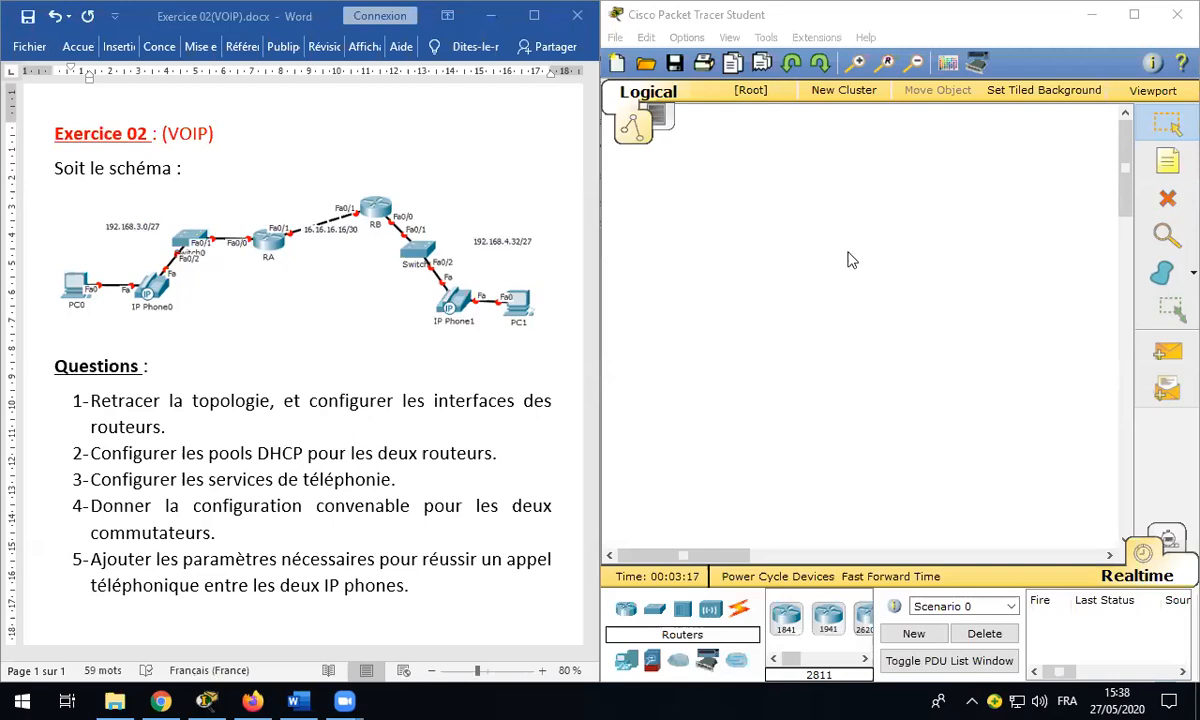
Step: Place two 2811 routers, Router0 and Router1, on the workspace
left_click(805, 660)
left_click(805, 660)
left_click_drag(803, 660, 816, 660)
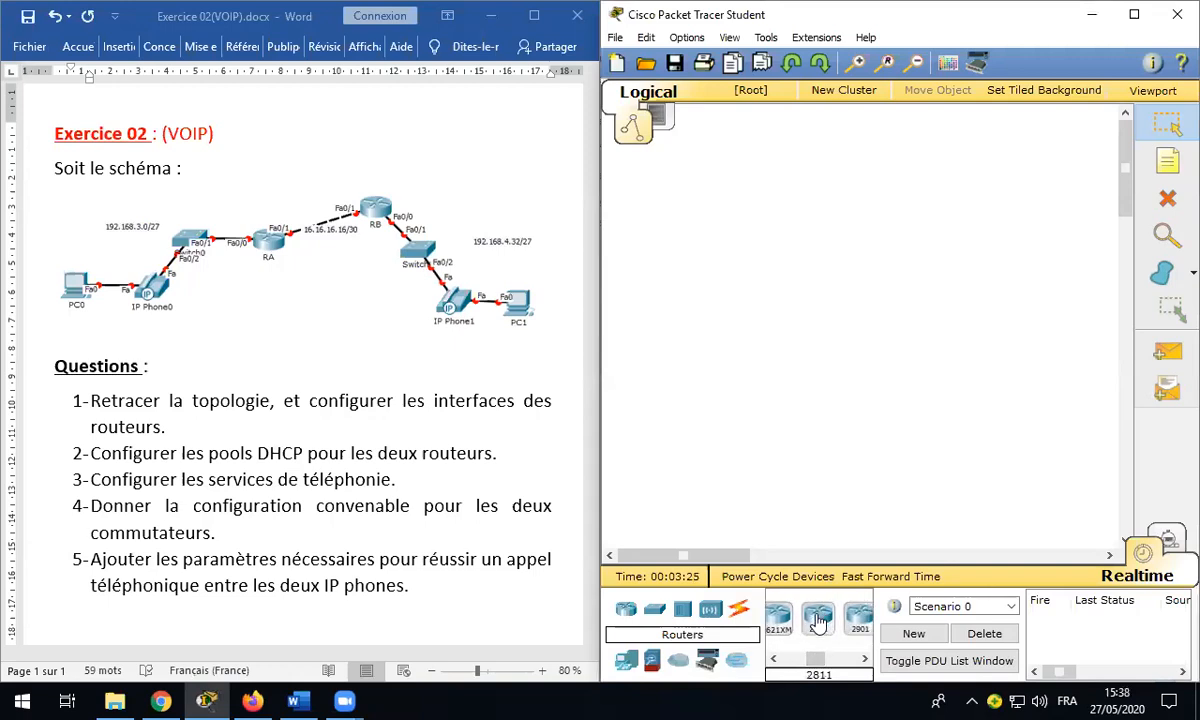
left_click(818, 620)
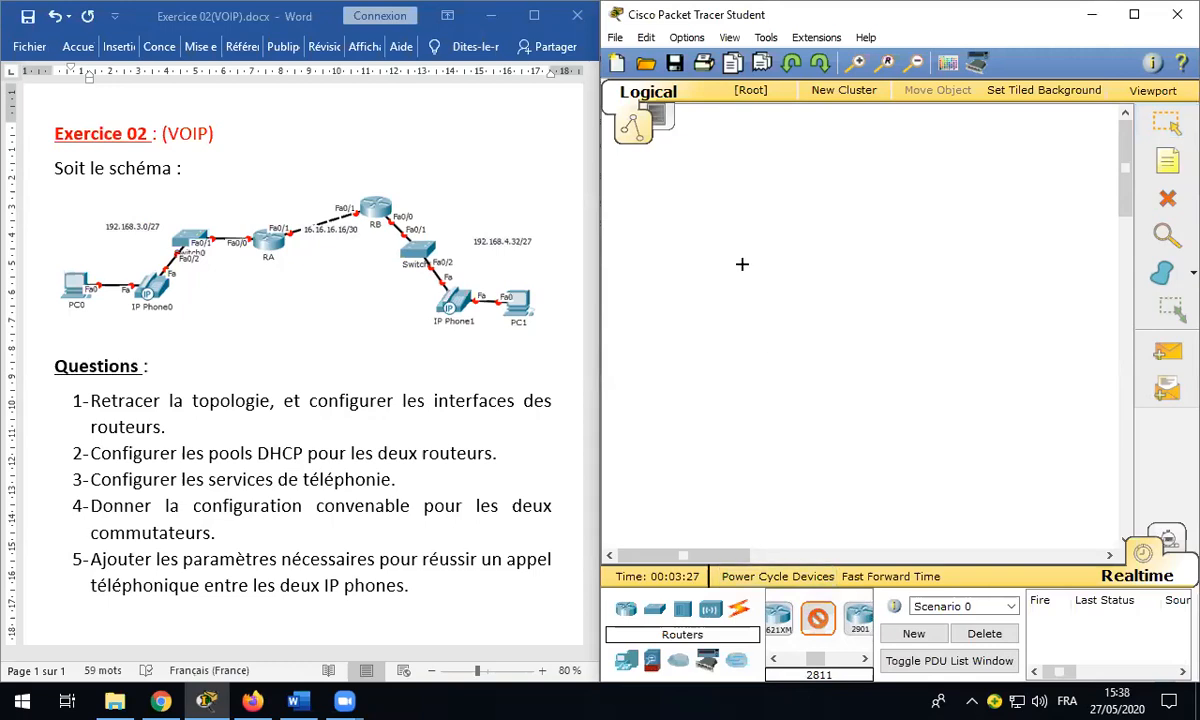
left_click(723, 267)
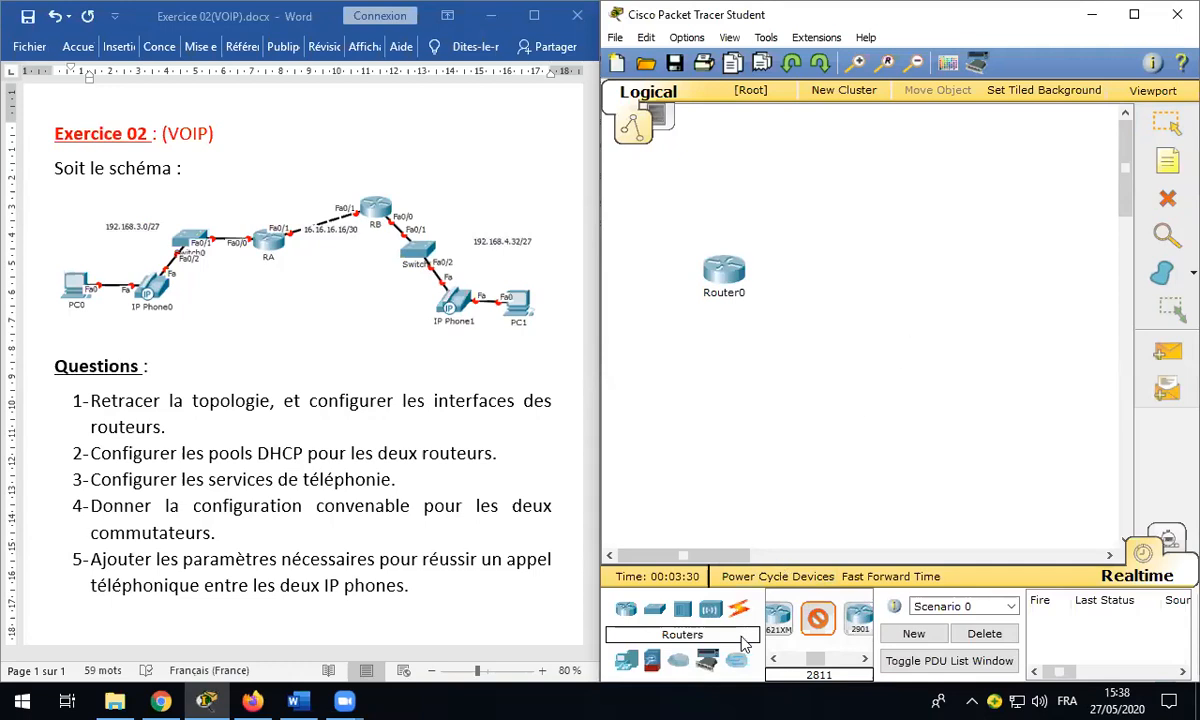
left_click(934, 232)
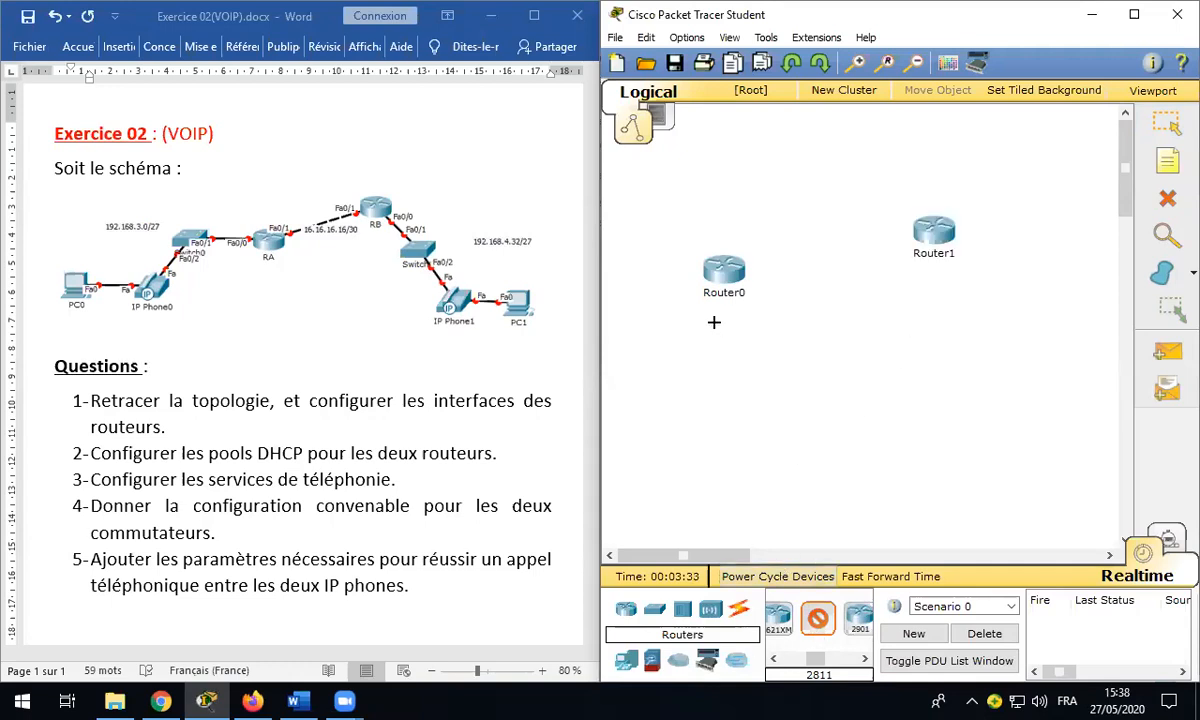
left_click(818, 618)
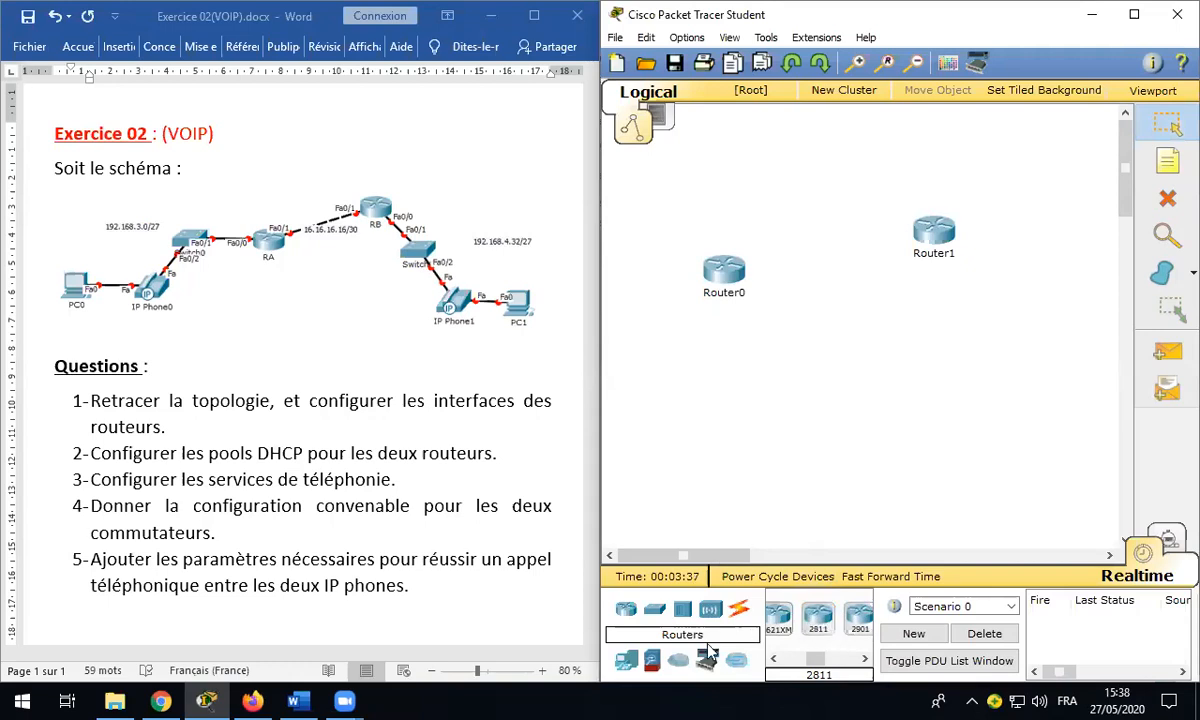
Step: Place two 2950-24 switches, Switch0 and Switch1, below the routers
left_click(654, 617)
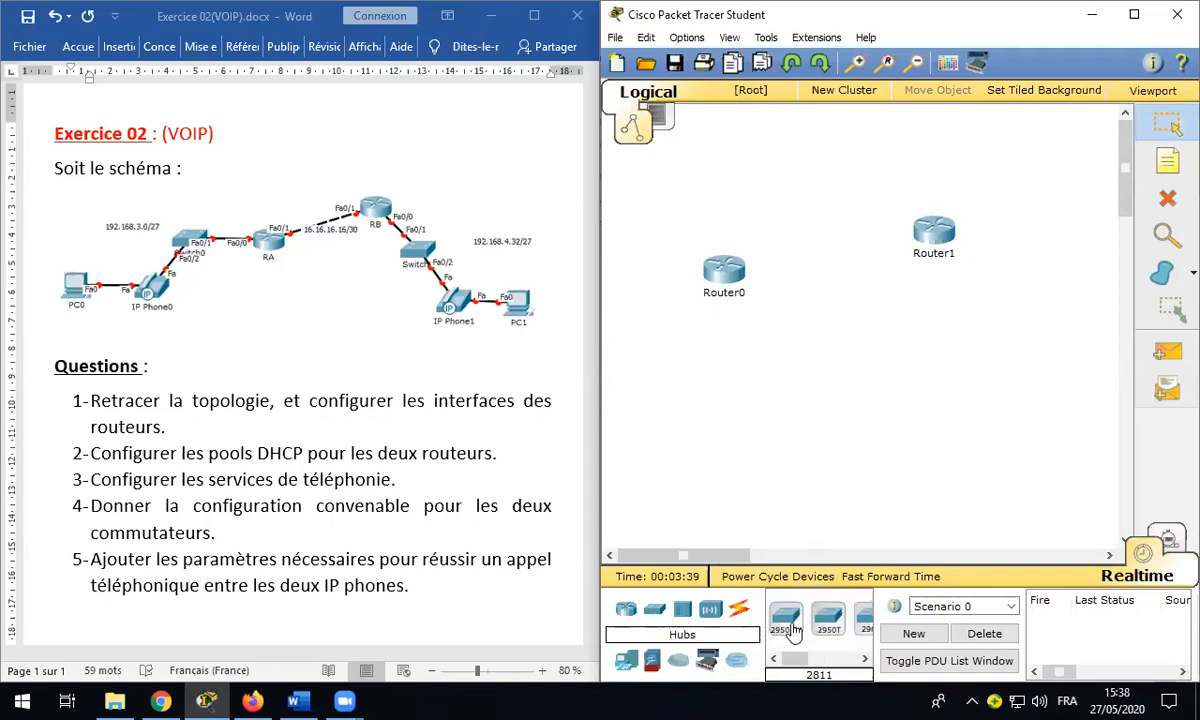
left_click(788, 622)
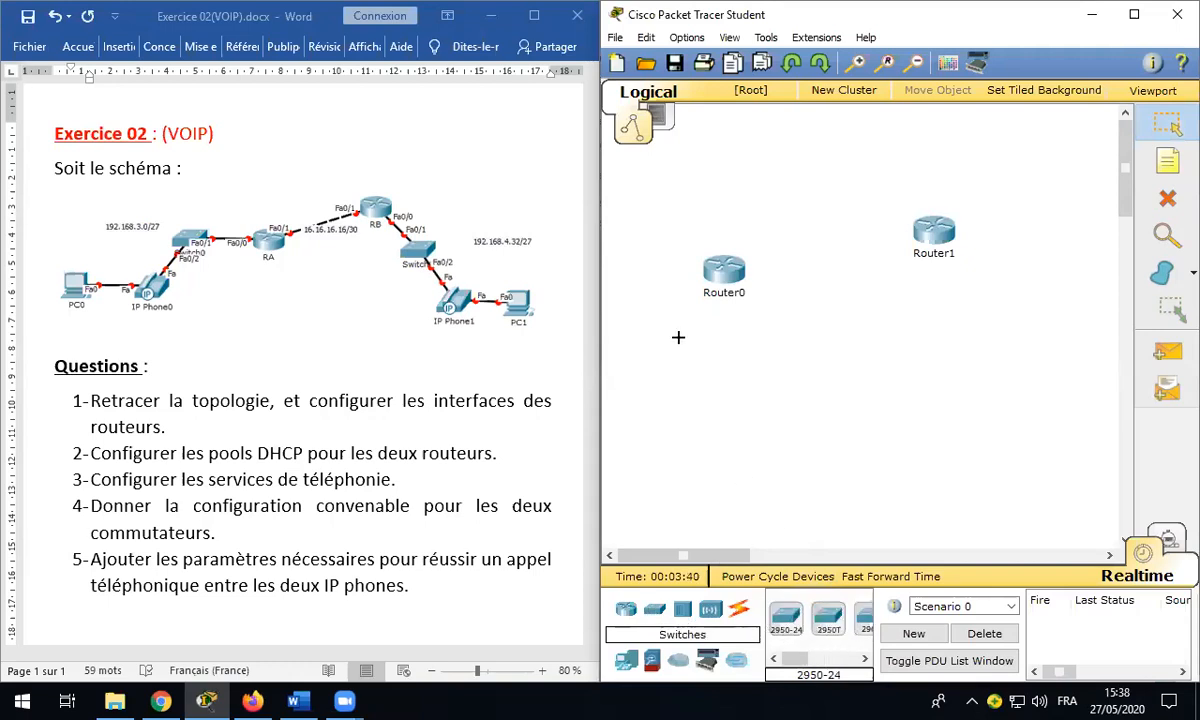
left_click(670, 343)
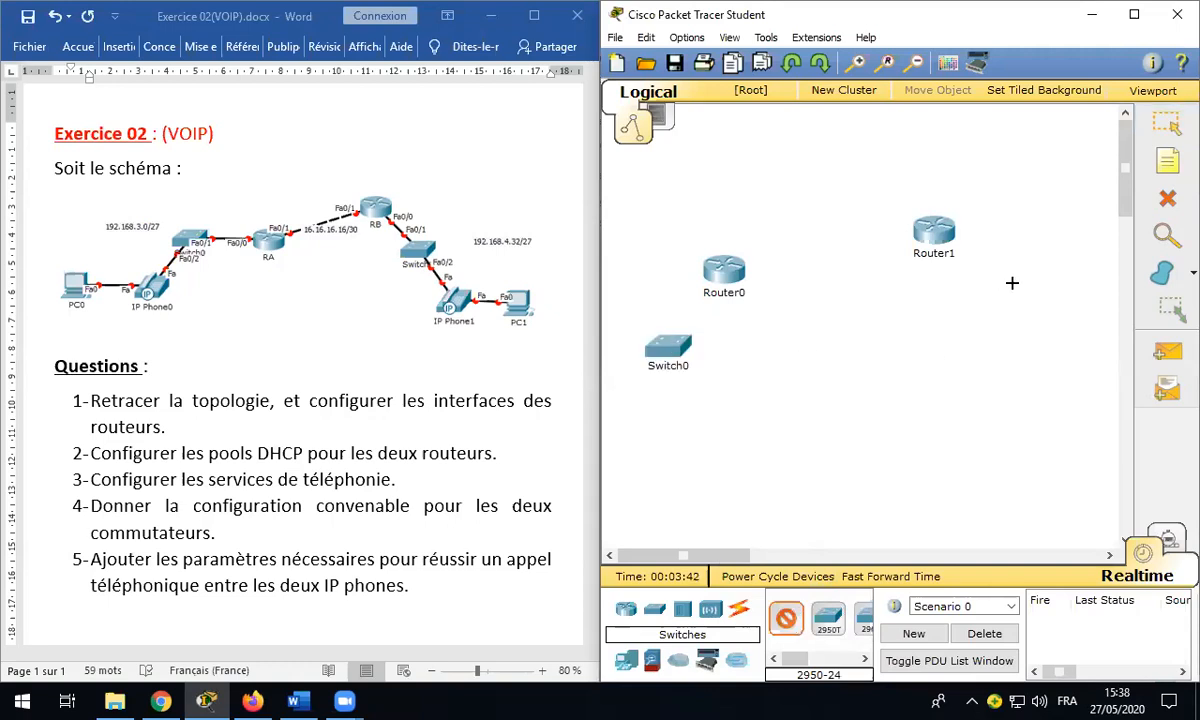
left_click(1016, 292)
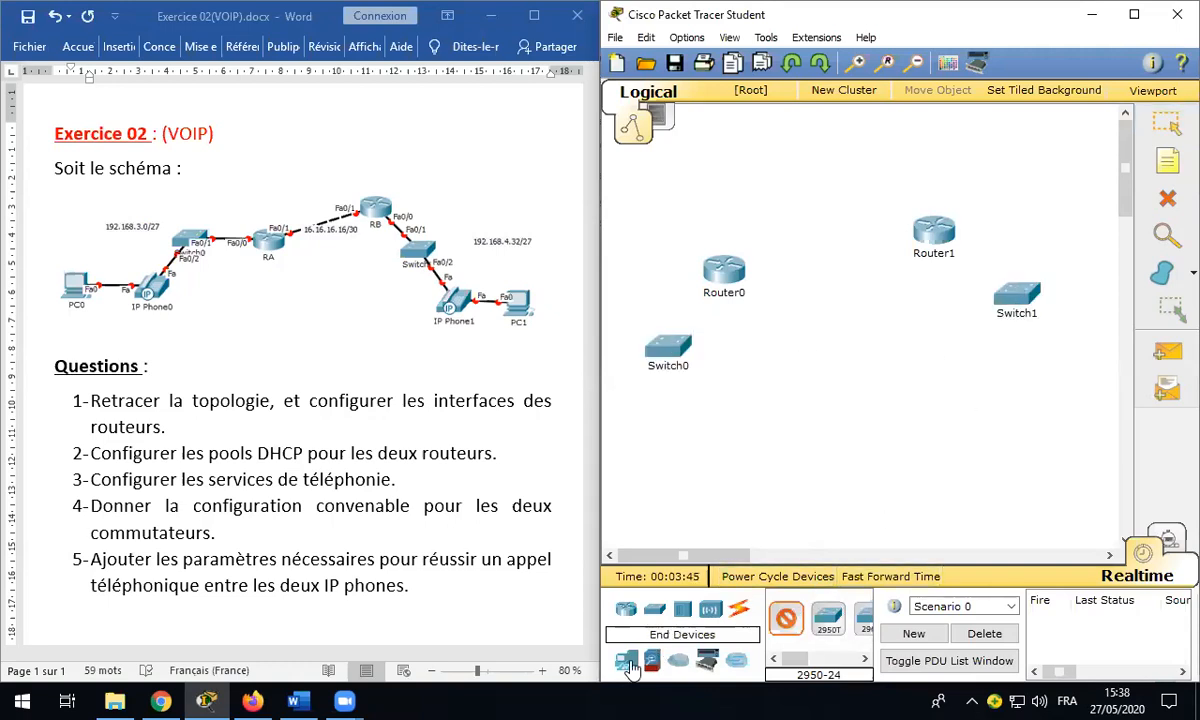
Step: Place two 7960 IP phones, IP Phone0 and IP Phone1, below the switches
left_click(628, 660)
left_click_drag(790, 658, 806, 660)
left_click(812, 617)
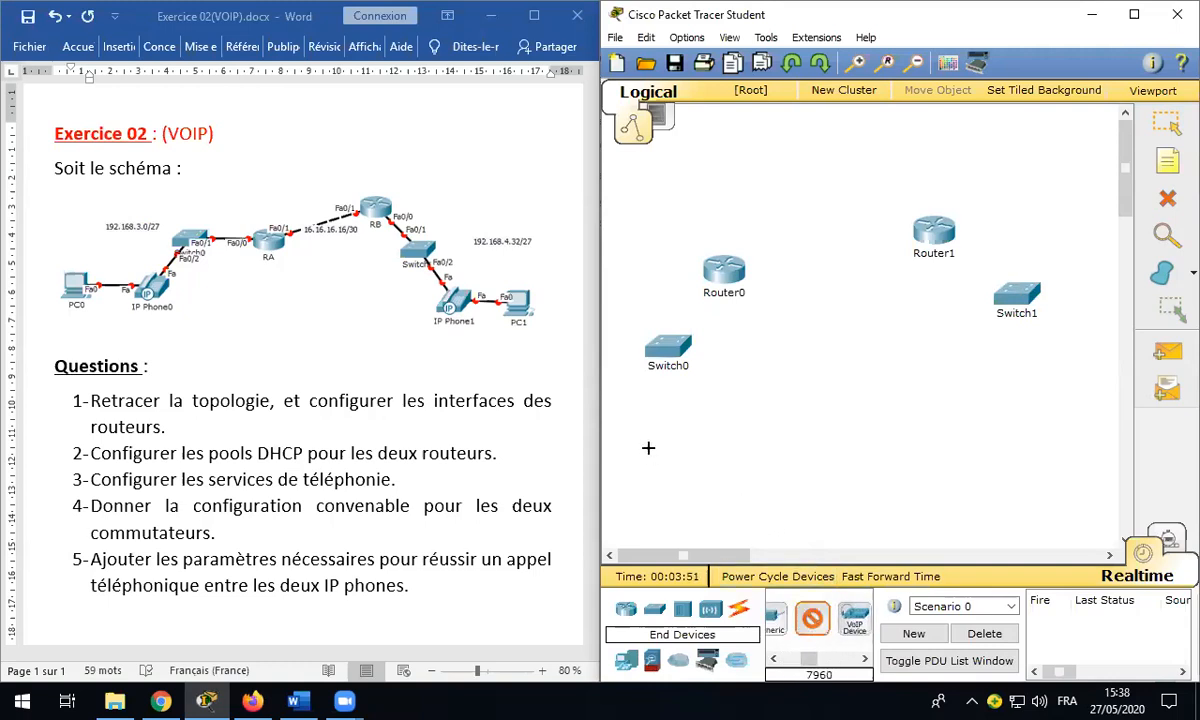
left_click(656, 424)
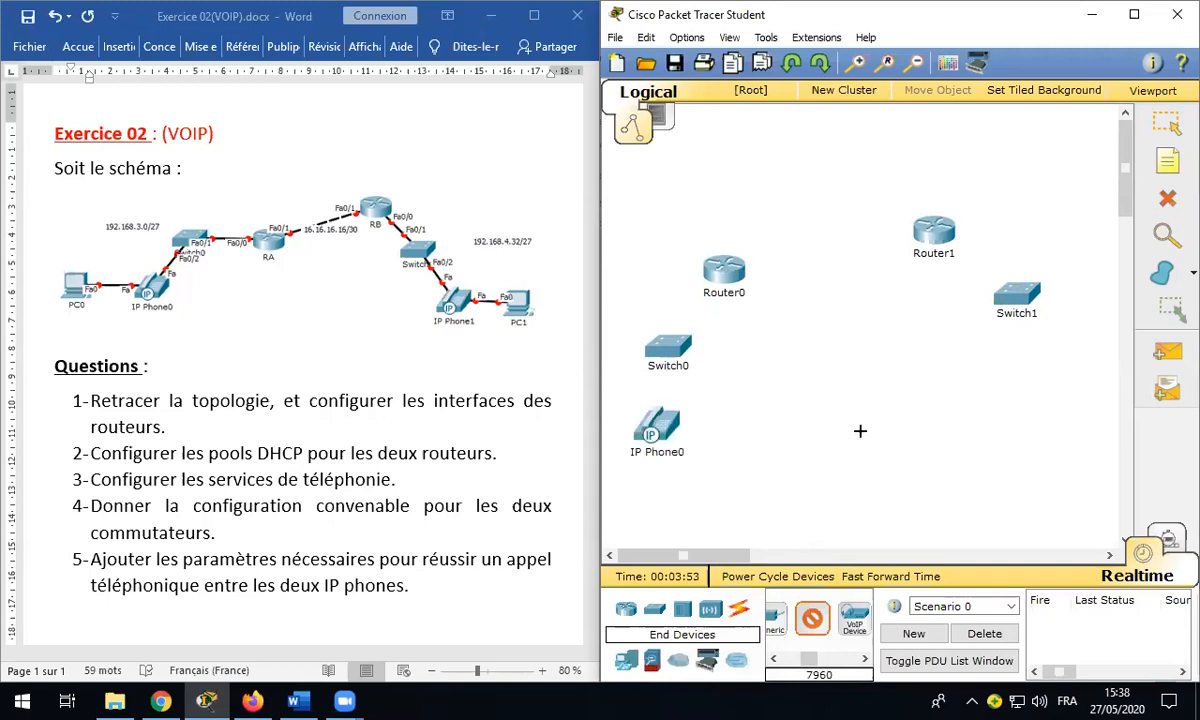
left_click(1034, 384)
left_click(627, 614)
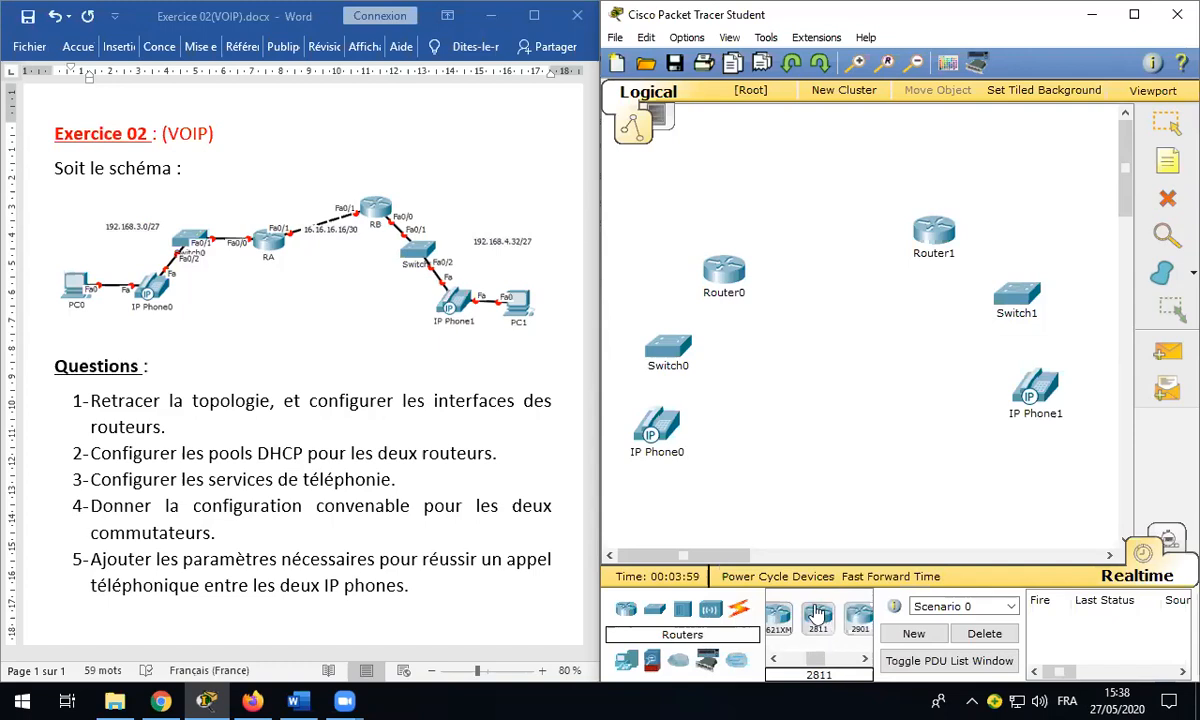
left_click(820, 614)
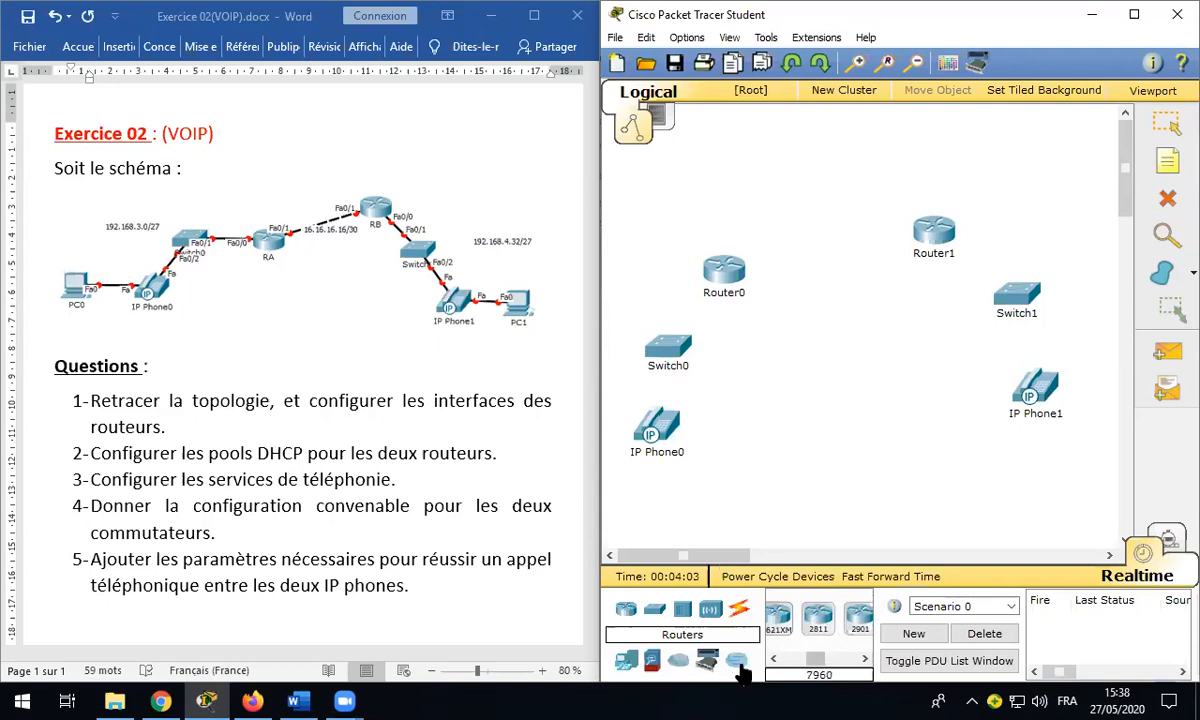
Step: Place two laptops, Laptop0 and Laptop1, below the IP phones
left_click(626, 663)
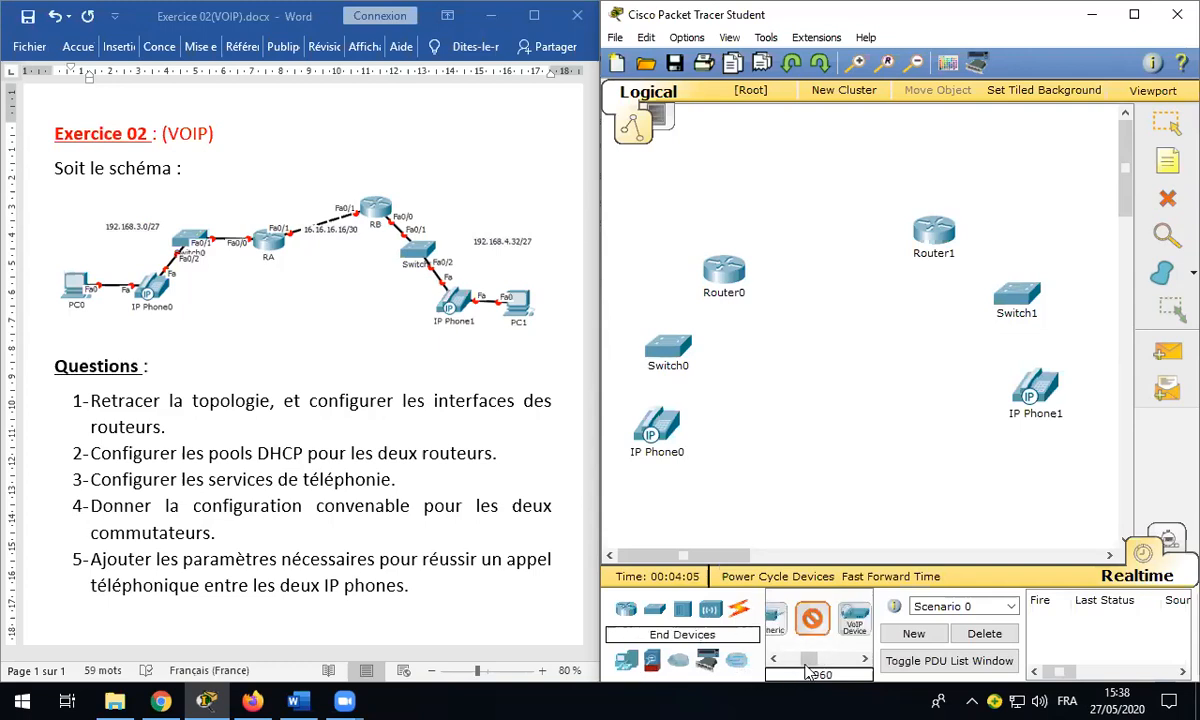
left_click(775, 657)
left_click(828, 618)
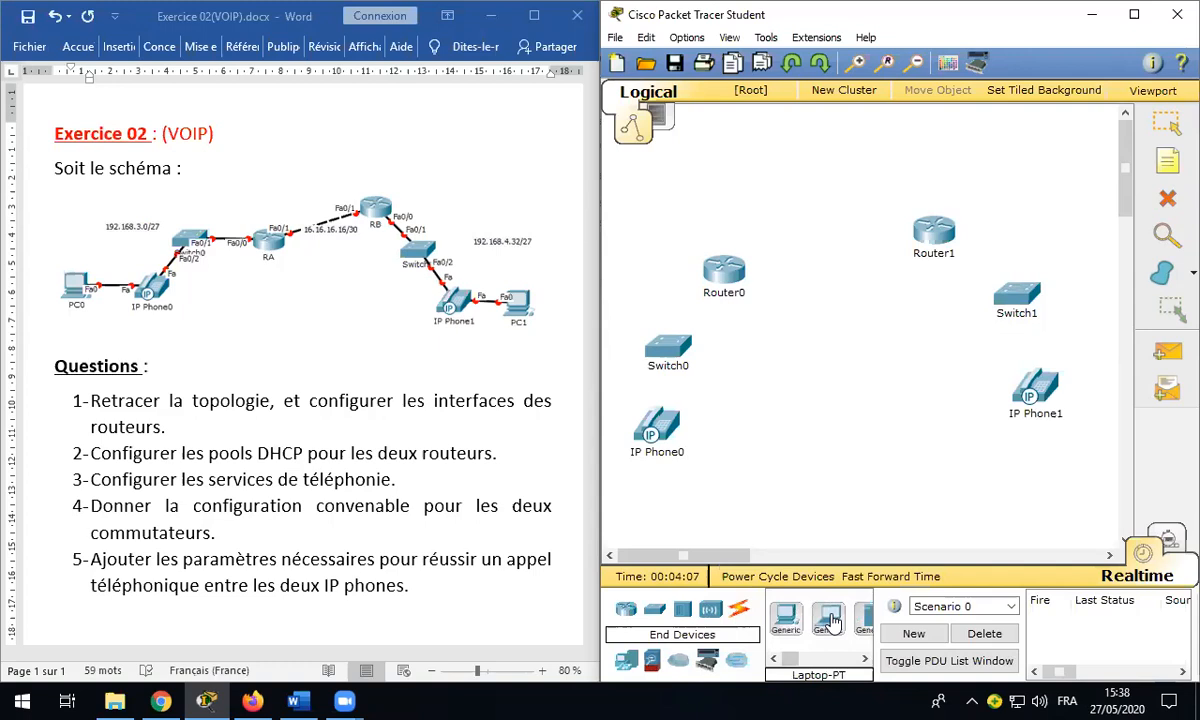
left_click(639, 487)
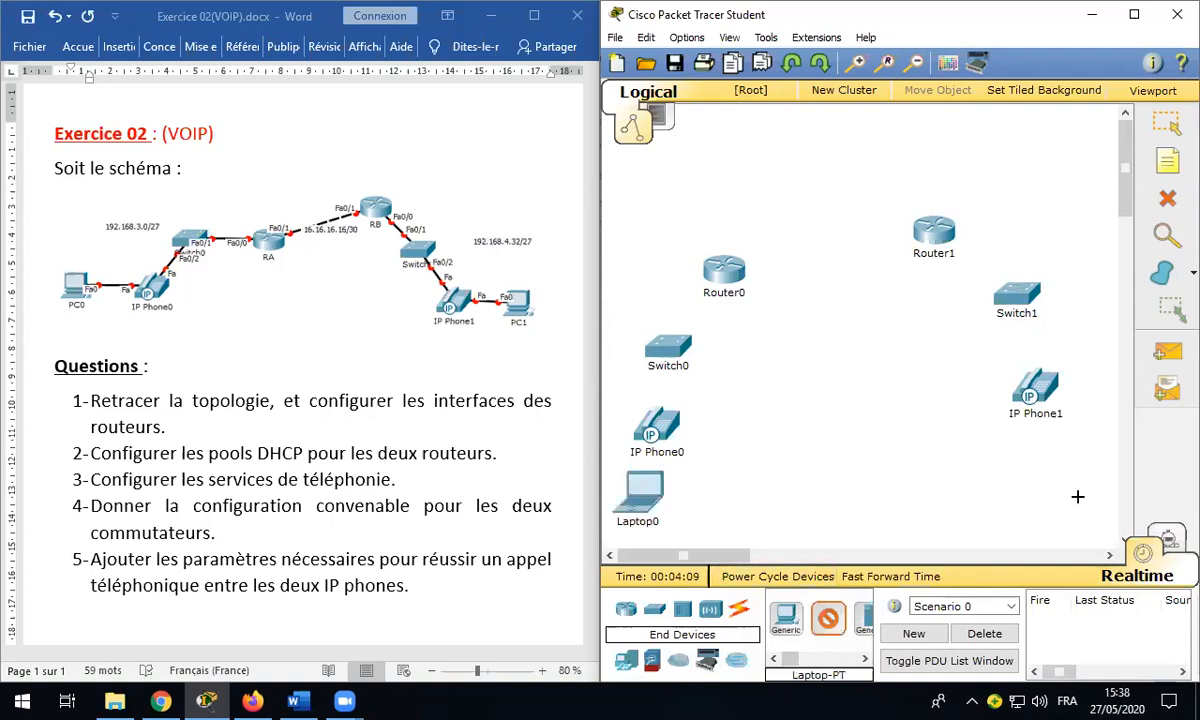
left_click(1042, 465)
key("Escape")
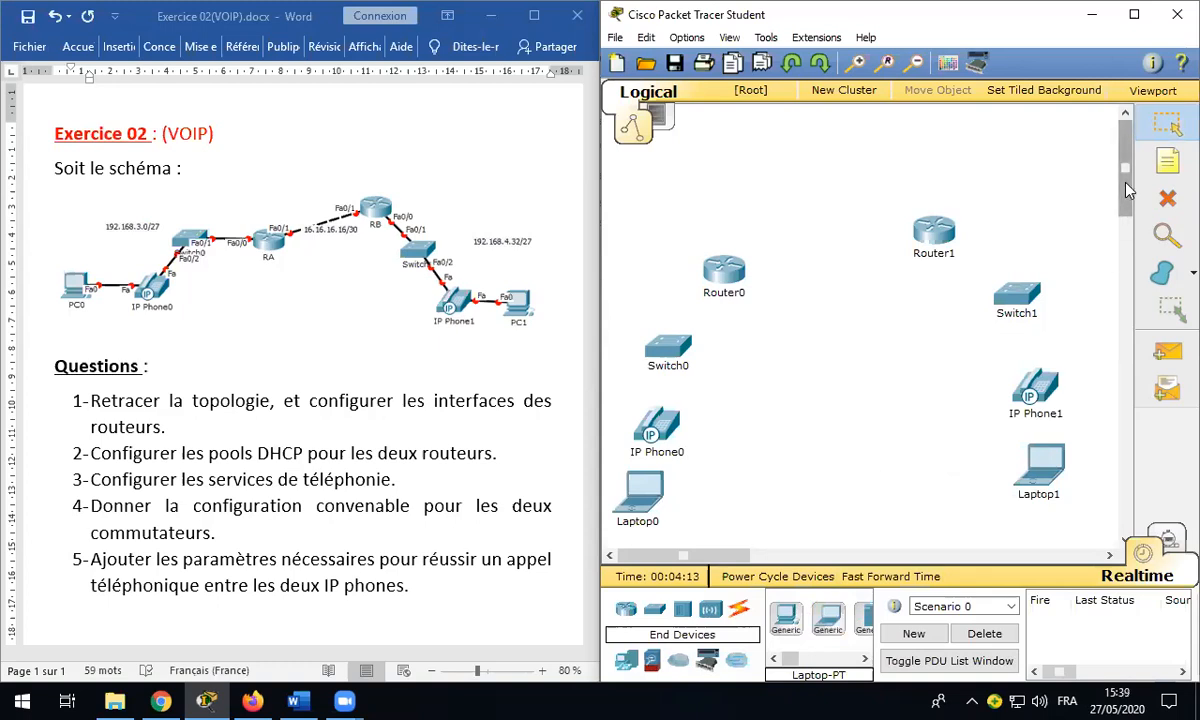
scroll(1055, 176, "down", 2)
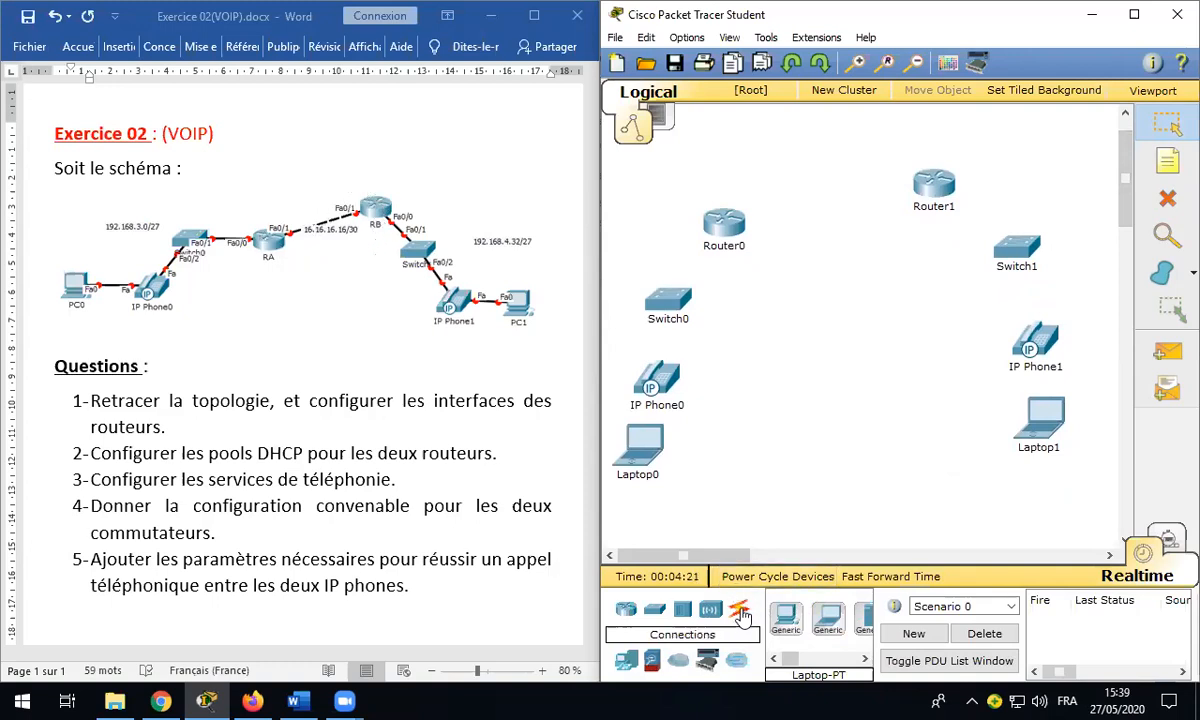
Step: Connect Router0 Fa0/1 to Router1 Fa0/1 with a copper cross-over cable
left_click(740, 614)
left_click_drag(788, 665, 804, 665)
left_click(808, 617)
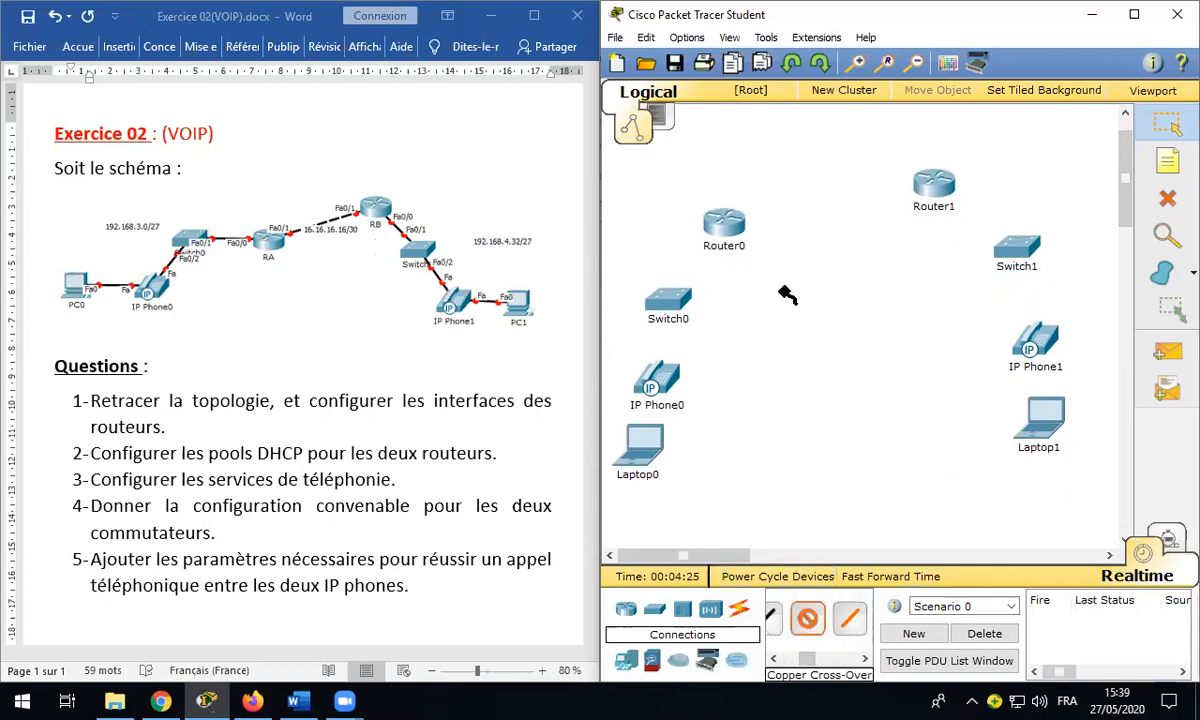
left_click(733, 218)
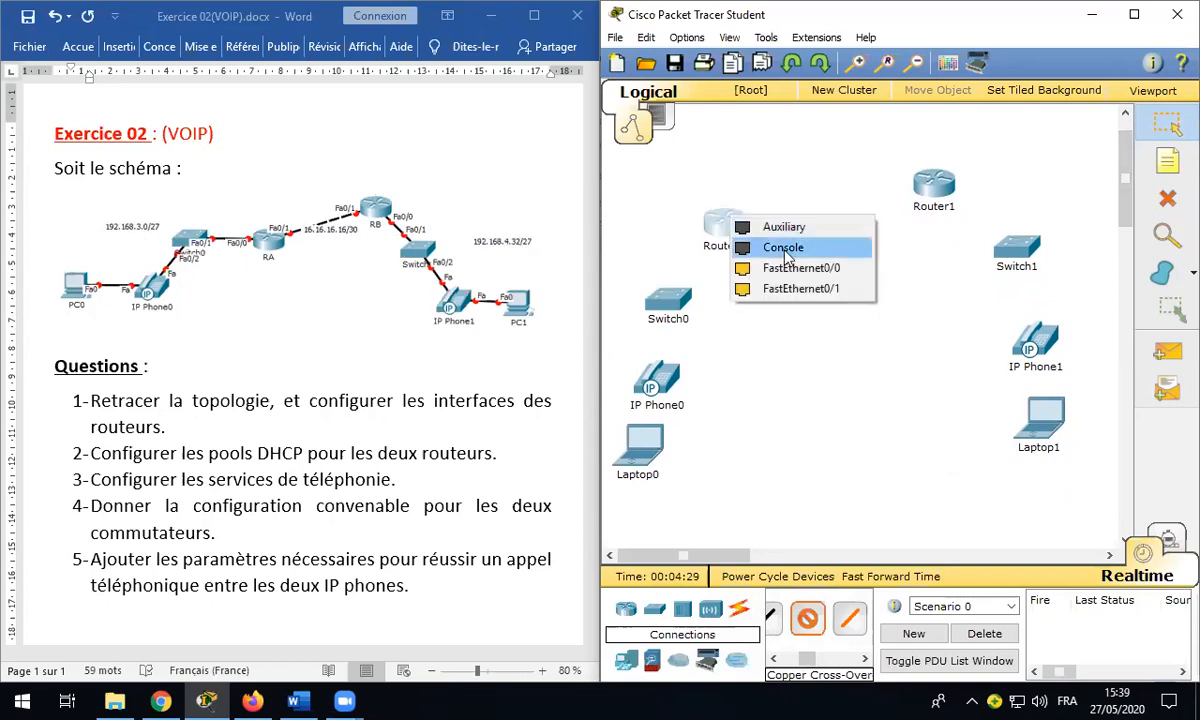
left_click(790, 288)
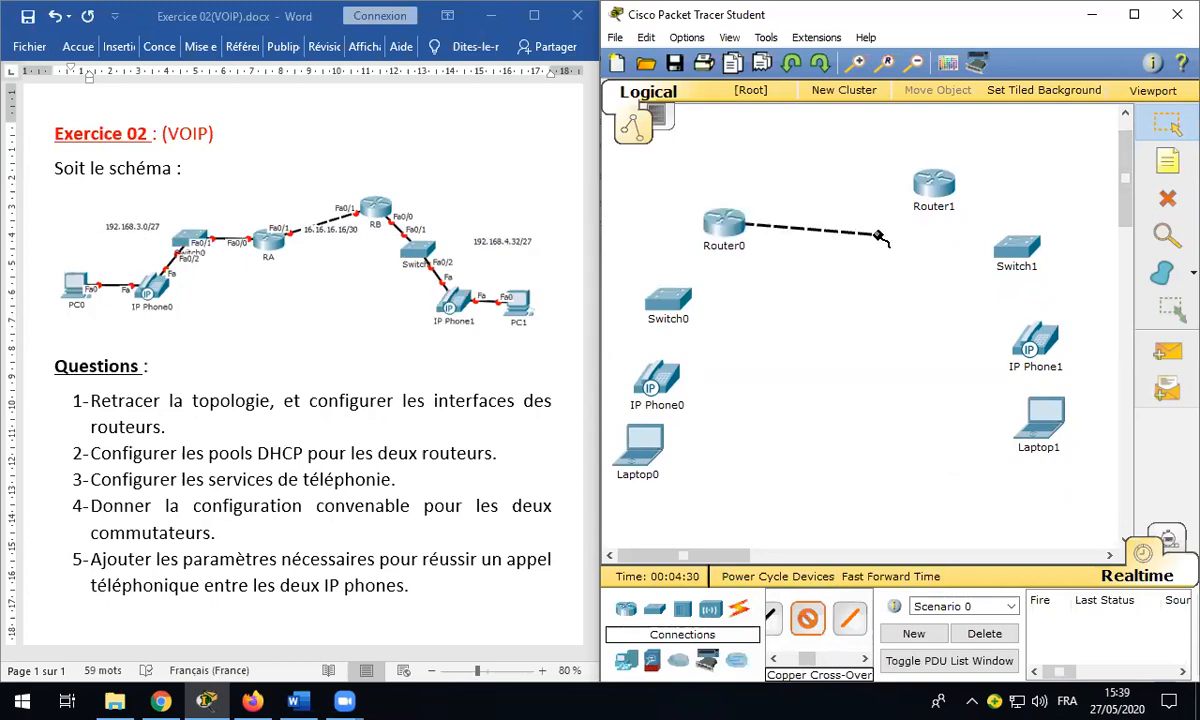
left_click(935, 189)
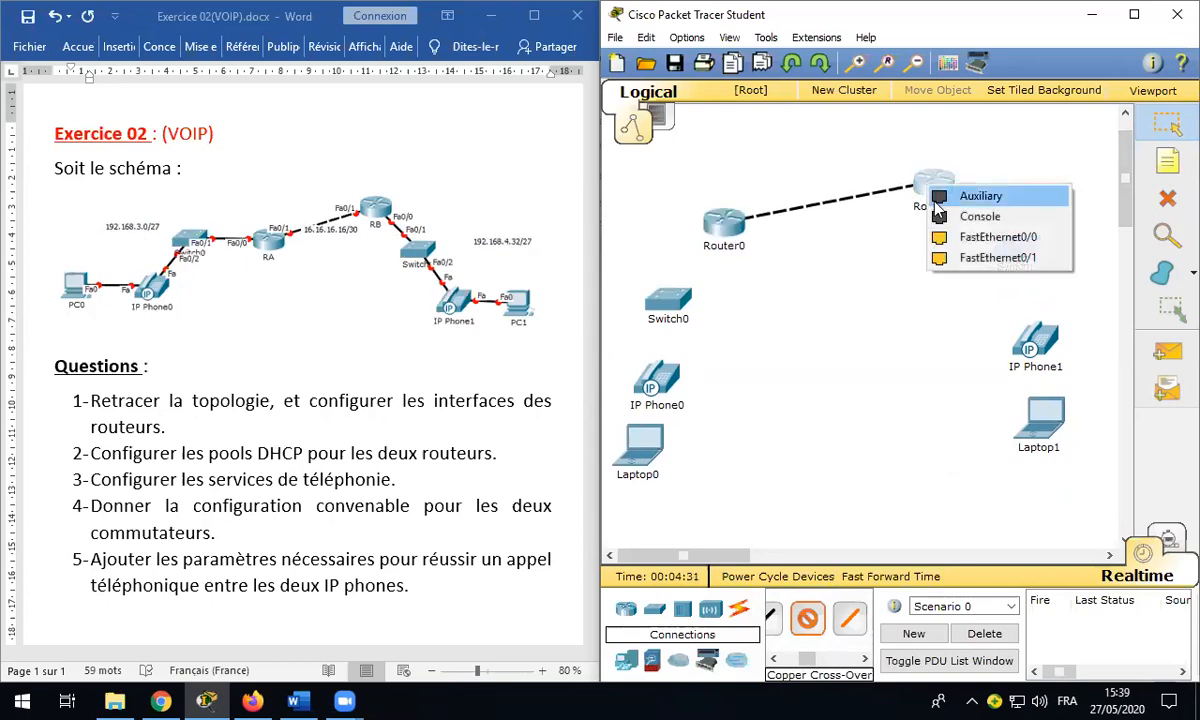
left_click(973, 259)
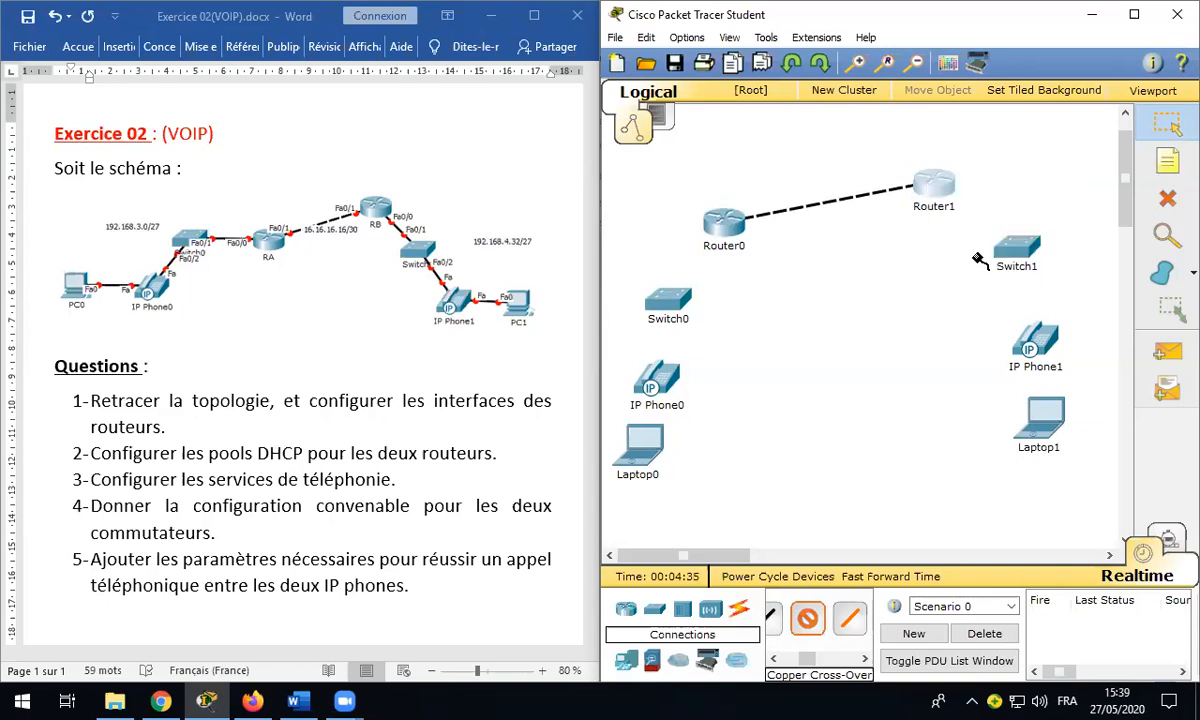
Step: Select the copper straight-through cable for the next connections
left_click_drag(807, 659, 782, 662)
left_click(787, 621)
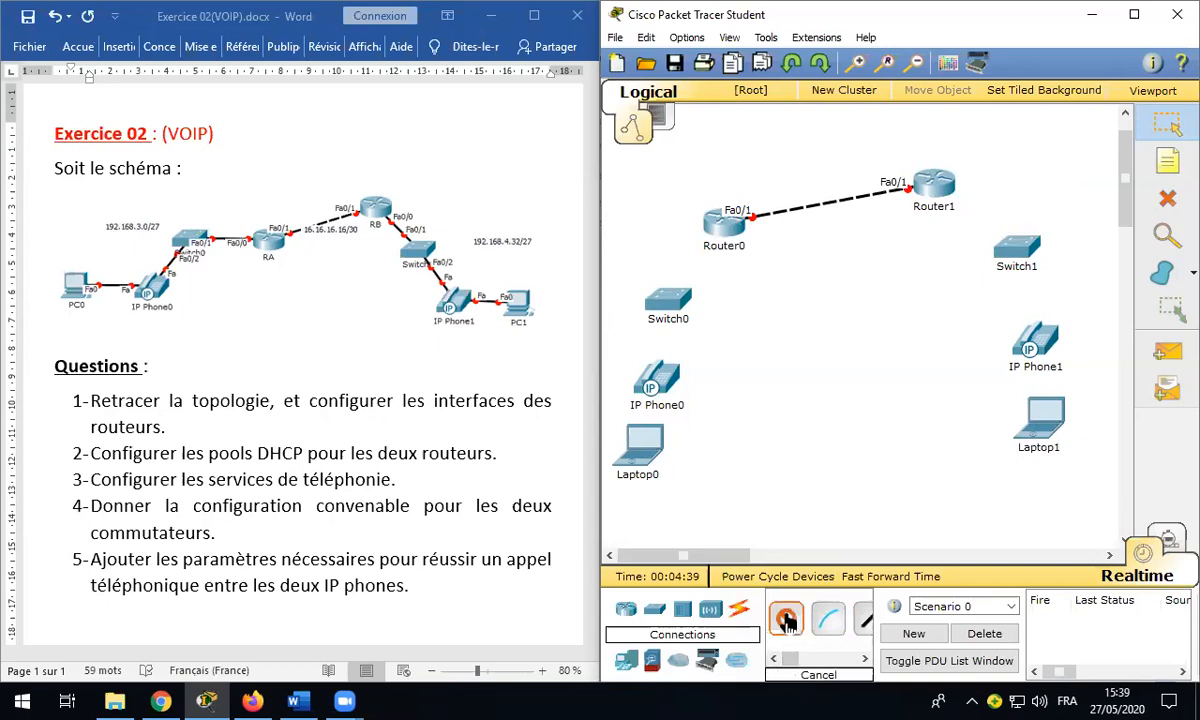
left_click(787, 621)
left_click_drag(790, 659, 801, 659)
left_click(801, 621)
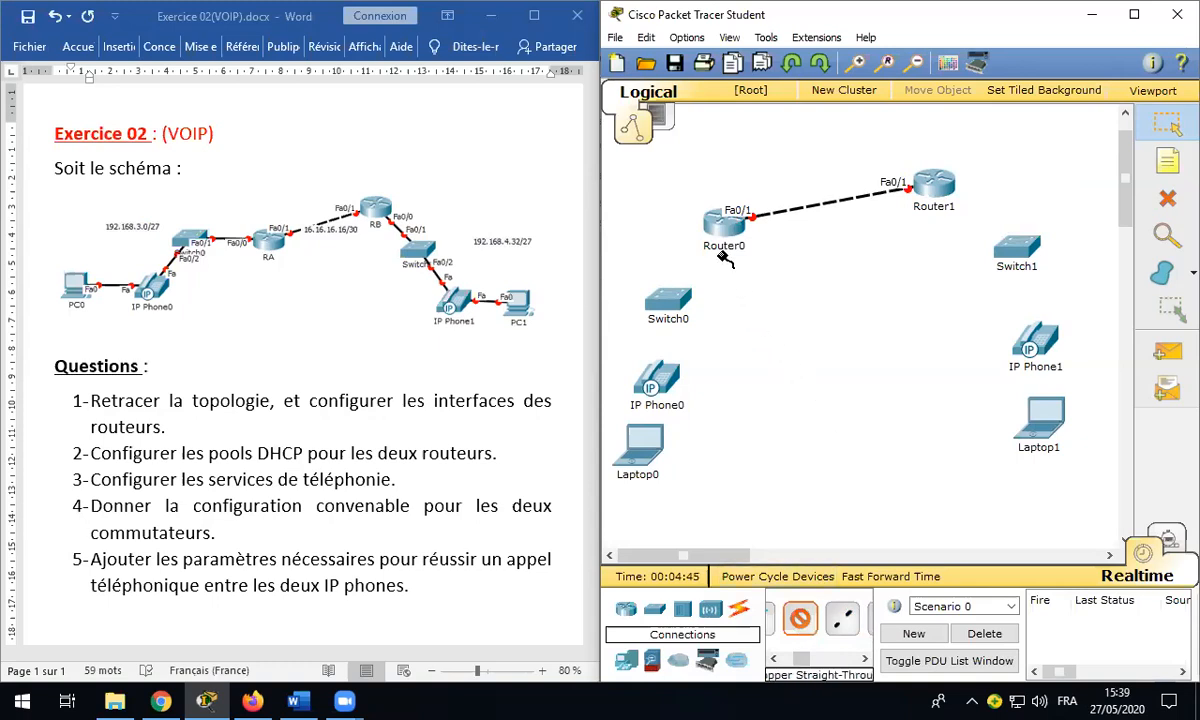
Step: Cable Router0 Fa0/0 to Switch0 Fa0/1, Switch0 Fa0/2 to IP Phone0, and IP Phone0's PC port to Laptop0 Fa0
mouse_move(724, 228)
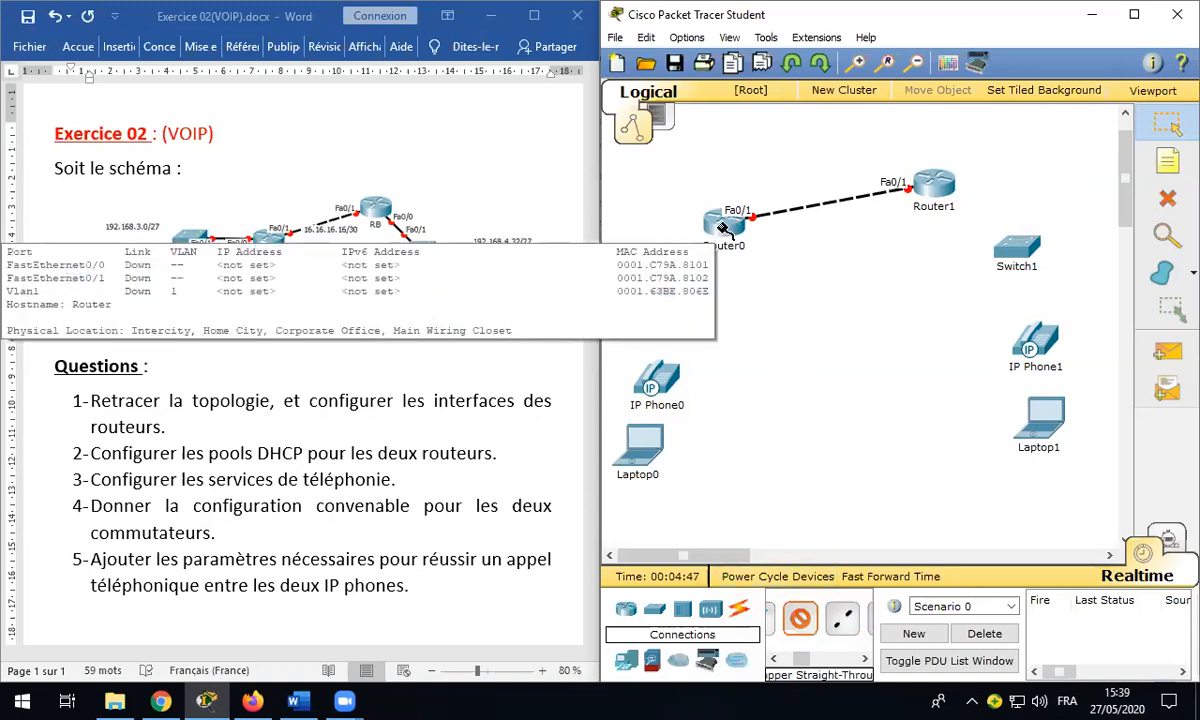
left_click(720, 229)
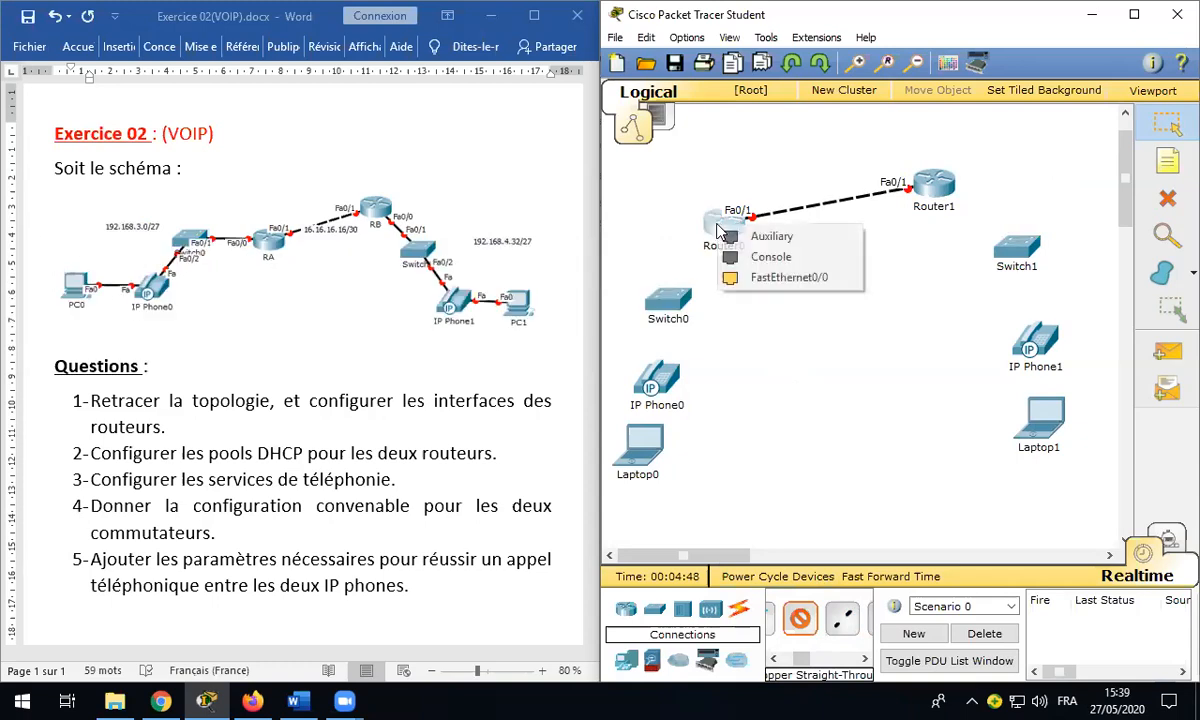
left_click(760, 277)
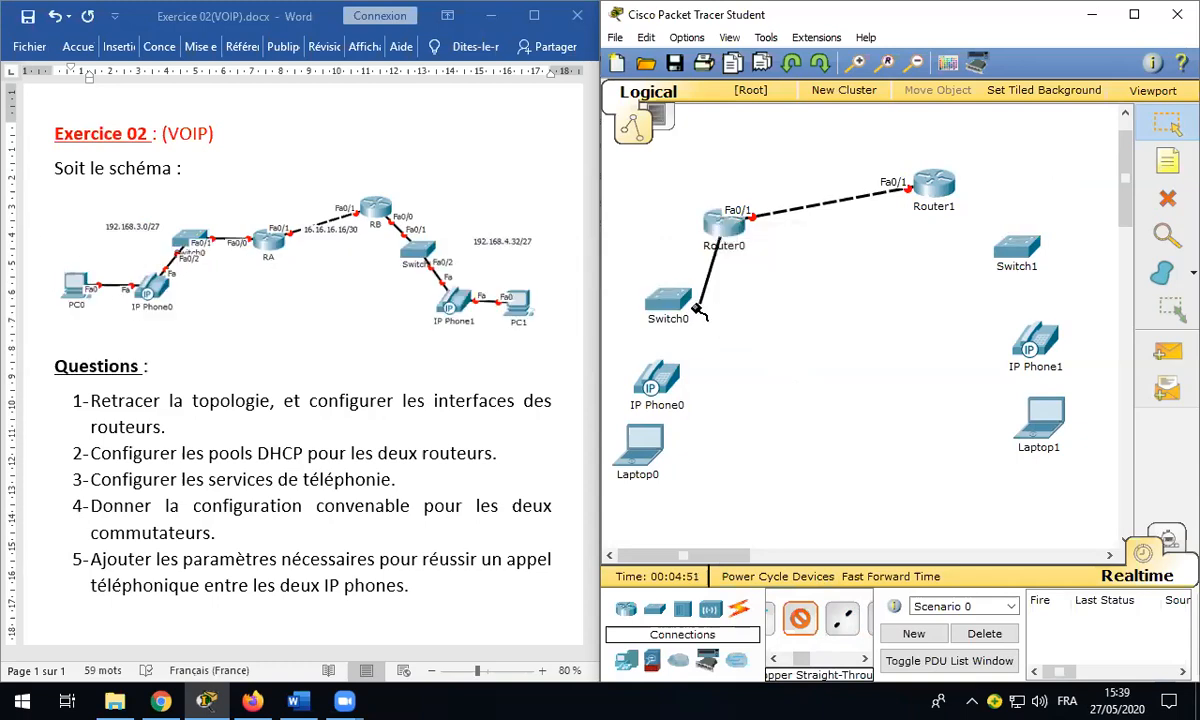
left_click(672, 300)
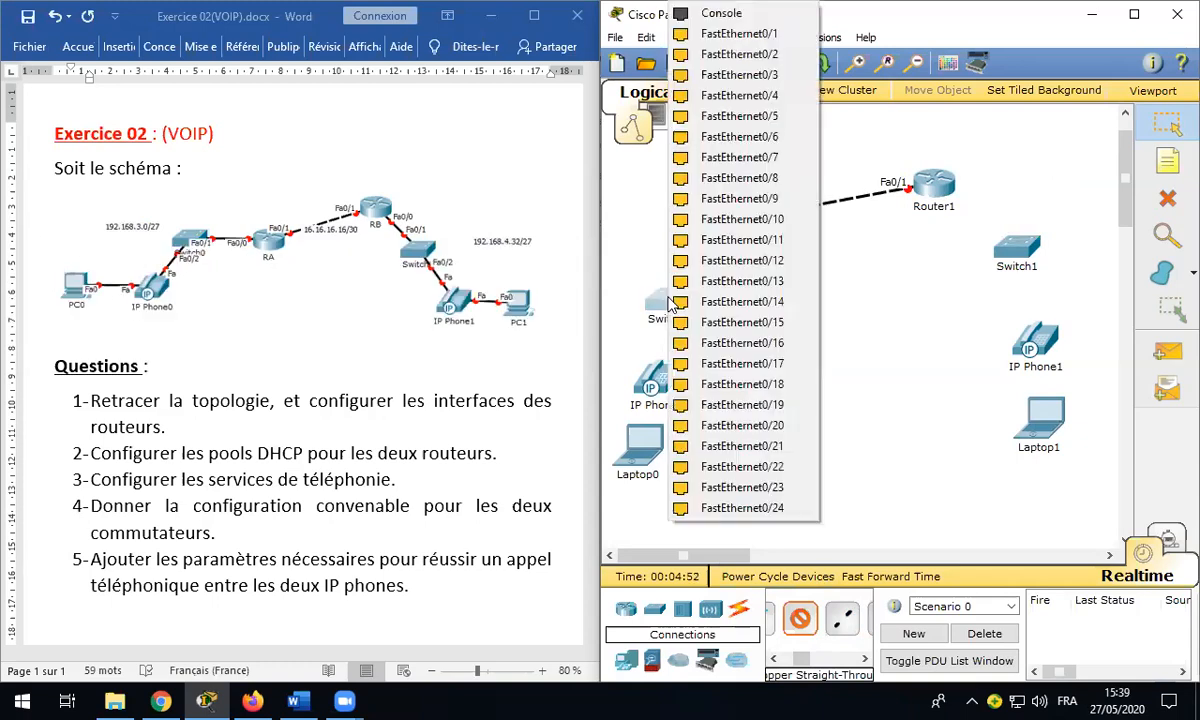
left_click(737, 35)
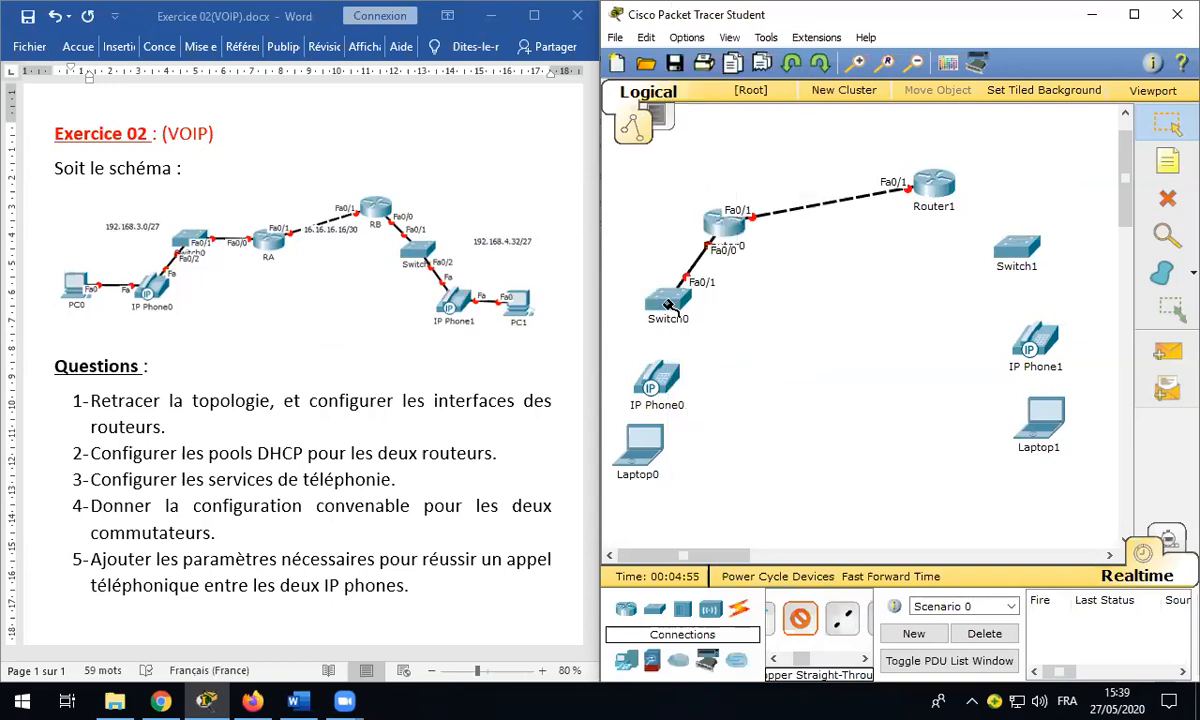
left_click(668, 303)
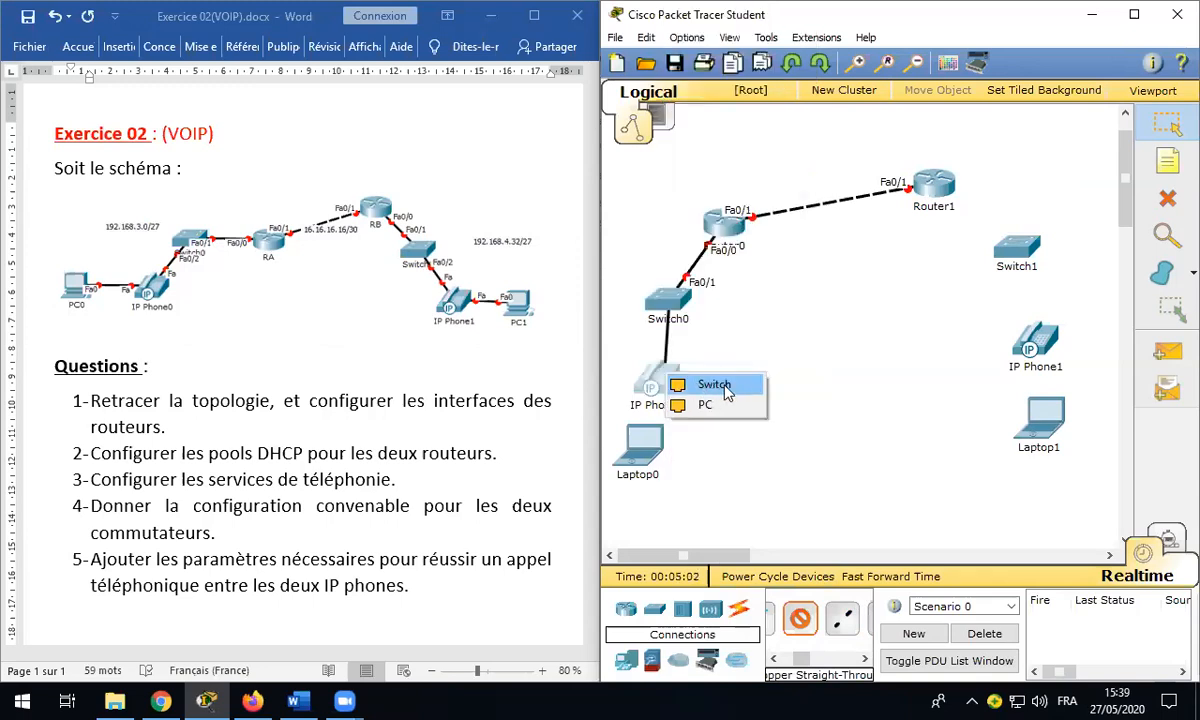
left_click(726, 392)
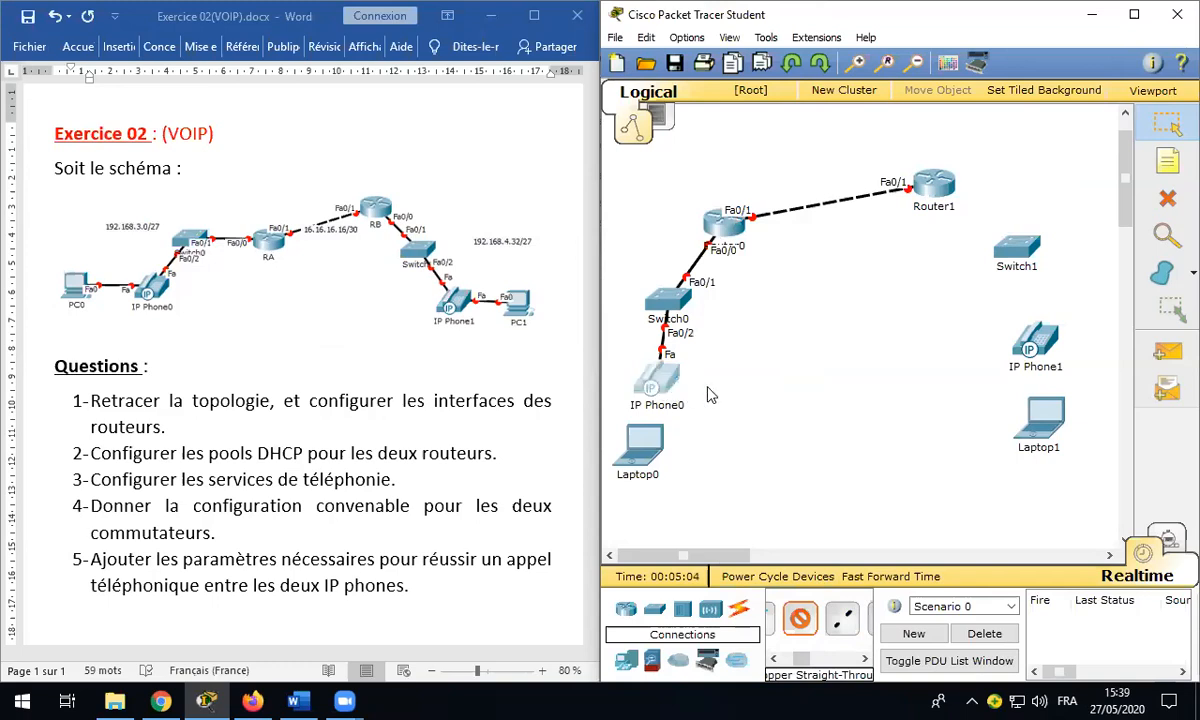
left_click(705, 391)
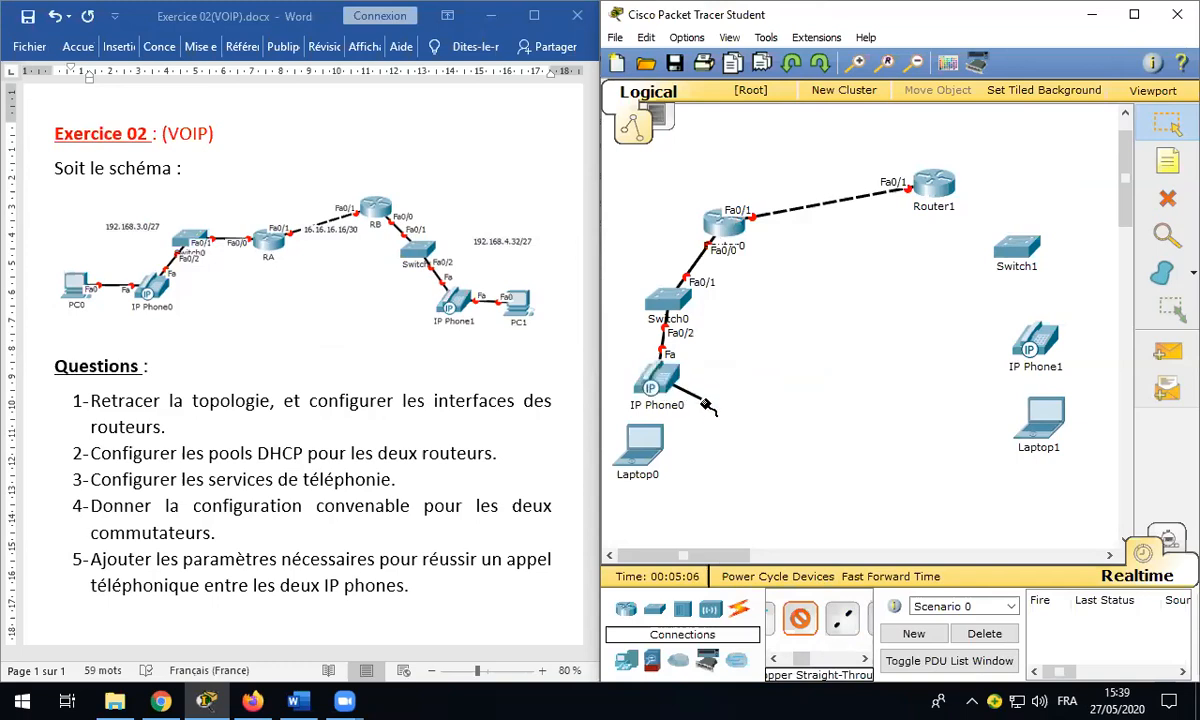
left_click(647, 441)
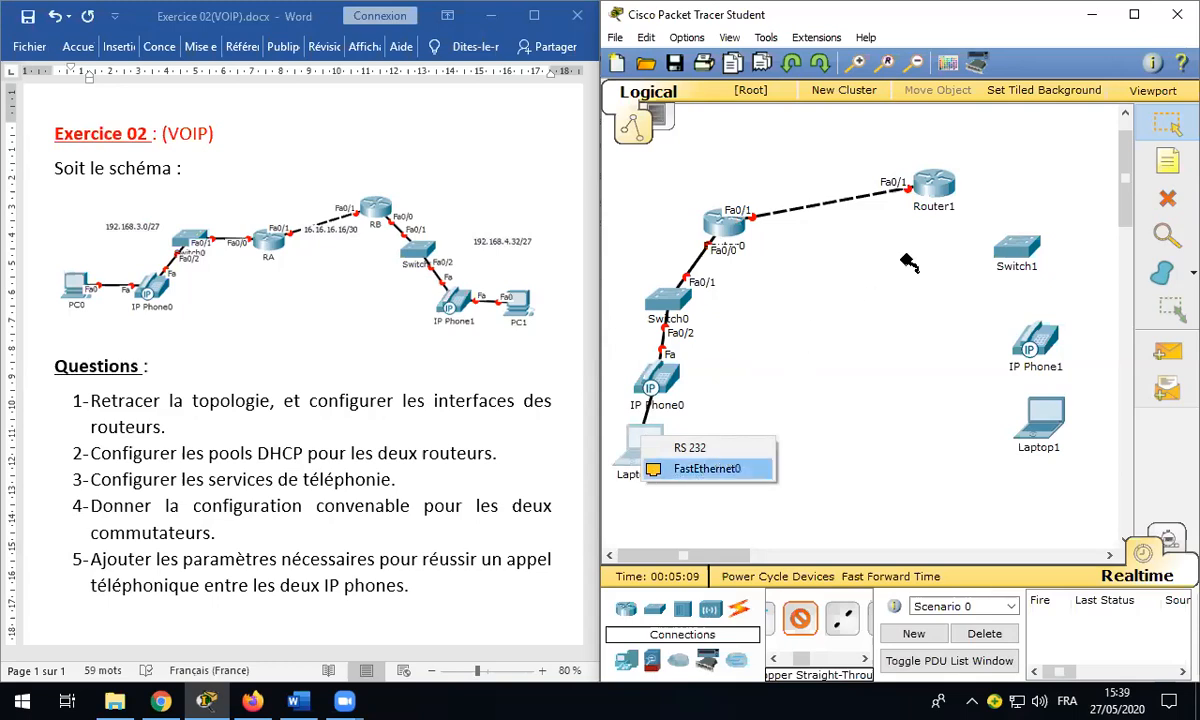
left_click(933, 182)
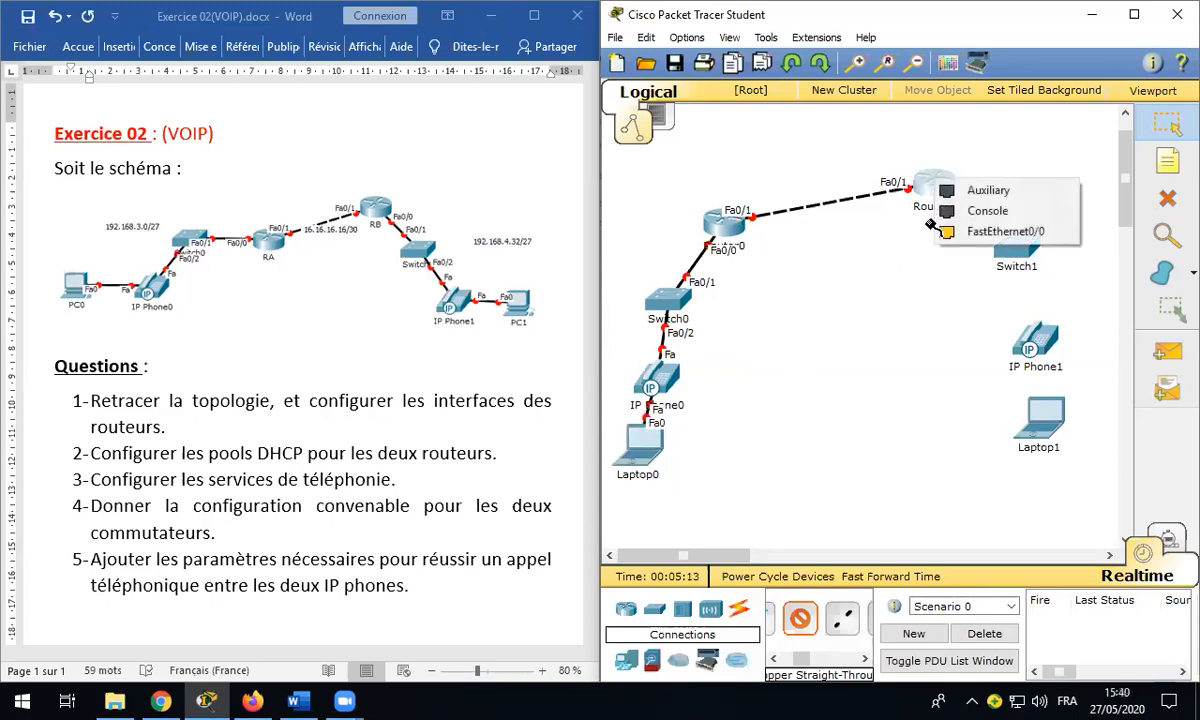
Step: Cable Router1 Fa0/0 to Switch1 Fa0/1, Switch1 Fa0/2 to IP Phone1, and IP Phone1 to Laptop1 Fa0
left_click(993, 234)
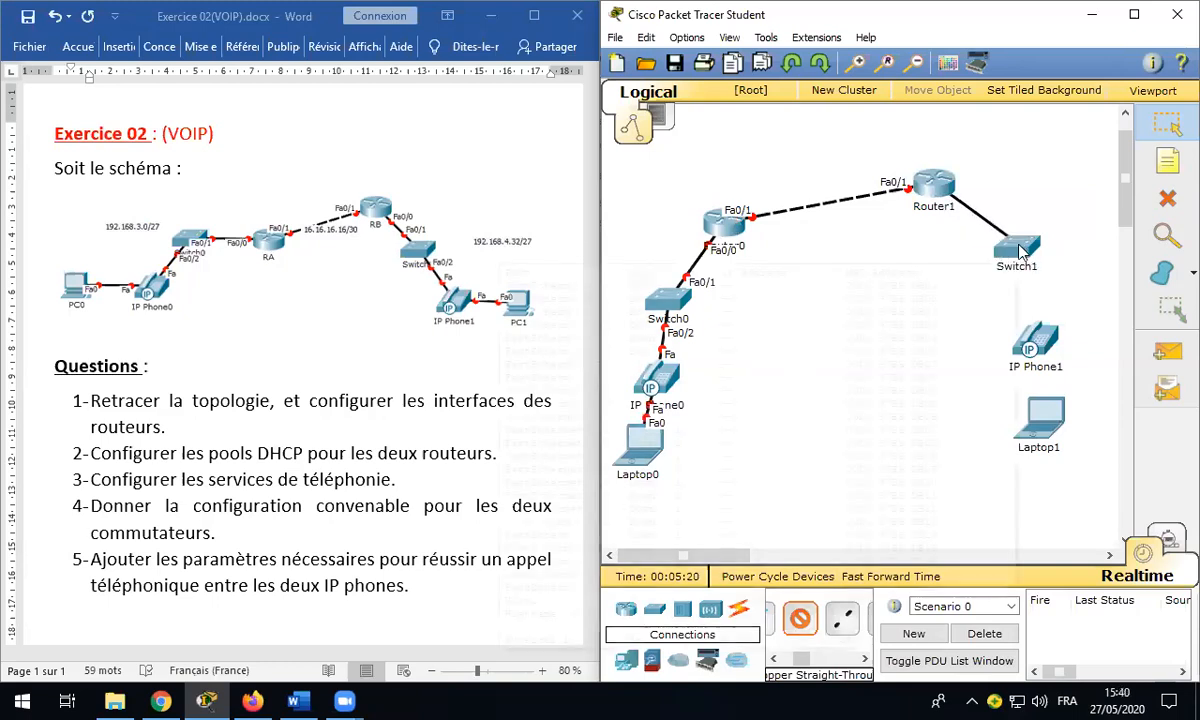
left_click(1024, 249)
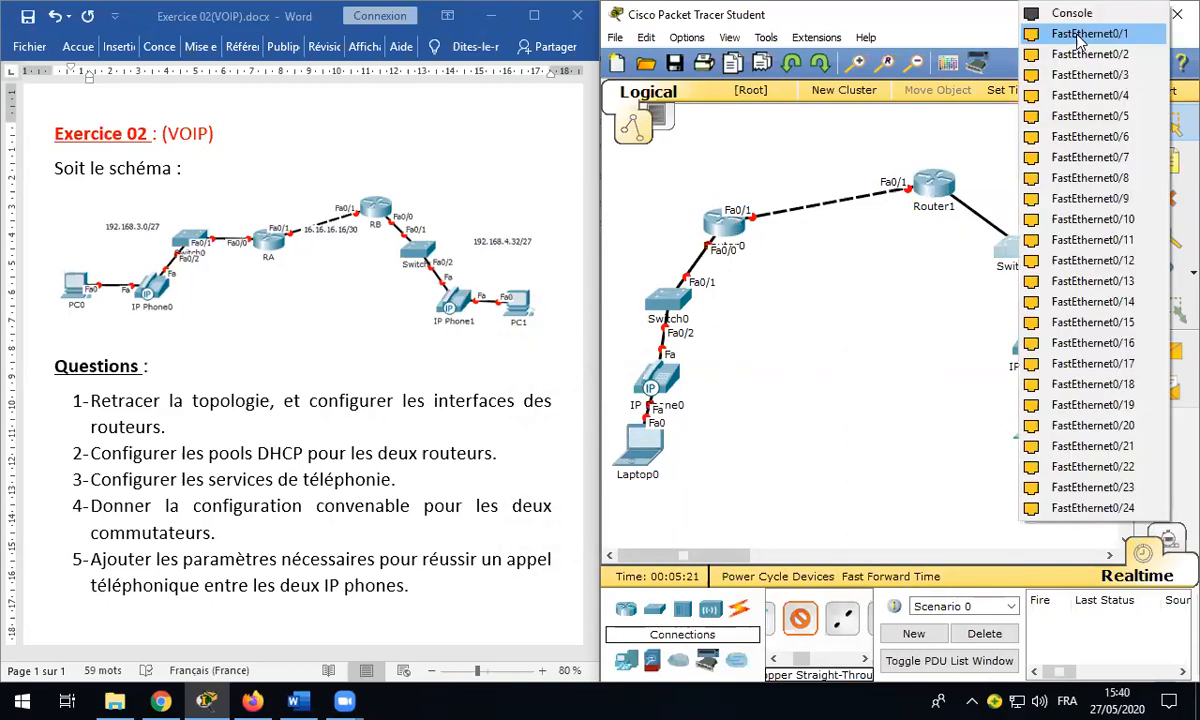
left_click(1080, 34)
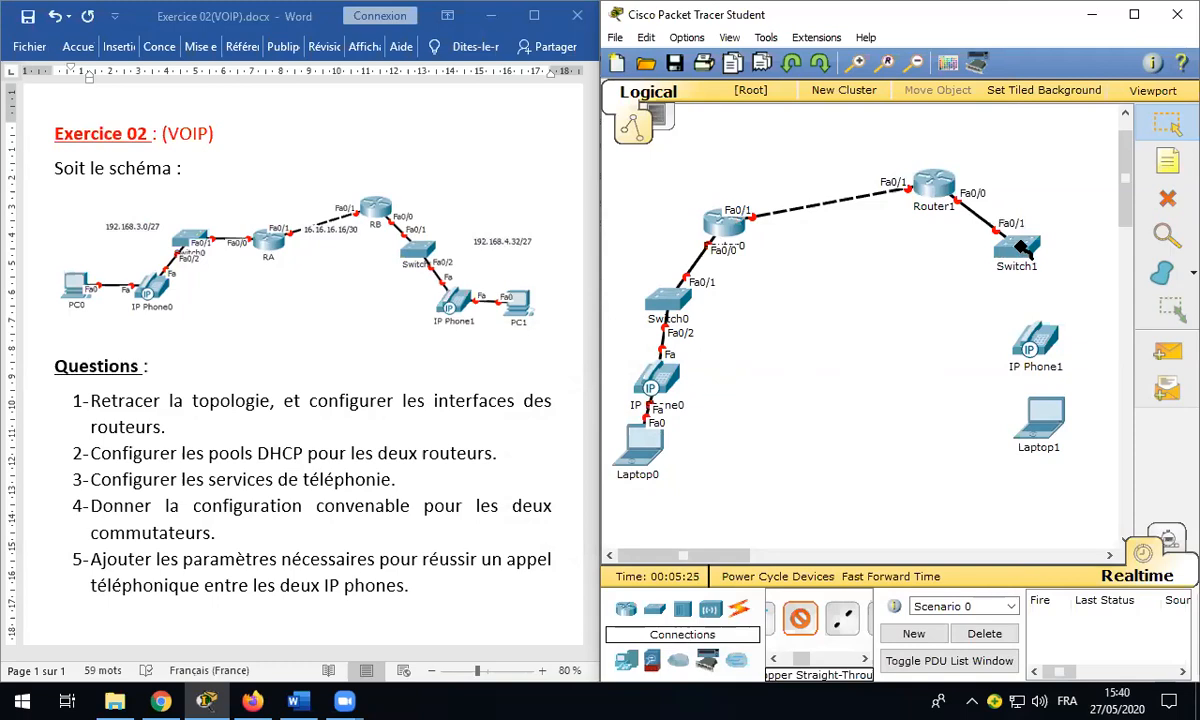
left_click(1022, 247)
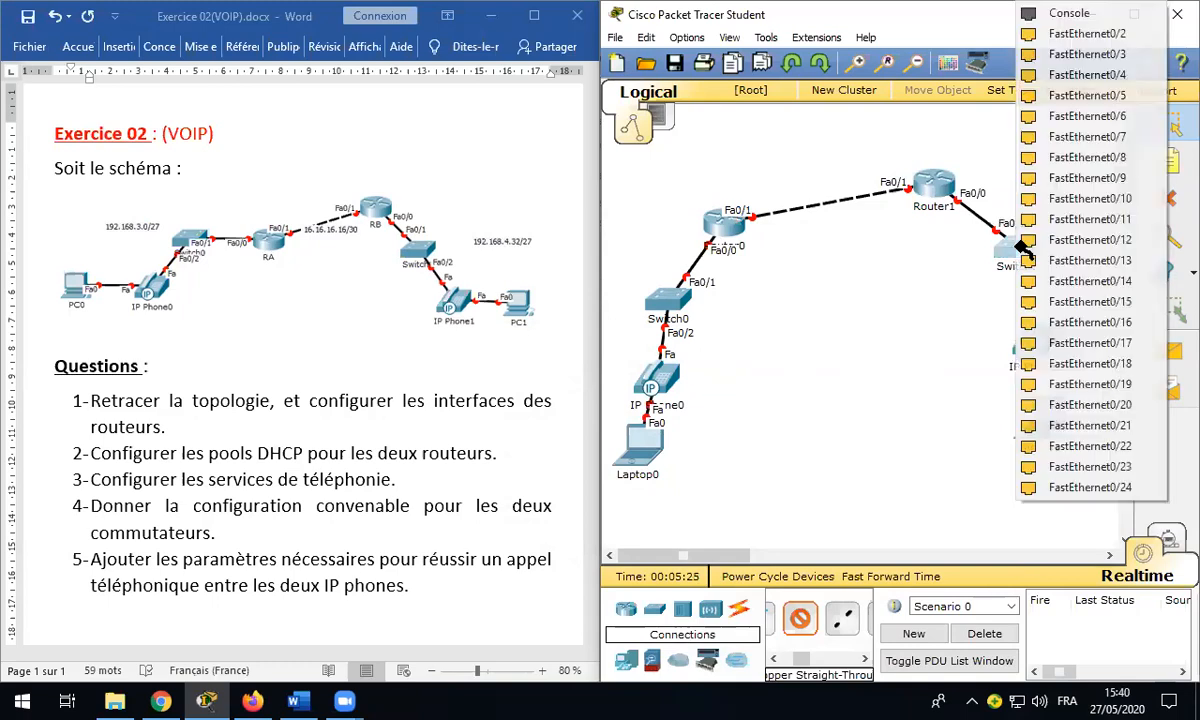
left_click(1080, 36)
left_click(1038, 342)
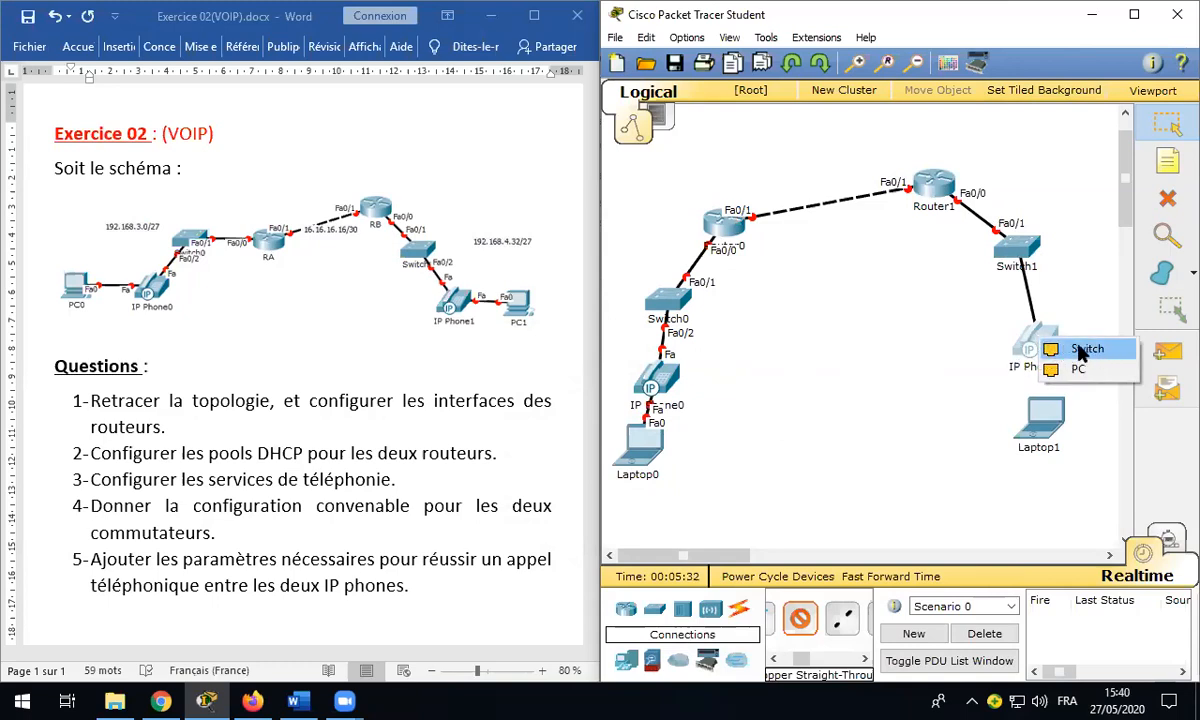
left_click(1081, 350)
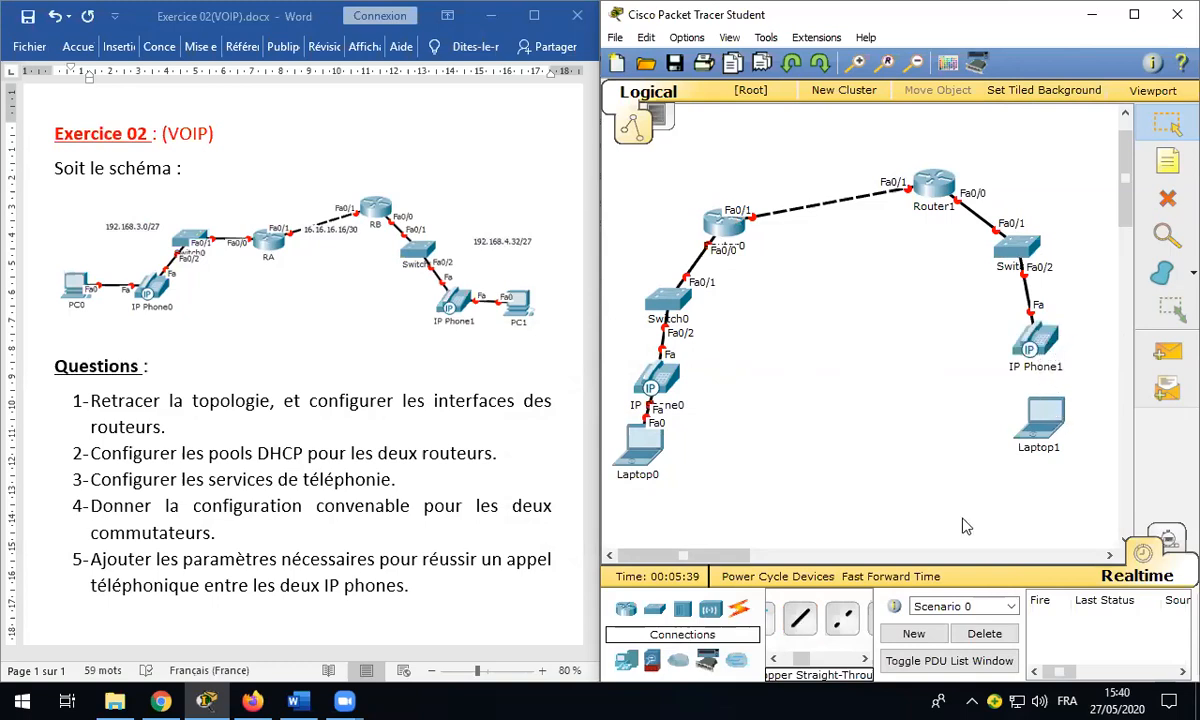
left_click(1035, 342)
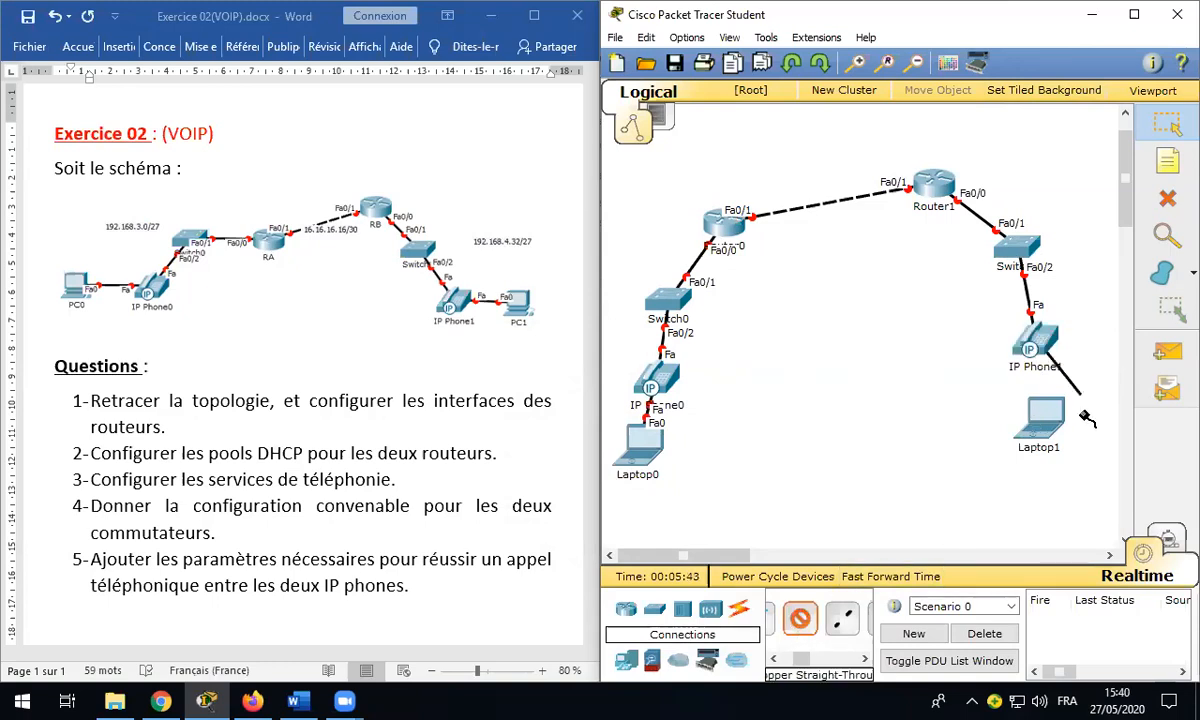
left_click(1045, 422)
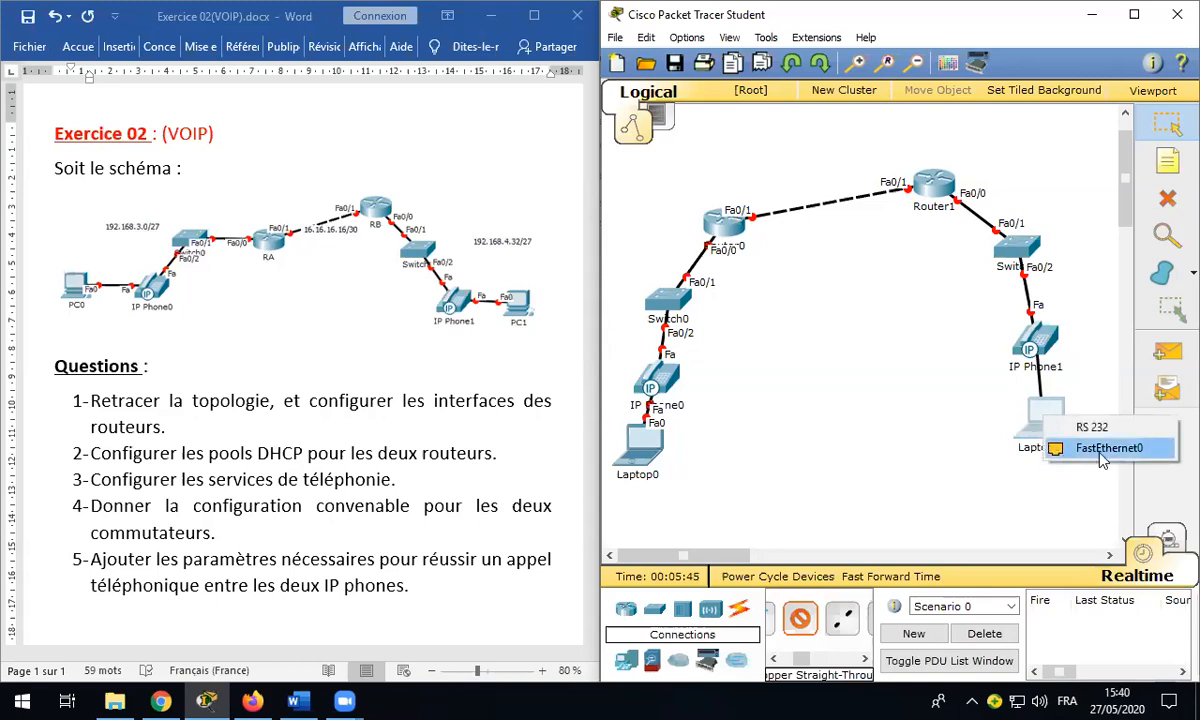
left_click(1038, 445)
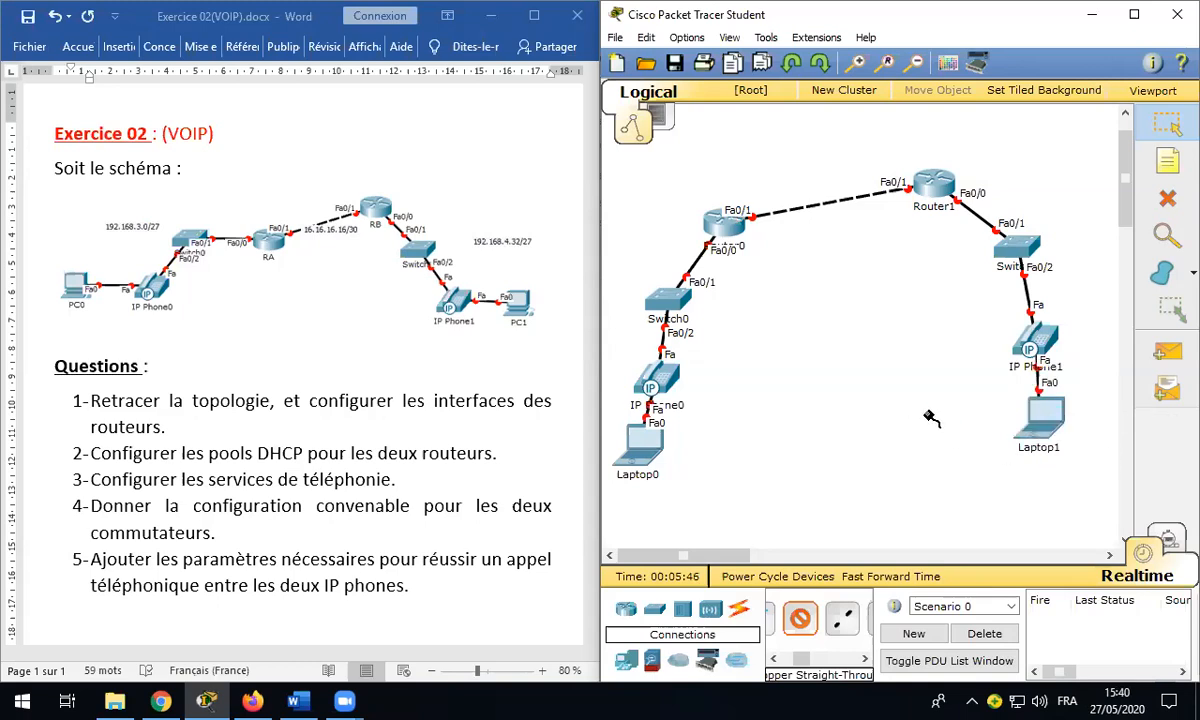
Step: Reposition Laptop1, IP Phone1 and Router0 for a tidier layout
left_click_drag(1056, 431, 1052, 456)
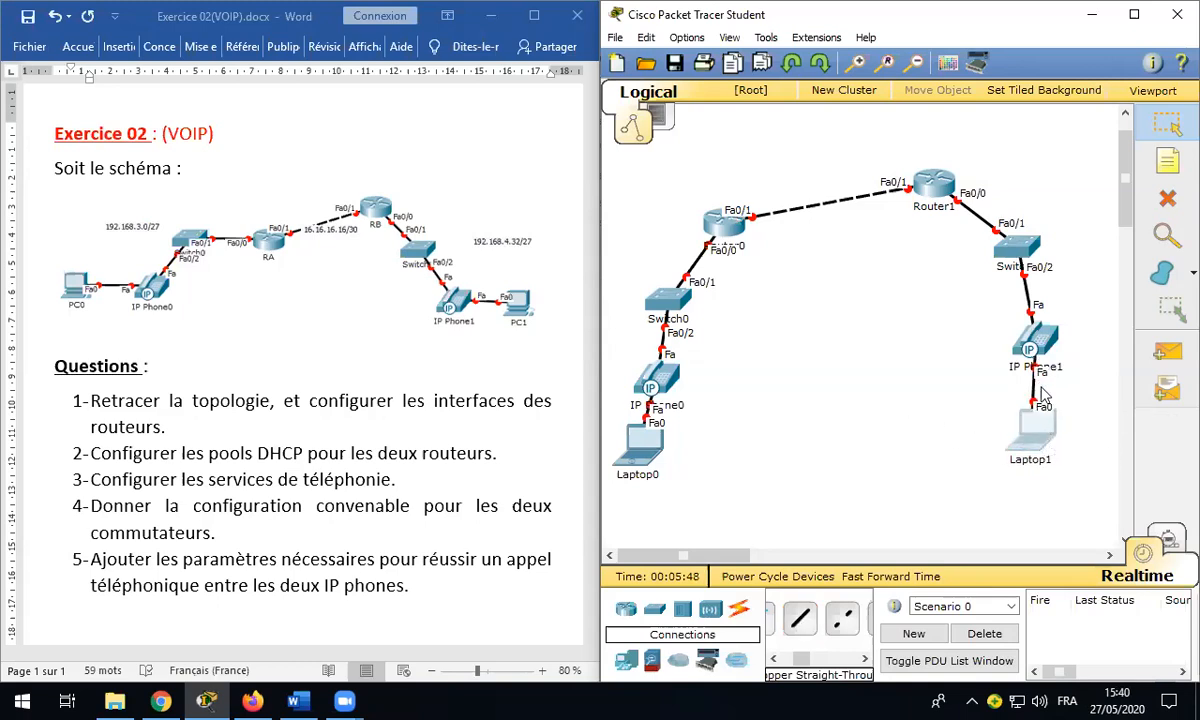
left_click_drag(1035, 345, 1003, 348)
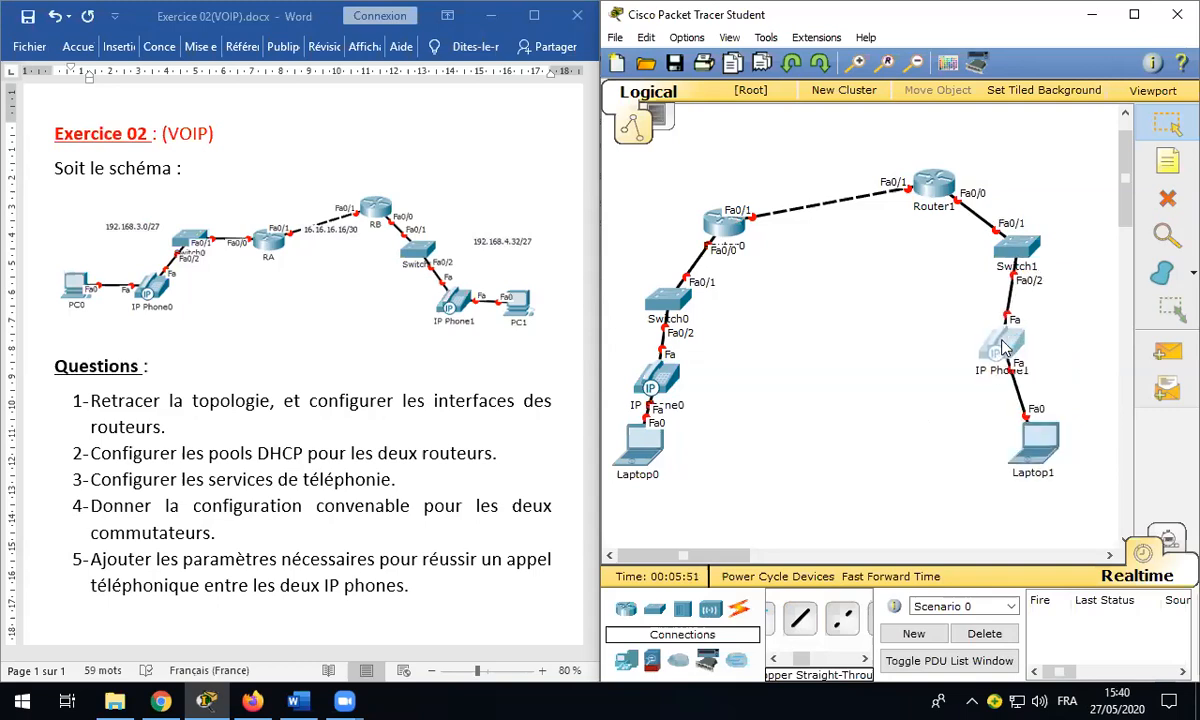
left_click_drag(706, 218, 772, 317)
Step: Rename Router0 to RA and Router1 to RB, then shift RA slightly right
left_click(783, 307)
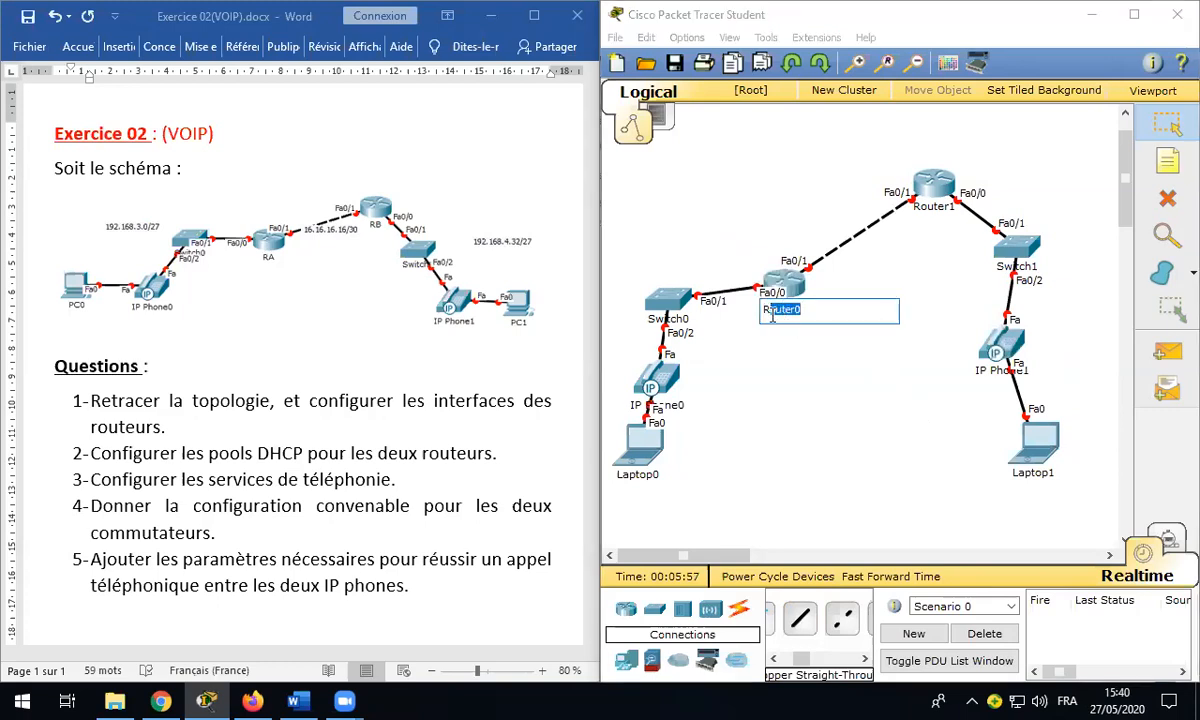
type("A")
left_click(943, 241)
left_click(940, 212)
left_click_drag(950, 210, 926, 224)
type("B")
left_click(913, 332)
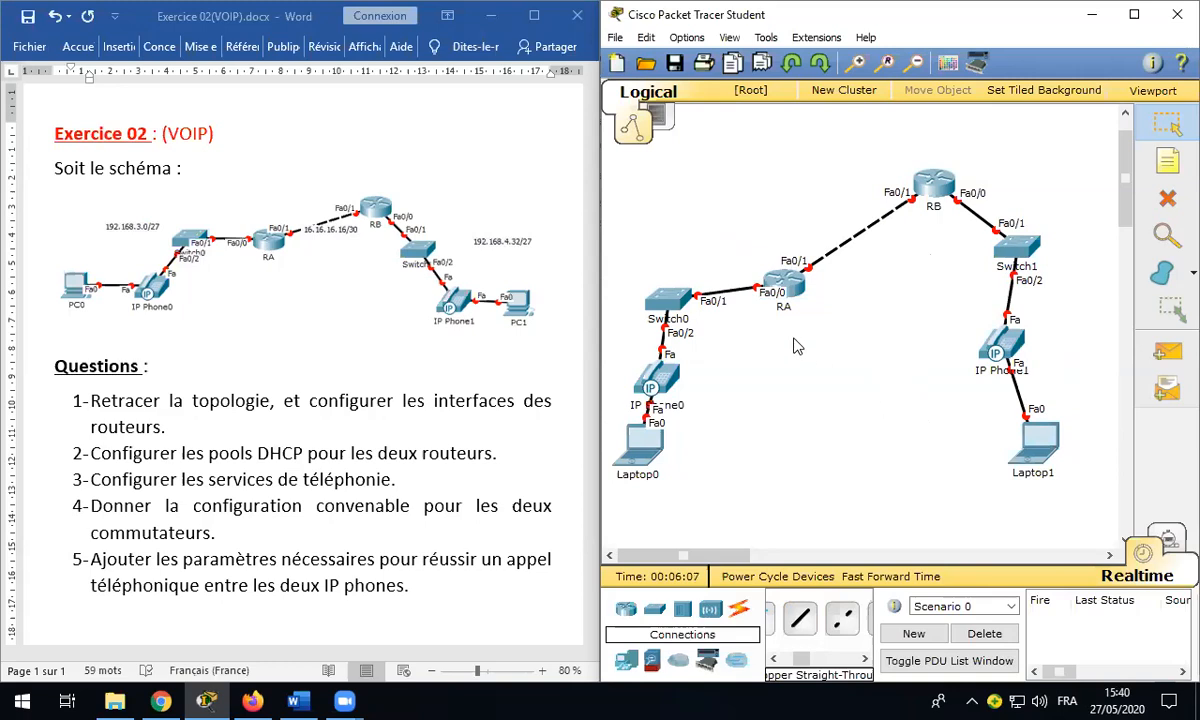
left_click_drag(784, 283, 807, 286)
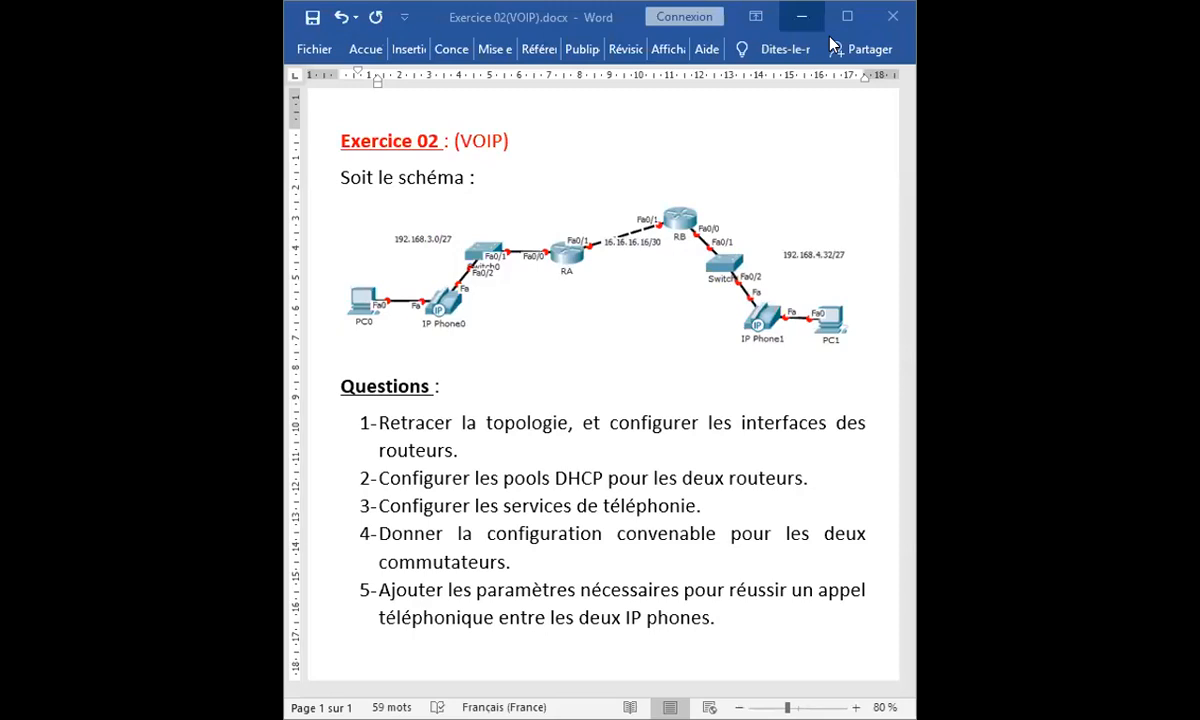
left_click(847, 16)
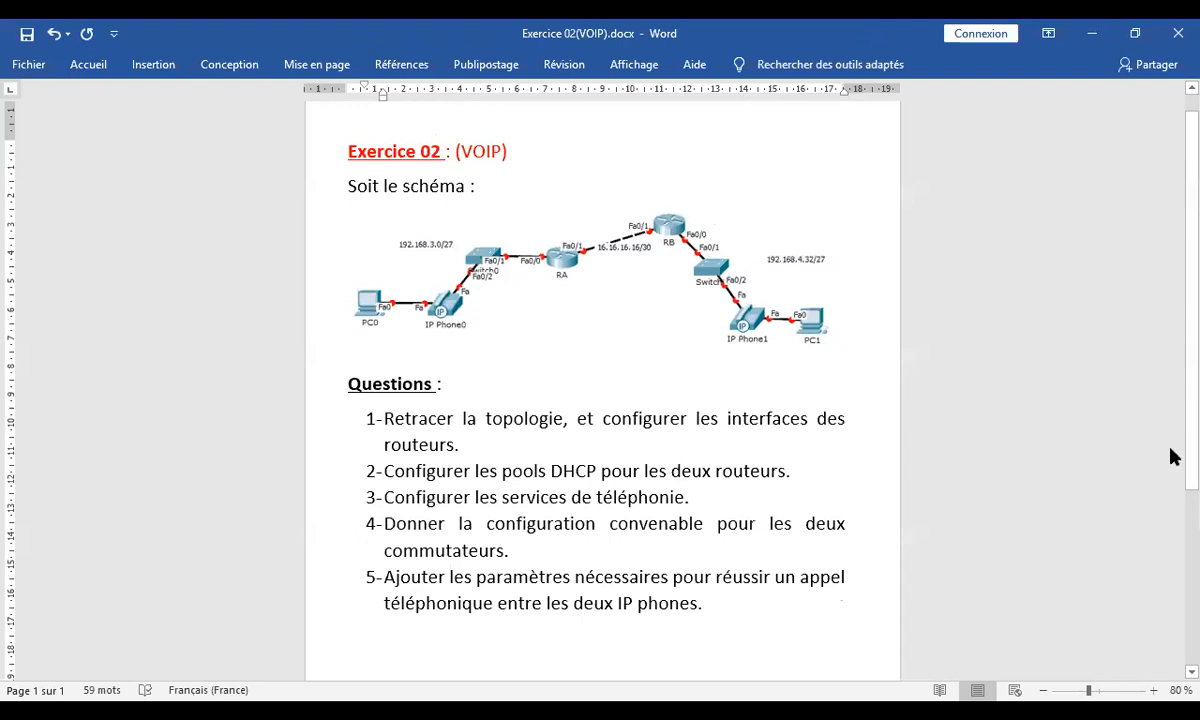
scroll(1172, 428, "up", 1)
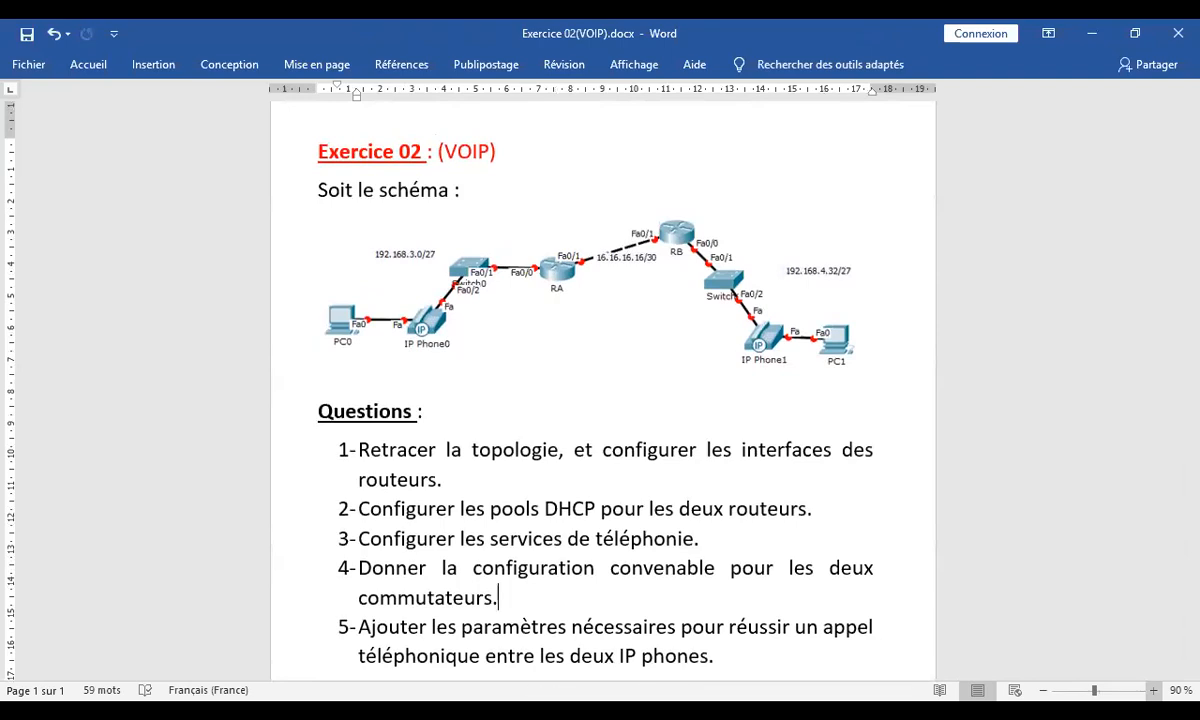
double_click(741, 36)
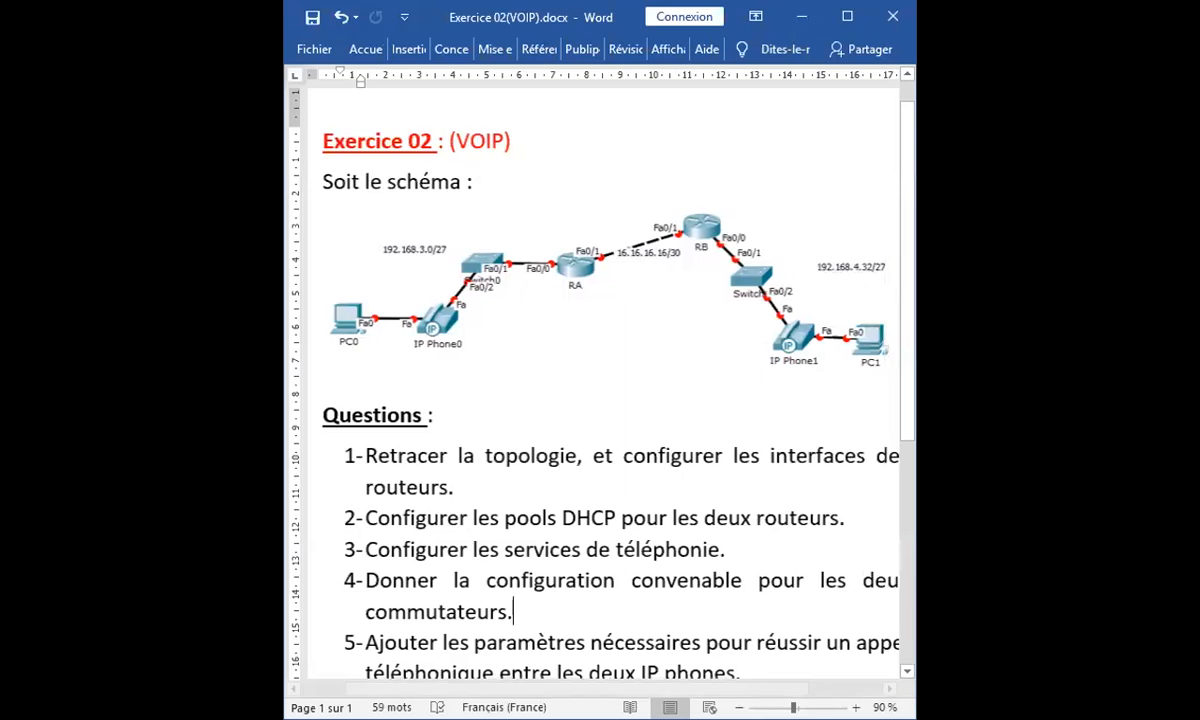
scroll(767, 677, "down", 1)
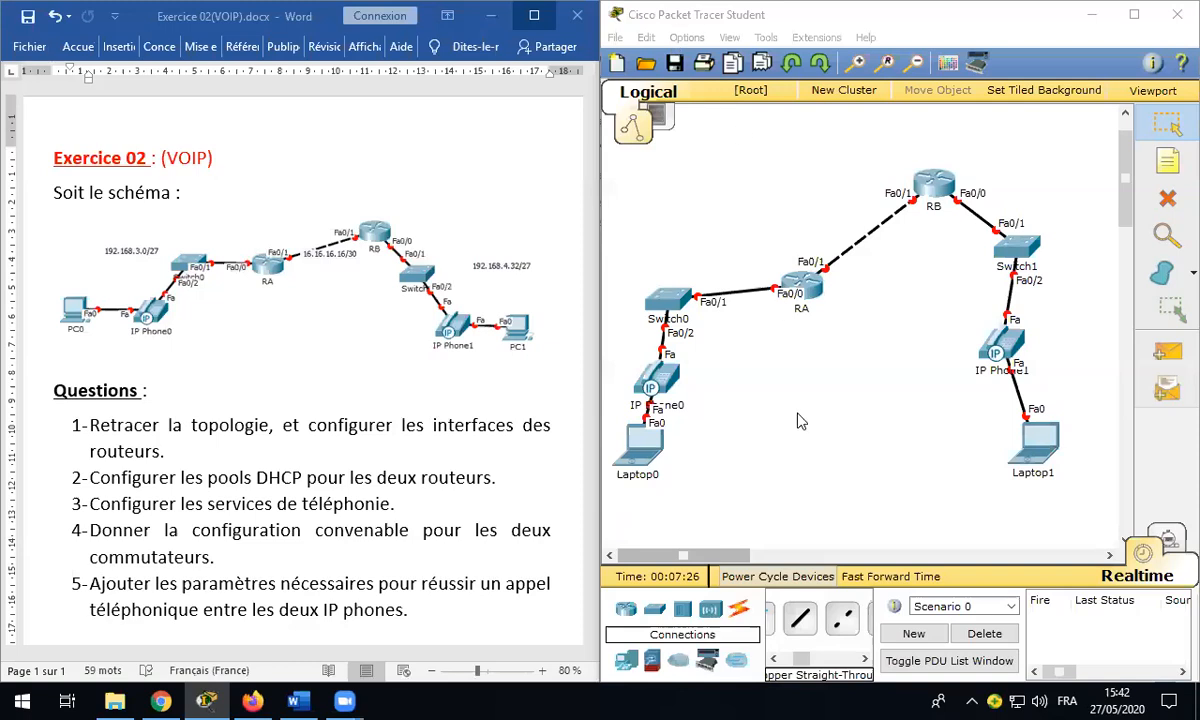
Step: Open router RA's device window and move it up into full view
left_click(848, 354)
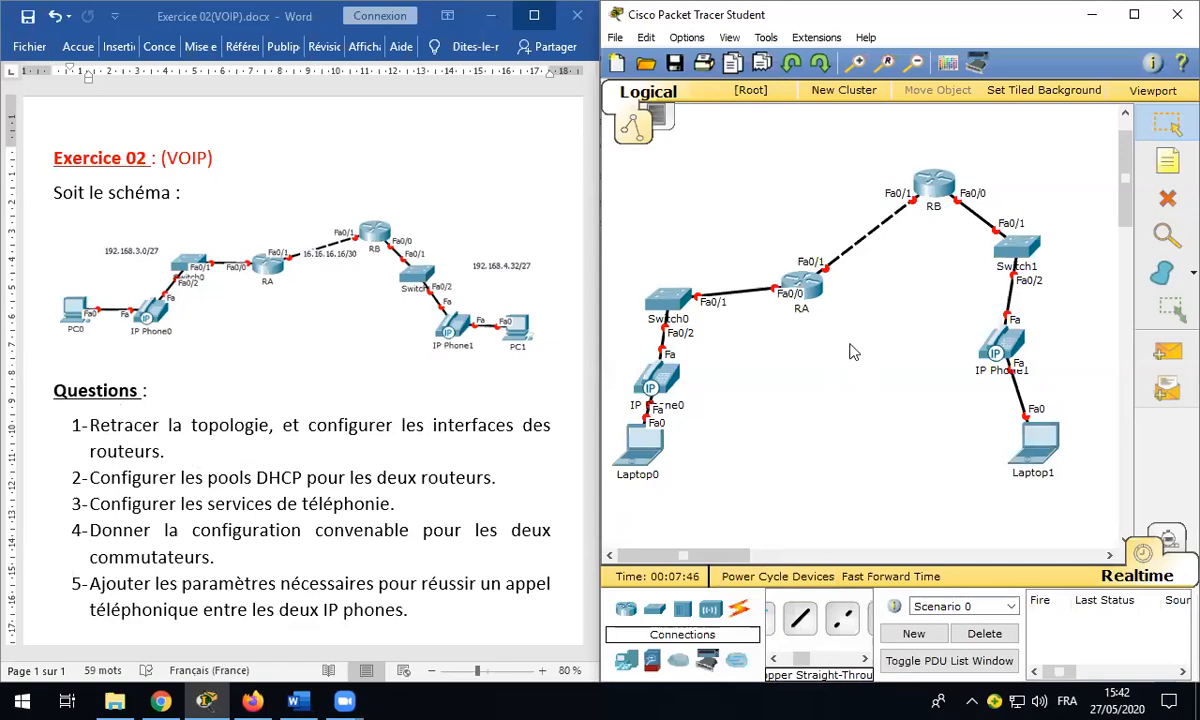
left_click(814, 289)
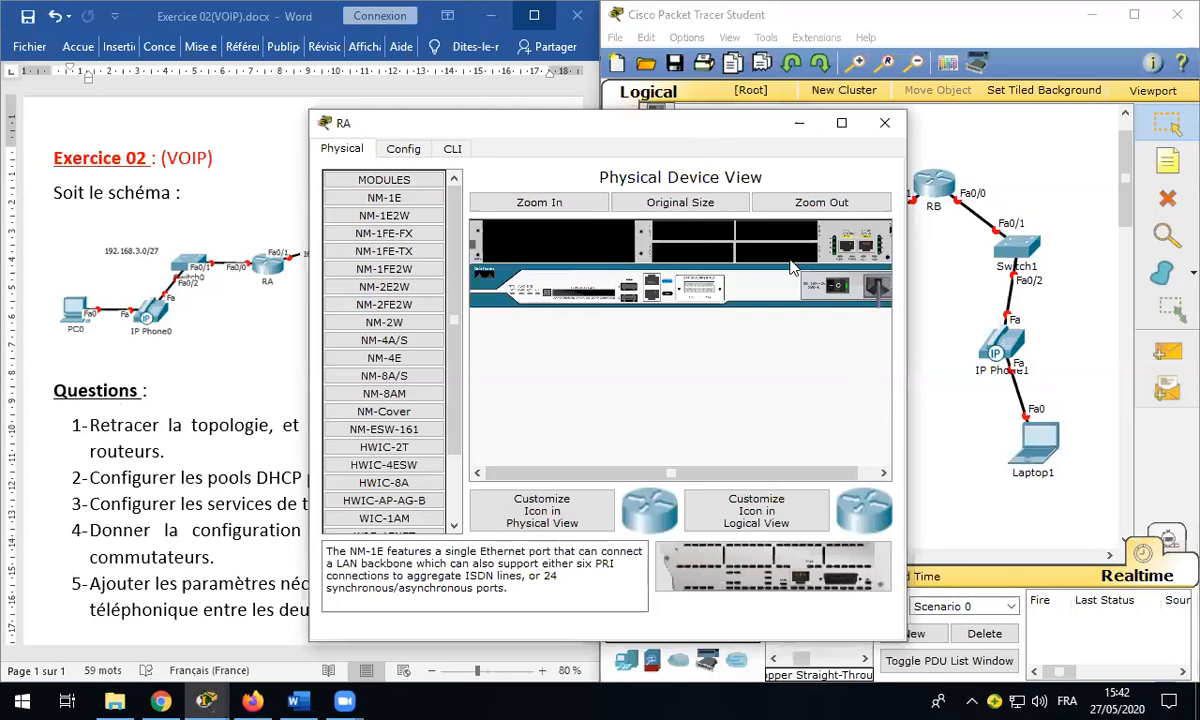
left_click_drag(588, 118, 725, 73)
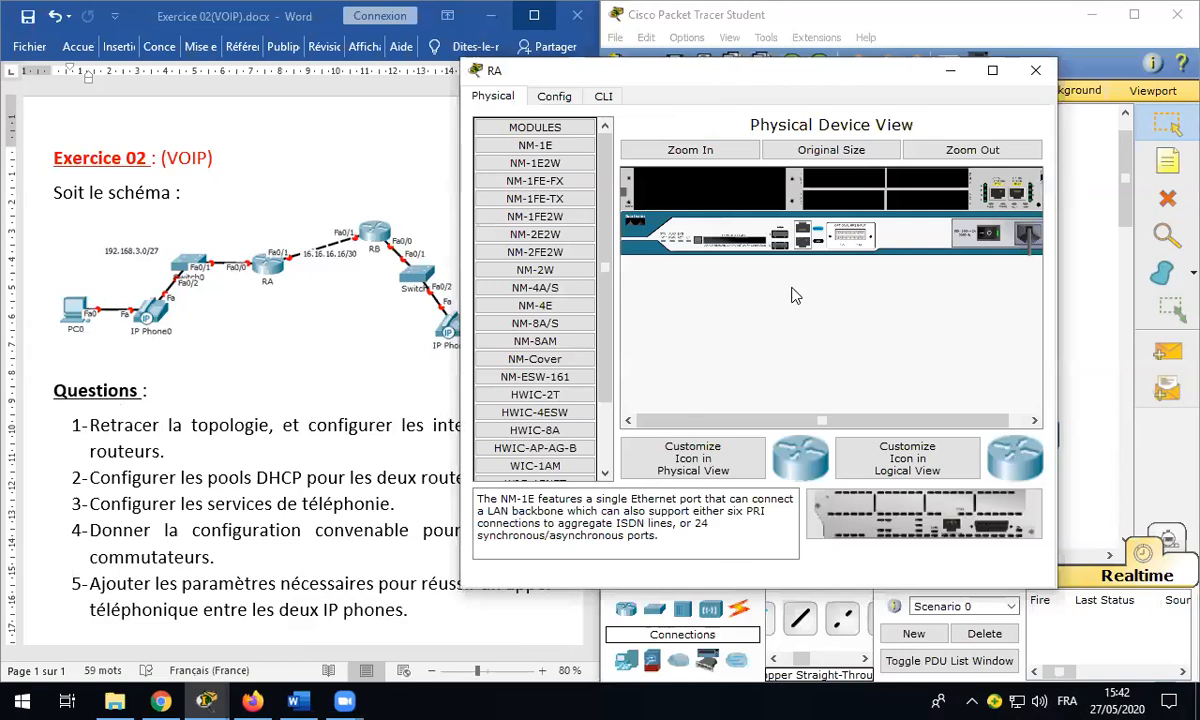
left_click_drag(782, 70, 788, 546)
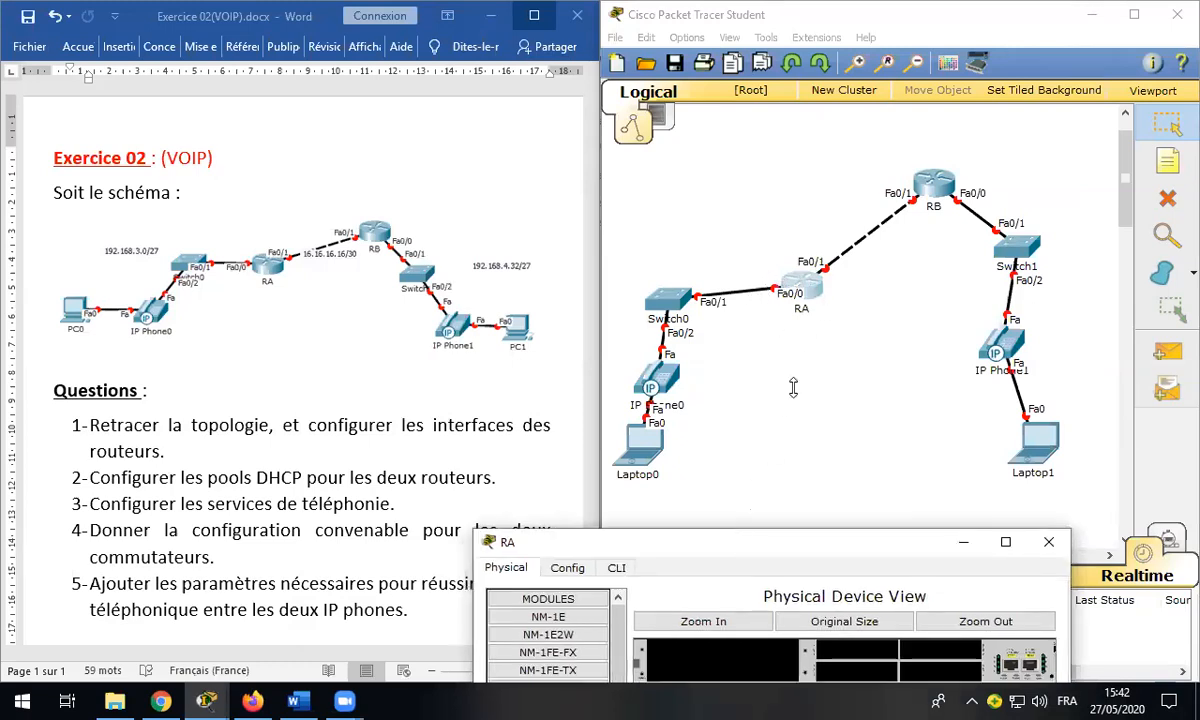
left_click_drag(742, 545, 808, 396)
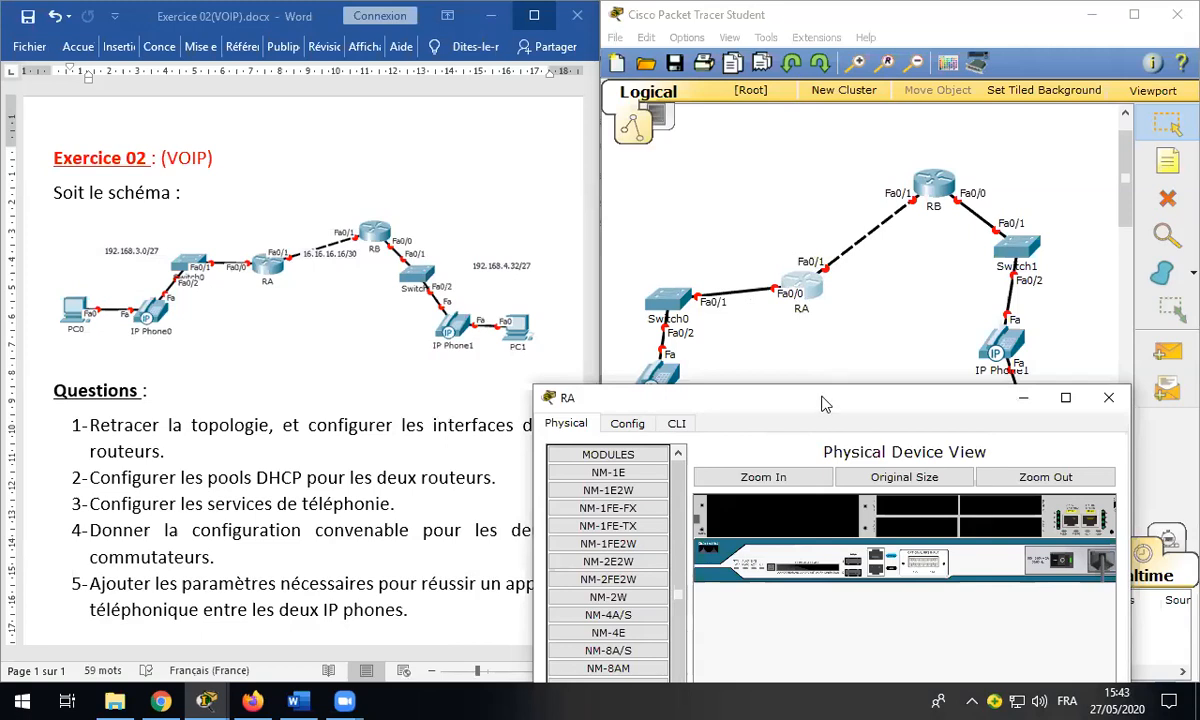
left_click_drag(824, 403, 806, 86)
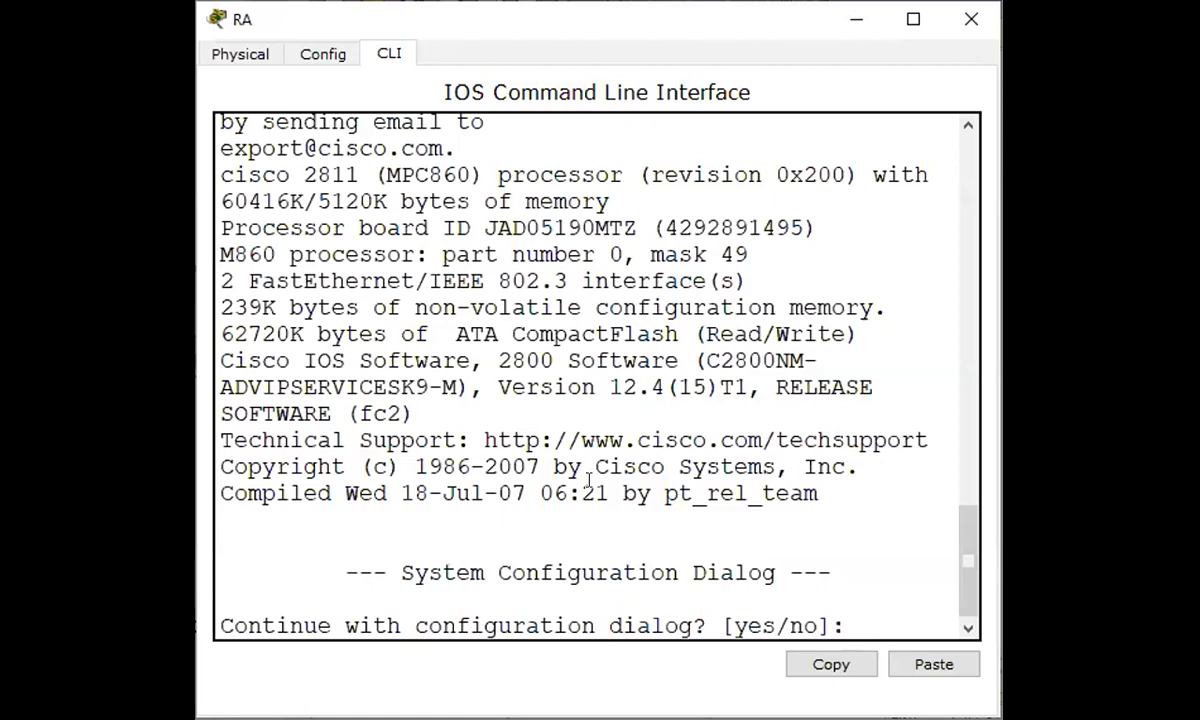
Step: Decline RA's setup dialog, then run enable, configure terminal and hostname RA
type("NO")
key("Return")
key("Return")
key("Return")
type("enabl")
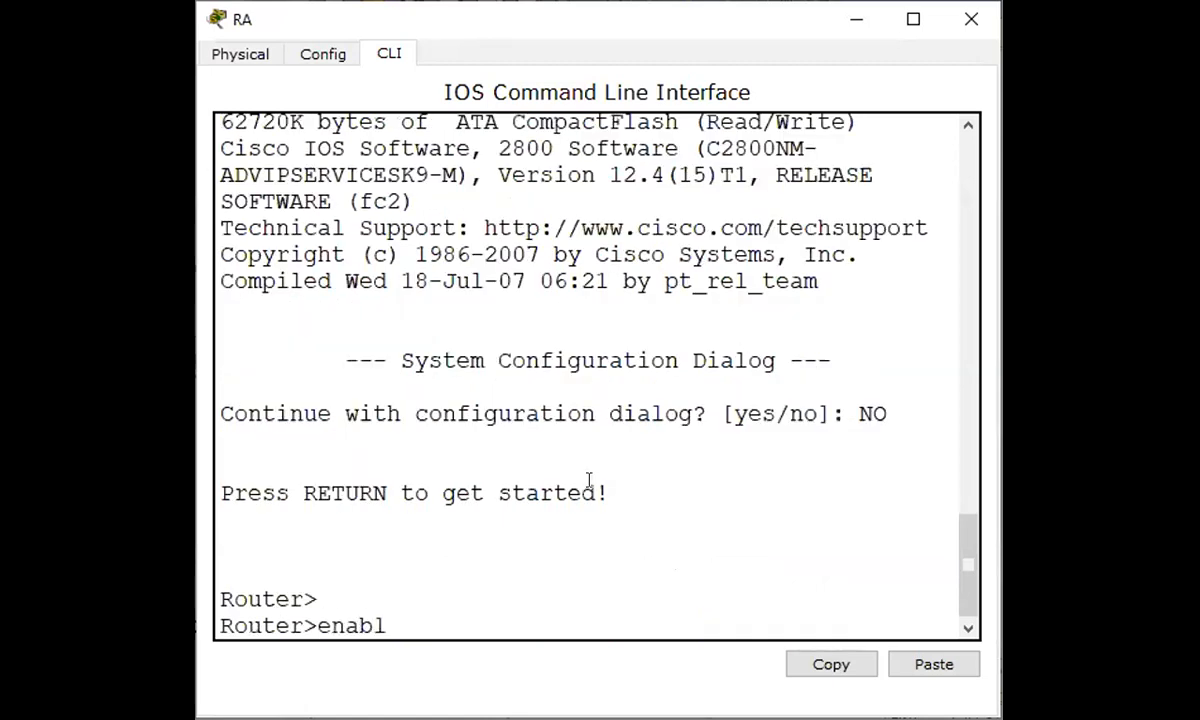
type("e")
key("Return")
key("Return")
type("co")
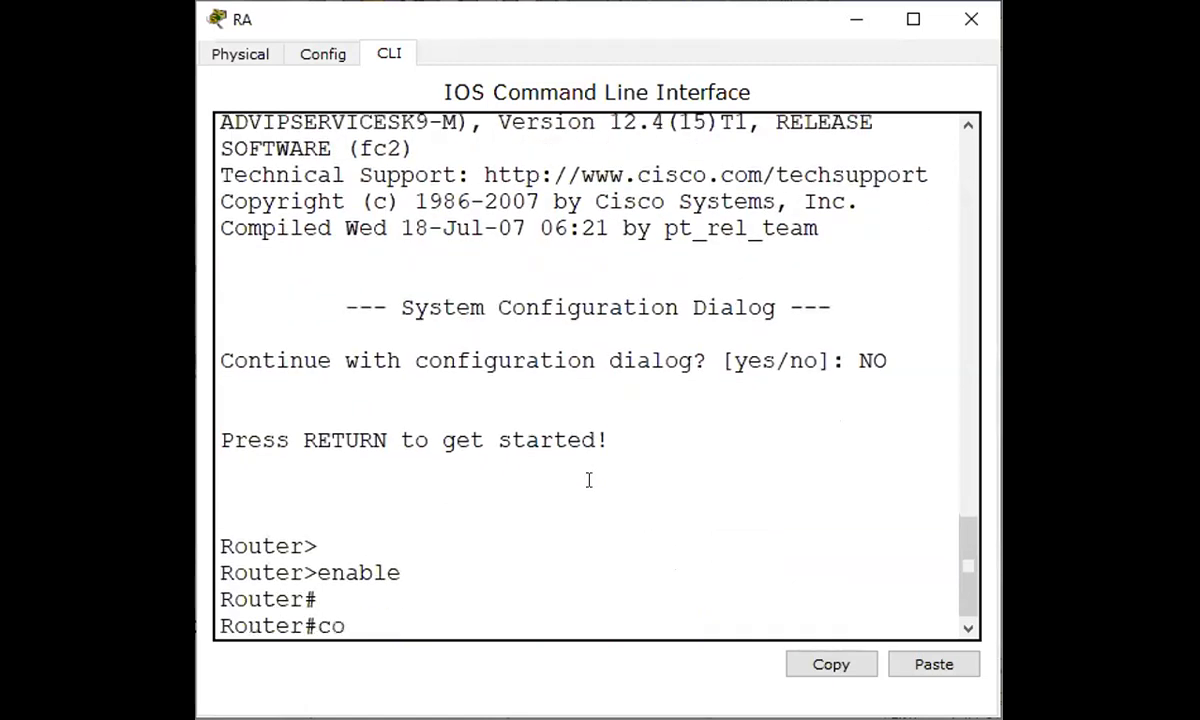
type("nfigure terminal")
key("Return")
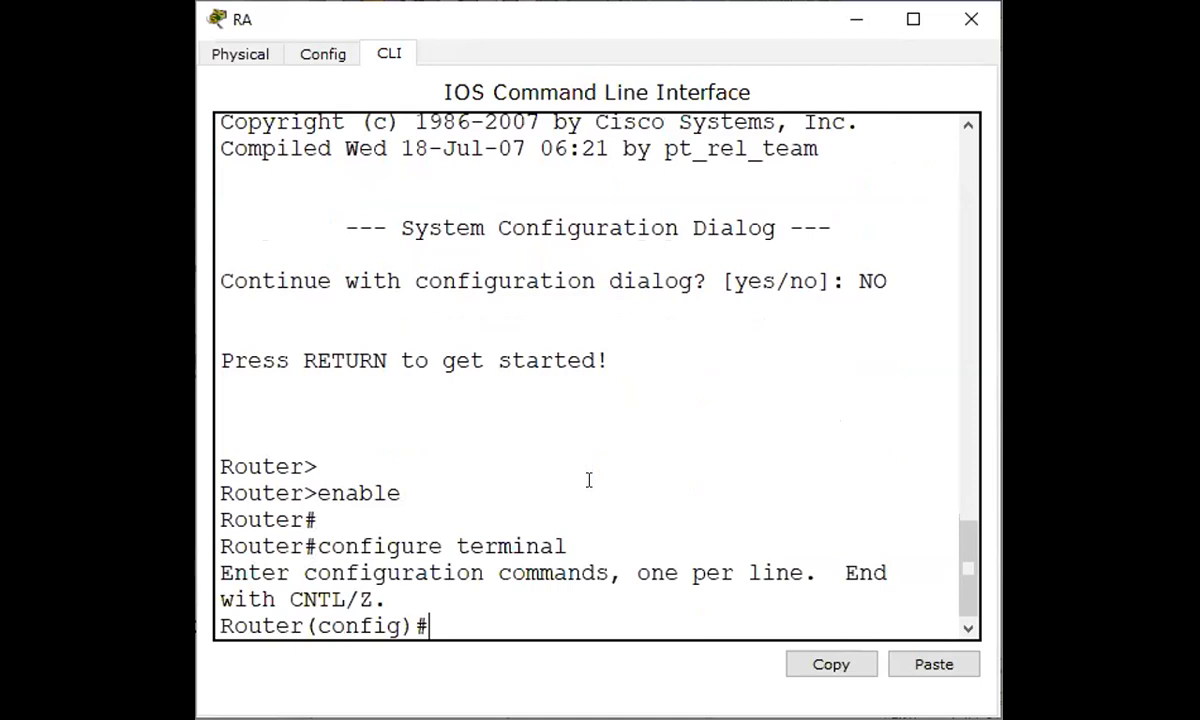
type("hostname RA")
key("Return")
key("Return")
key("Return")
key("Return")
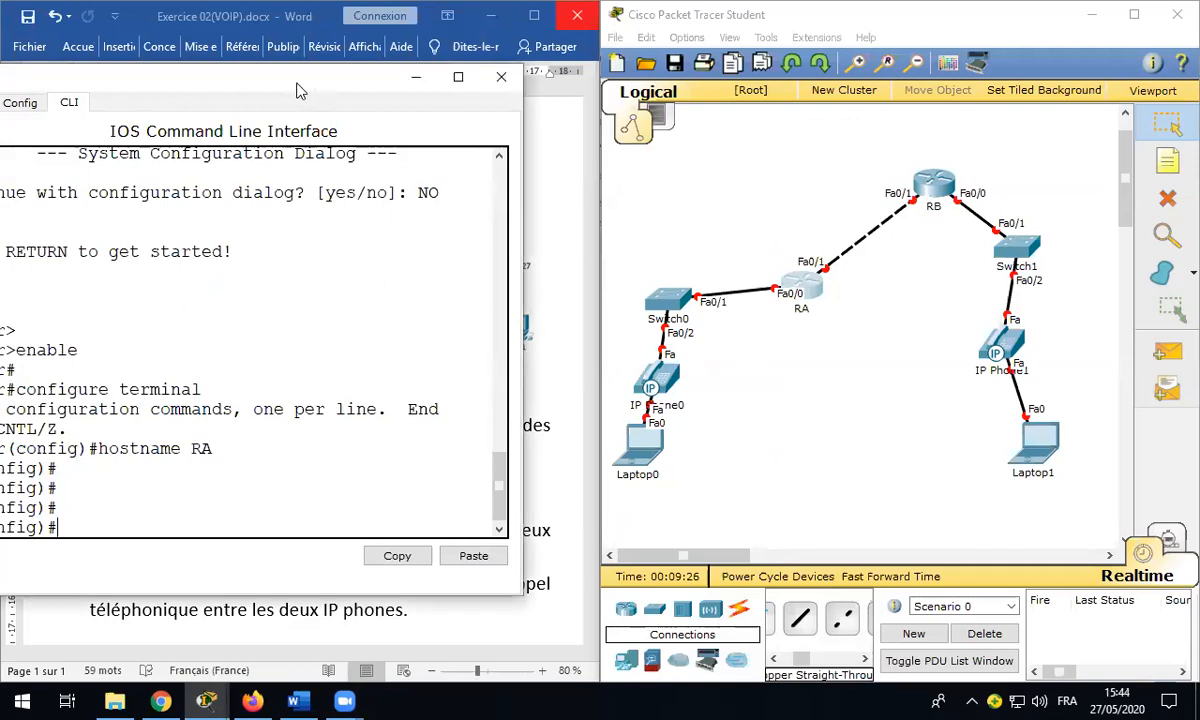
left_click_drag(297, 90, 414, 103)
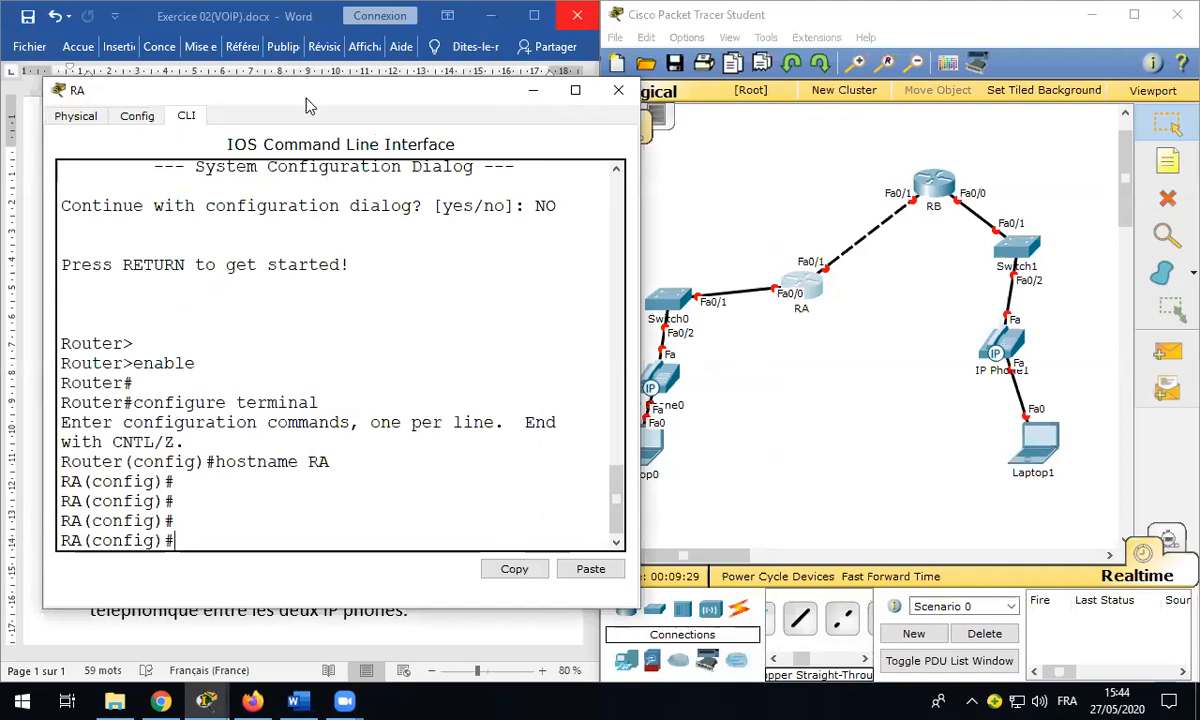
left_click_drag(308, 105, 358, 108)
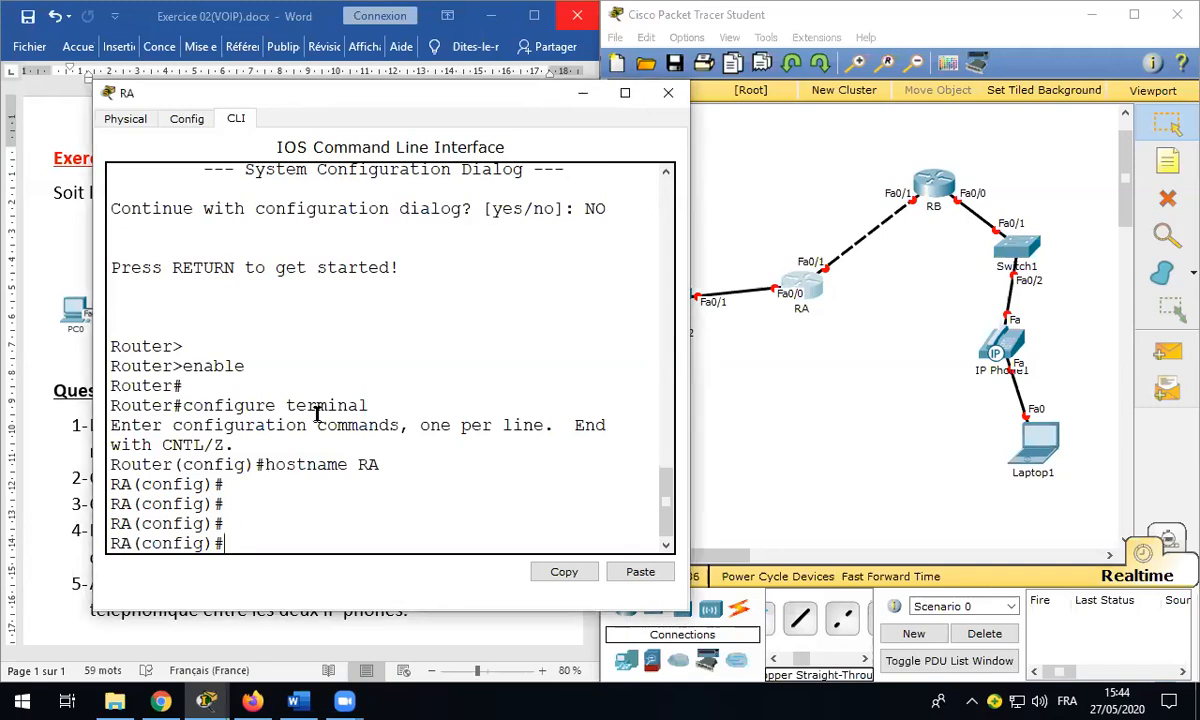
left_click_drag(330, 95, 436, 118)
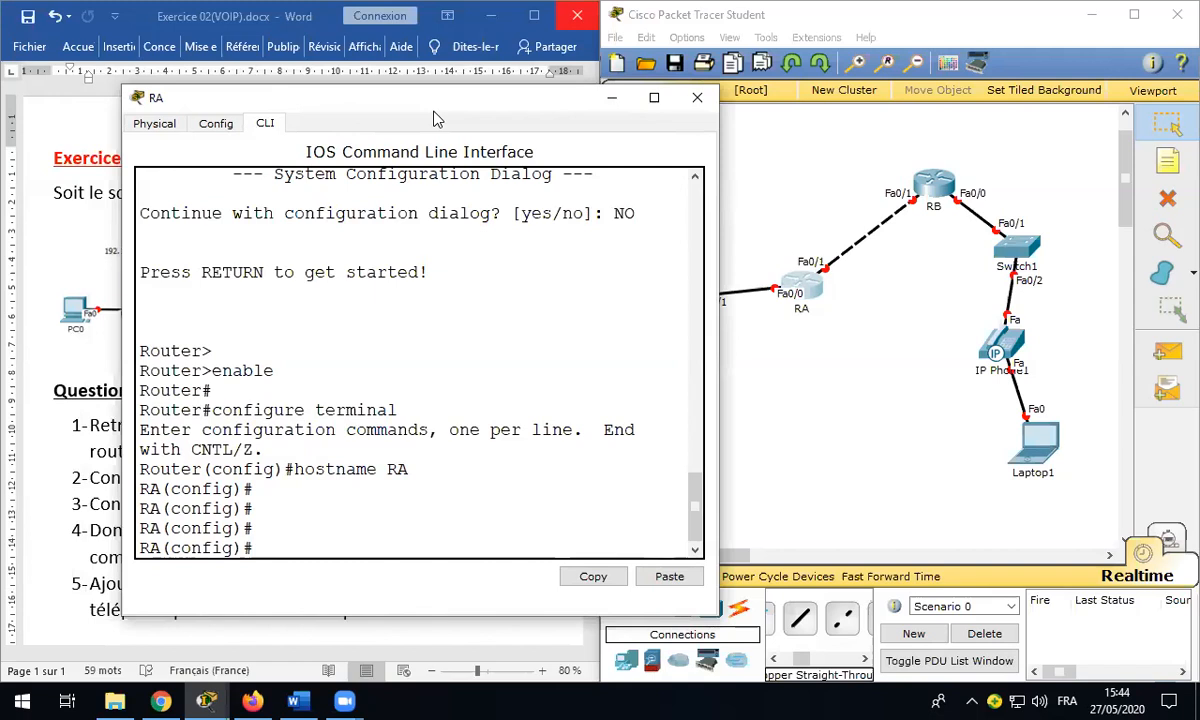
left_click_drag(435, 118, 491, 98)
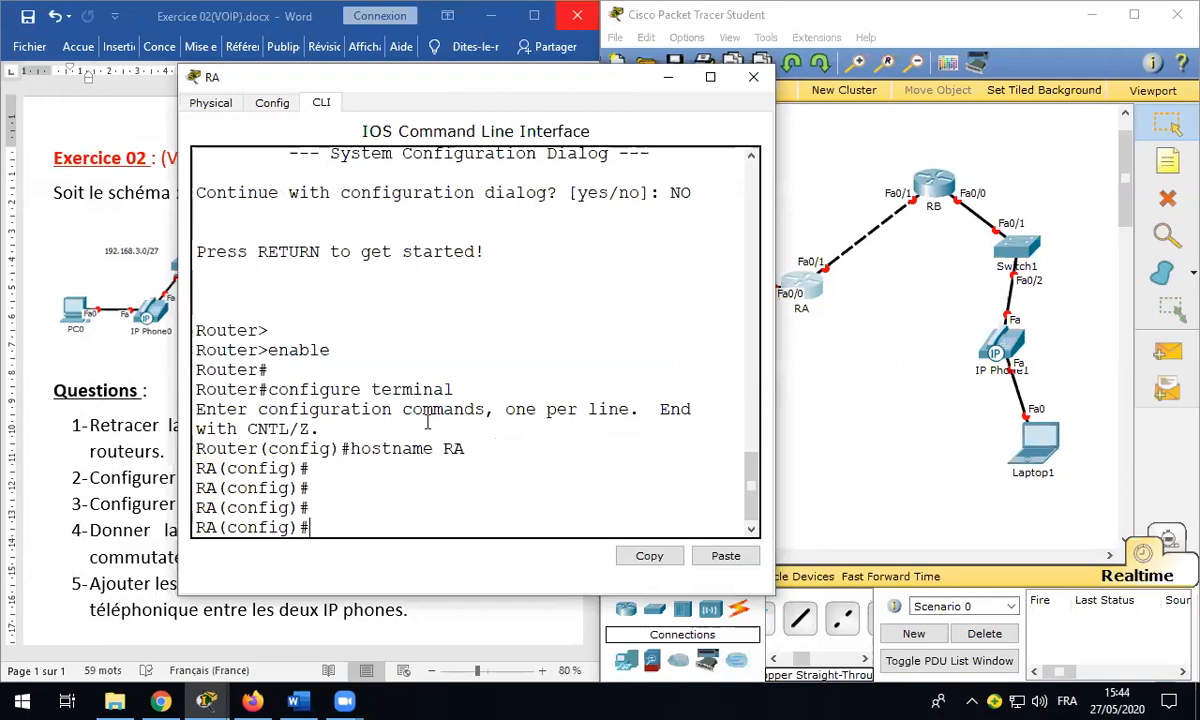
left_click_drag(312, 488, 310, 508)
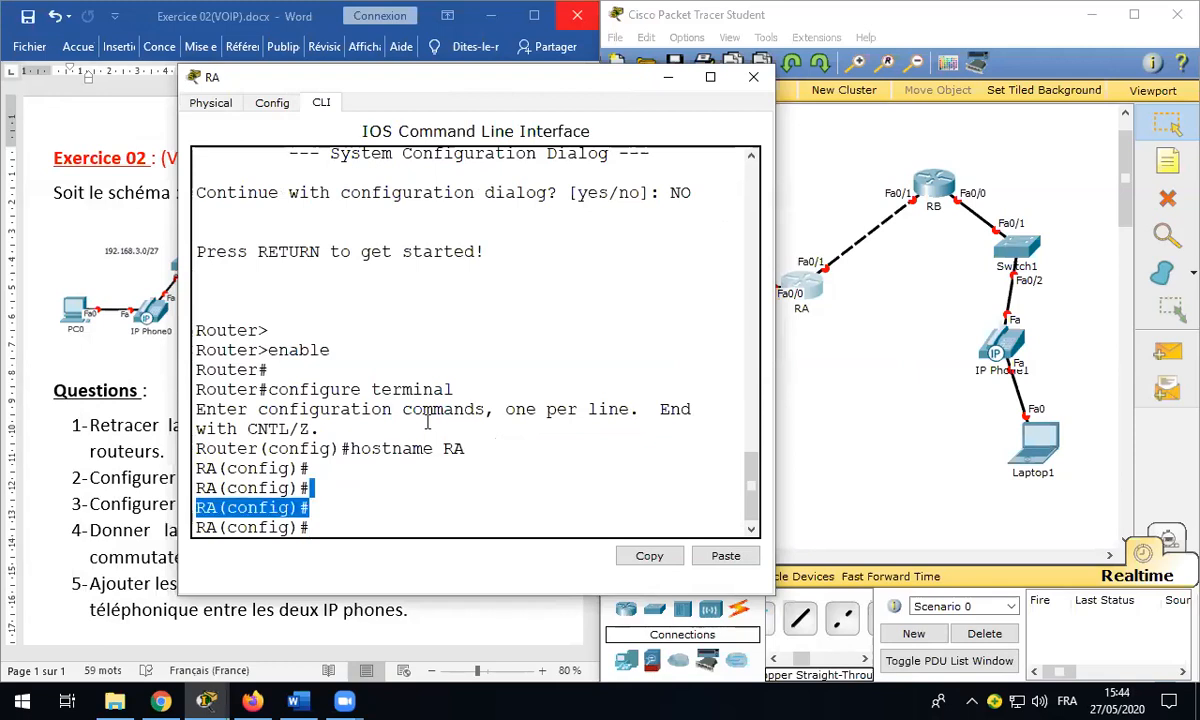
left_click(752, 80)
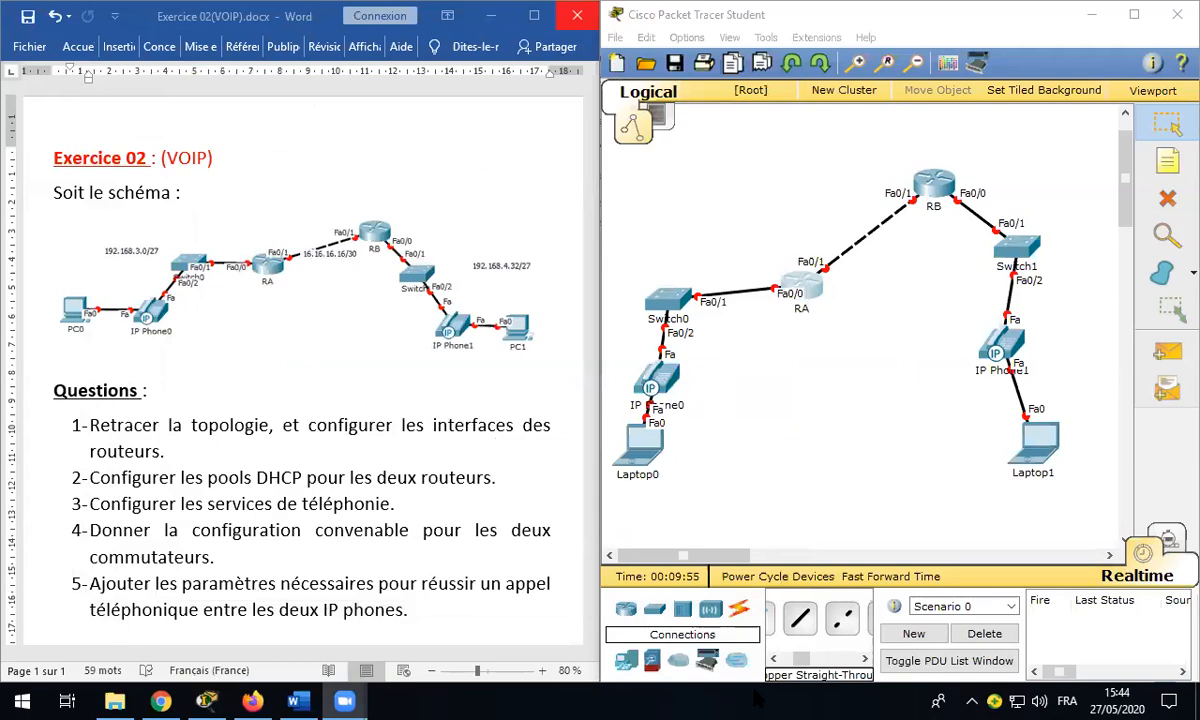
key("alt+Tab")
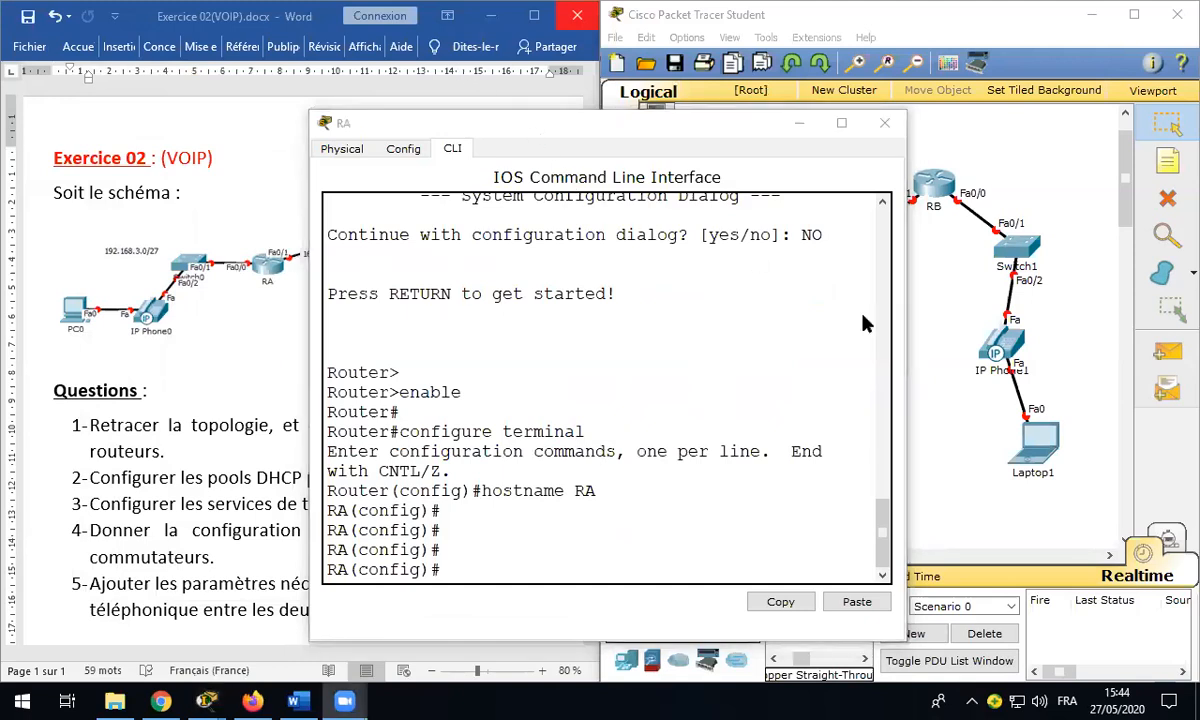
left_click(583, 431)
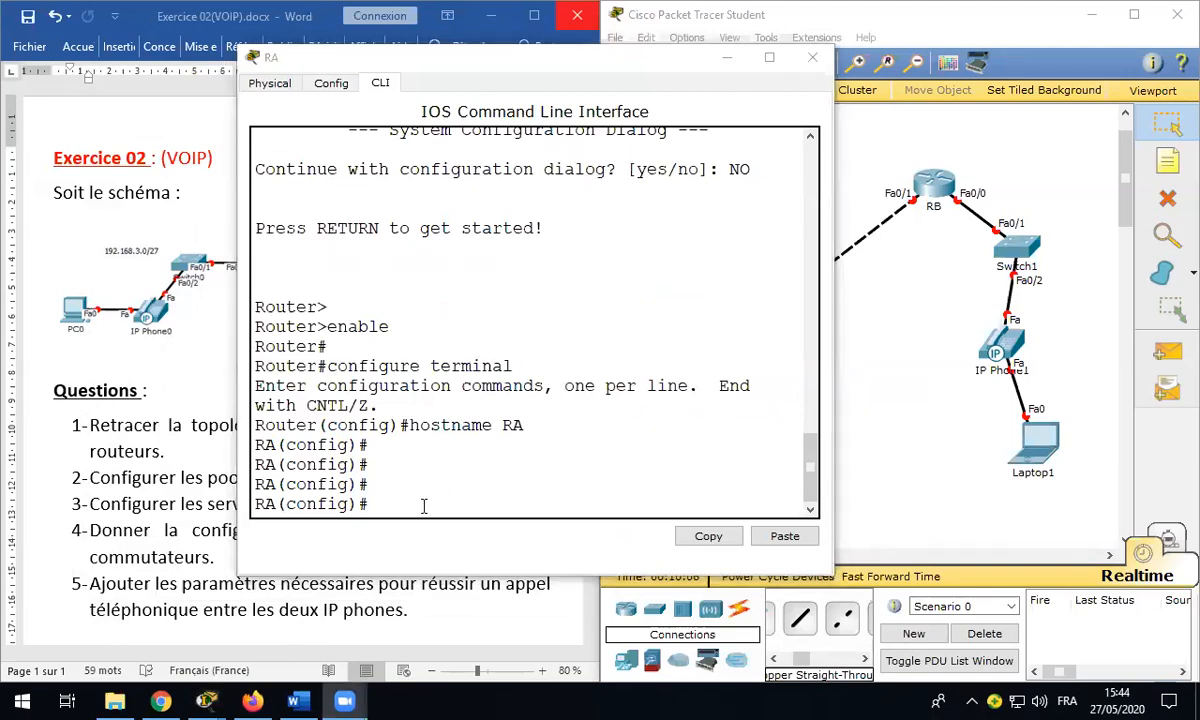
left_click(474, 490)
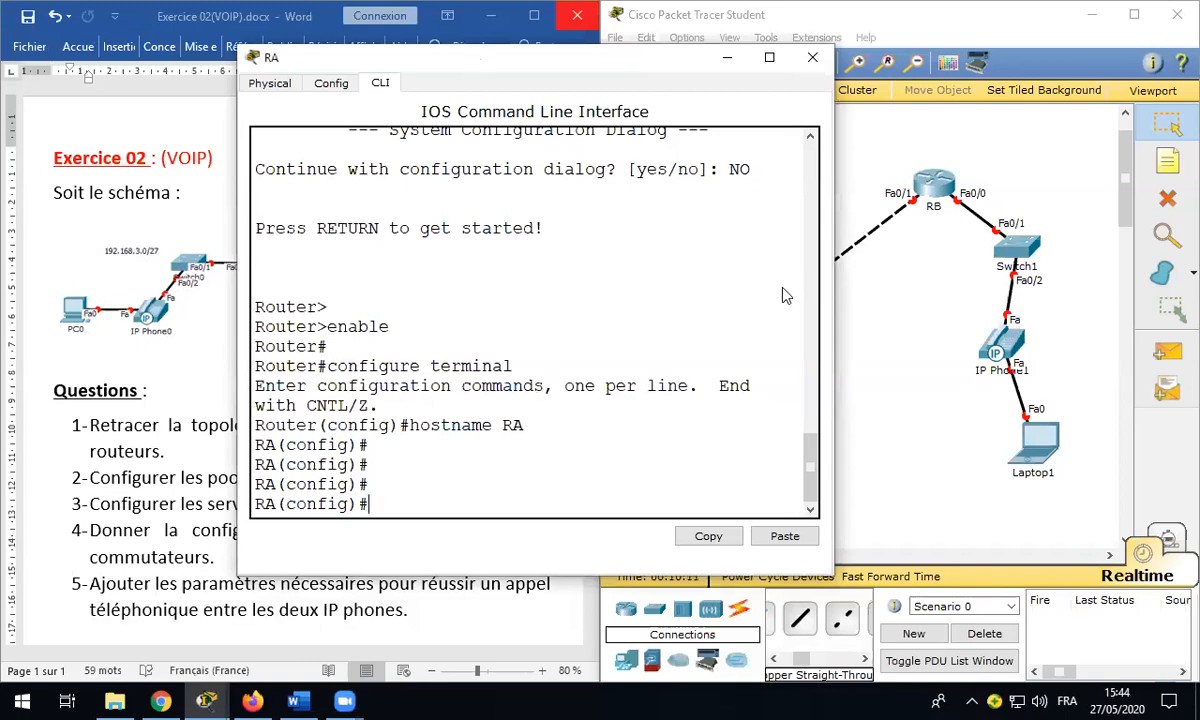
left_click_drag(496, 70, 293, 84)
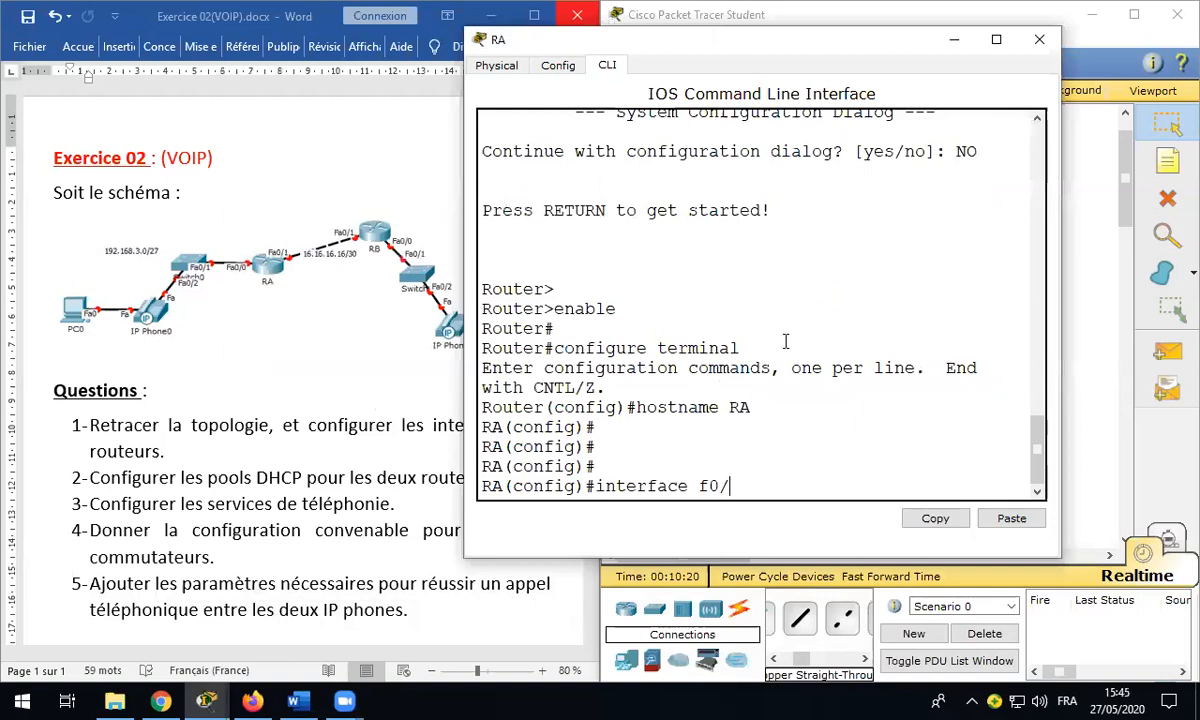
Step: Give RA's Fa0/0 address 192.168.3.1 255.255.255.224 and bring it up with no shutdown
type("0")
key("Return")
type("ip address")
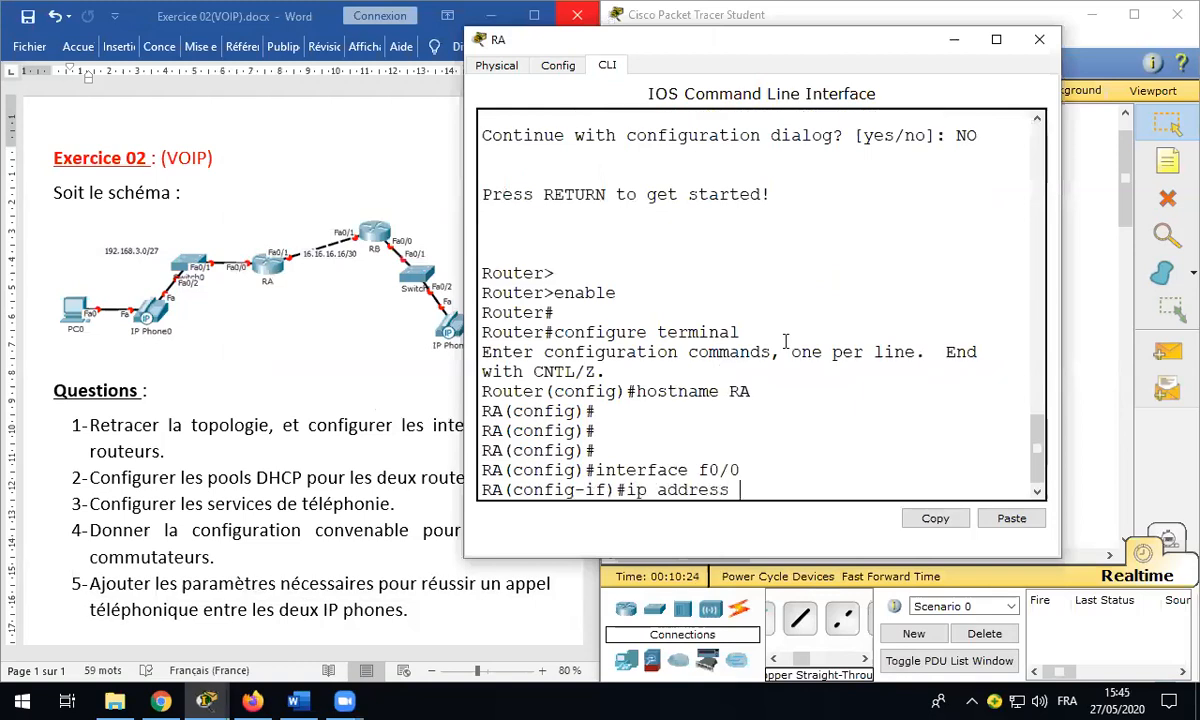
type(" 192.168.")
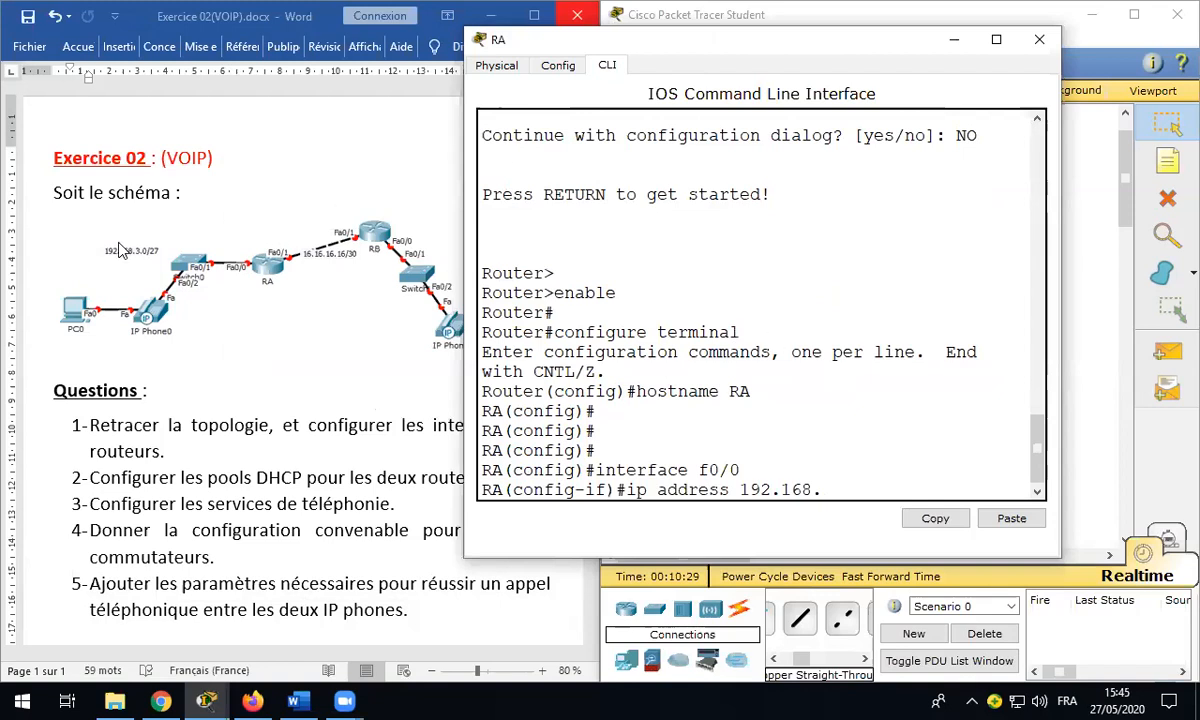
type("3.1 255.255.2")
type("55.255.224")
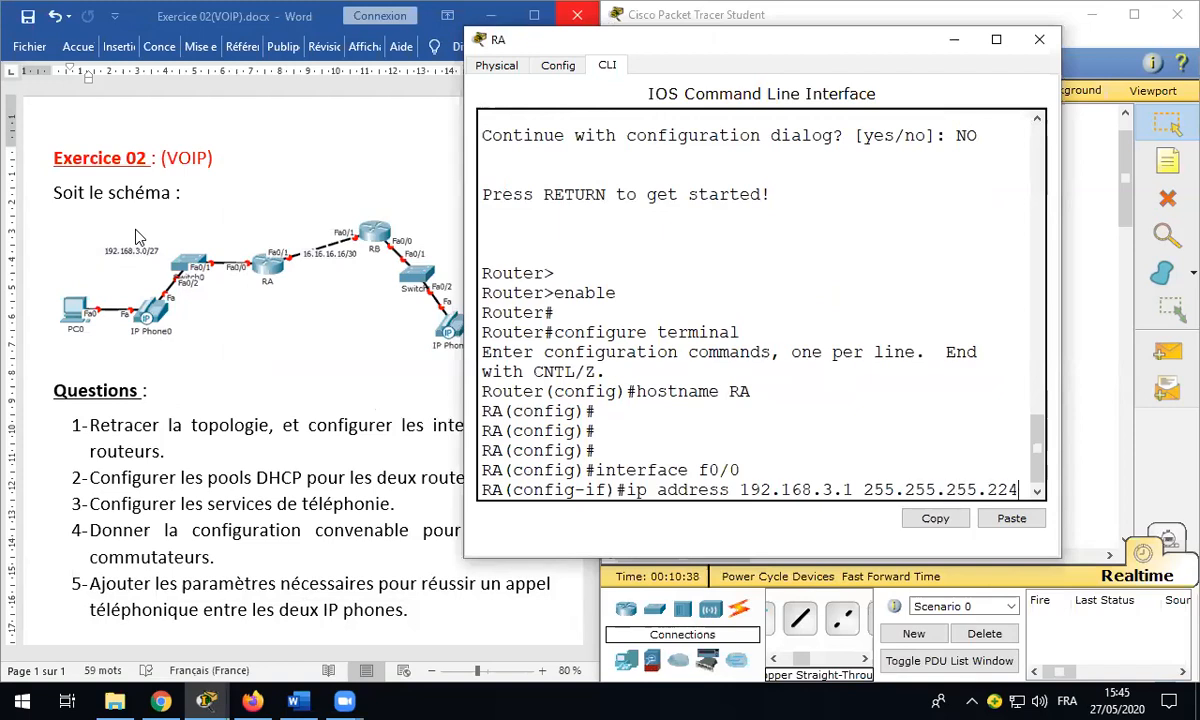
key("Return")
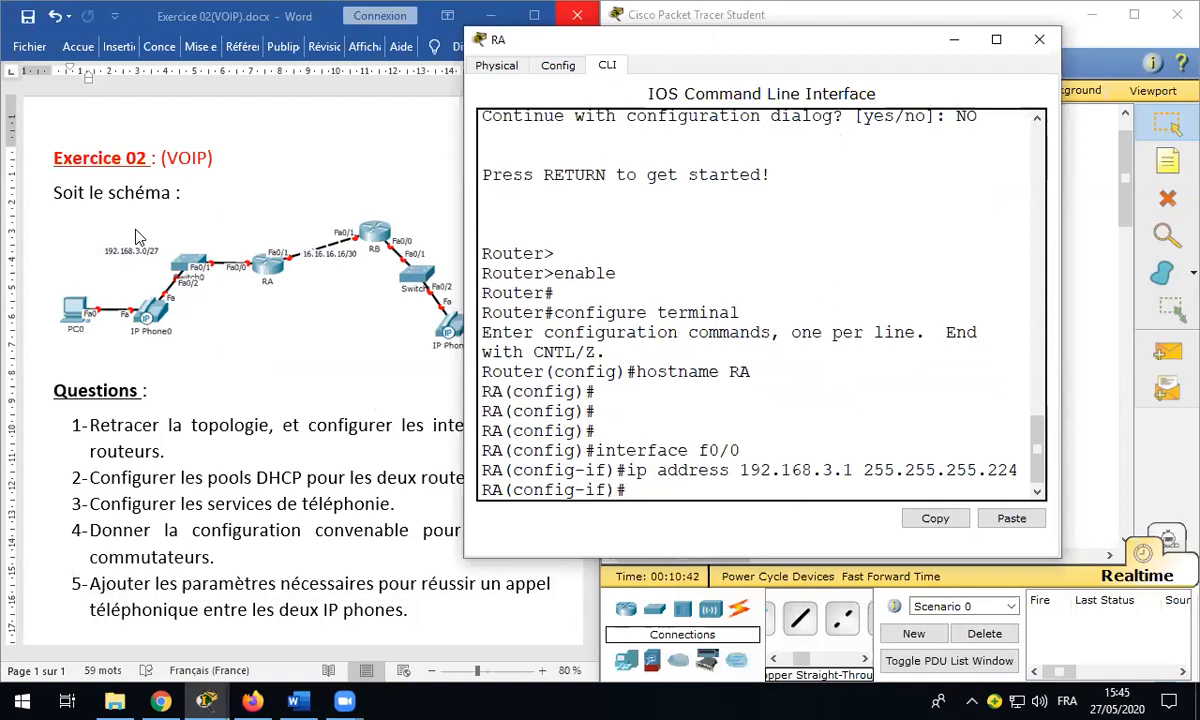
type("NO SHUTDOWN")
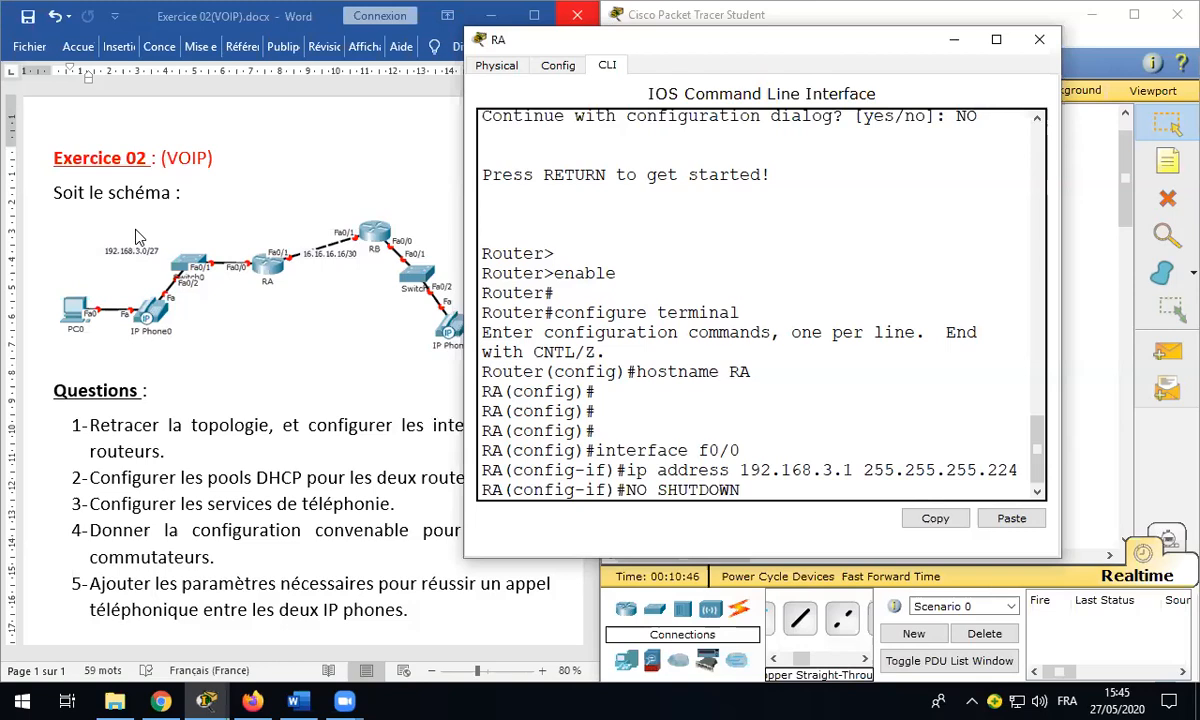
key("Return")
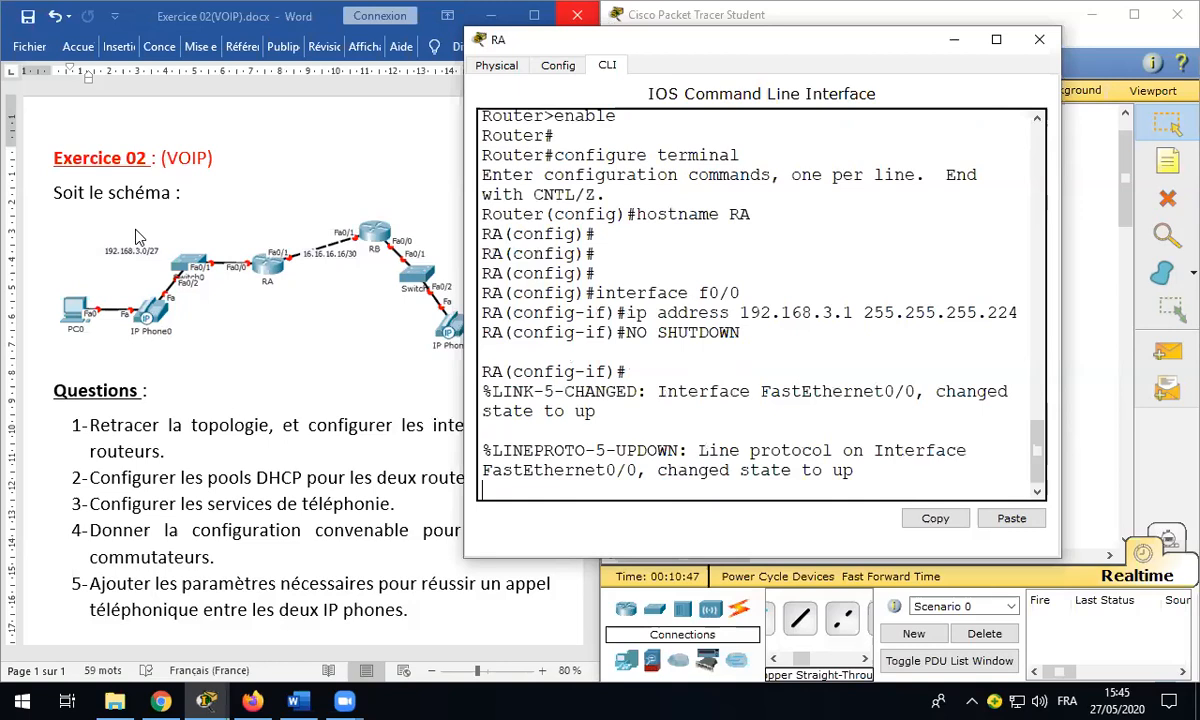
key("Return")
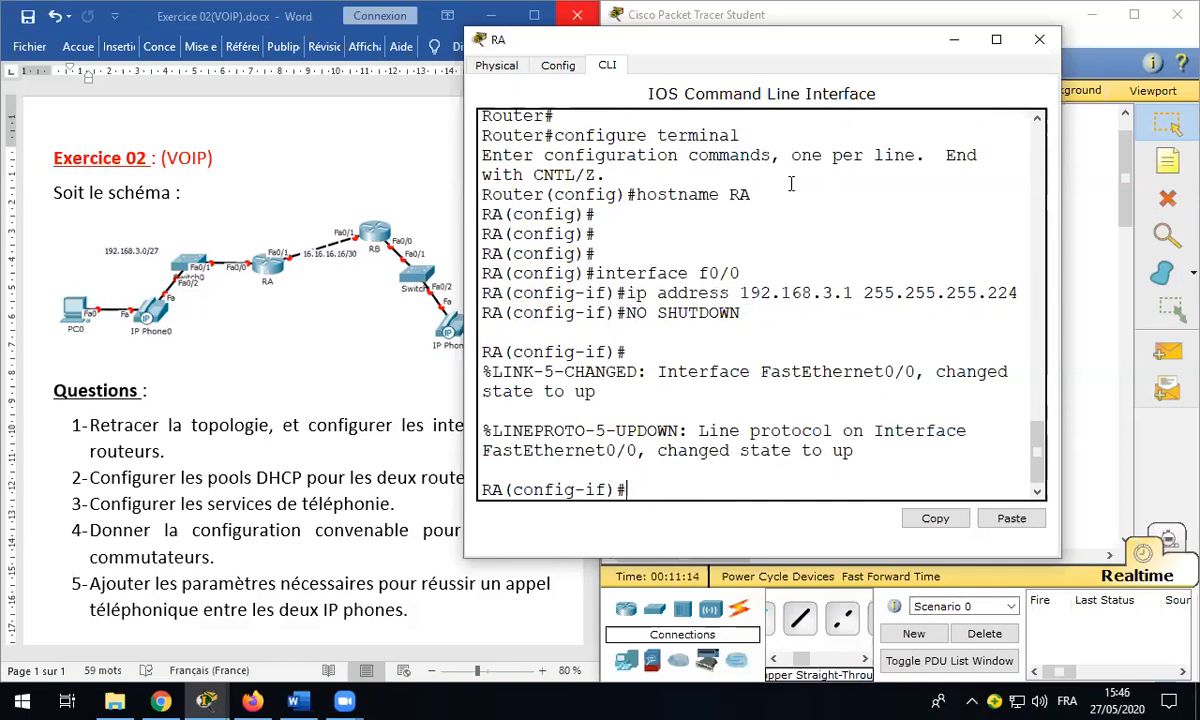
left_click_drag(760, 57, 320, 110)
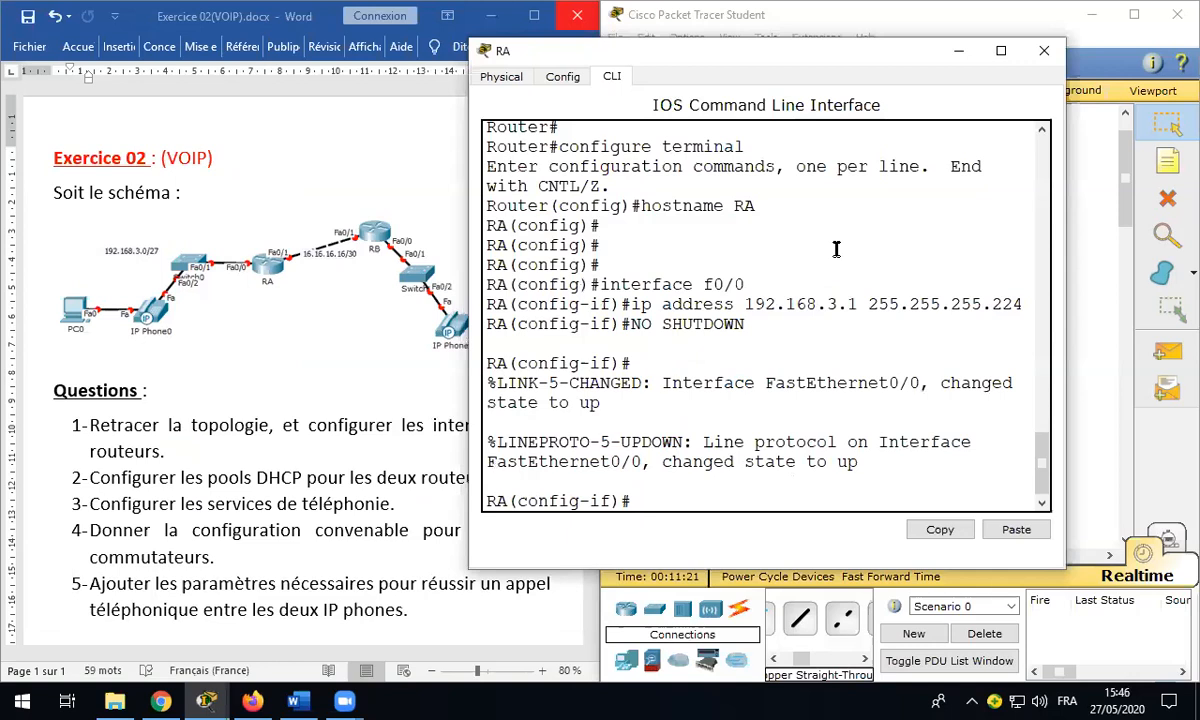
Step: Give RA's Fa0/1 address 16.16.16.17 255.255.255.252, enable it, and save with do write
type("INTERFACE F0/1")
key("Return")
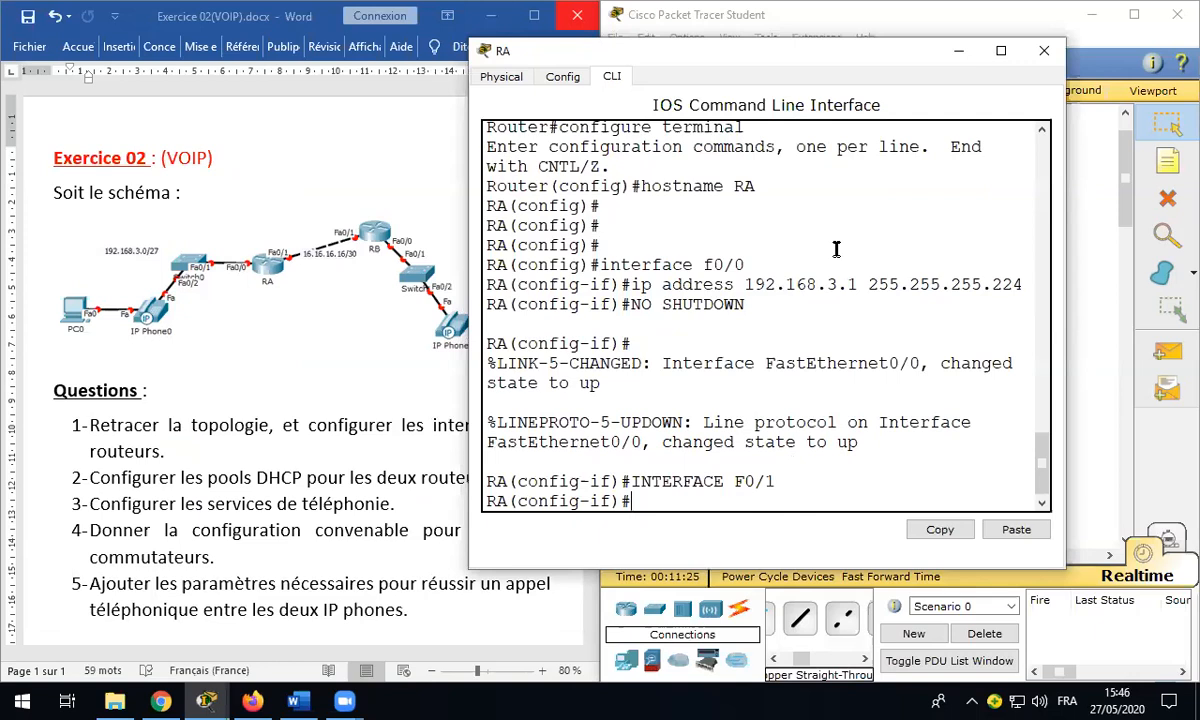
type("IP ADDRESS 16.16.16.")
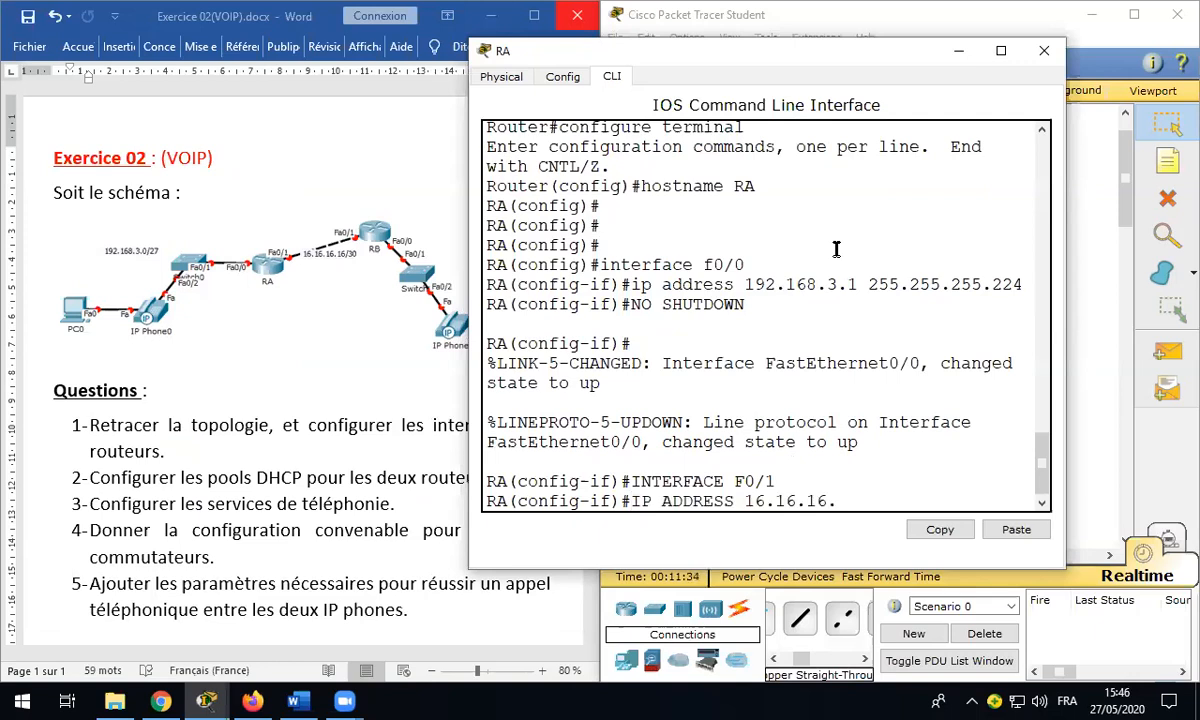
type("17 255.255.2")
type("55.25")
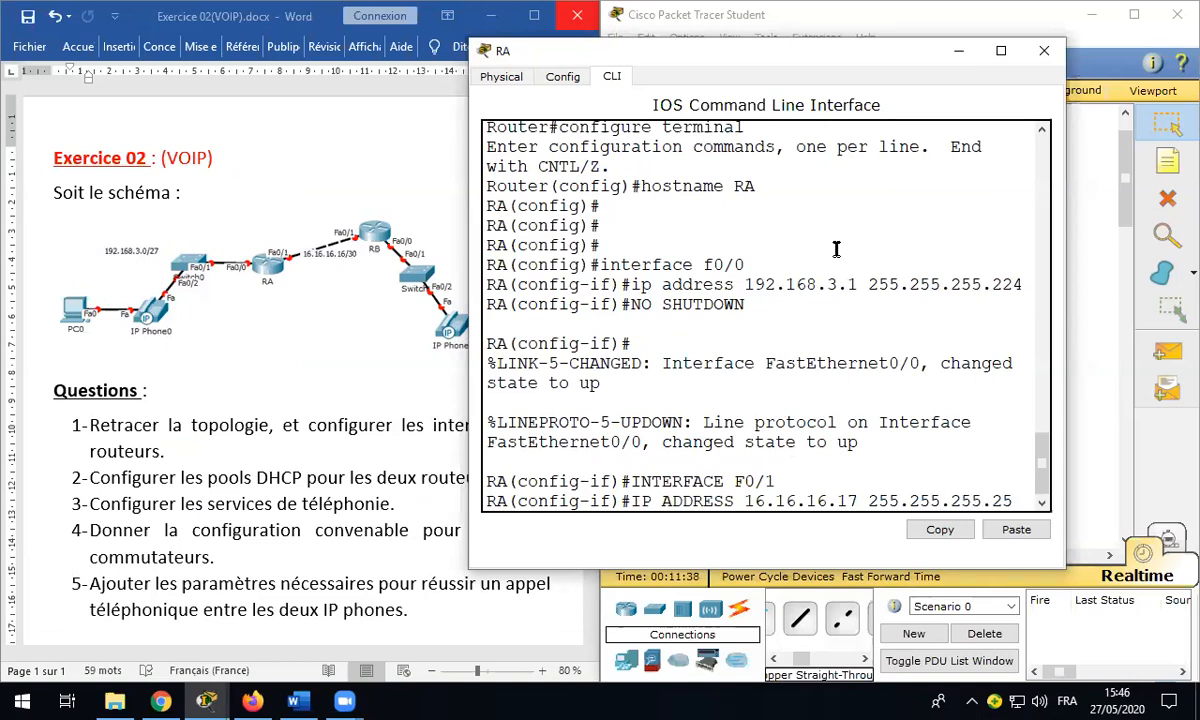
type("2")
key("Return")
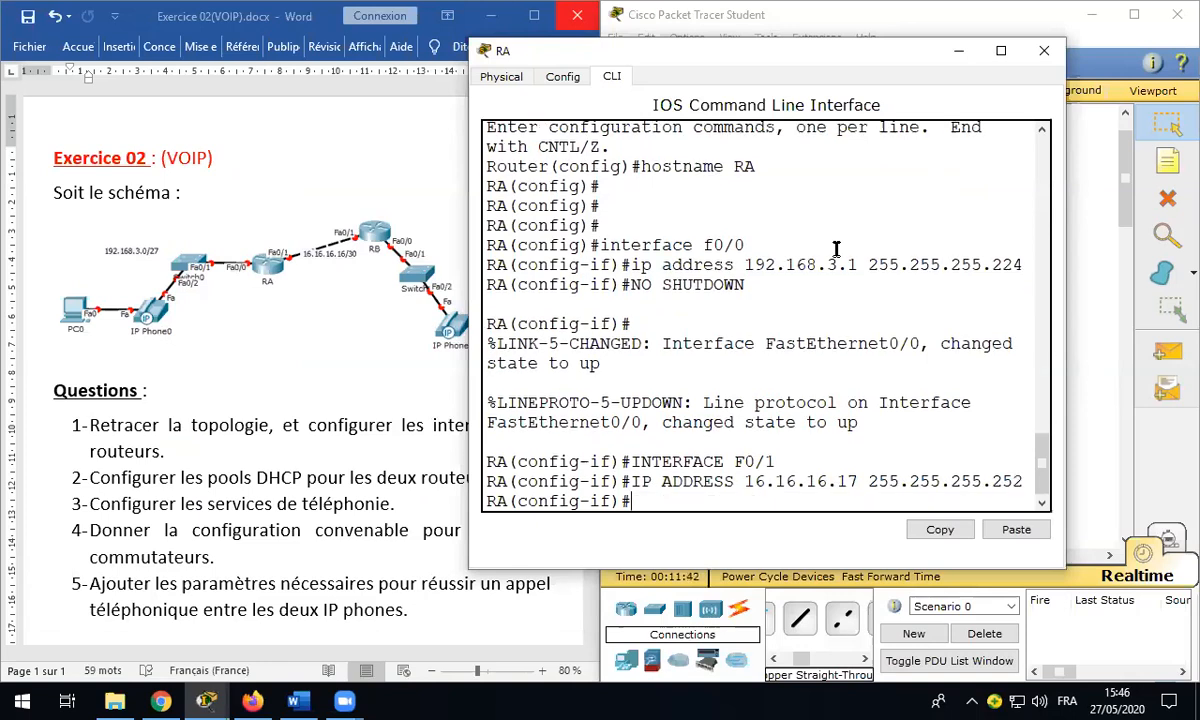
type("NO SHUTDOWN")
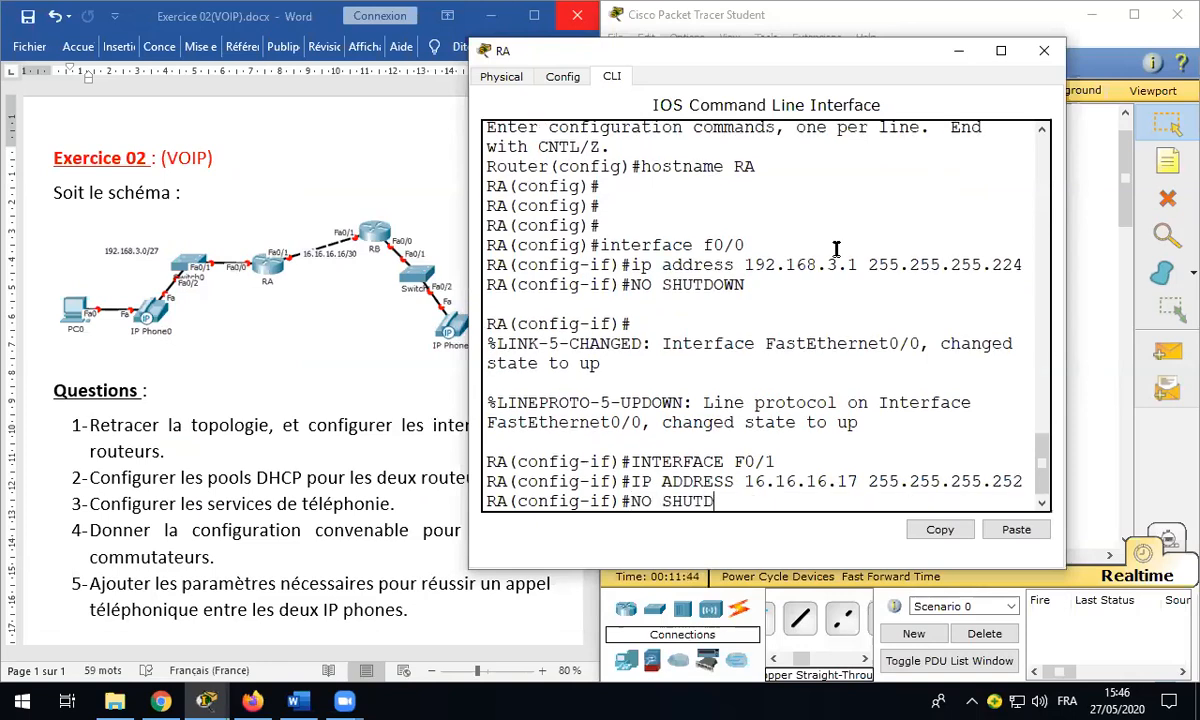
key("Return")
key("Return")
key("Return")
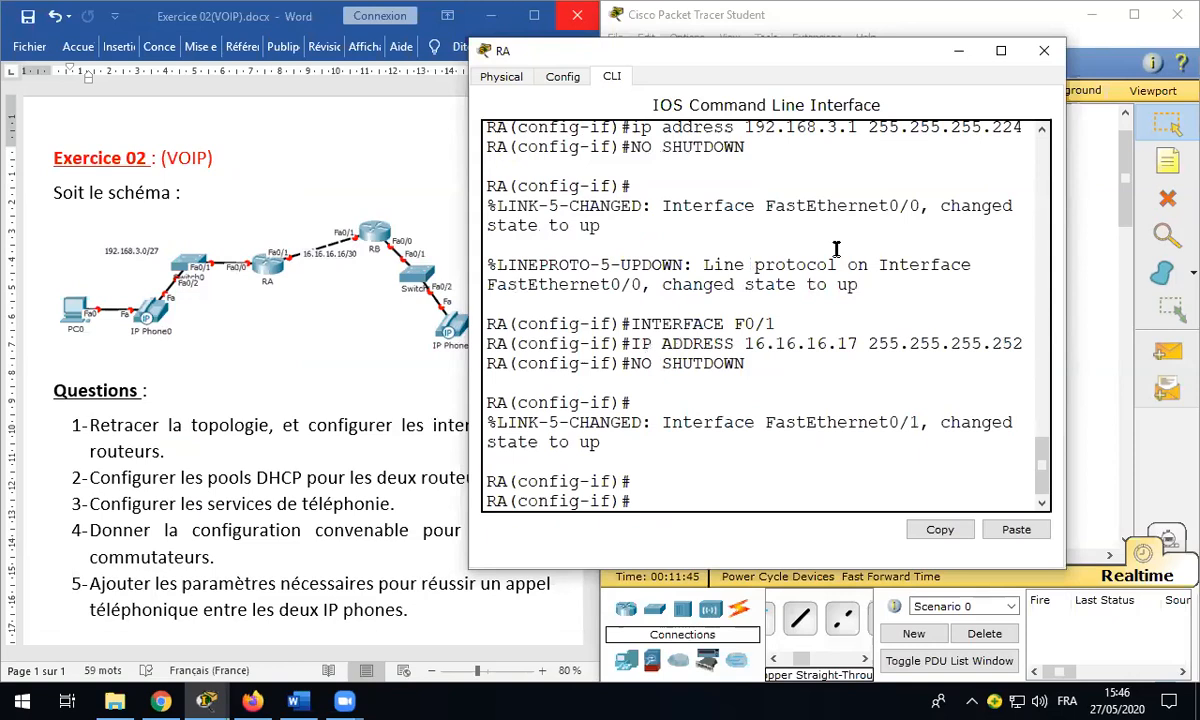
type("DO WRITE")
key("Return")
key("Return")
key("Return")
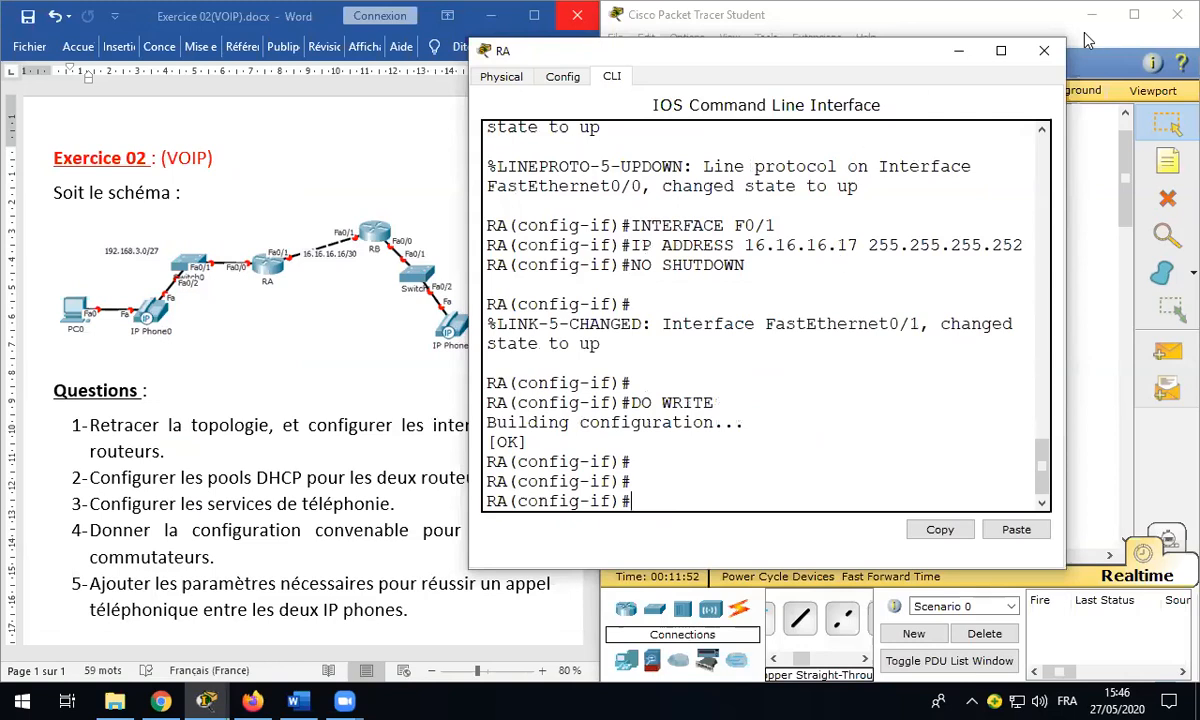
Step: Close RA's console, set hostname RB, and try ip address 16.16.16.18 255.255.255.252 at global config
left_click(1045, 53)
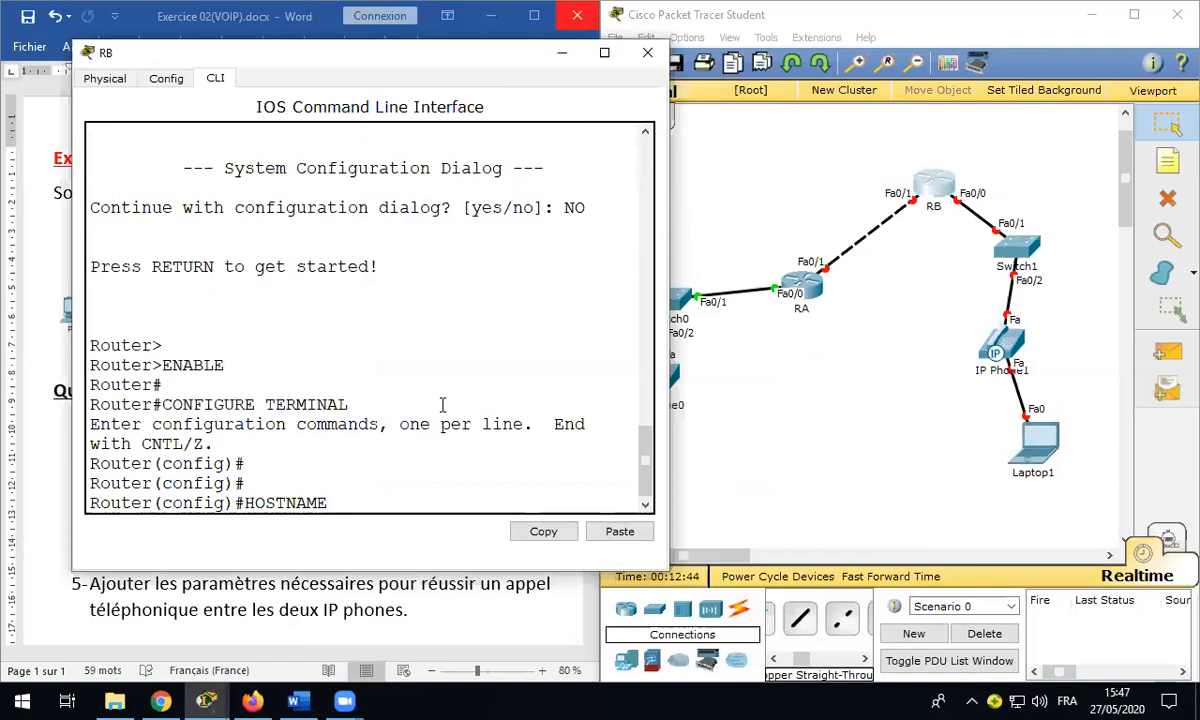
type("RB")
key("Return")
key("Return")
key("Return")
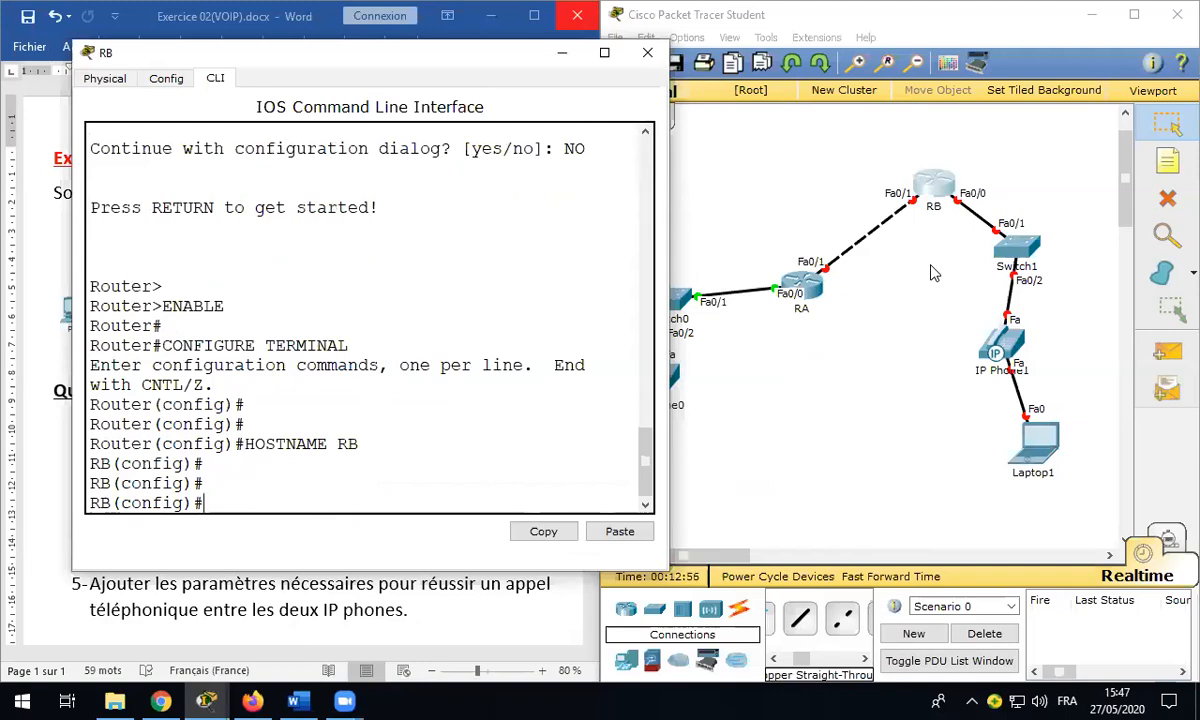
type("ip address ")
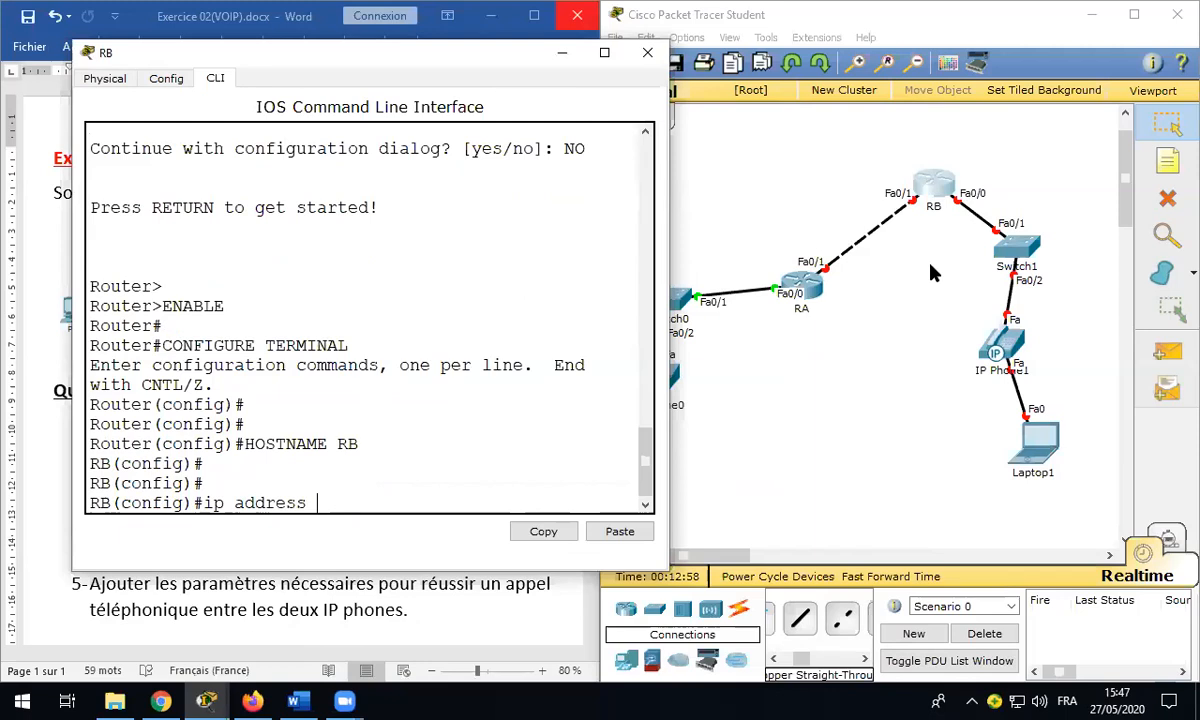
type("16.16.16.18 255.")
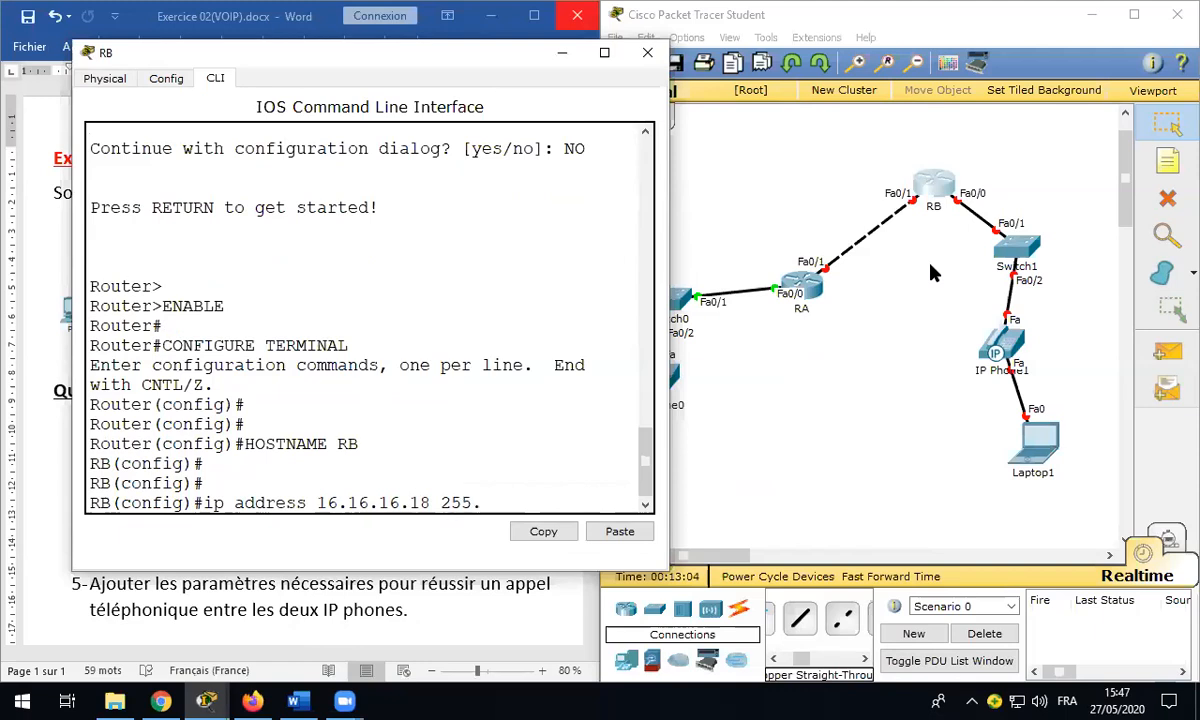
type("255.255.252")
key("Return")
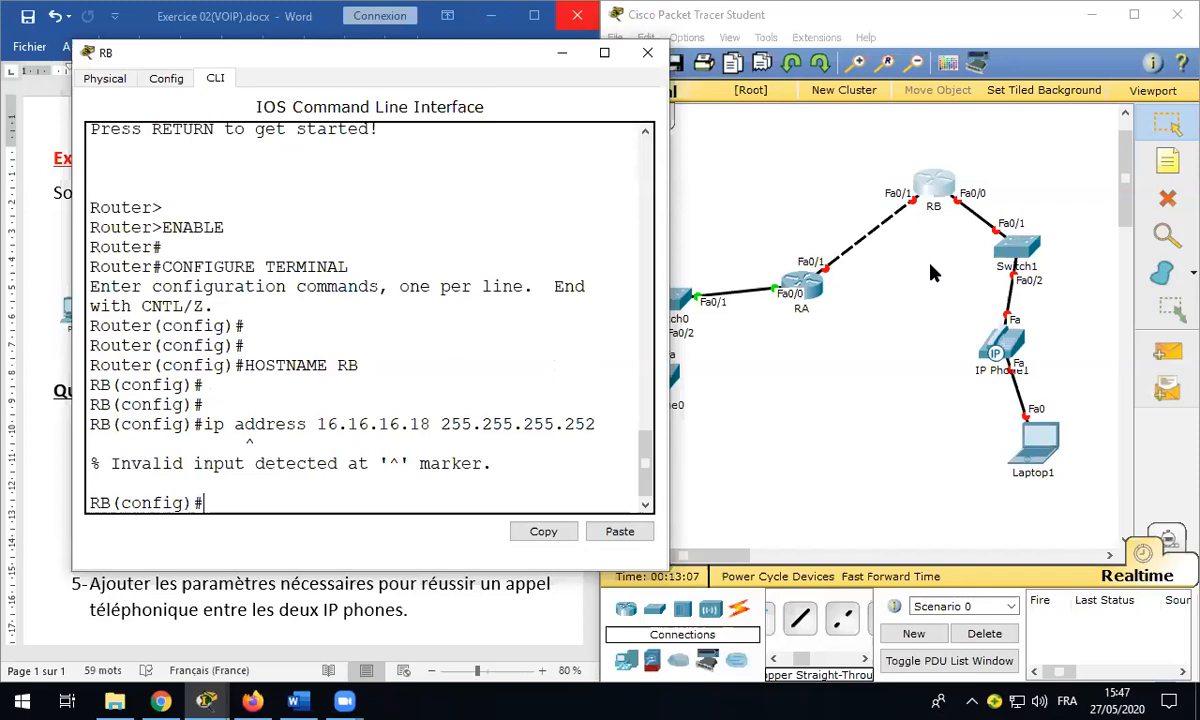
Step: Clear the recalled address command and enter interface FastEthernet0/1 configuration on RB
key("Up")
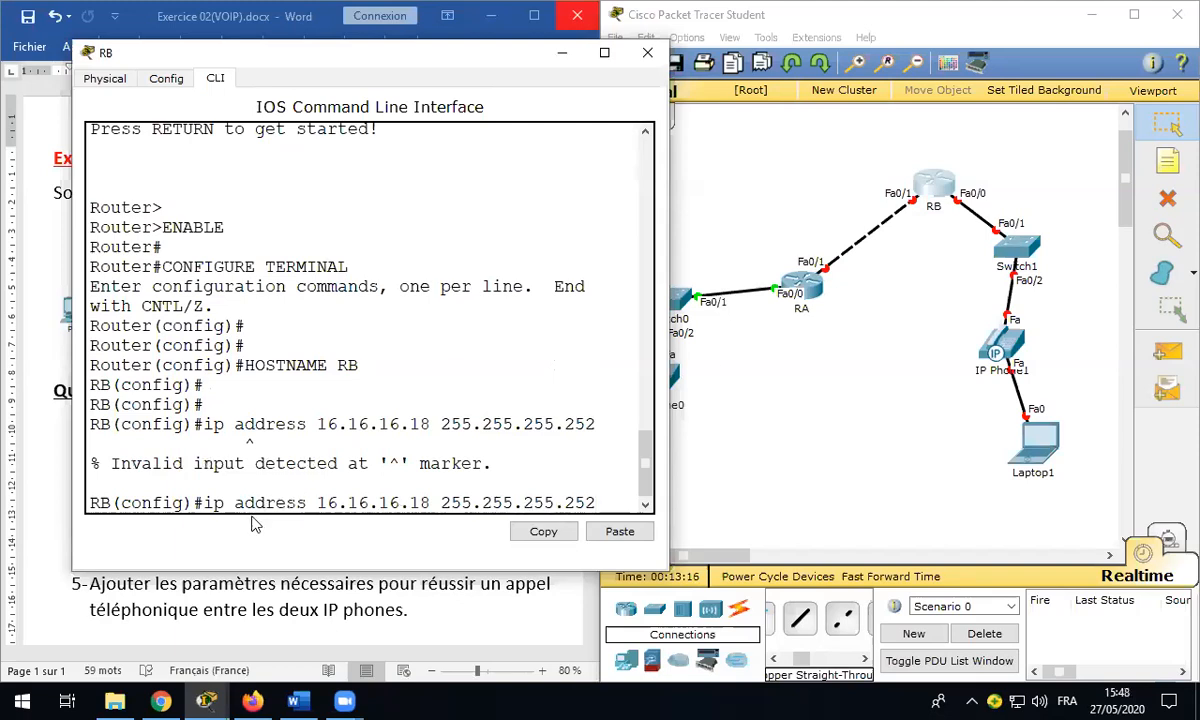
left_click(212, 503)
left_click_drag(604, 500, 188, 503)
key("BackSpace")
key("BackSpace")
key("BackSpace")
key("BackSpace")
key("BackSpace")
key("BackSpace")
key("BackSpace")
key("BackSpace")
key("BackSpace")
key("BackSpace")
key("BackSpace")
key("BackSpace")
key("BackSpace")
key("BackSpace")
key("BackSpace")
key("BackSpace")
key("BackSpace")
key("BackSpace")
key("BackSpace")
key("BackSpace")
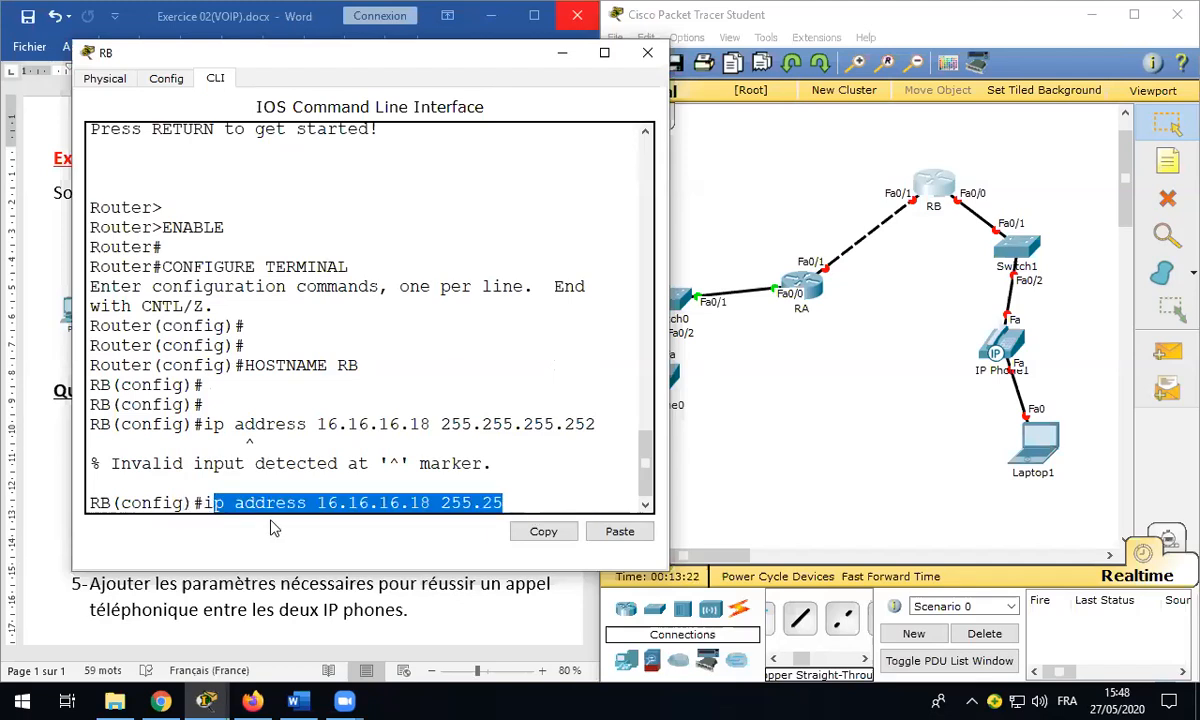
key("BackSpace")
key("BackSpace")
key("BackSpace")
key("BackSpace")
key("BackSpace")
key("BackSpace")
key("BackSpace")
key("BackSpace")
key("BackSpace")
key("BackSpace")
key("BackSpace")
key("BackSpace")
key("BackSpace")
key("BackSpace")
type("IN")
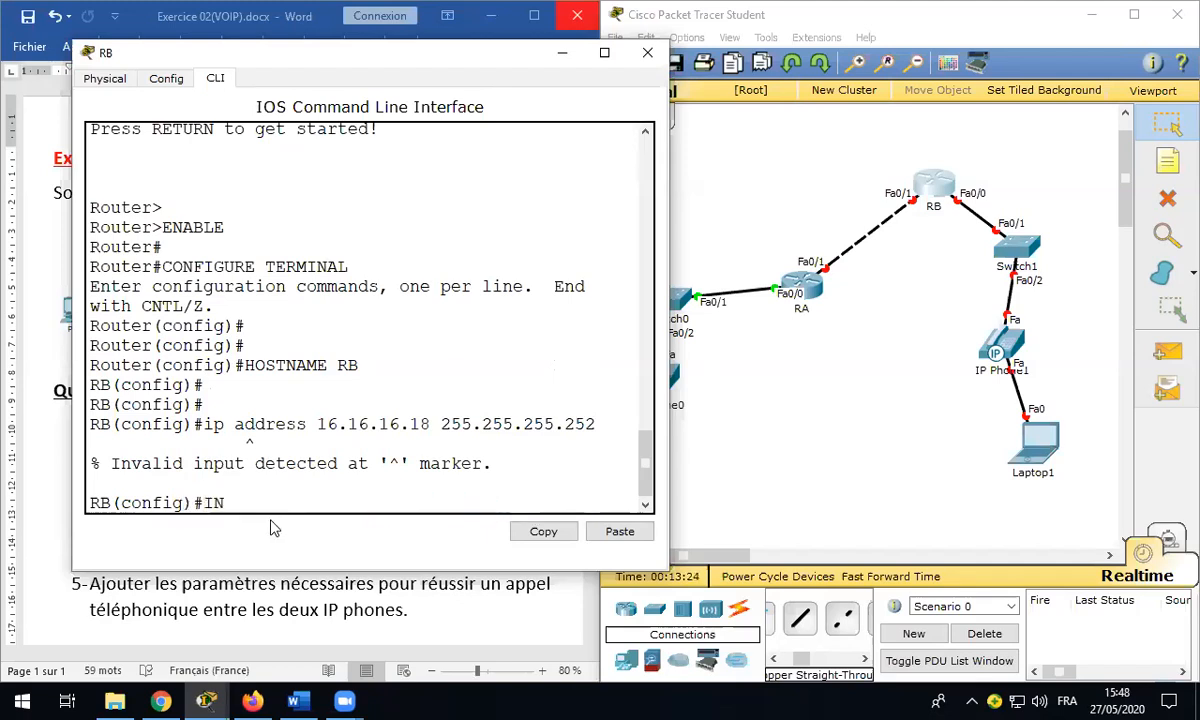
type("TERFACE F0/1")
key("Return")
Step: Assign 16.16.16.18 255.255.255.252 to RB's Fa0/1 and bring it up with no shutdown
type("IP ADDRESS 16.16.16")
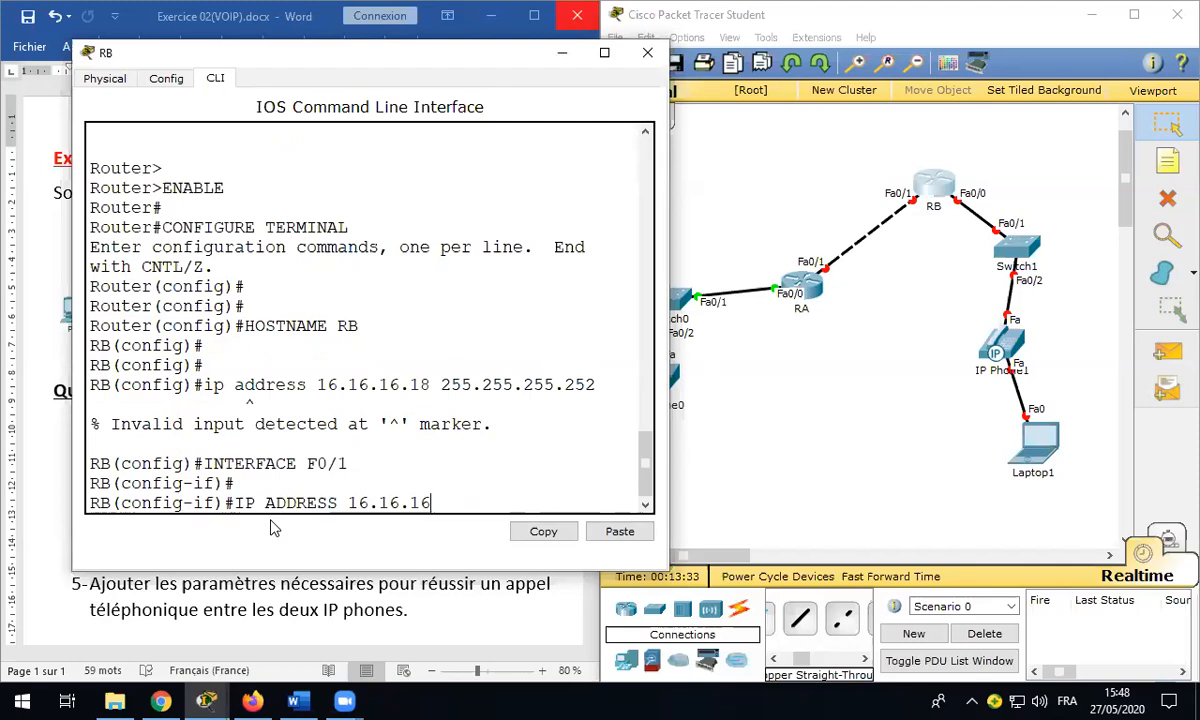
type(".18 255.255.255.2")
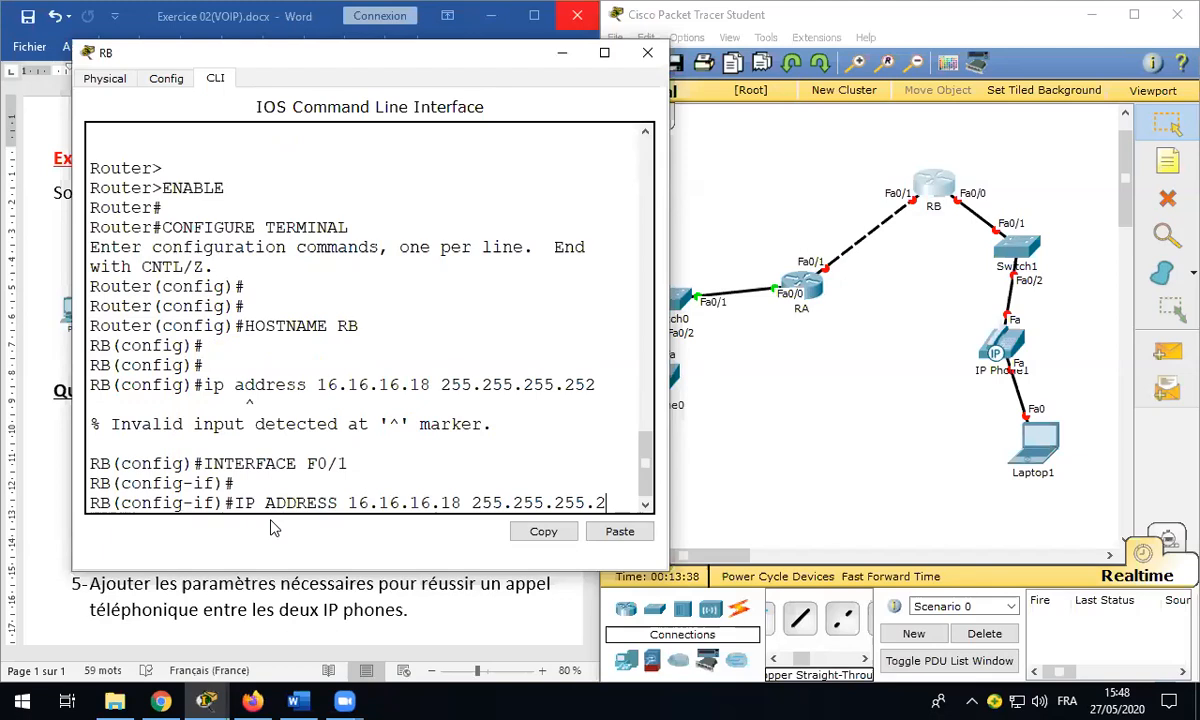
type("52")
key("Return")
type("NO SHUTDOWN")
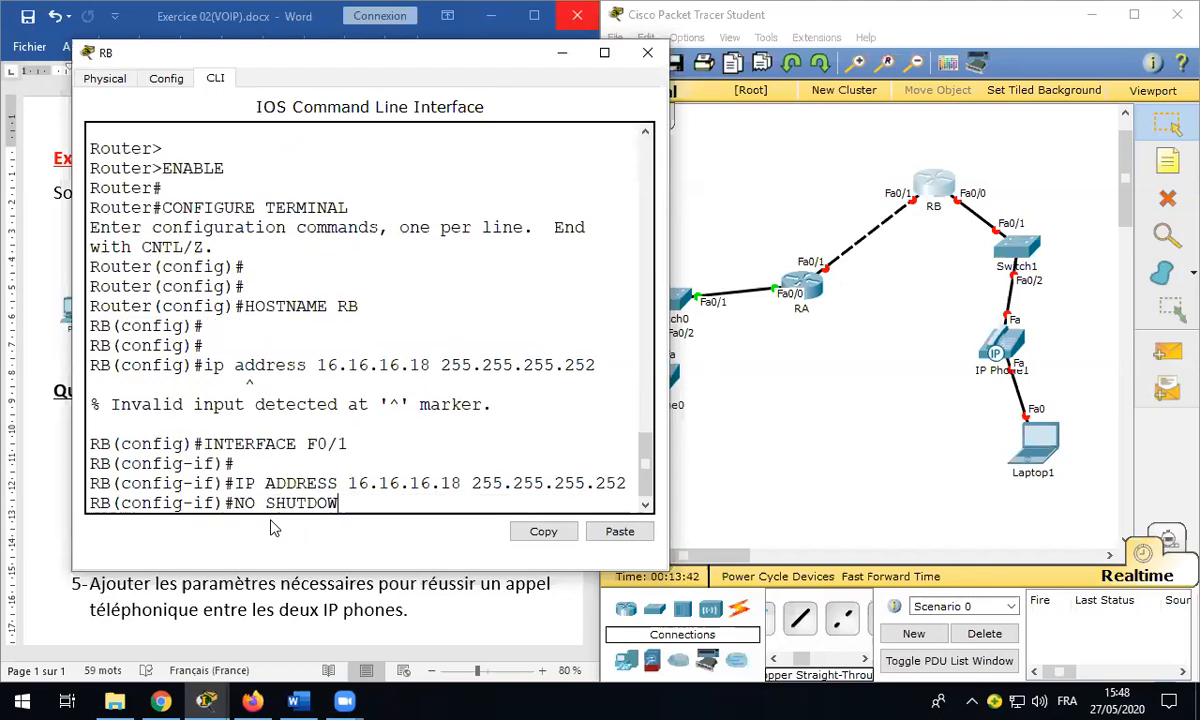
key("Return")
key("Return")
type("D")
key("BackSpace")
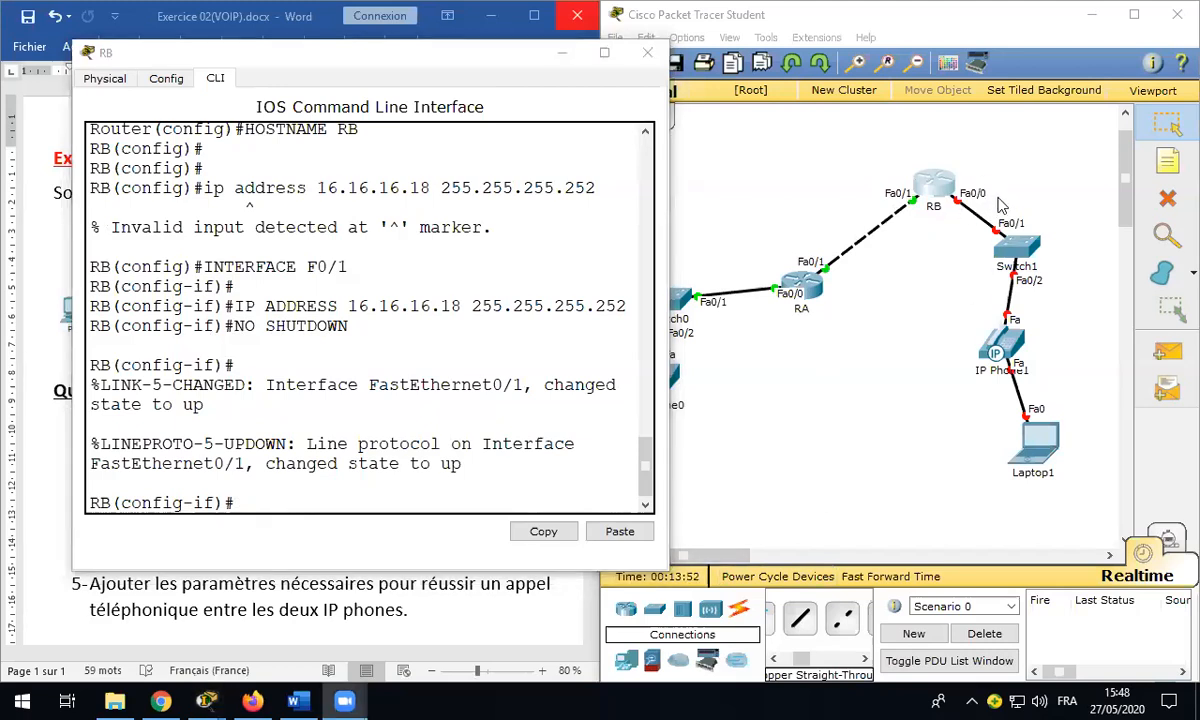
Step: On RB, enter interface F0/0 and assign IP address 192.168.4.33 255.255.255.224
left_click(397, 502)
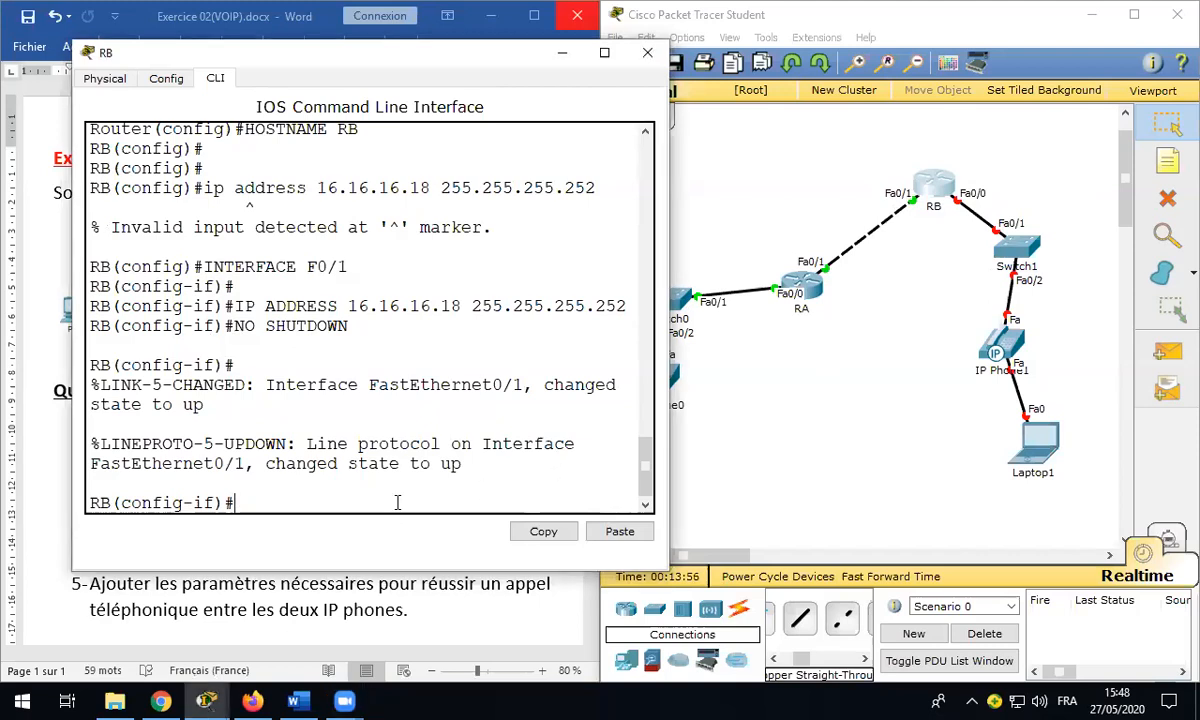
type("INTERF")
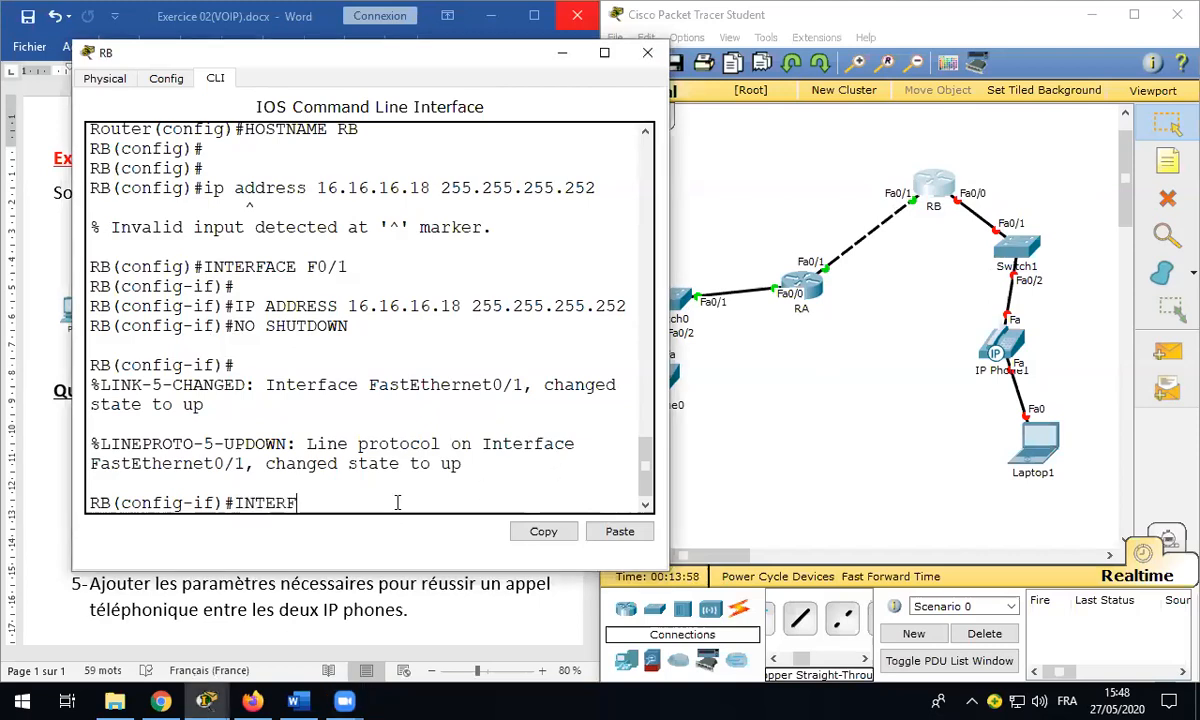
type("ACE F0/0")
key("Return")
key("Return")
key("Return")
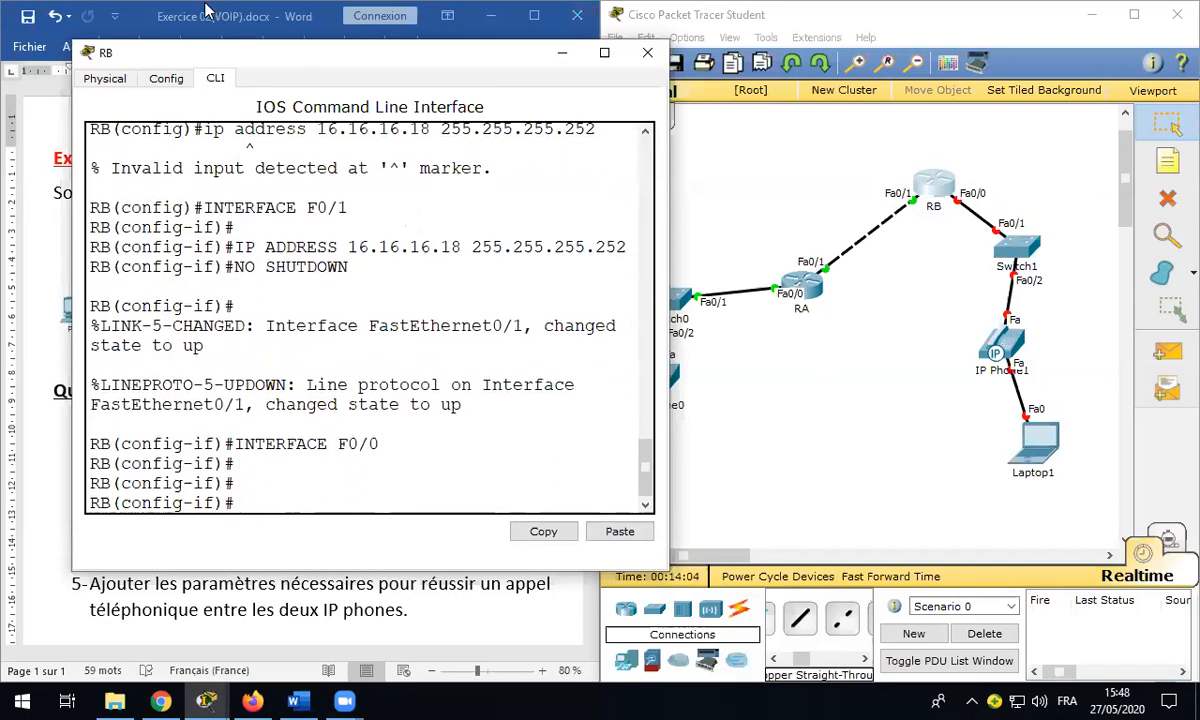
left_click_drag(278, 61, 727, 83)
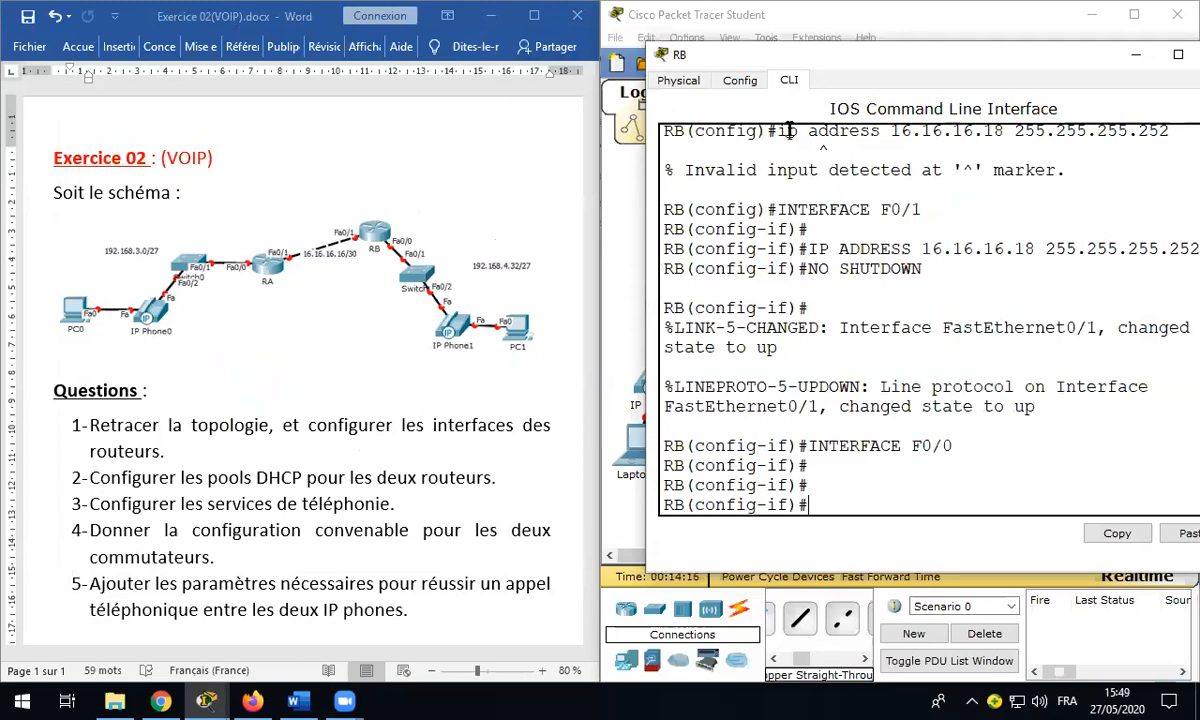
left_click_drag(883, 60, 347, 63)
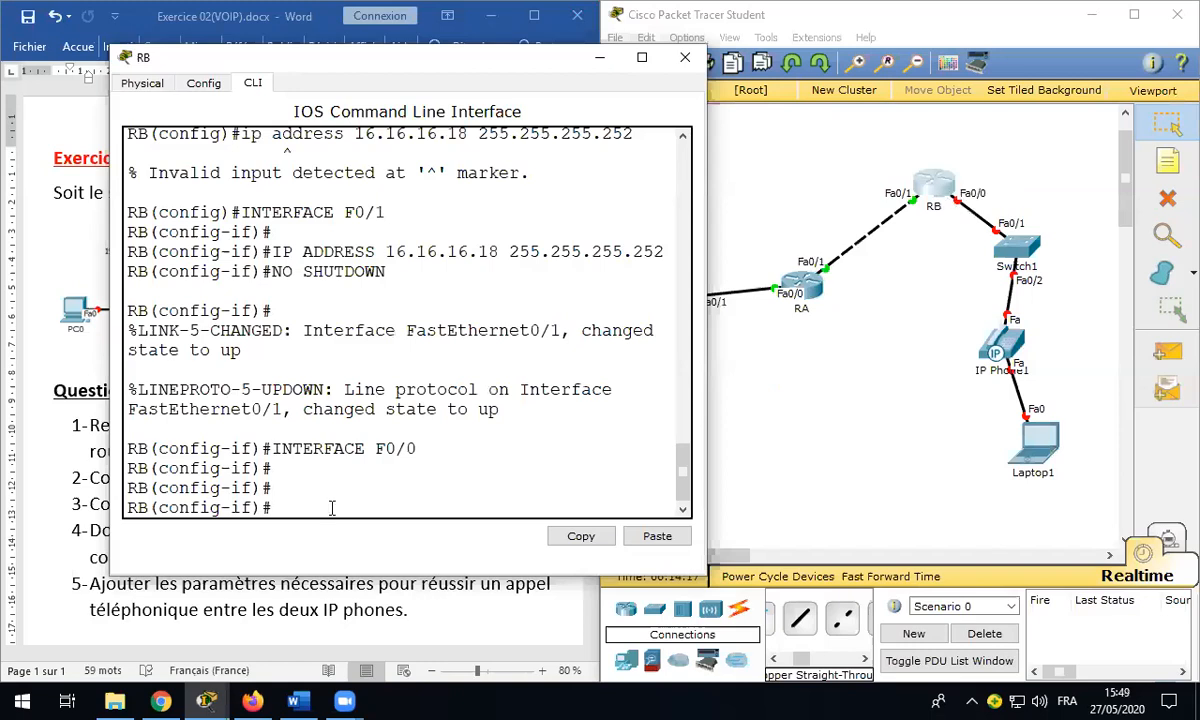
double_click(393, 448)
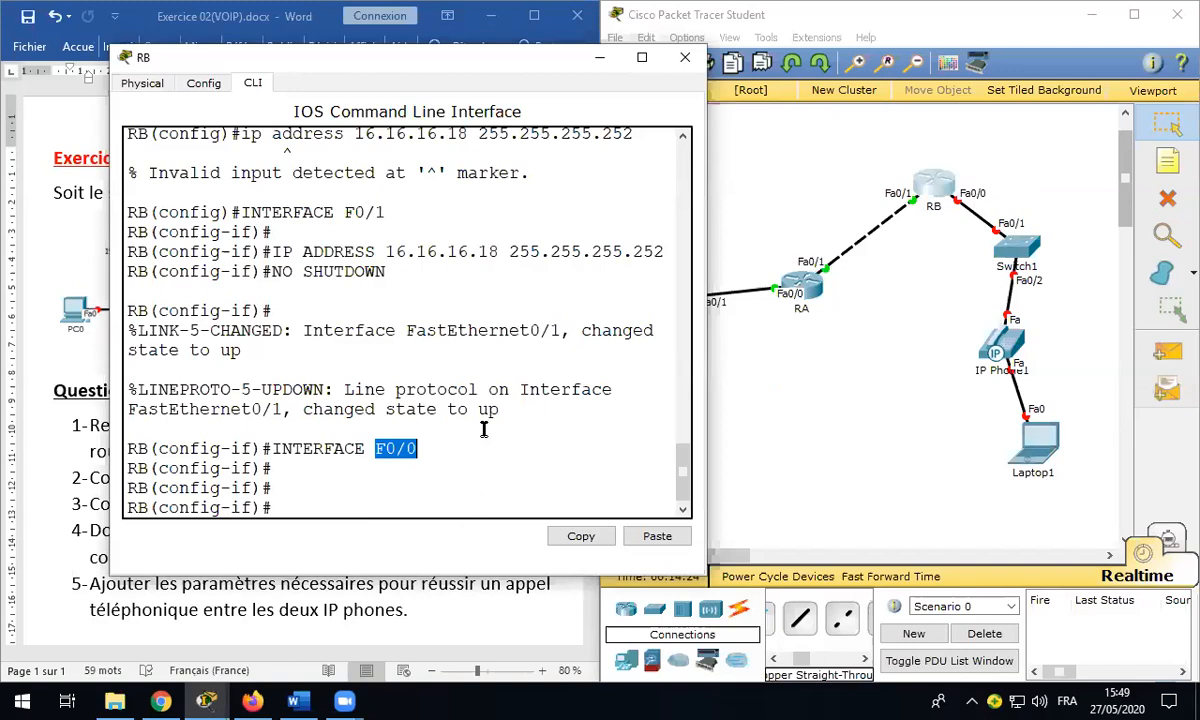
type("IP ADDRESS 192.168.")
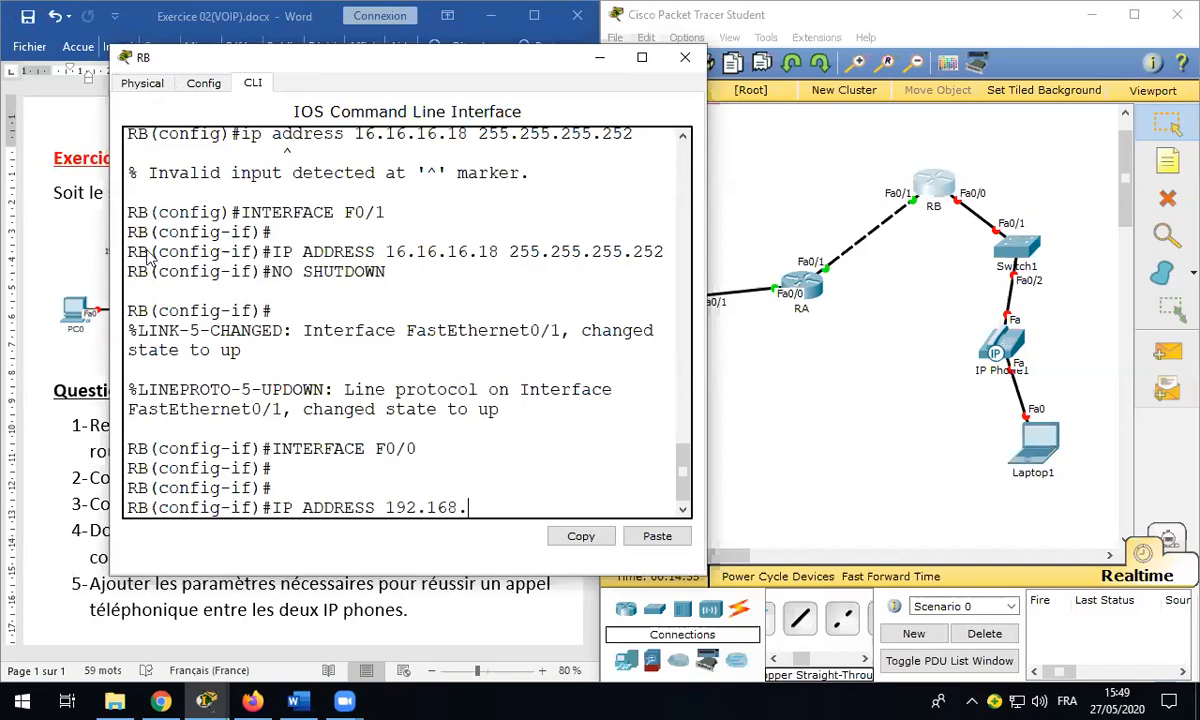
left_click_drag(292, 63, 744, 112)
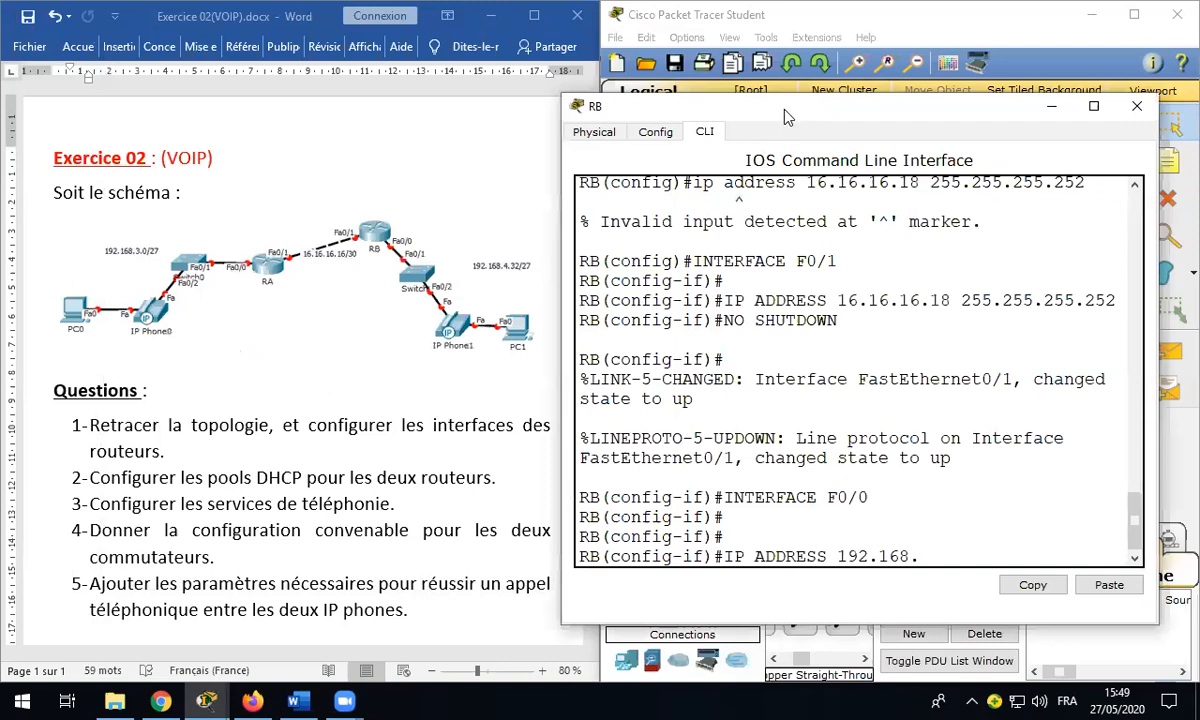
left_click_drag(785, 118, 344, 82)
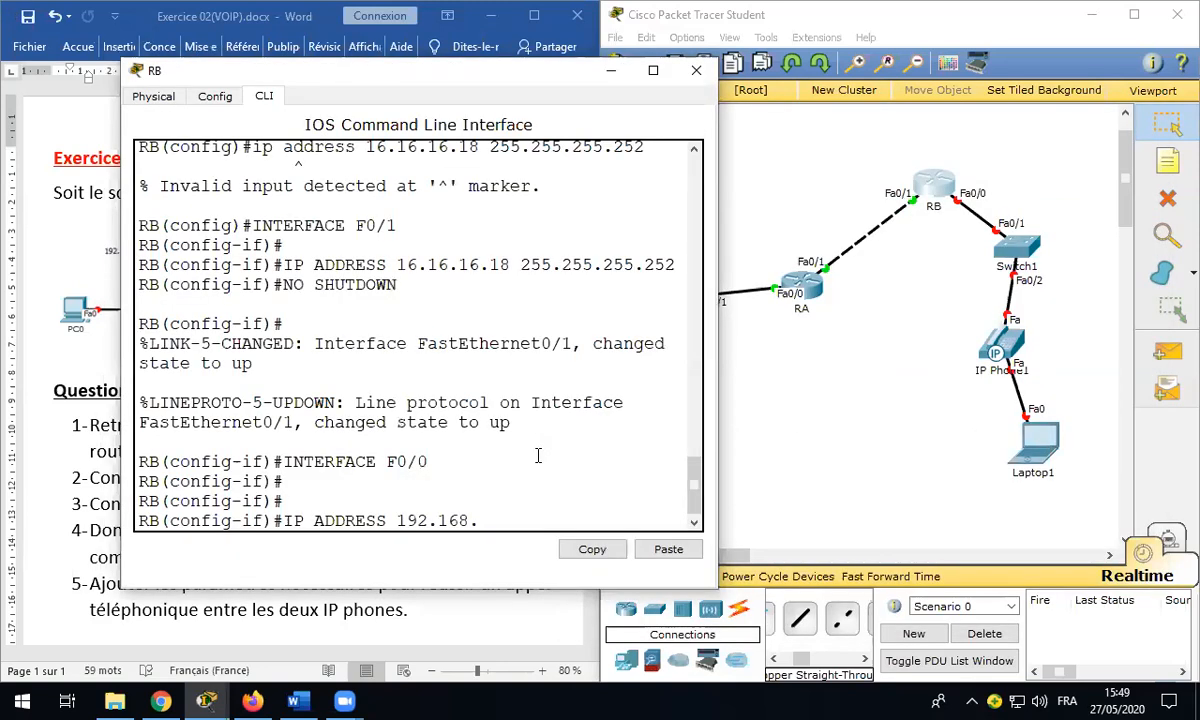
type("4.33 255.255.25")
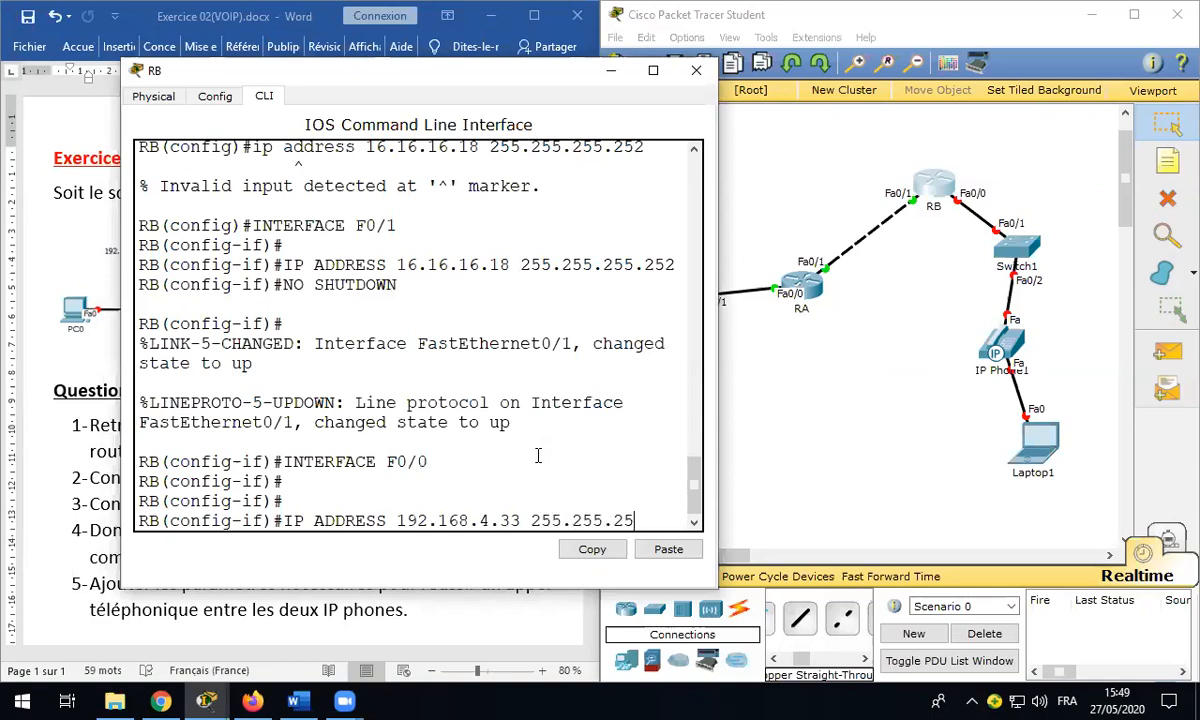
type("5.224")
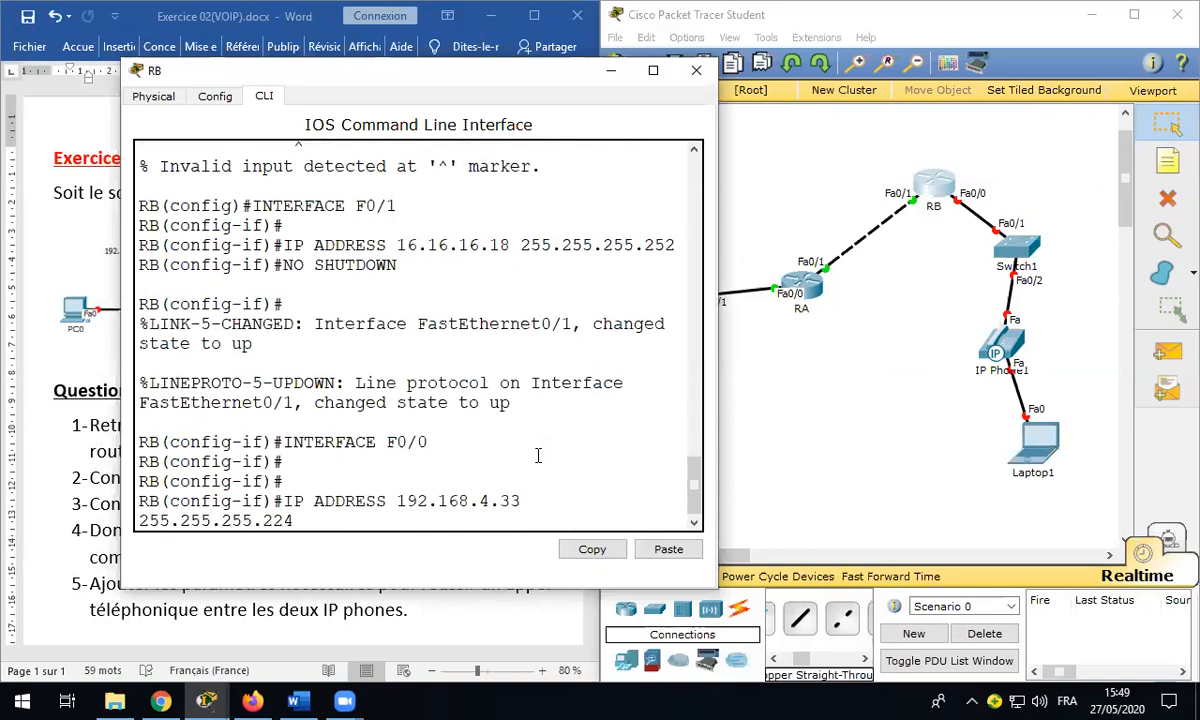
key("Return")
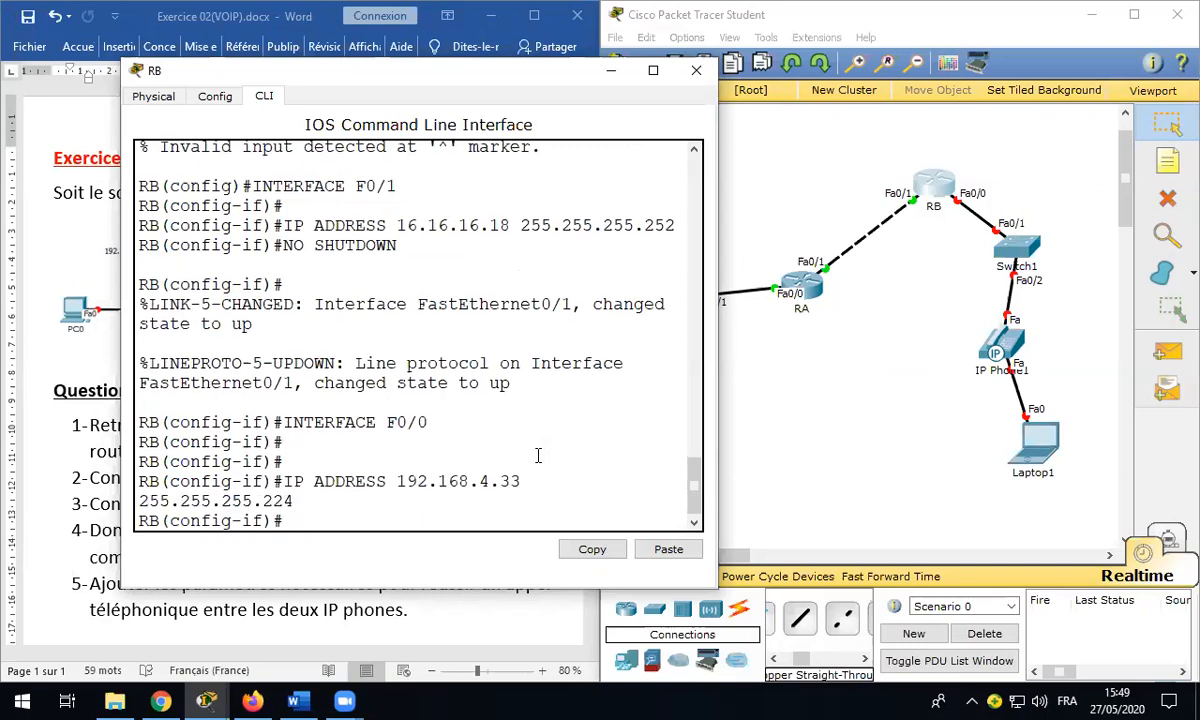
Step: Bring FastEthernet0/0 up with NO SHUTDOWN, save RB's configuration and close its console
type("NO SHUTDOWN")
key("Return")
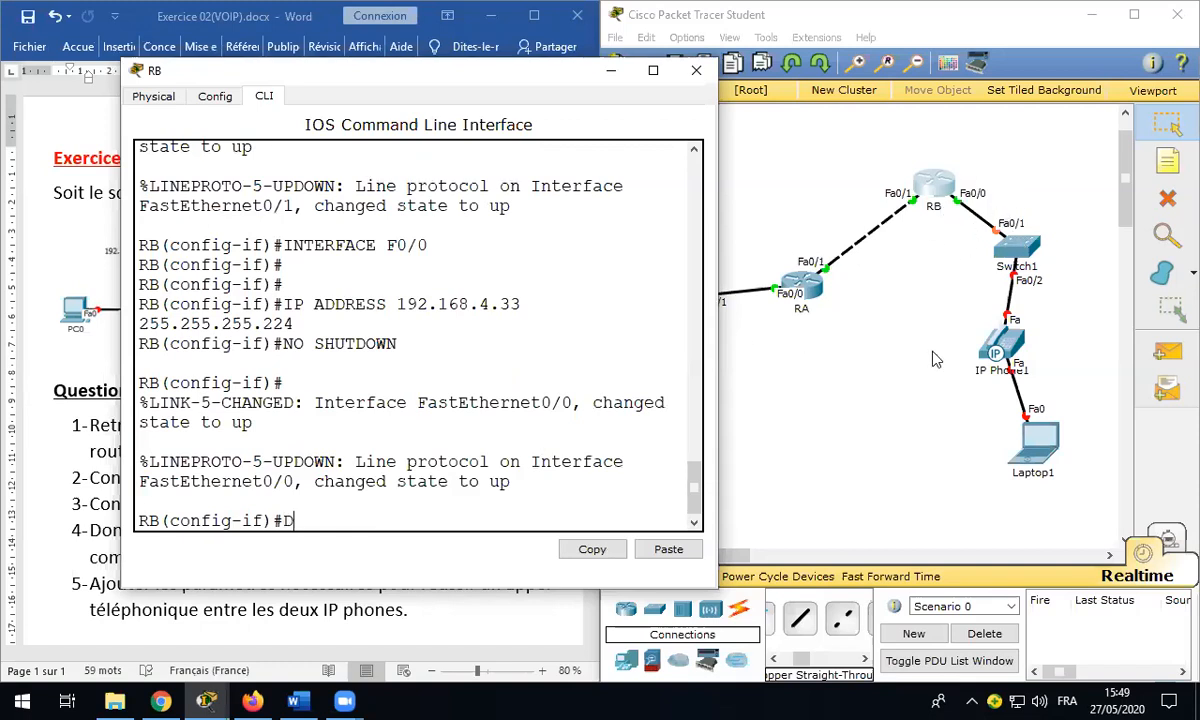
key("Return")
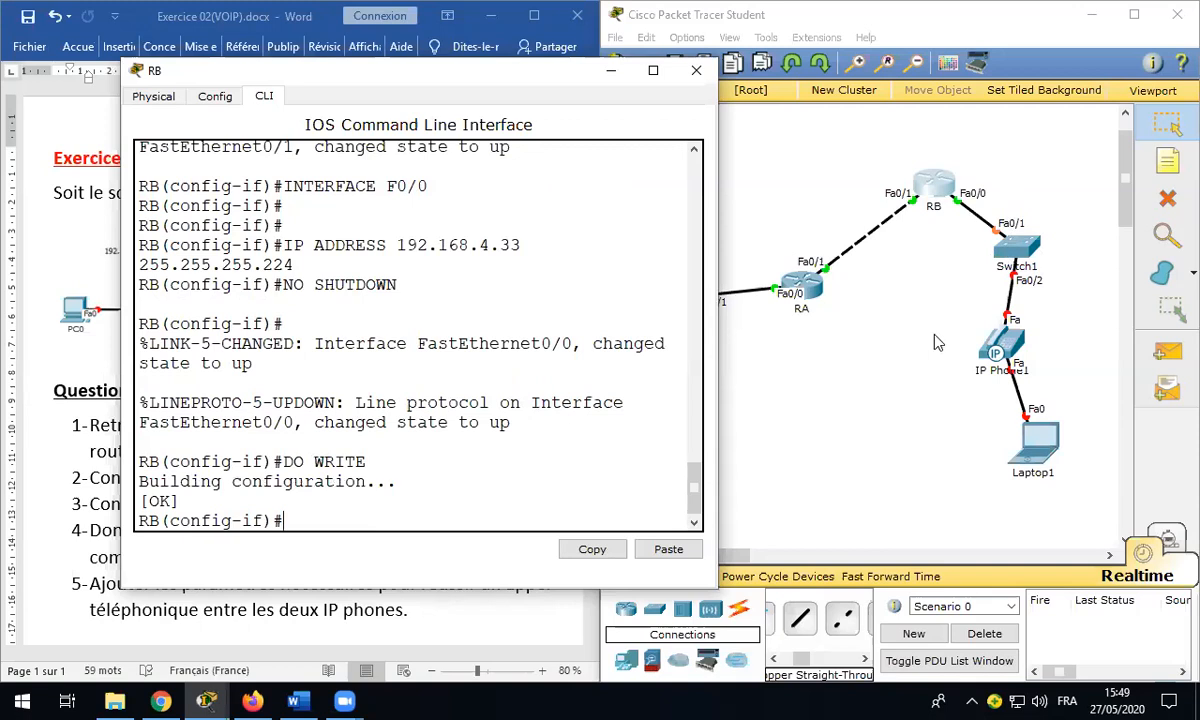
left_click(695, 72)
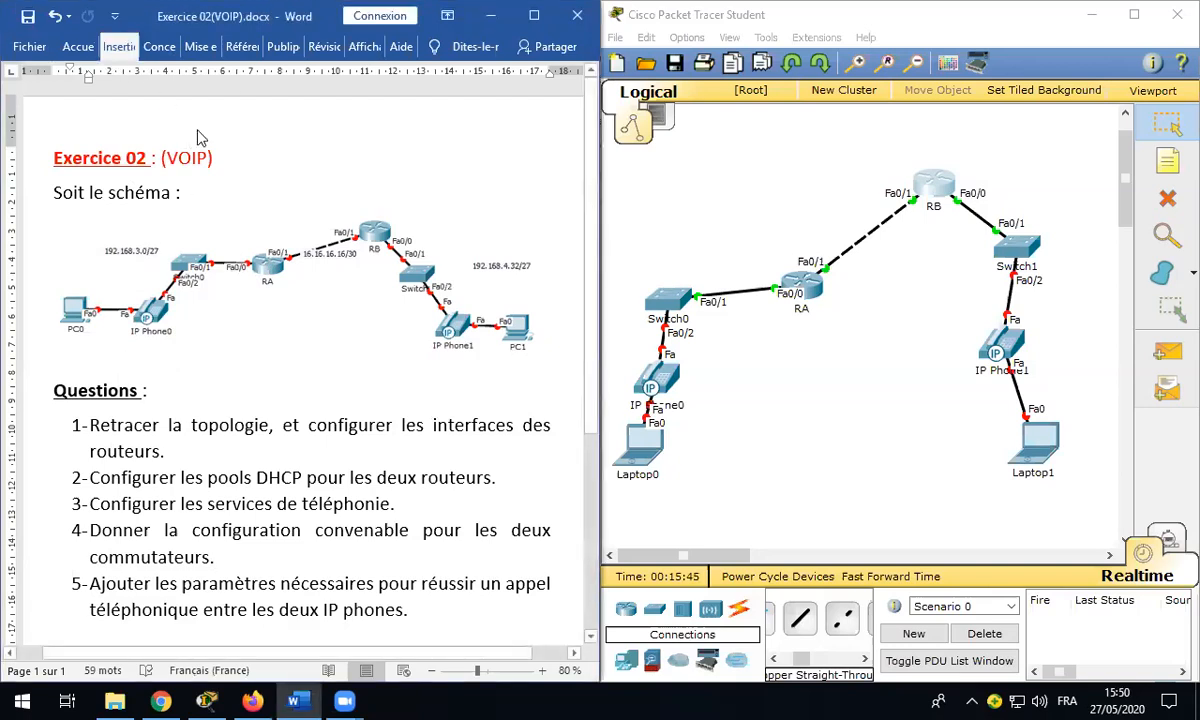
Step: Show Word's Zone de texte gallery from the Insertion tab's Texte group
left_click(124, 47)
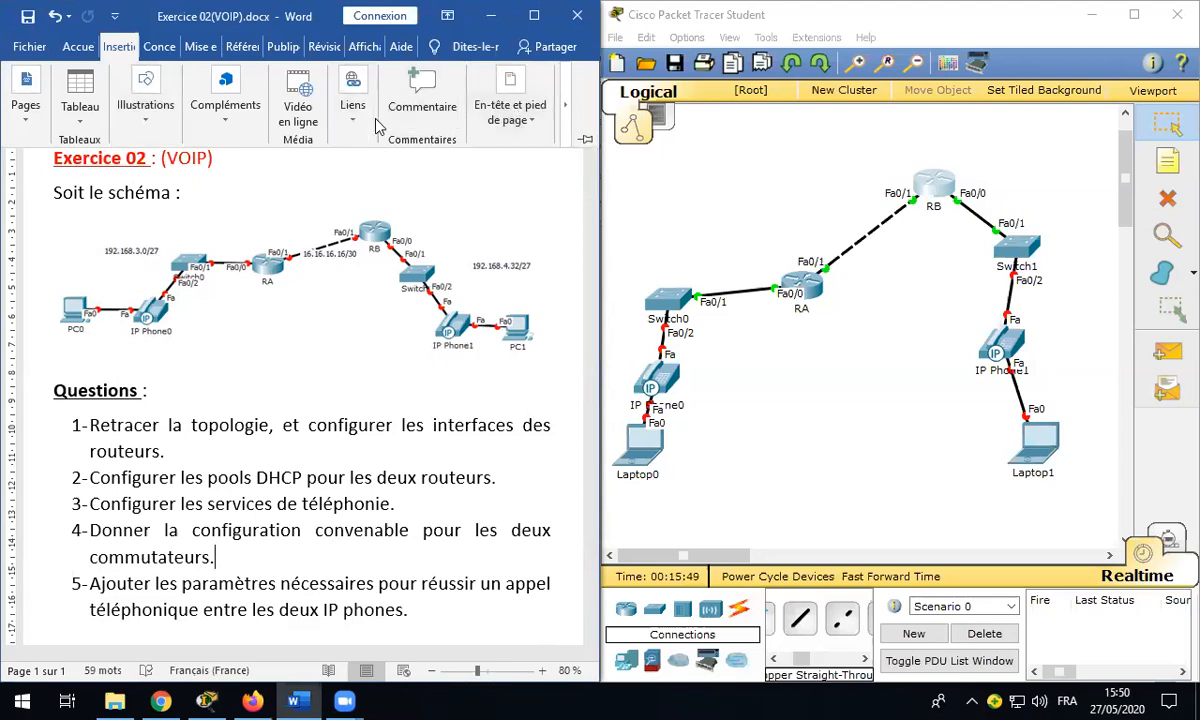
left_click(565, 108)
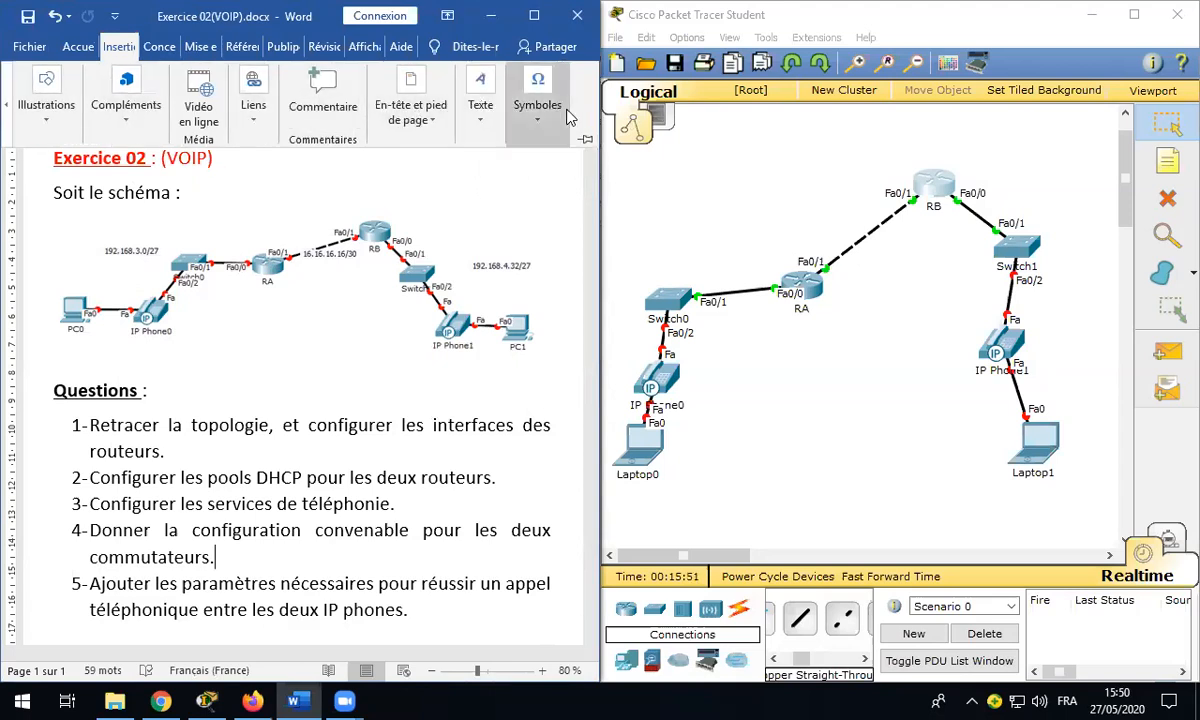
left_click(458, 115)
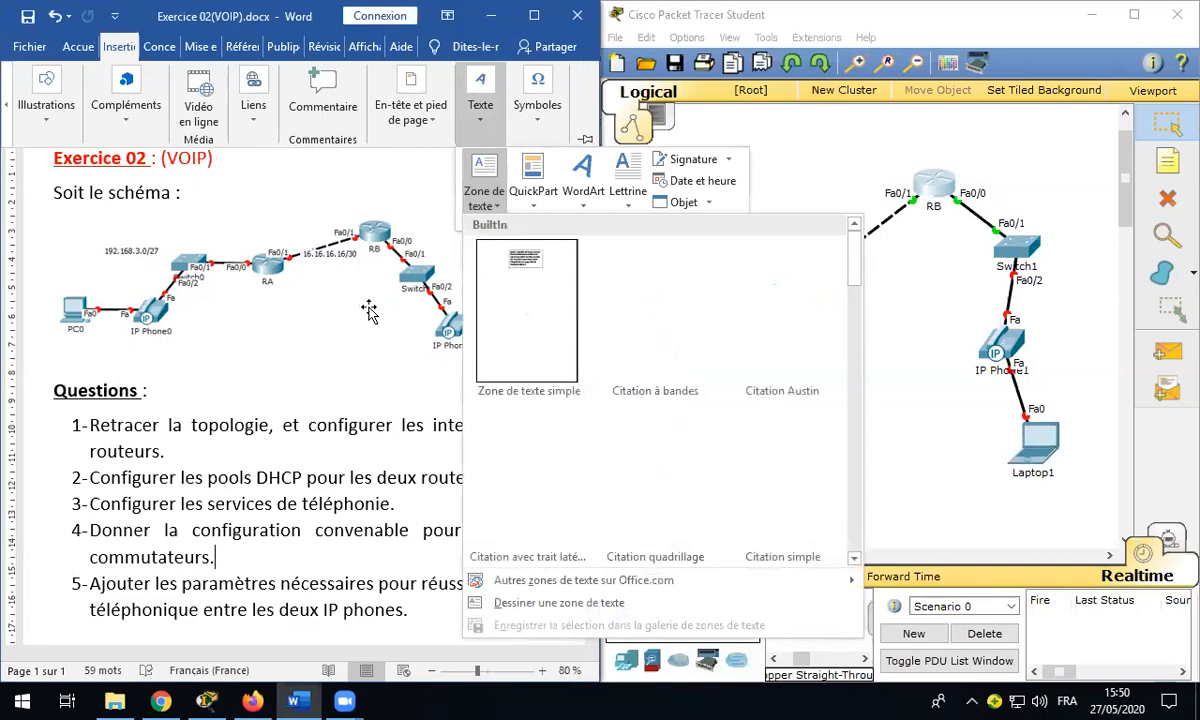
Step: Insert a Zone de texte simple and position it at the top-middle of the maximized page
left_click(512, 300)
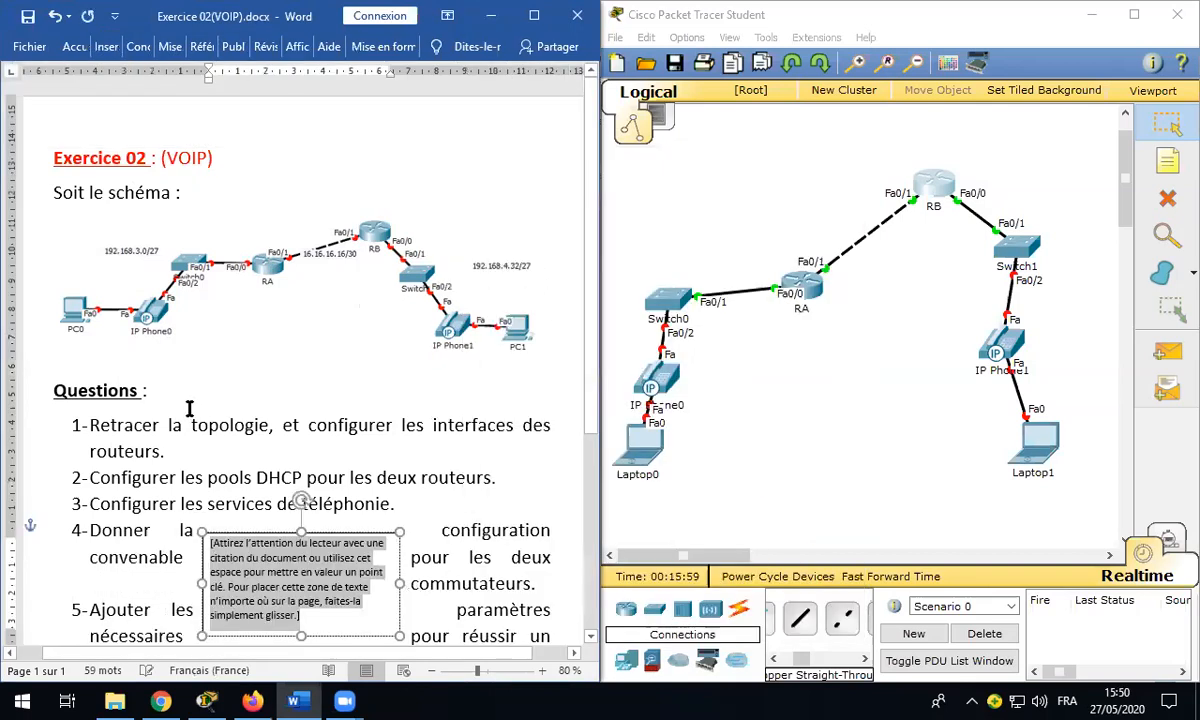
left_click_drag(285, 603, 213, 418)
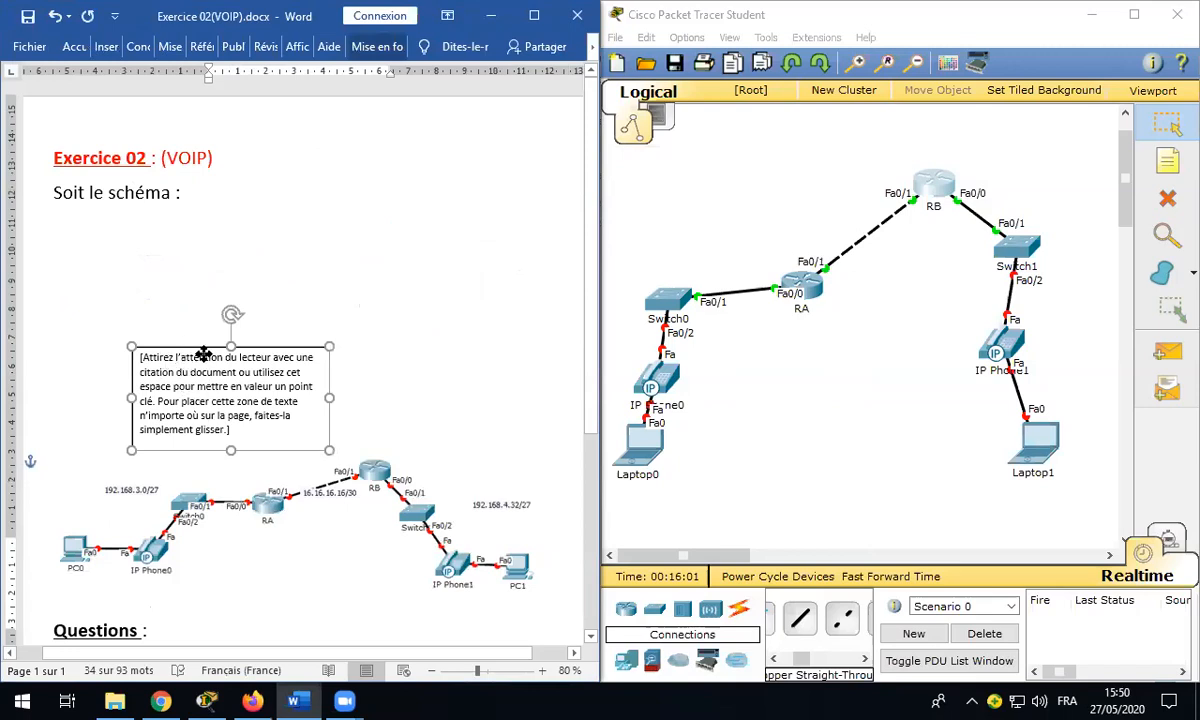
left_click_drag(169, 345, 120, 434)
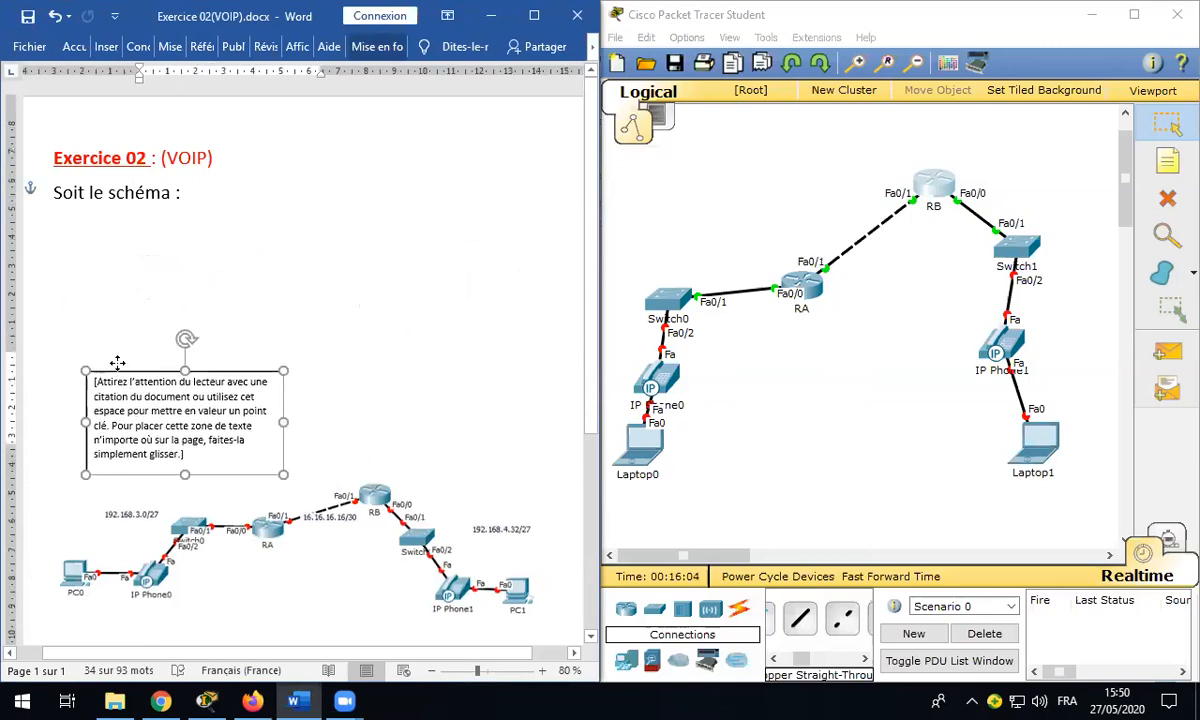
left_click_drag(140, 352, 140, 350)
left_click(534, 16)
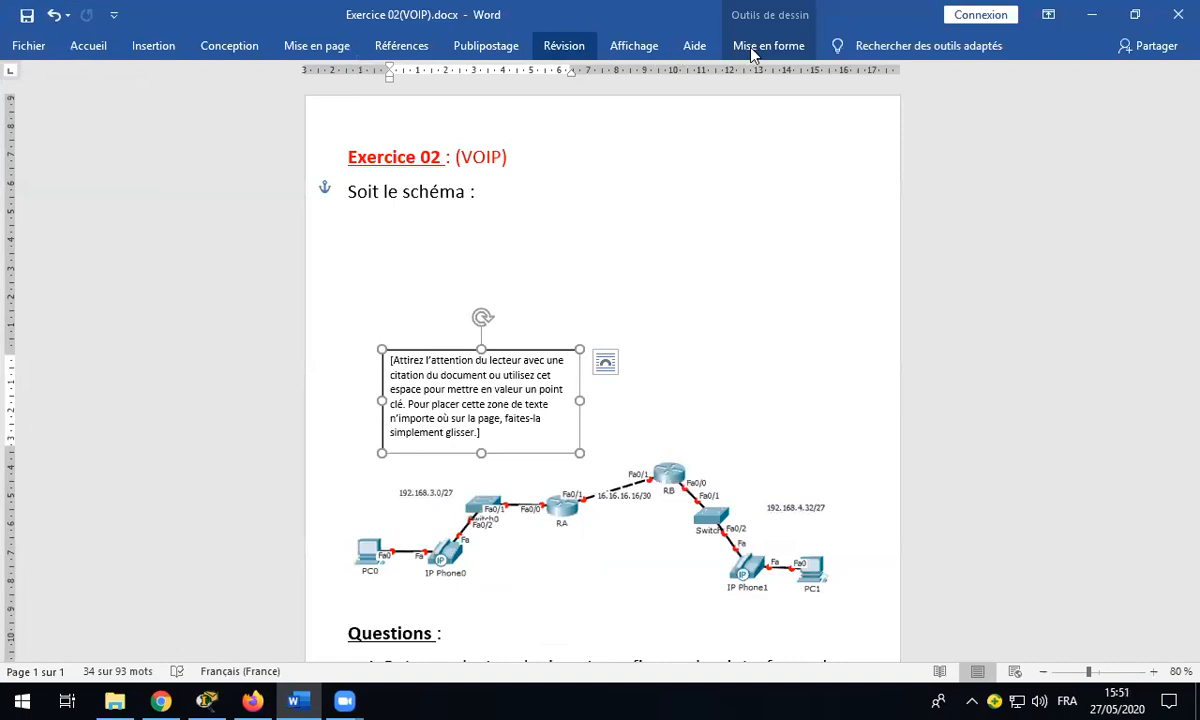
left_click(762, 46)
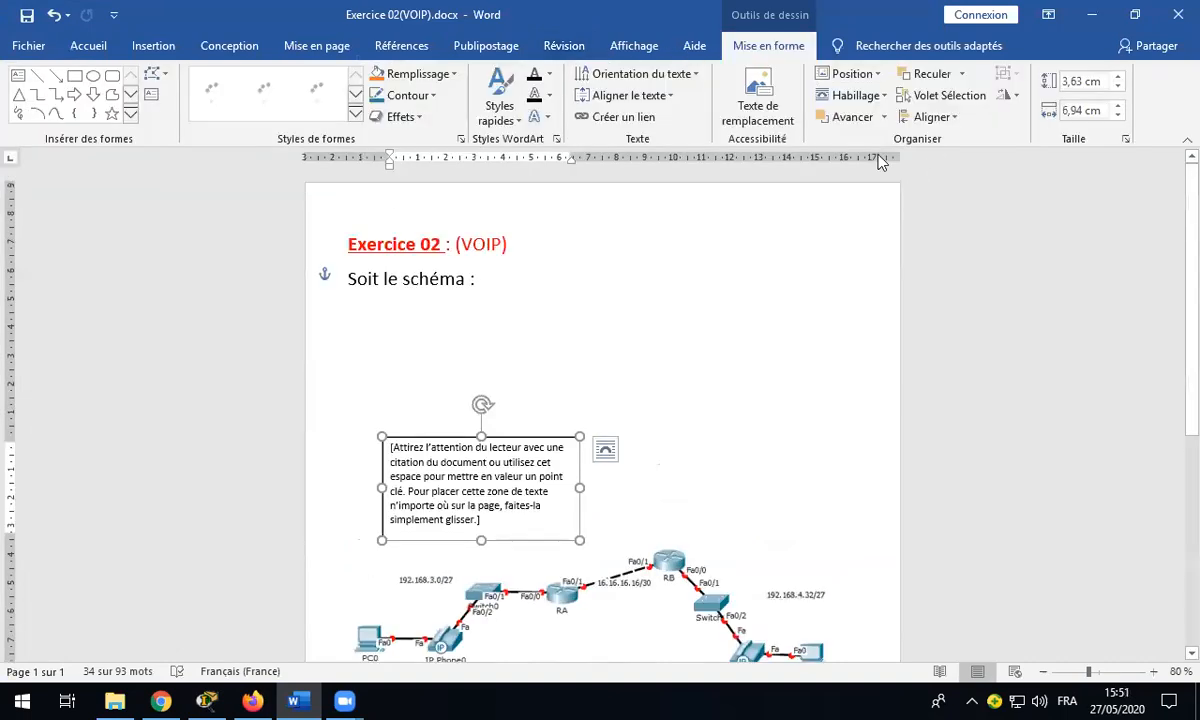
left_click(873, 82)
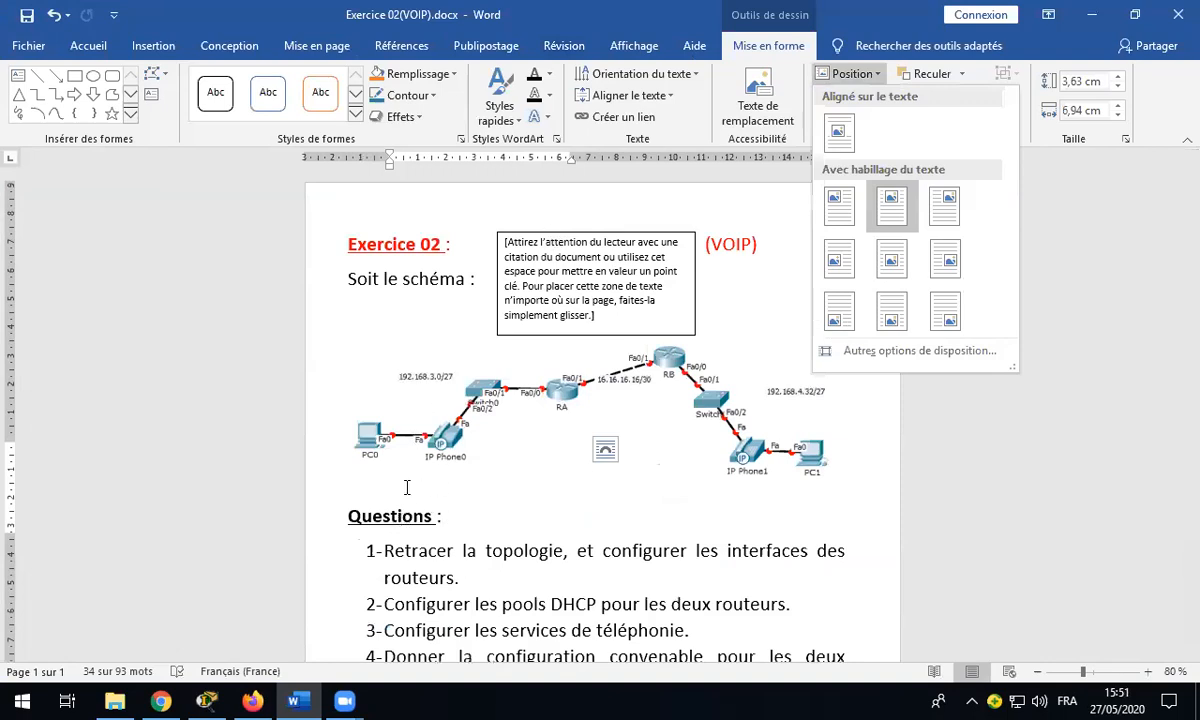
left_click_drag(547, 606, 412, 432)
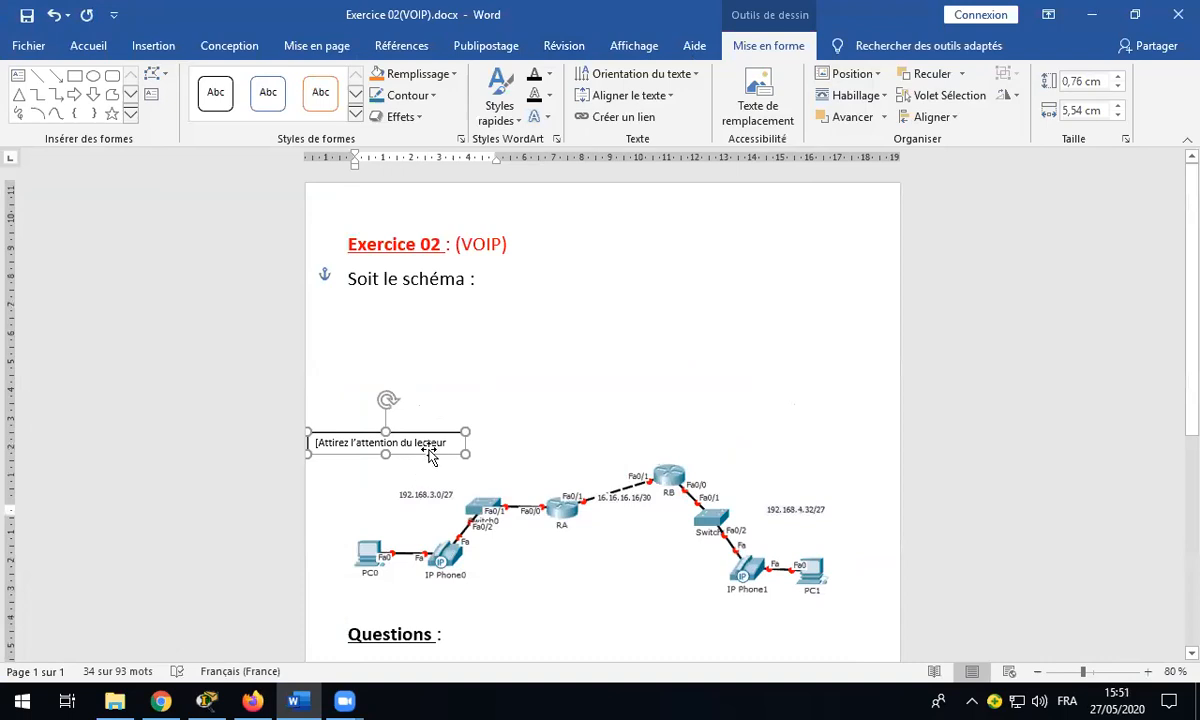
Step: Delete the text box, add a blank line before Questions and select the network diagram
key("Delete")
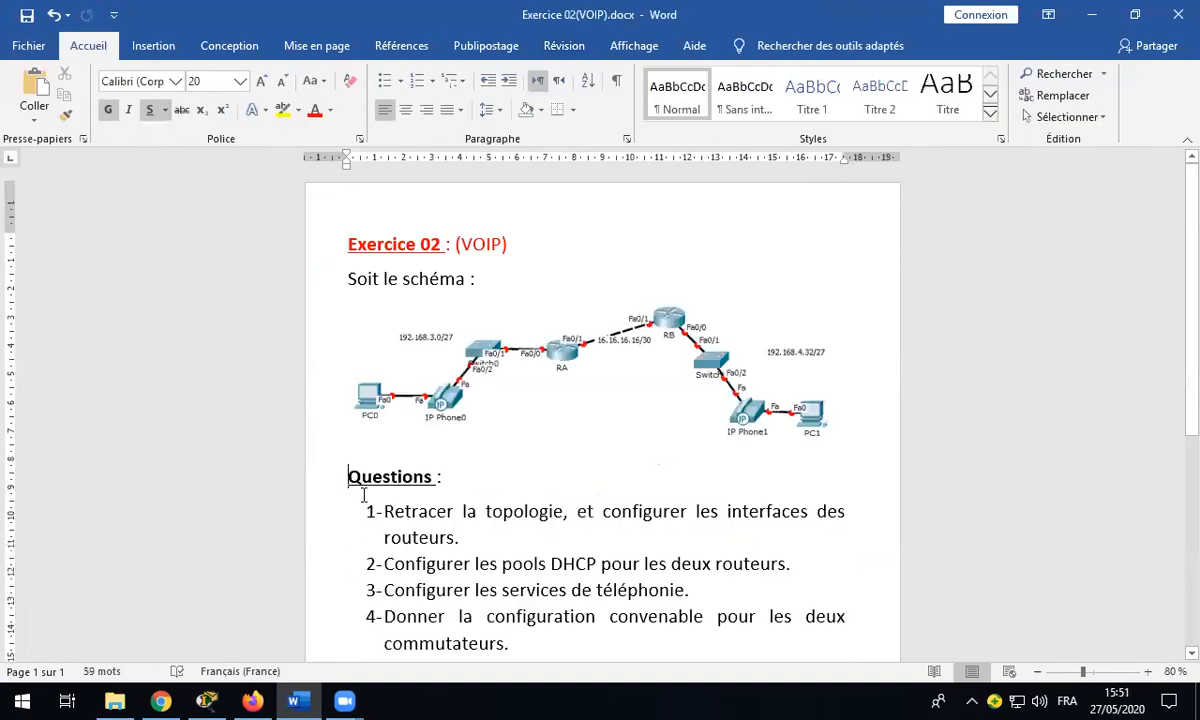
key("Return")
left_click(392, 435)
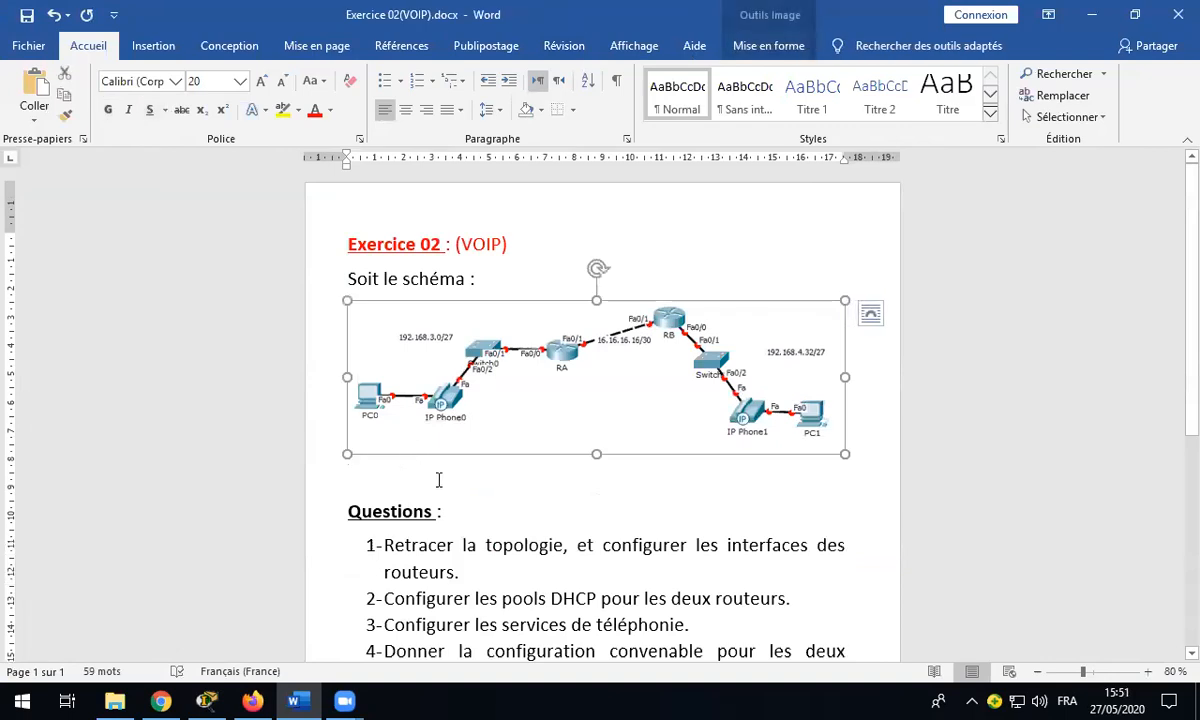
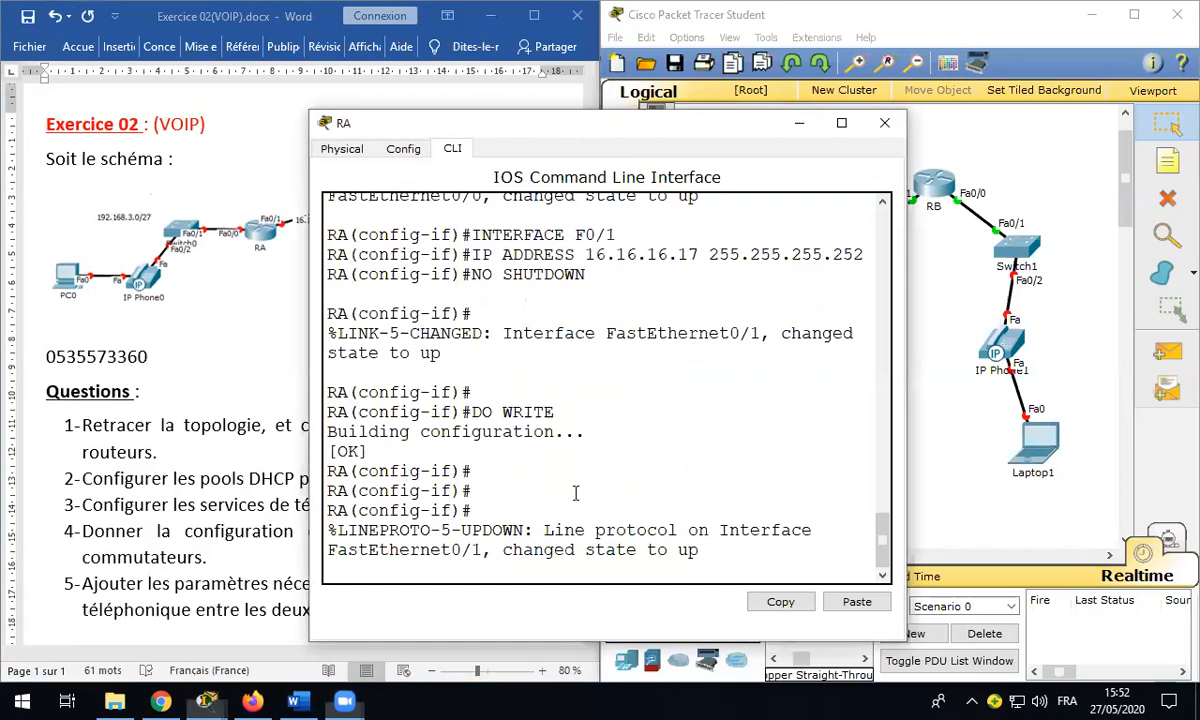
Step: Create DHCP pool Rabat on RA with network 192.168.3.0 255.255.255.224
left_click_drag(621, 130, 841, 33)
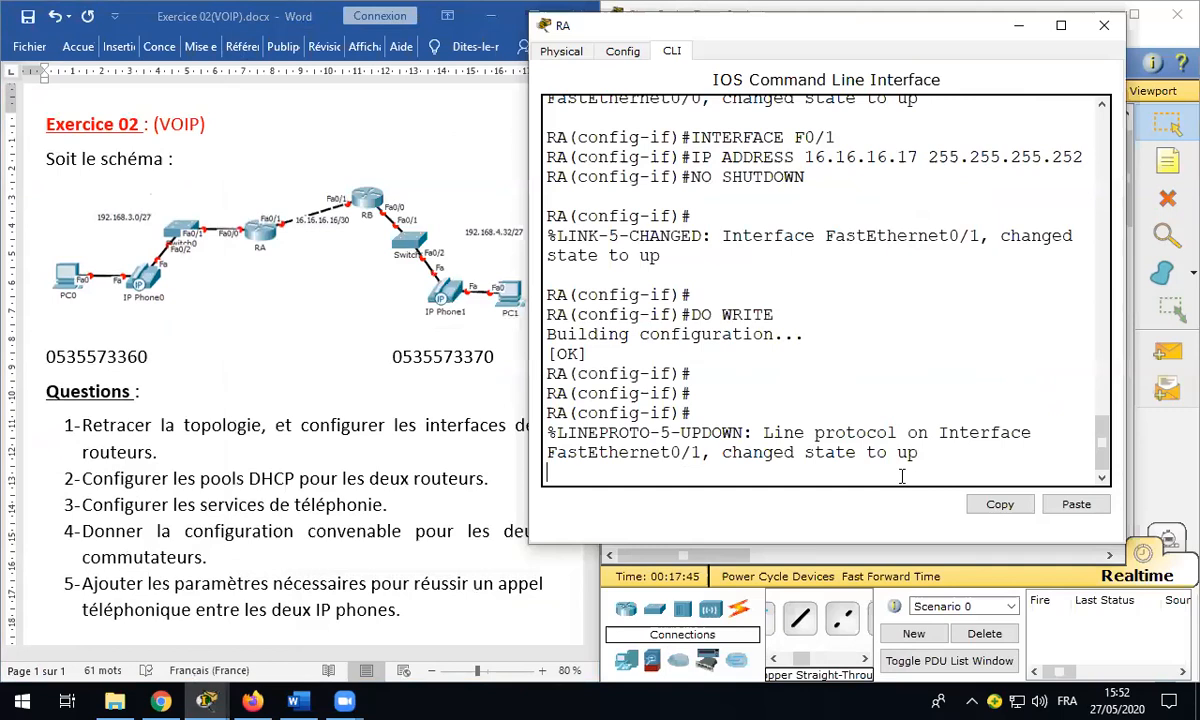
key("Return")
key("Return")
type("EXIT")
key("Return")
key("Return")
type("ip dhcp pool ")
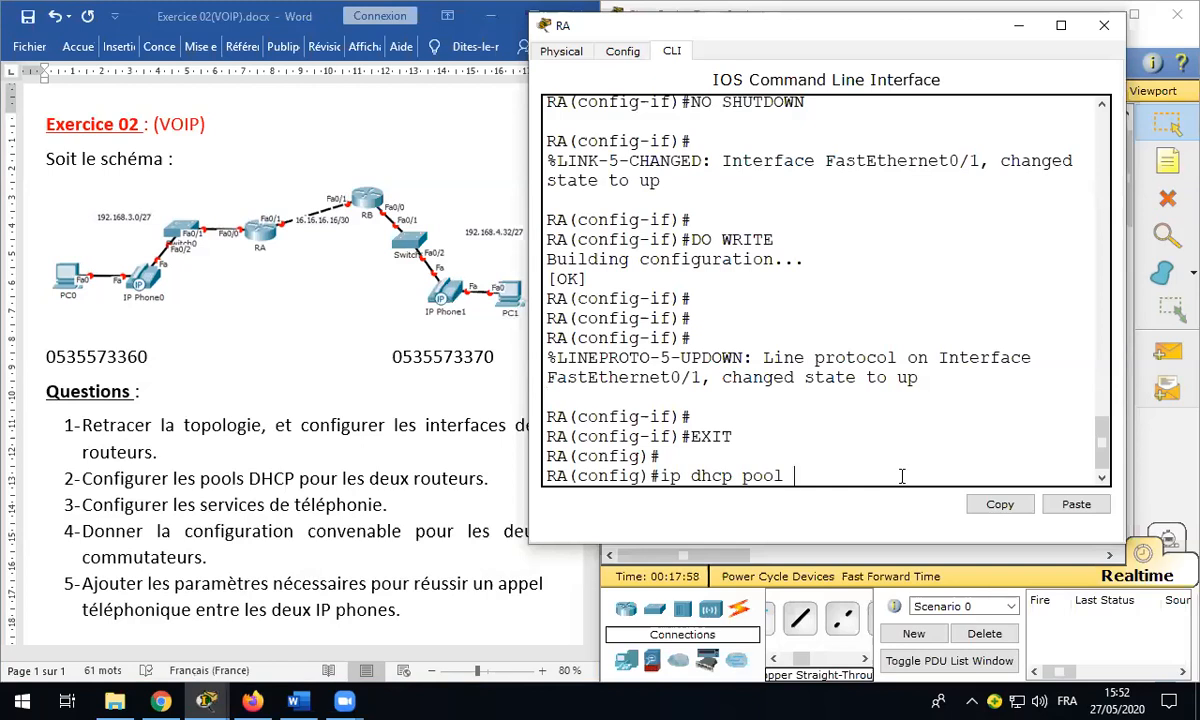
type("Rabat")
key("Return")
type("network 192.")
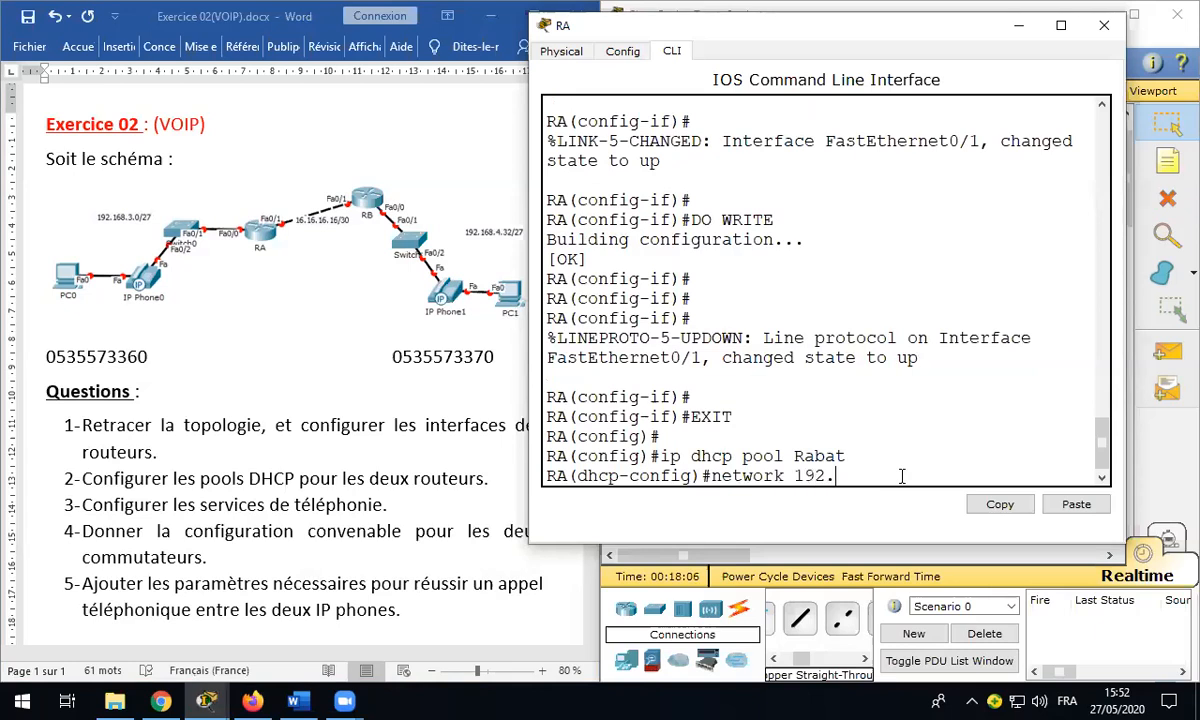
type("168.3.0 255.255.255.")
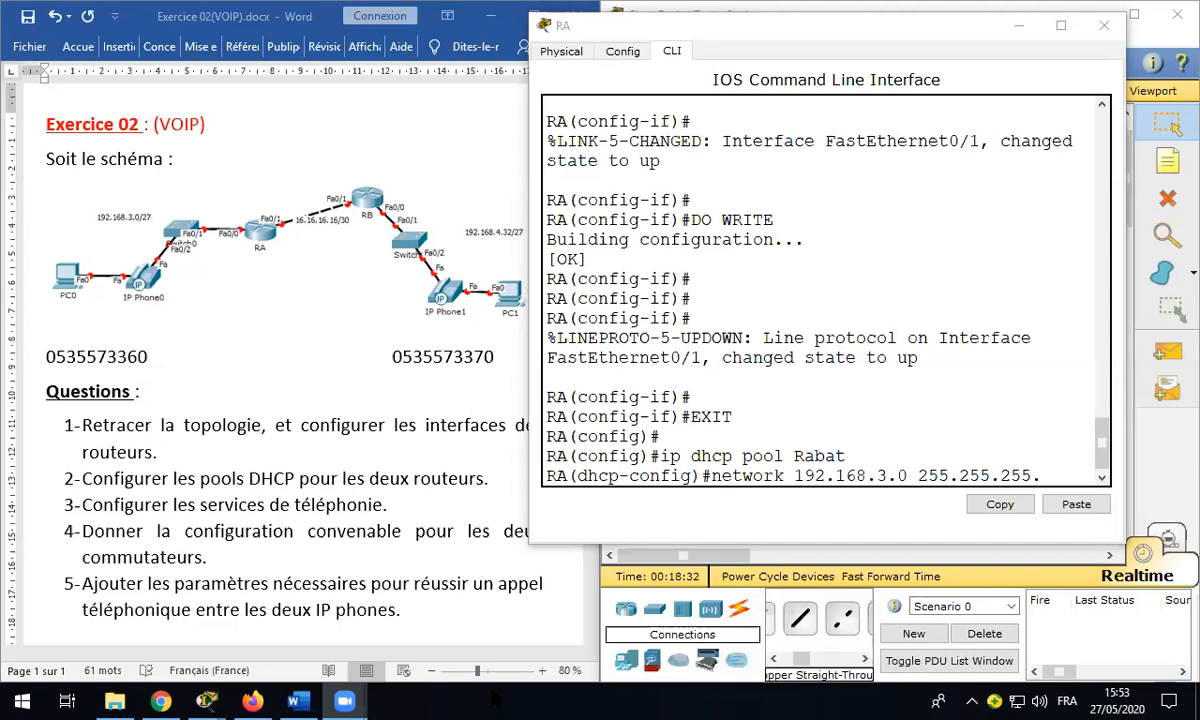
left_click(1115, 437)
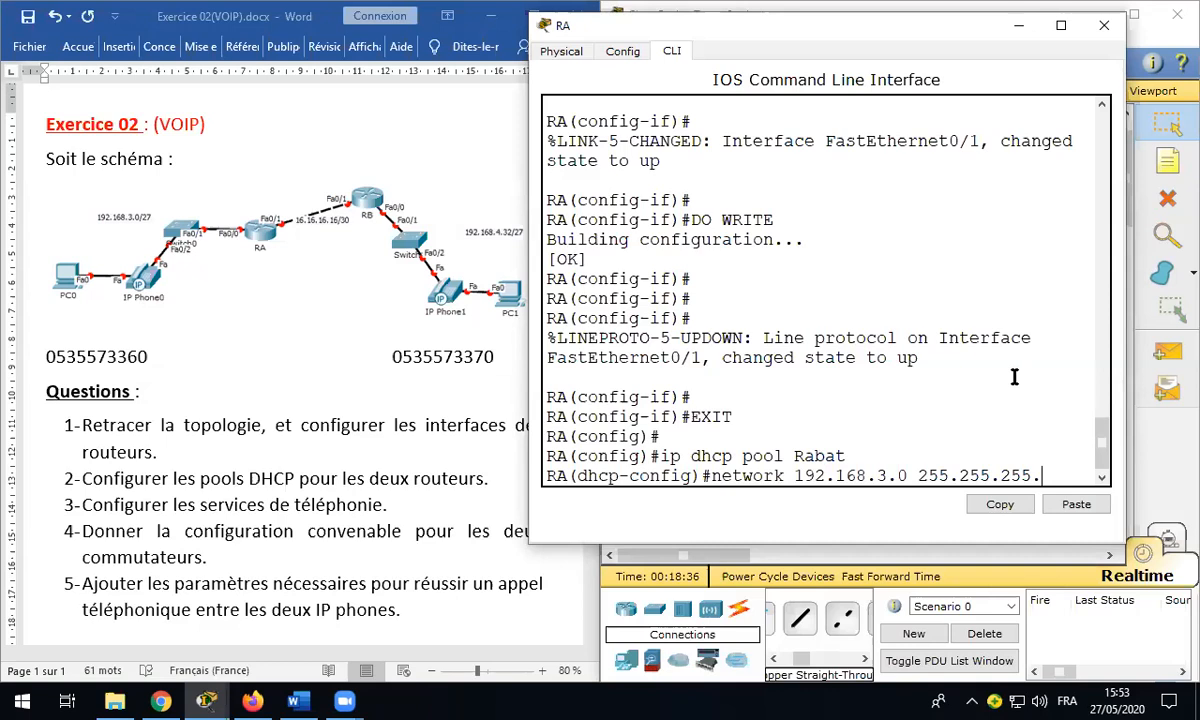
type("224")
key("Return")
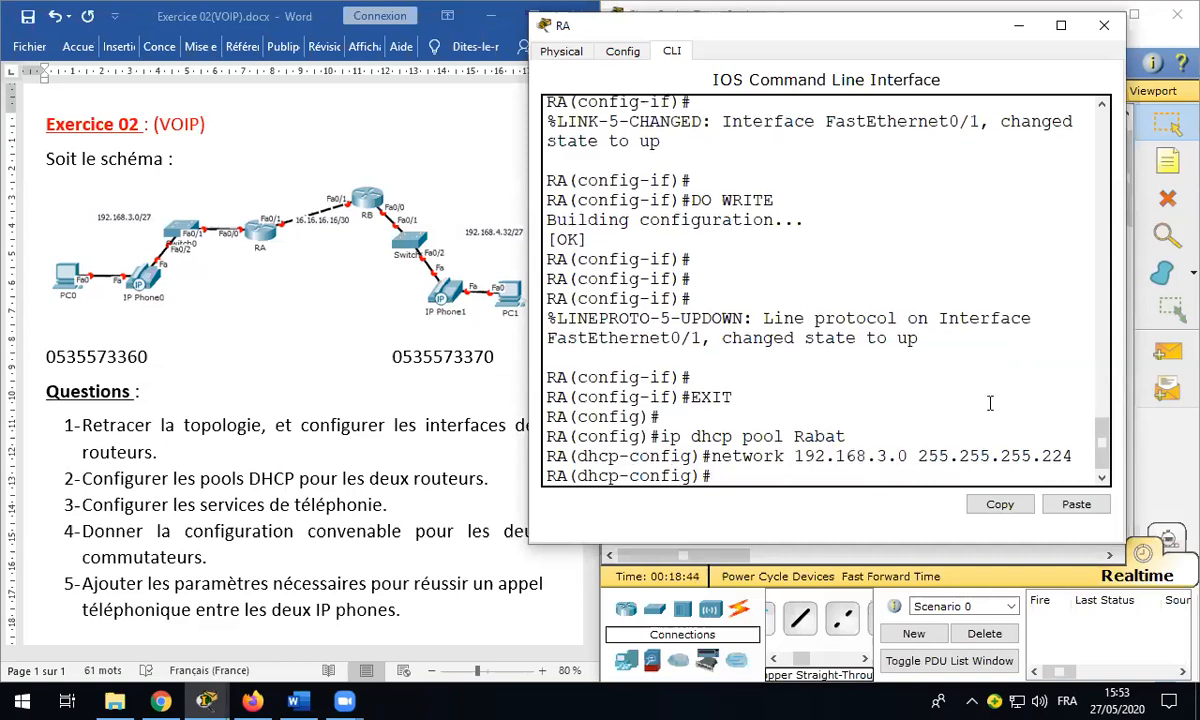
Step: Add gateway 192.168.3.1, DNS 3.3.3.3 and option 150 ip 192.168.3.1, then save with do write
type("default-router ")
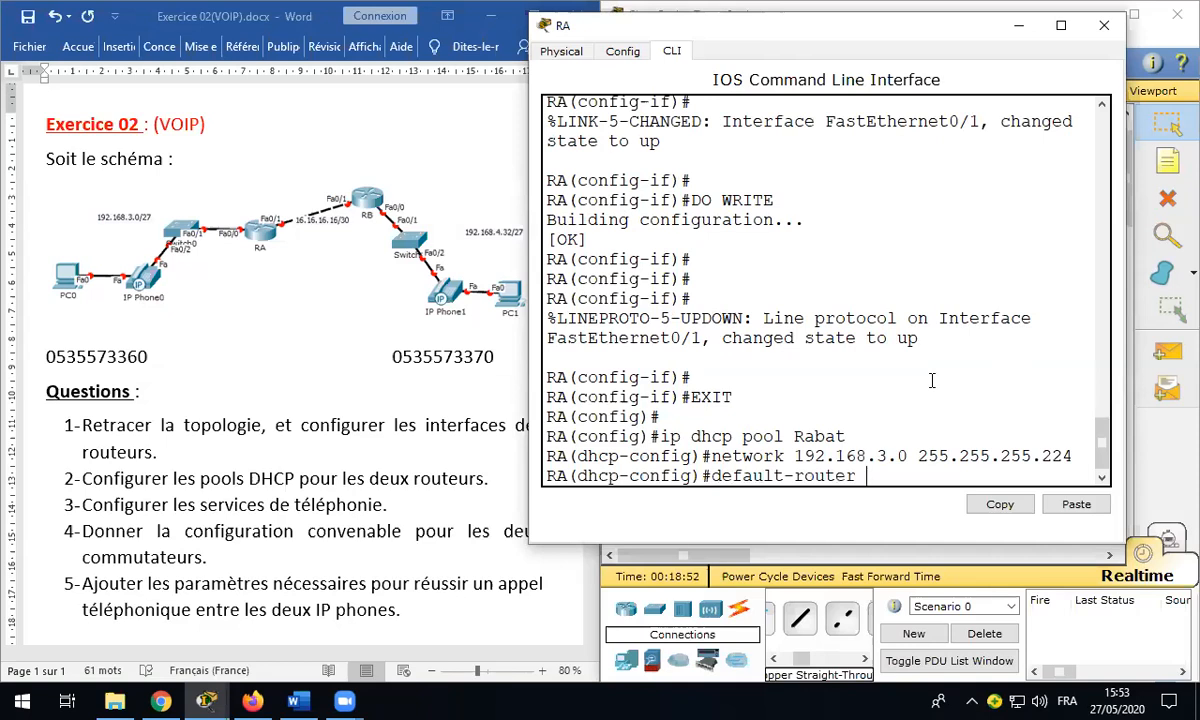
type("192.168.3.1")
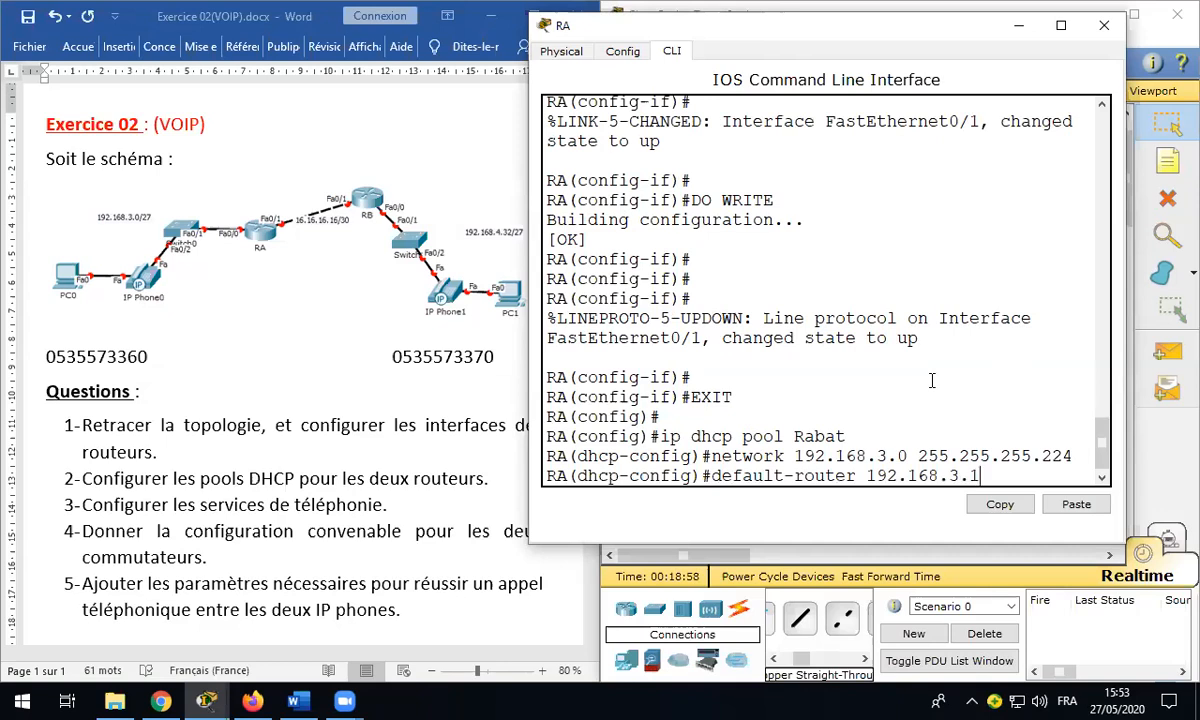
key("Return")
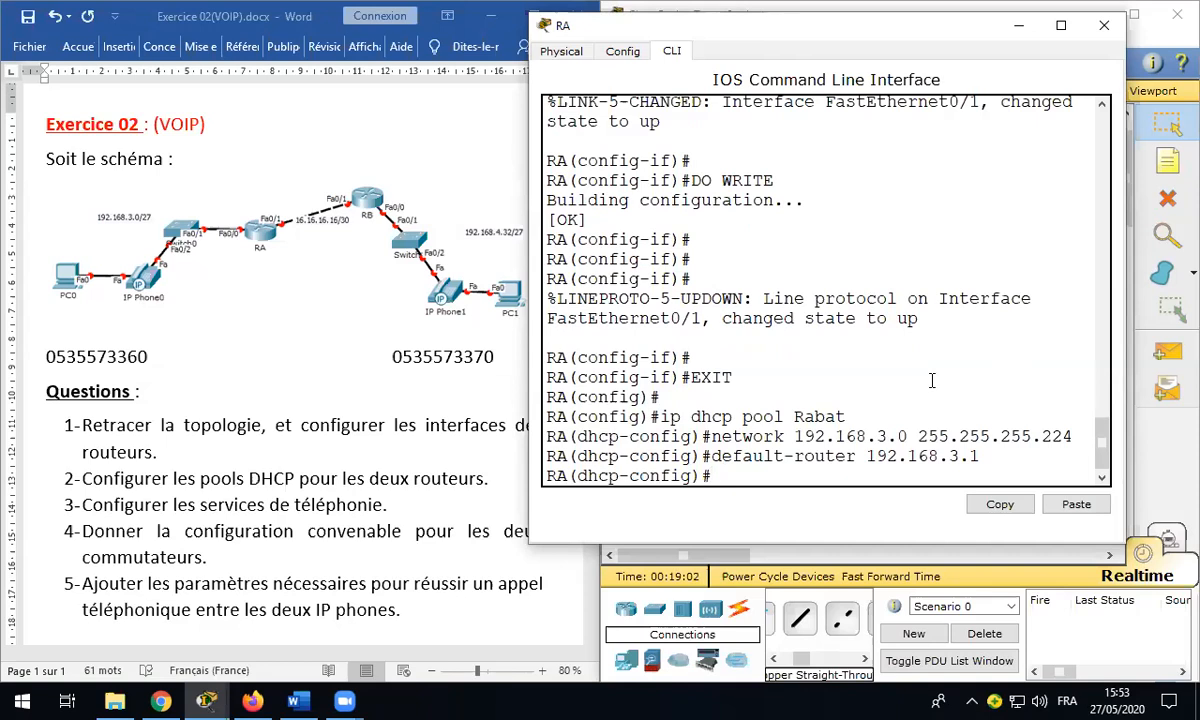
type("dns-server 3.3.3.3")
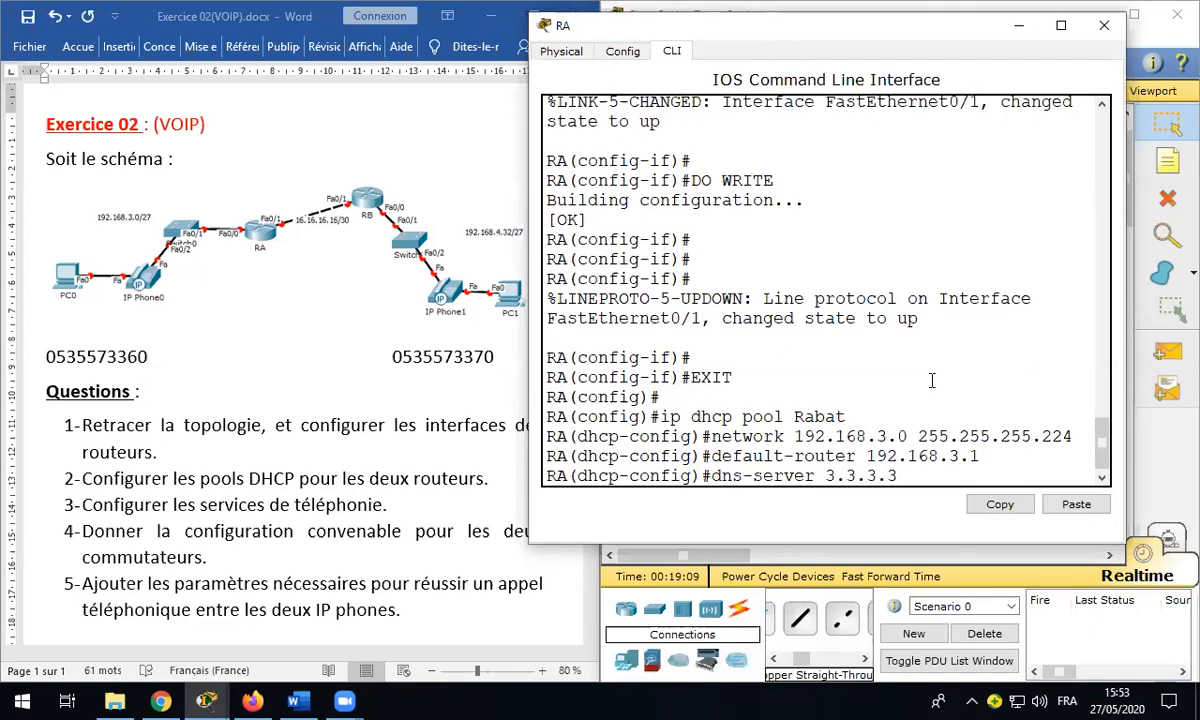
key("Return")
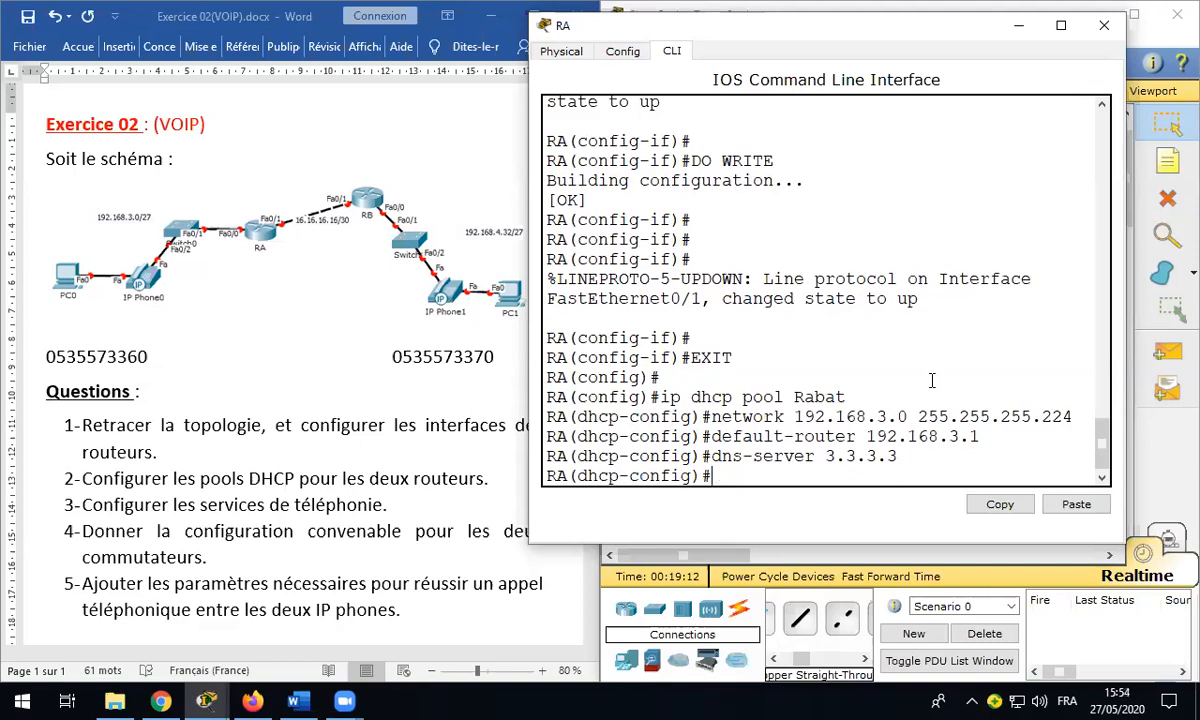
type("otion")
key("BackSpace")
key("BackSpace")
key("BackSpace")
type("ption 150")
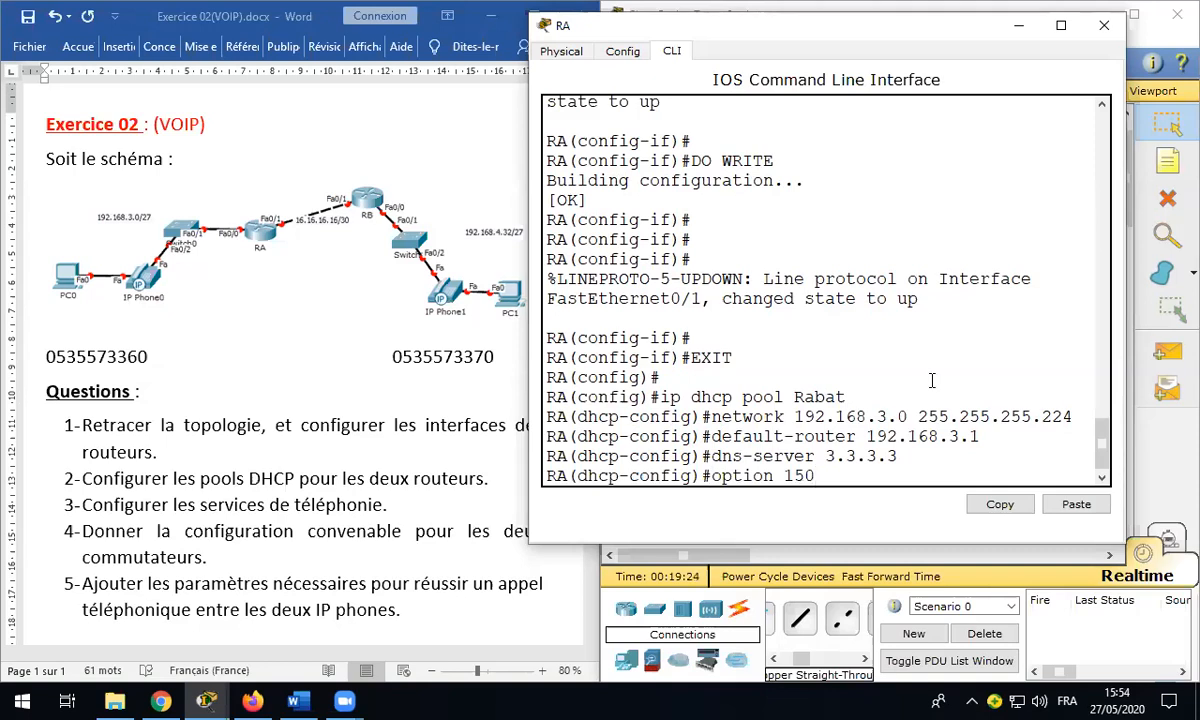
type(" ip 192.168.3.1")
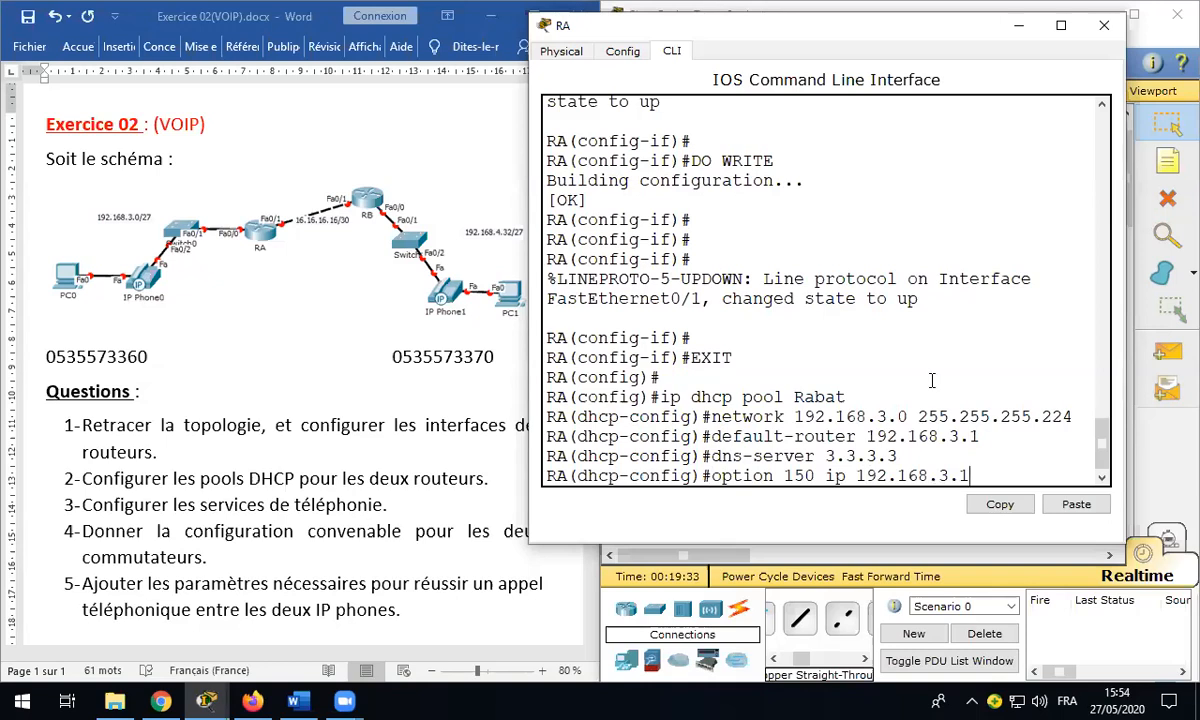
key("Return")
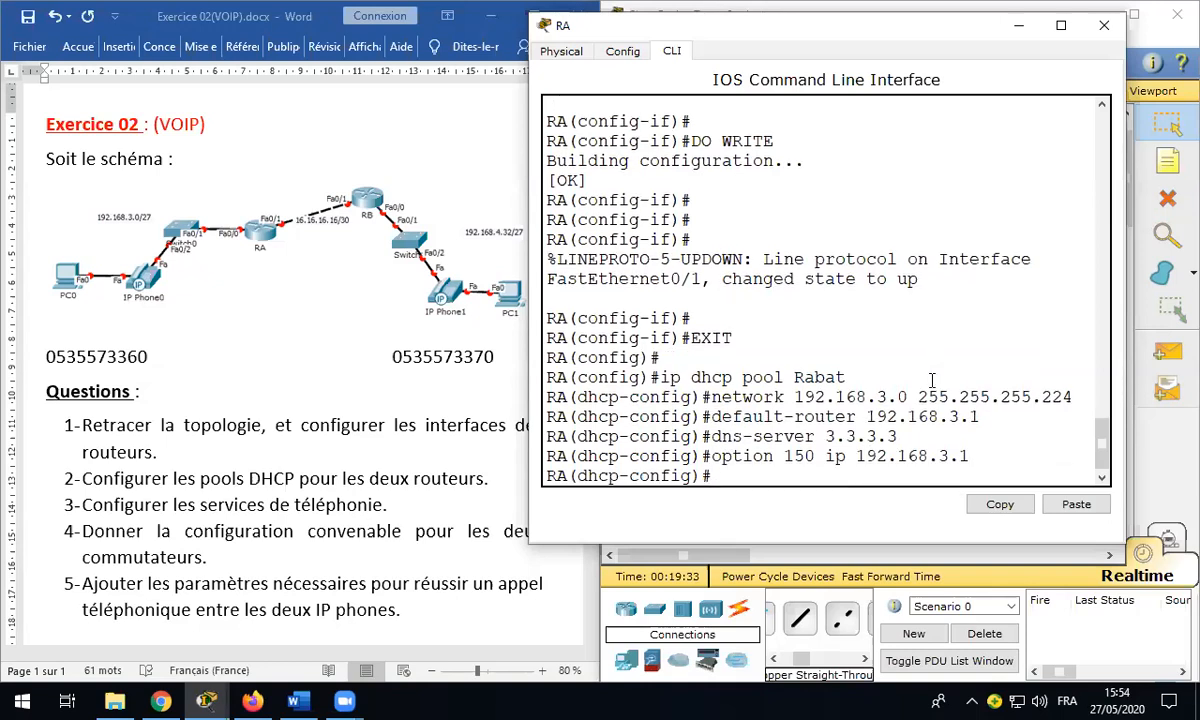
type("do write")
key("Return")
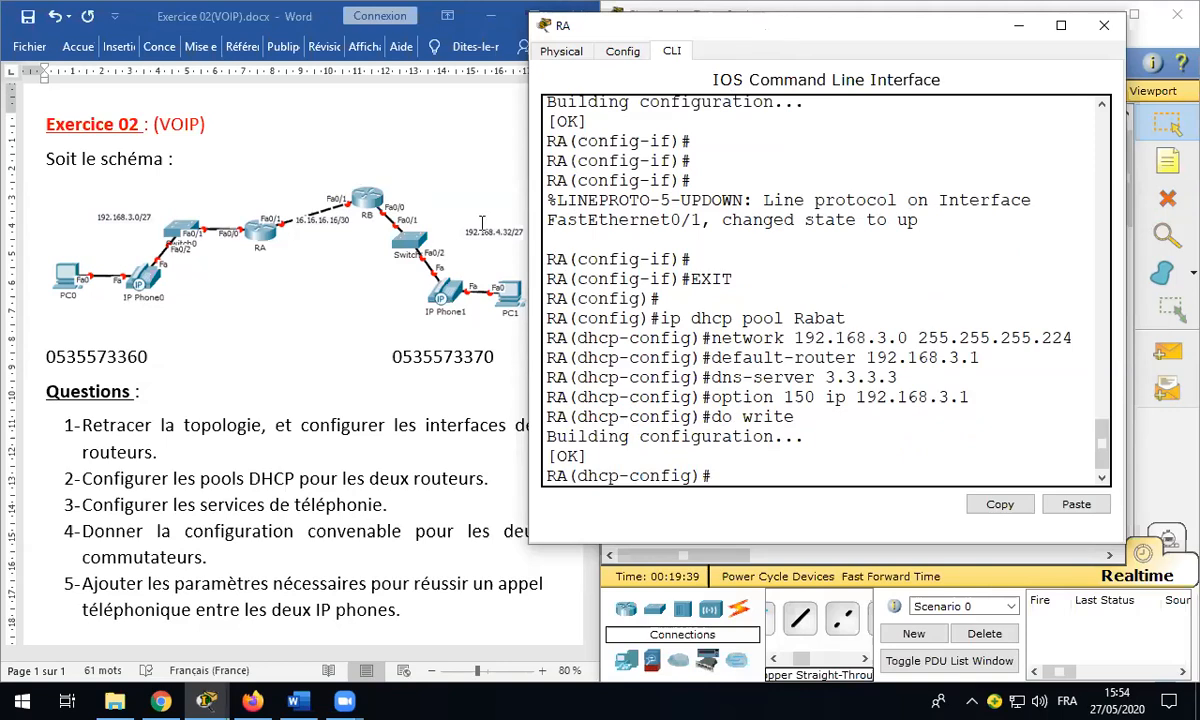
left_click_drag(719, 32, 199, 153)
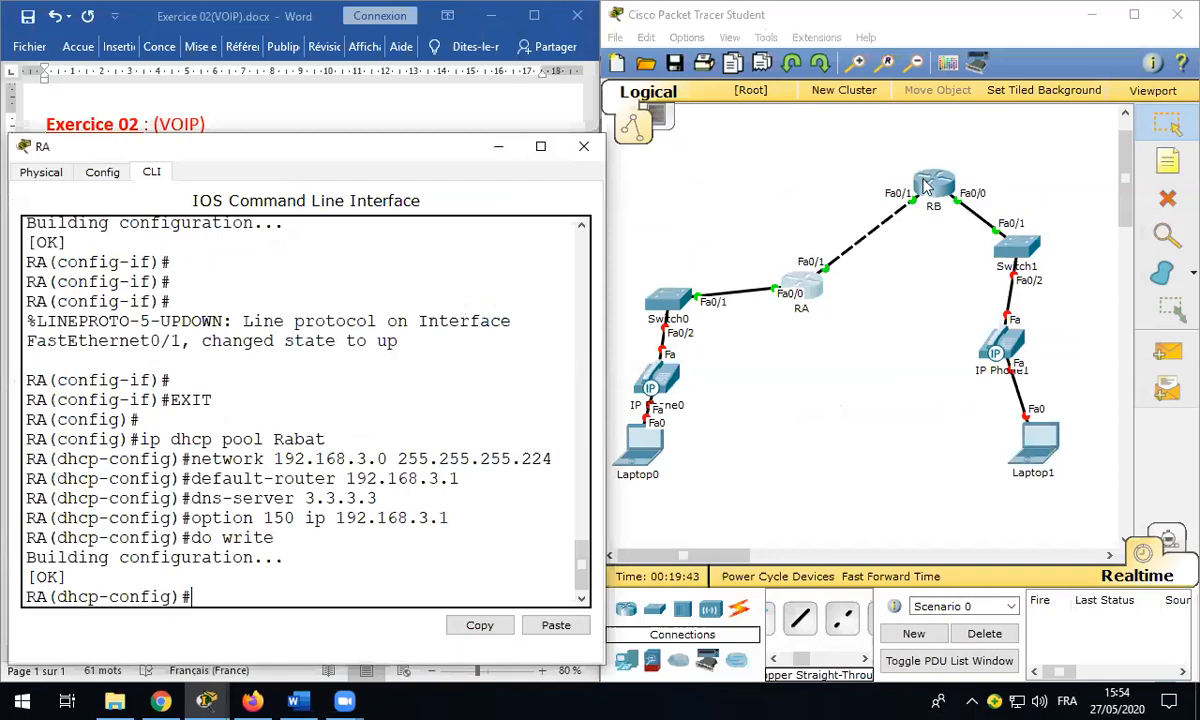
Step: Create DHCP pool Errachidia on RB with network 192.168.4.32 255.255.255.224
left_click(585, 150)
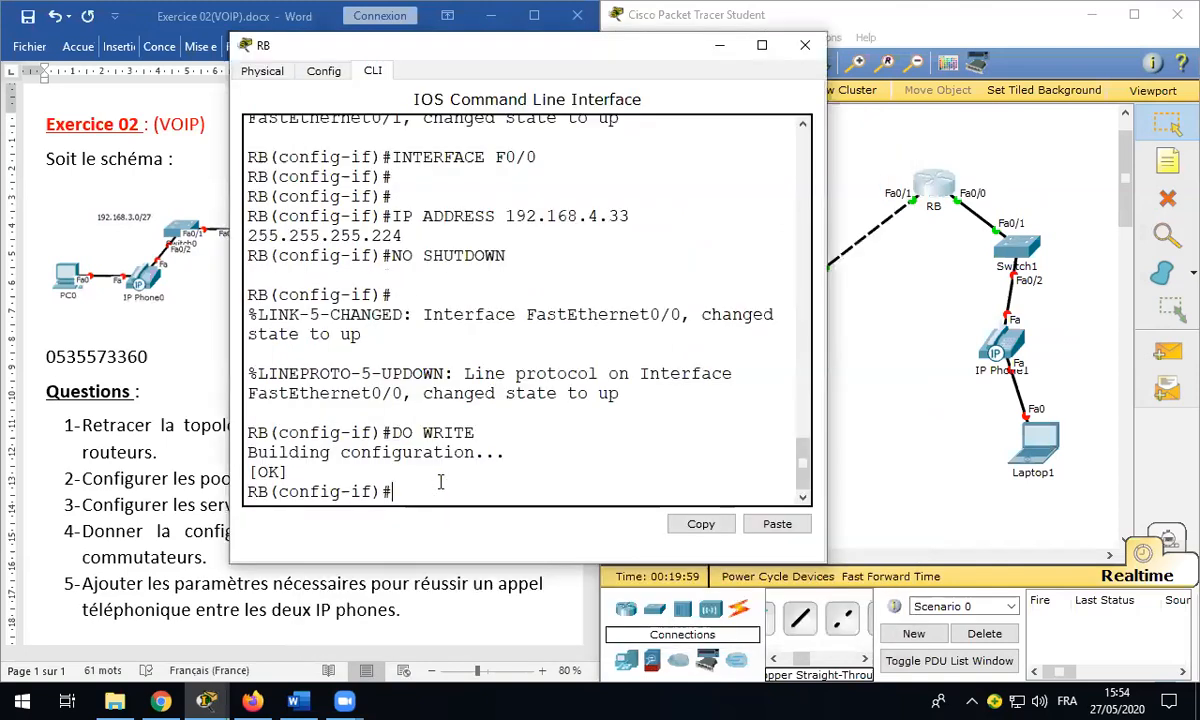
type("exit")
key("Return")
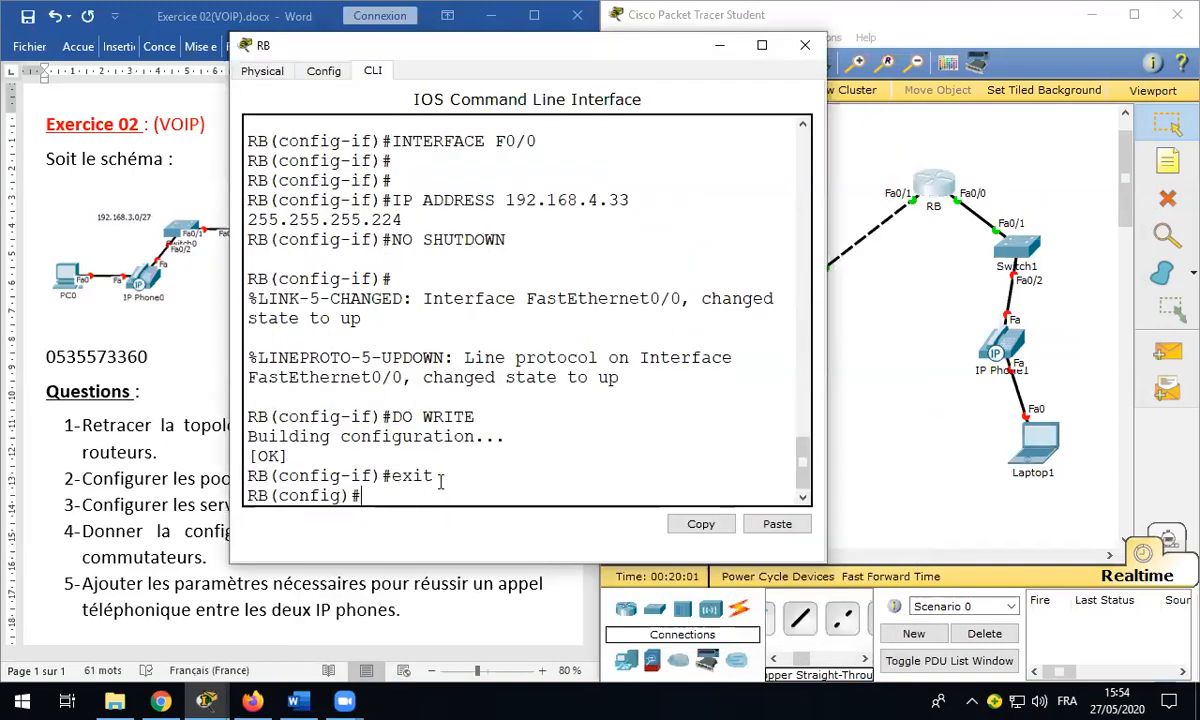
type("ip d")
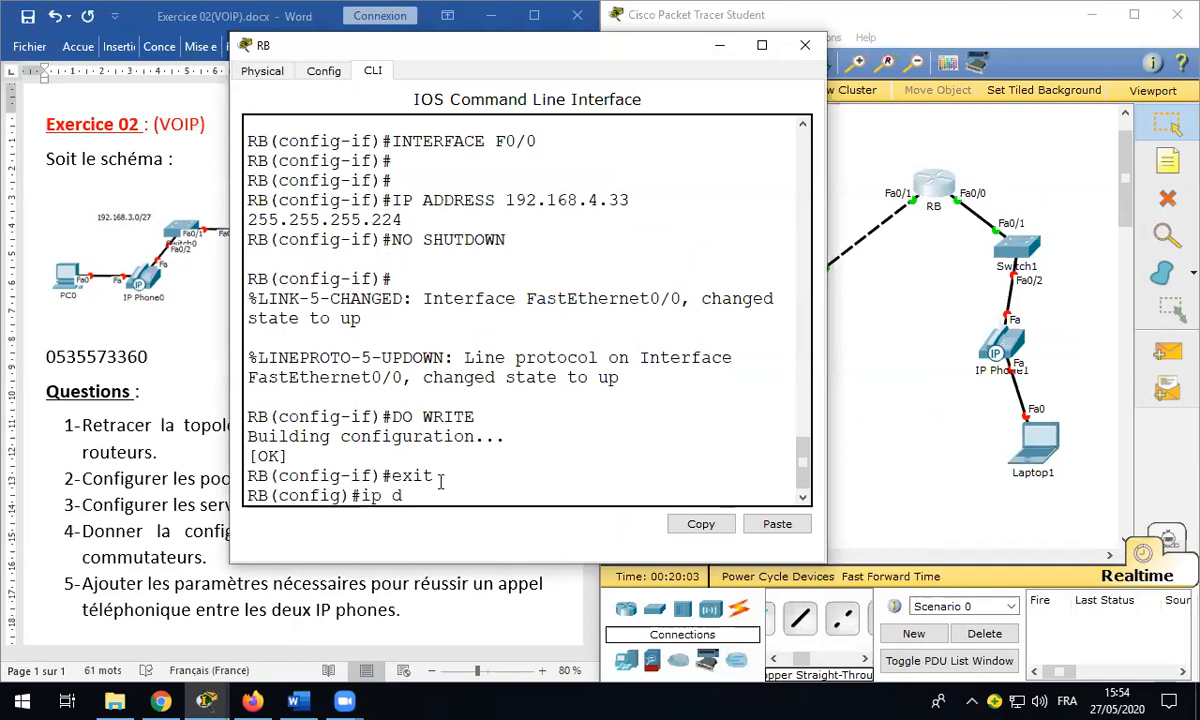
type("hcp pool")
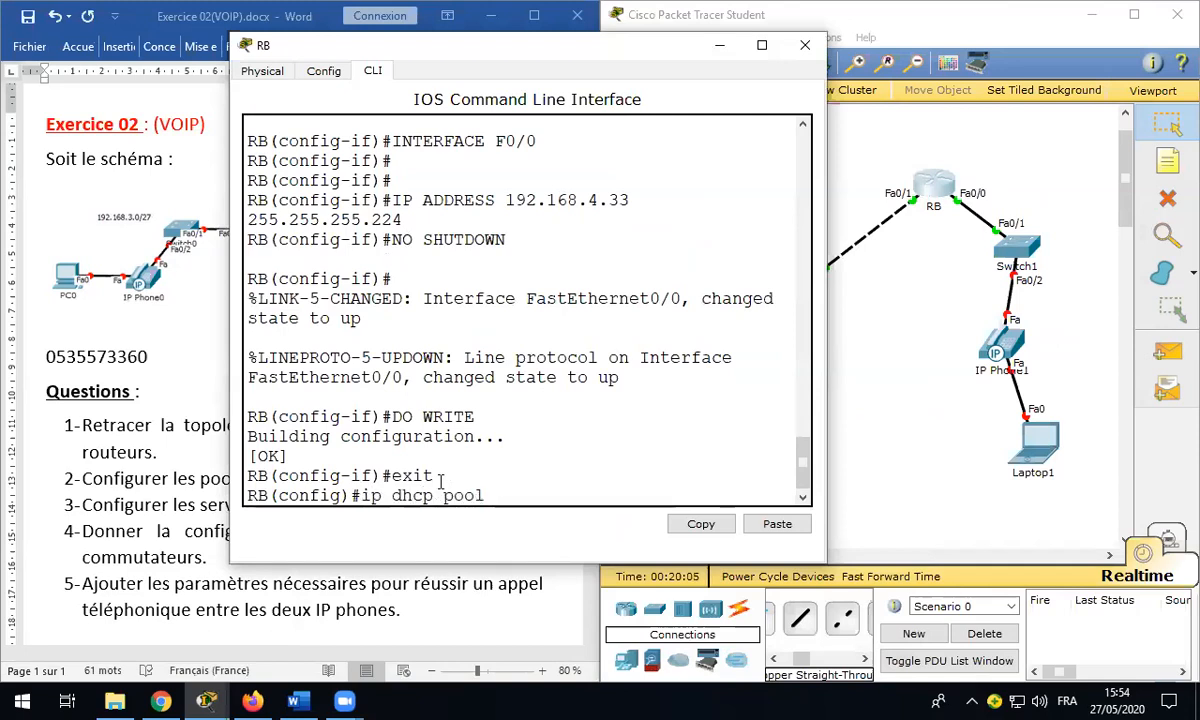
type(" Errachidia")
key("Return")
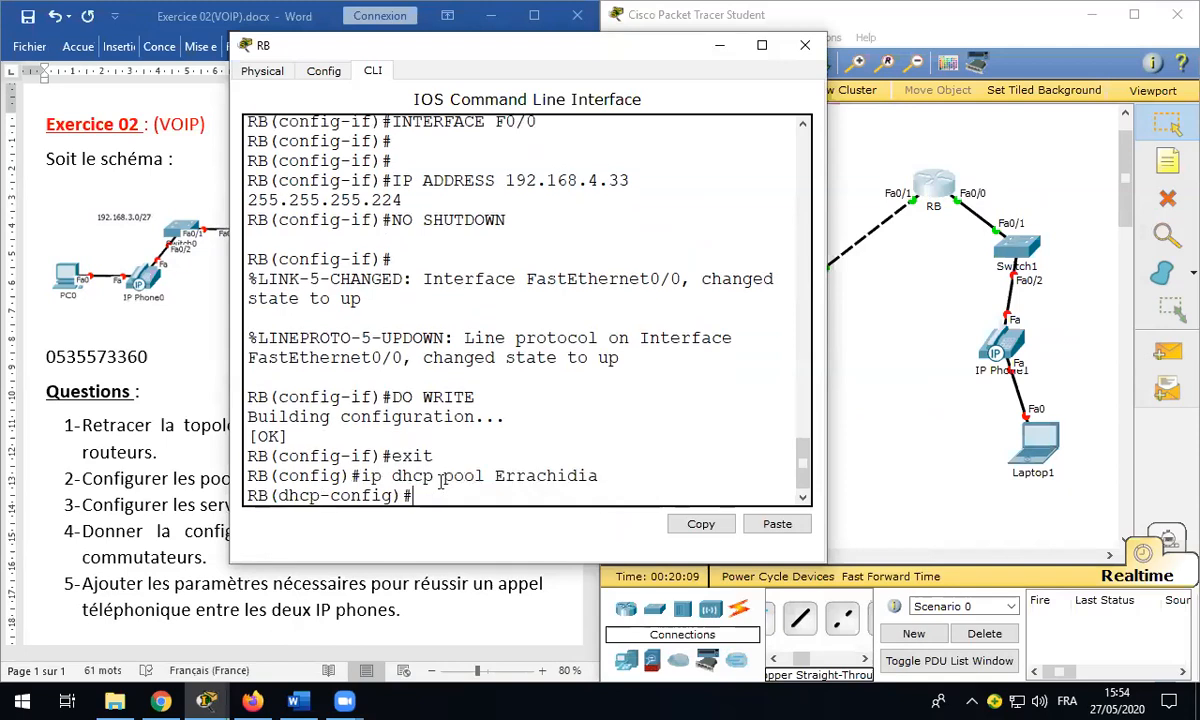
type("network")
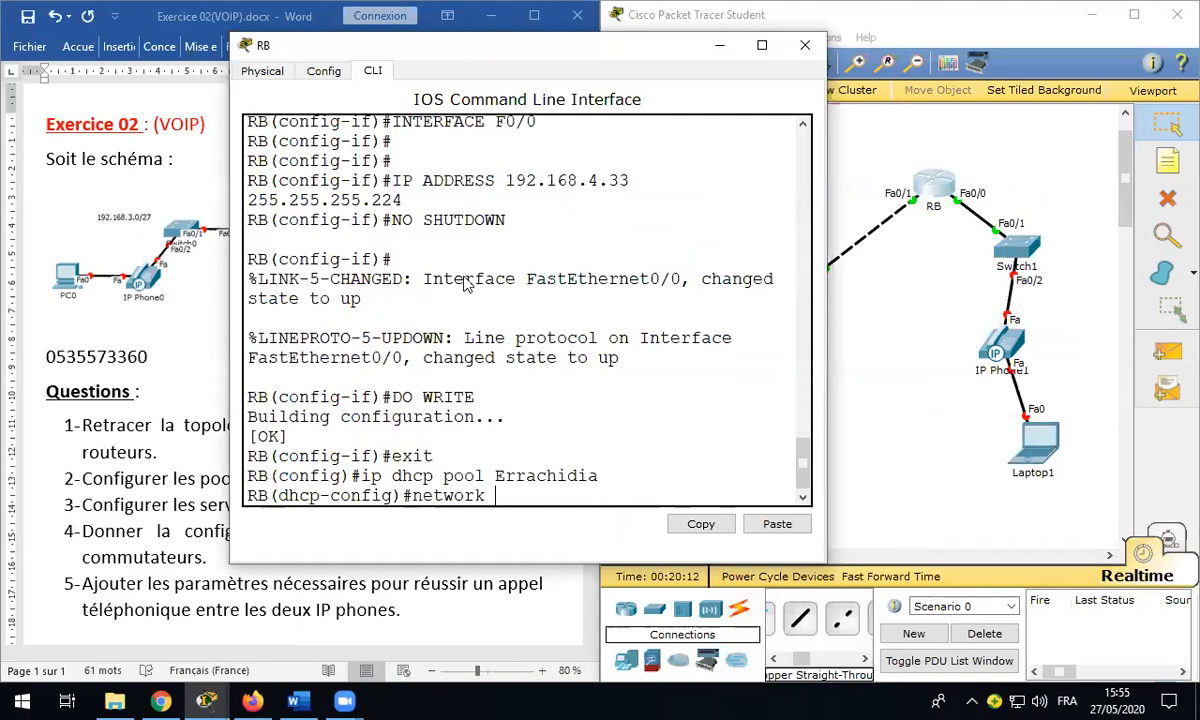
left_click_drag(360, 45, 679, 62)
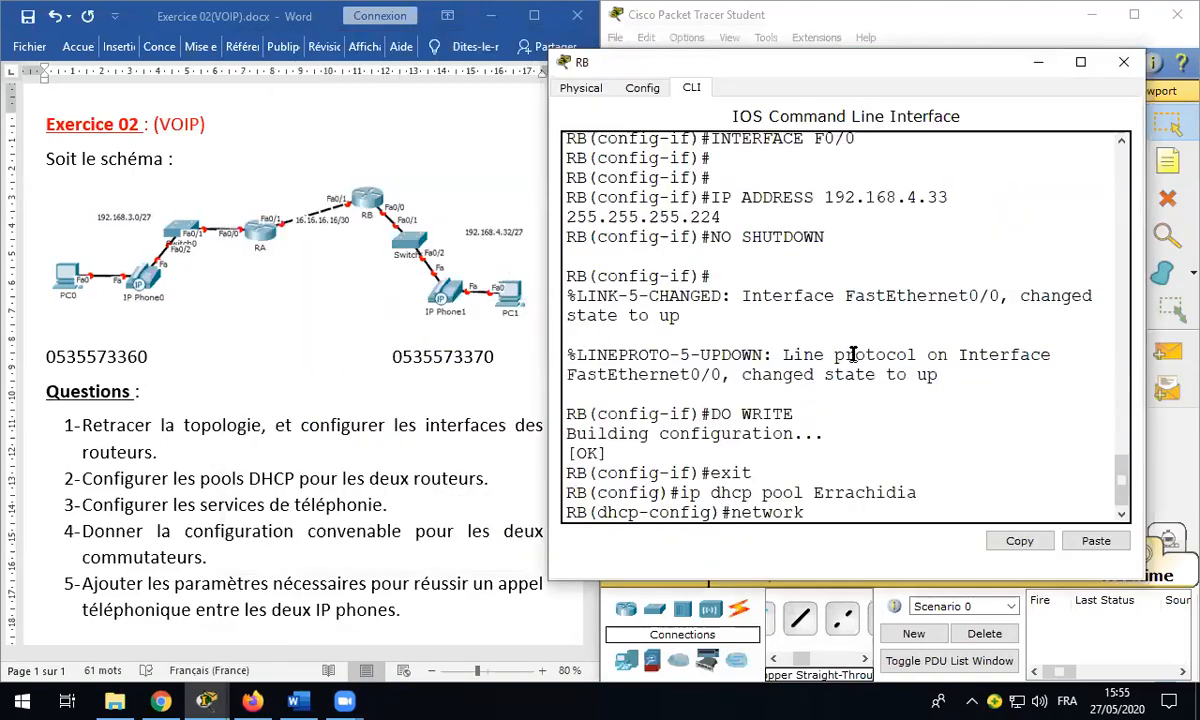
type("192.168.")
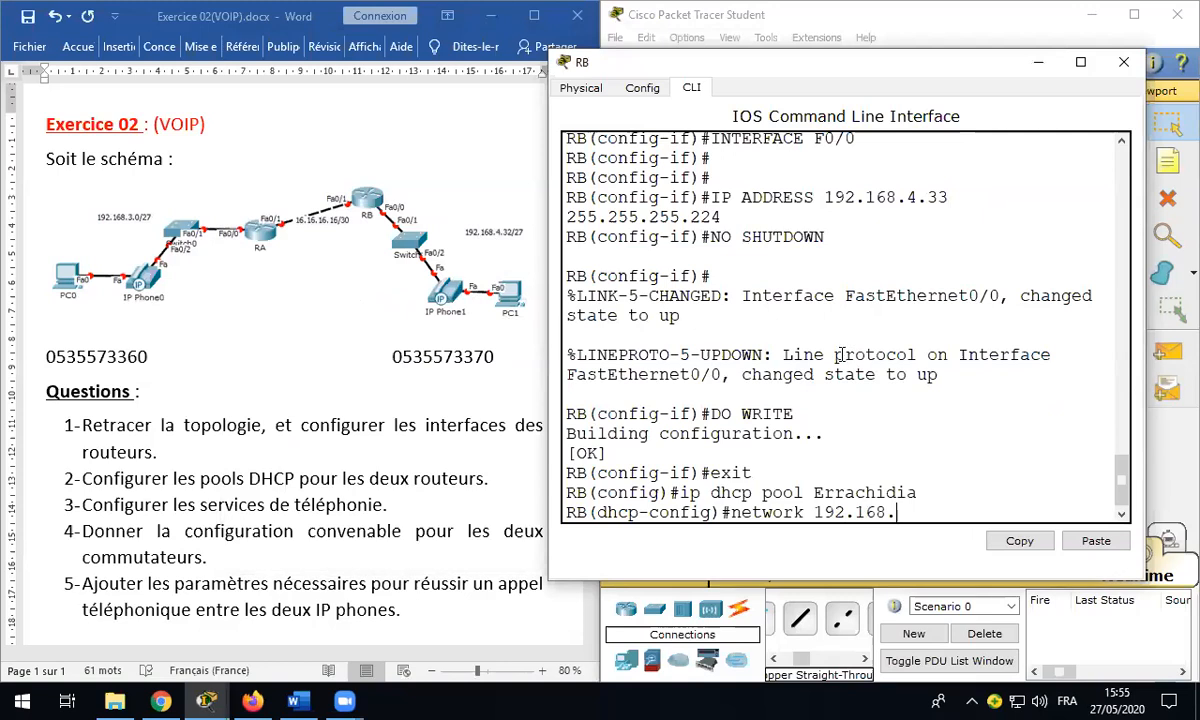
type("4.32 255.255.")
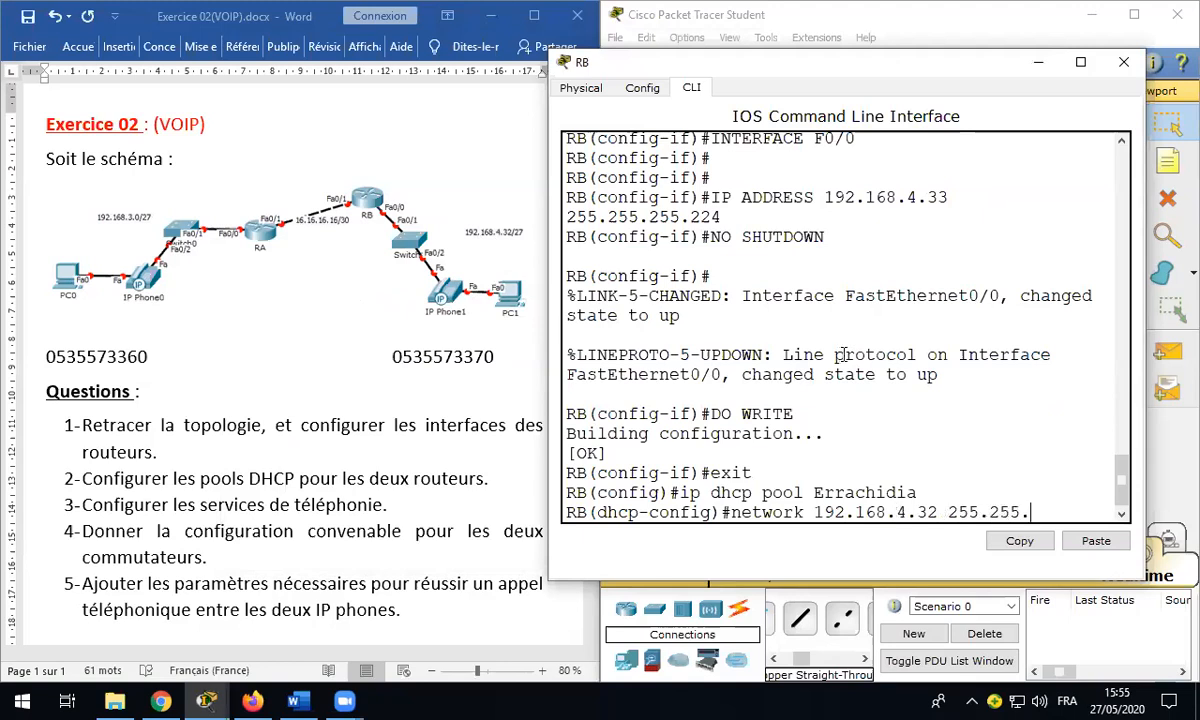
type("255.224")
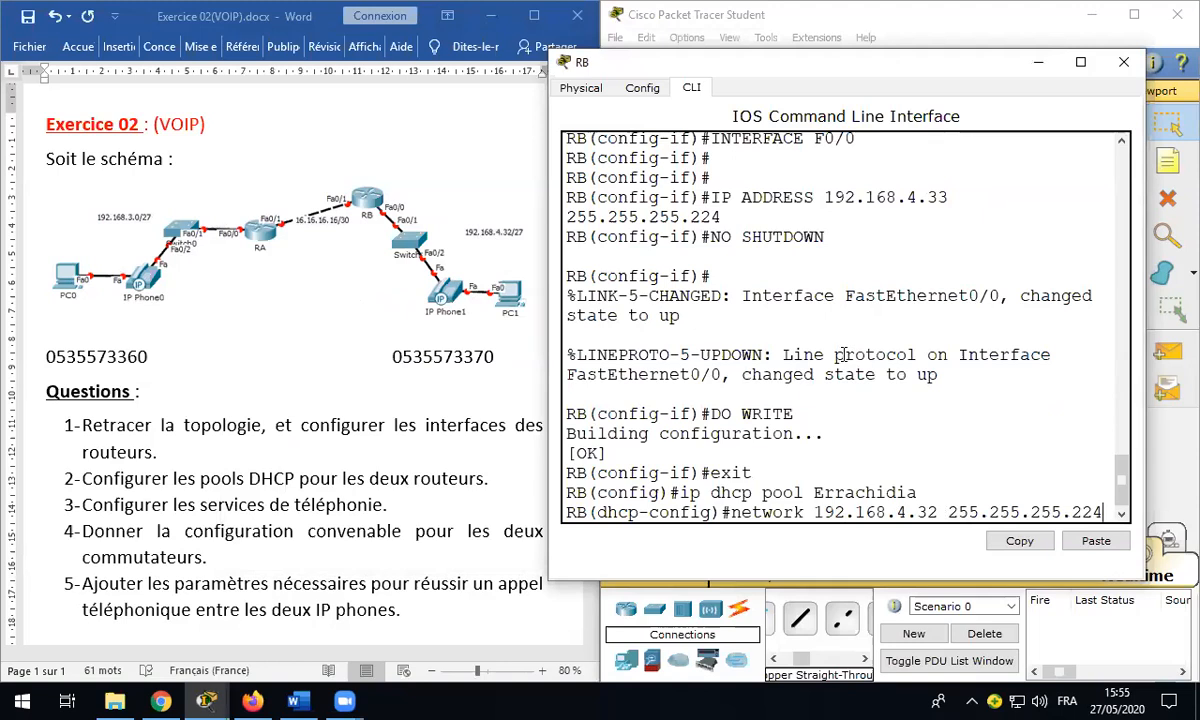
key("Return")
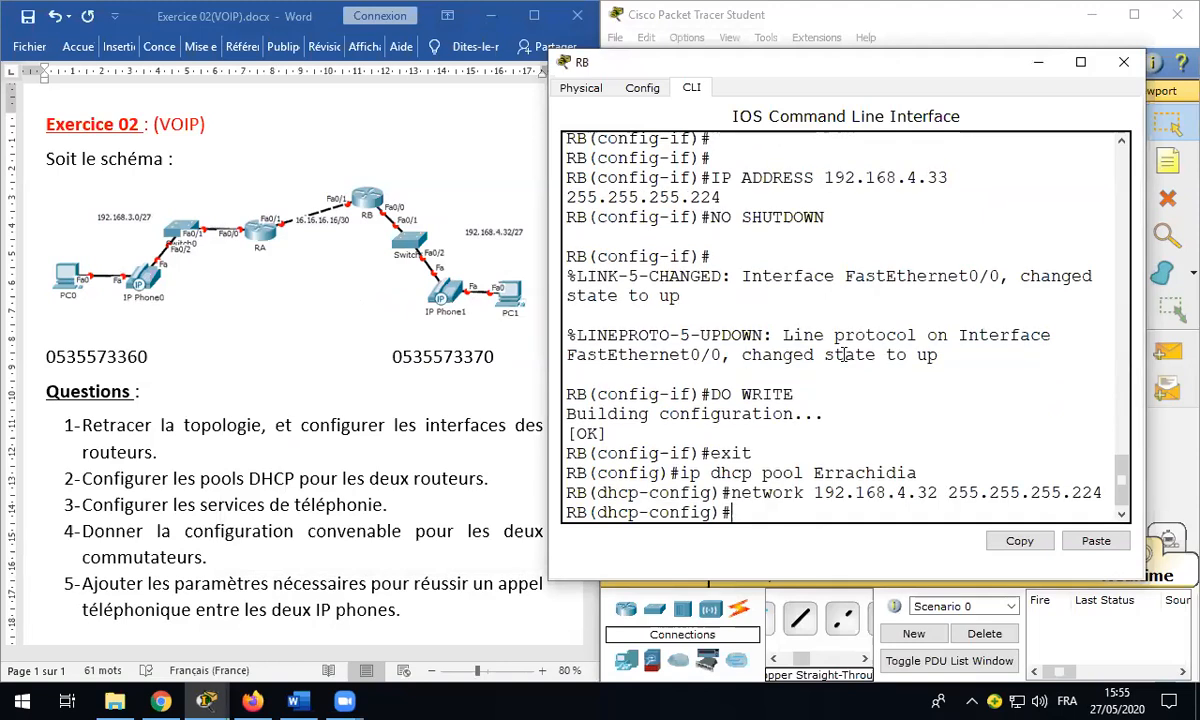
Step: Add gateway 192.168.4.33, DNS 3.3.3.3 and option 150 ip 192.168.4.33, then save
type("default-router")
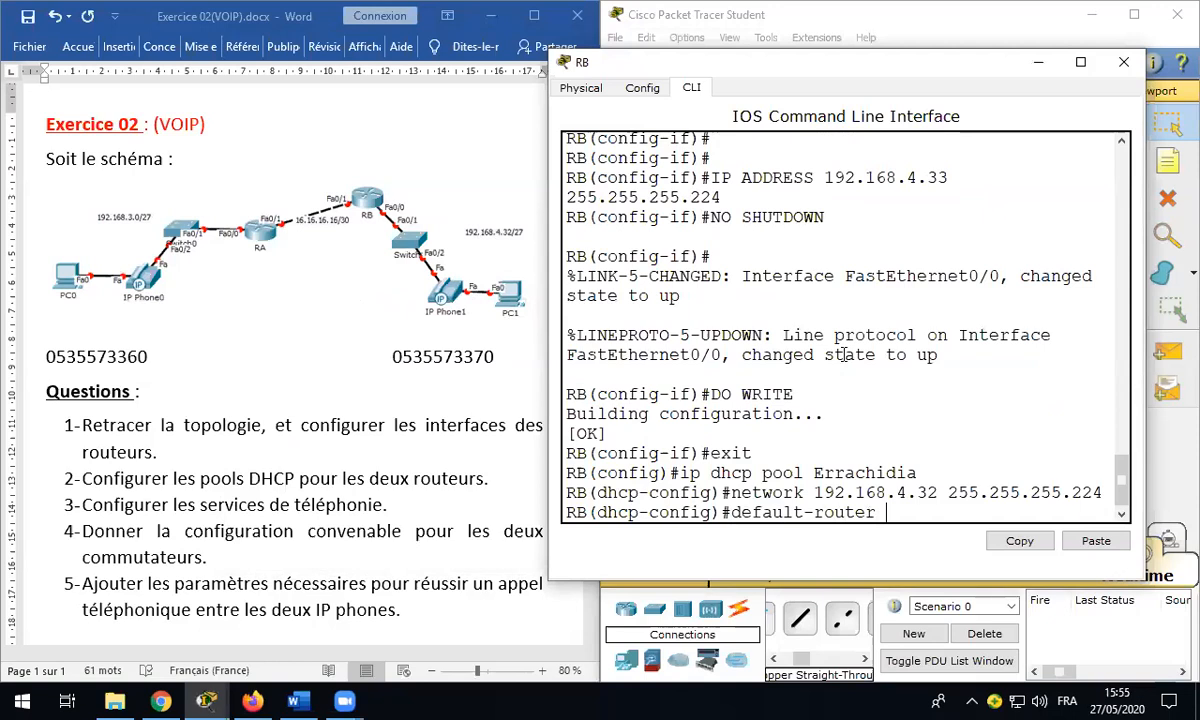
type("192.168.4.33")
key("Return")
type("dns-server 3.")
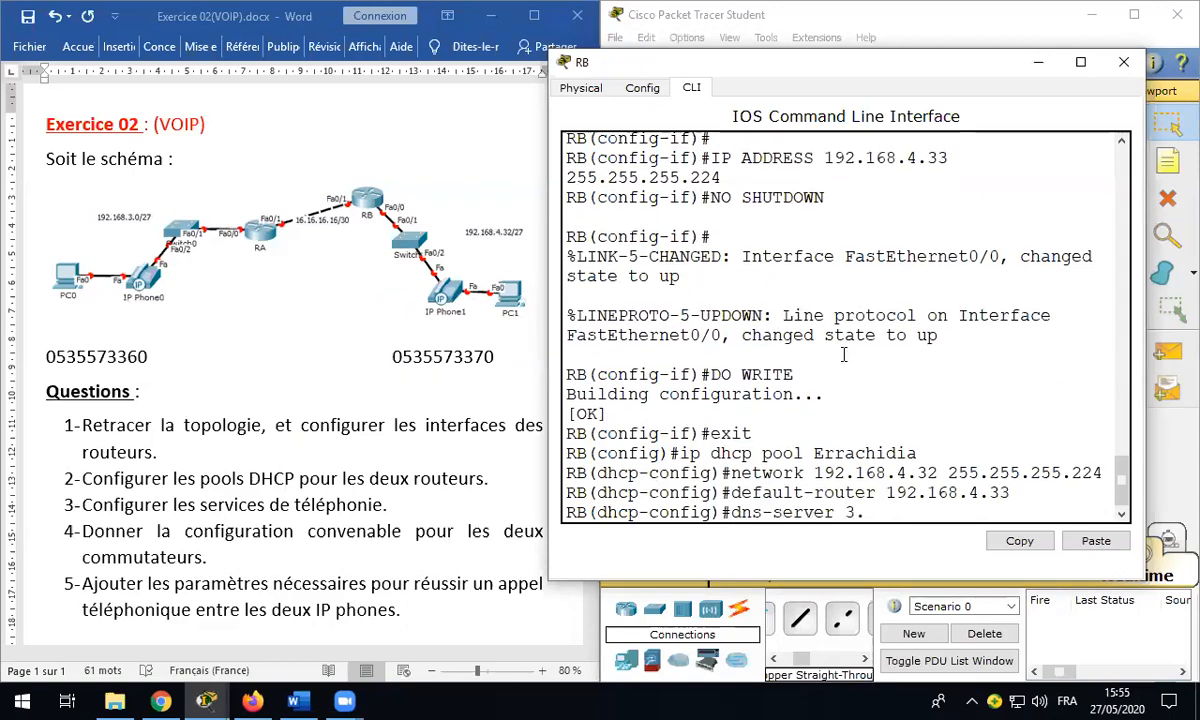
type("3.3.3")
key("Return")
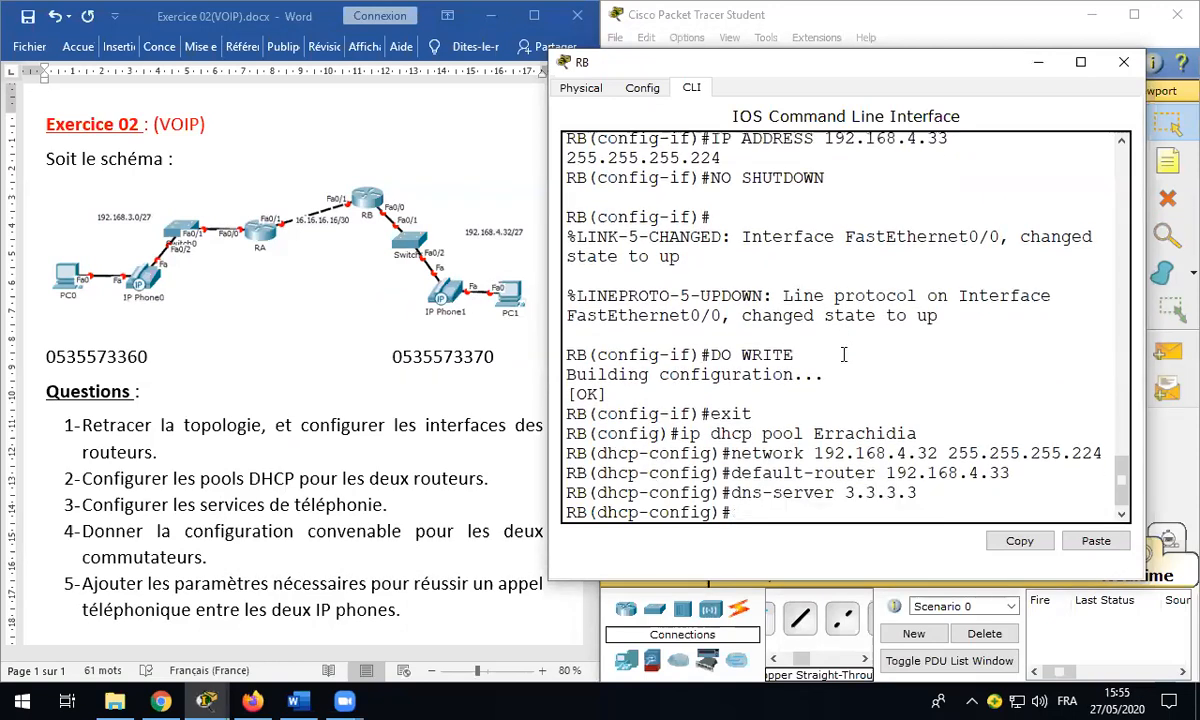
type("option 150 ip")
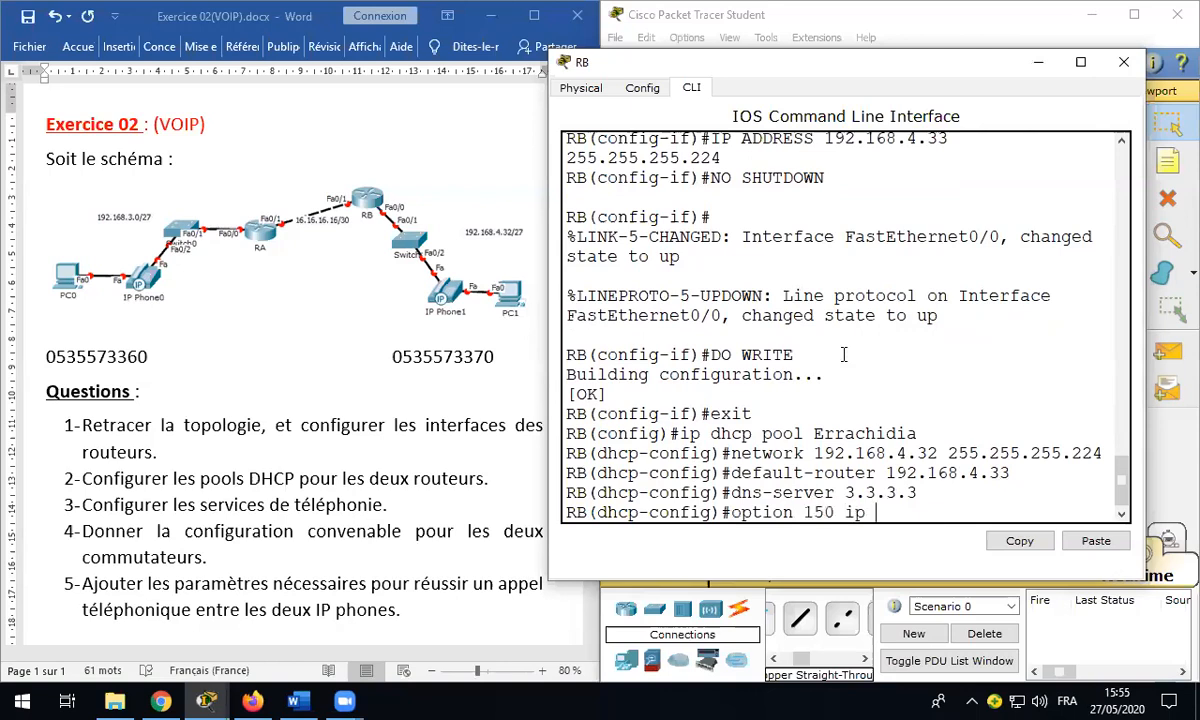
type(" 192.168.4.33")
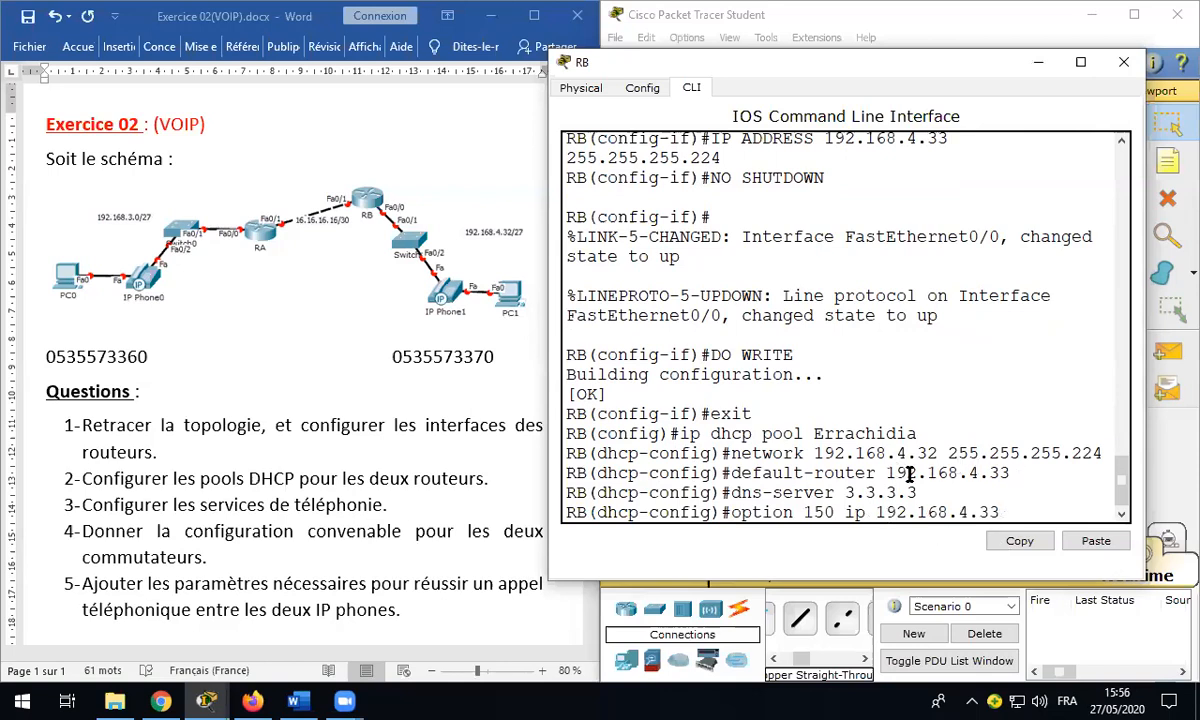
key("Return")
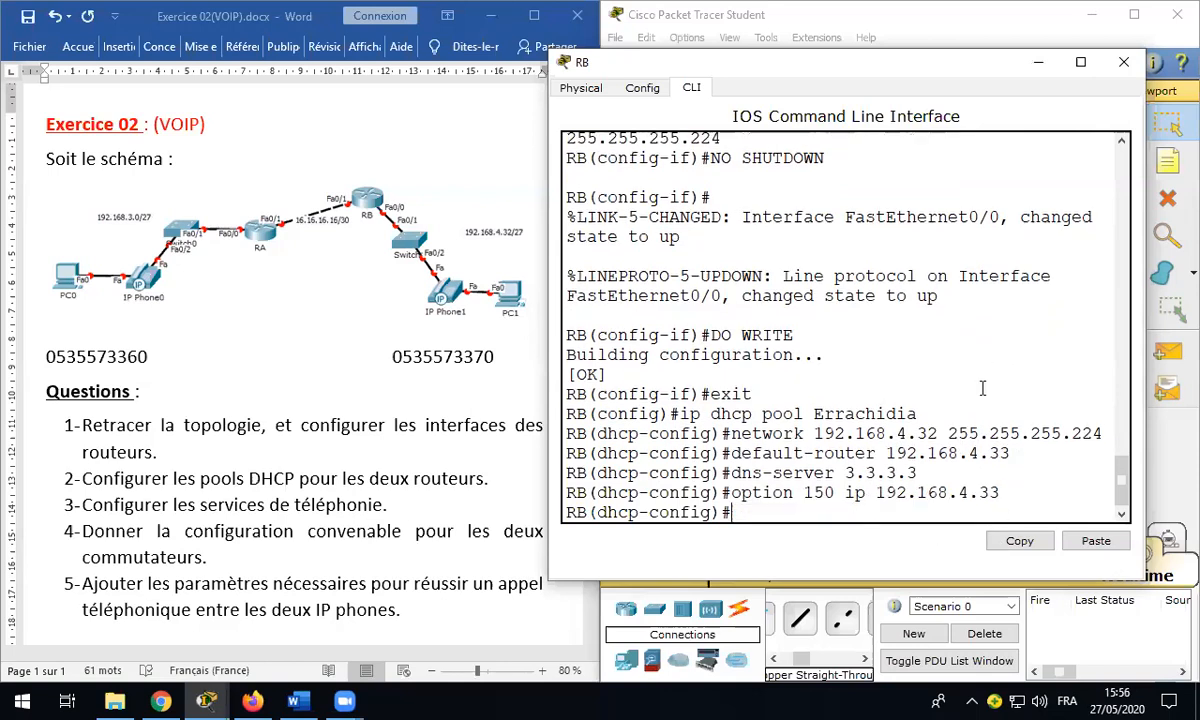
type("do write")
key("Return")
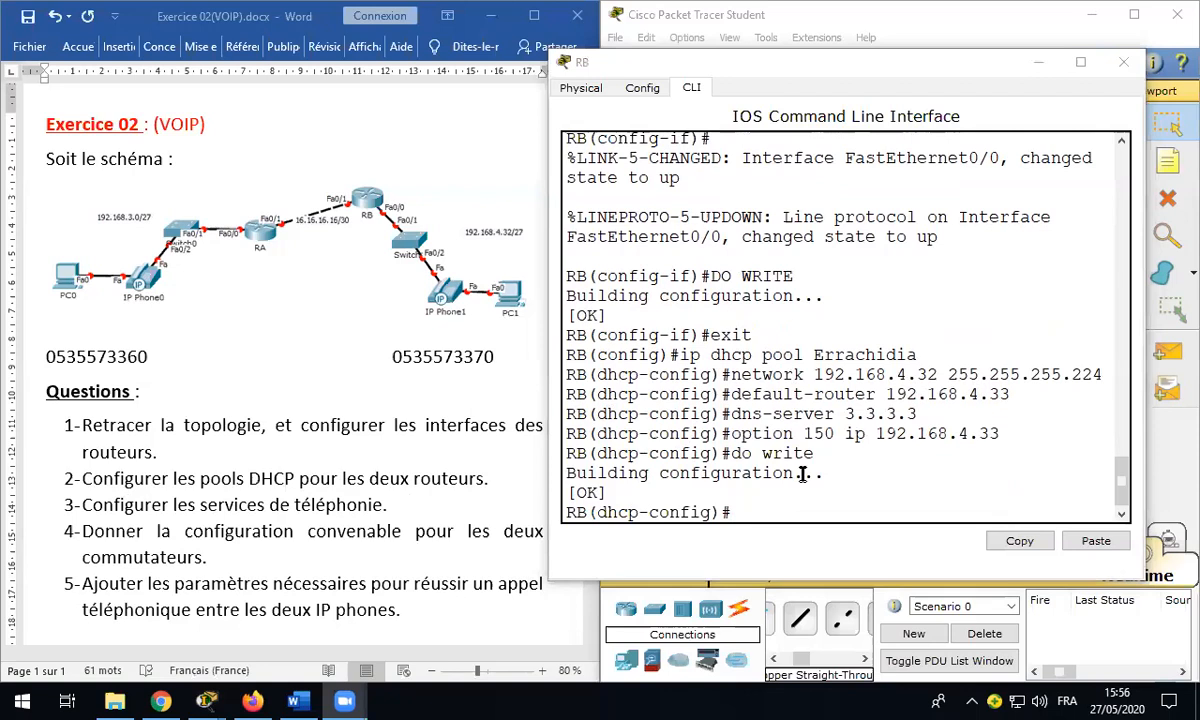
Step: Check the saved pool commands in RB's terminal output and close RB's window
left_click_drag(750, 508, 577, 336)
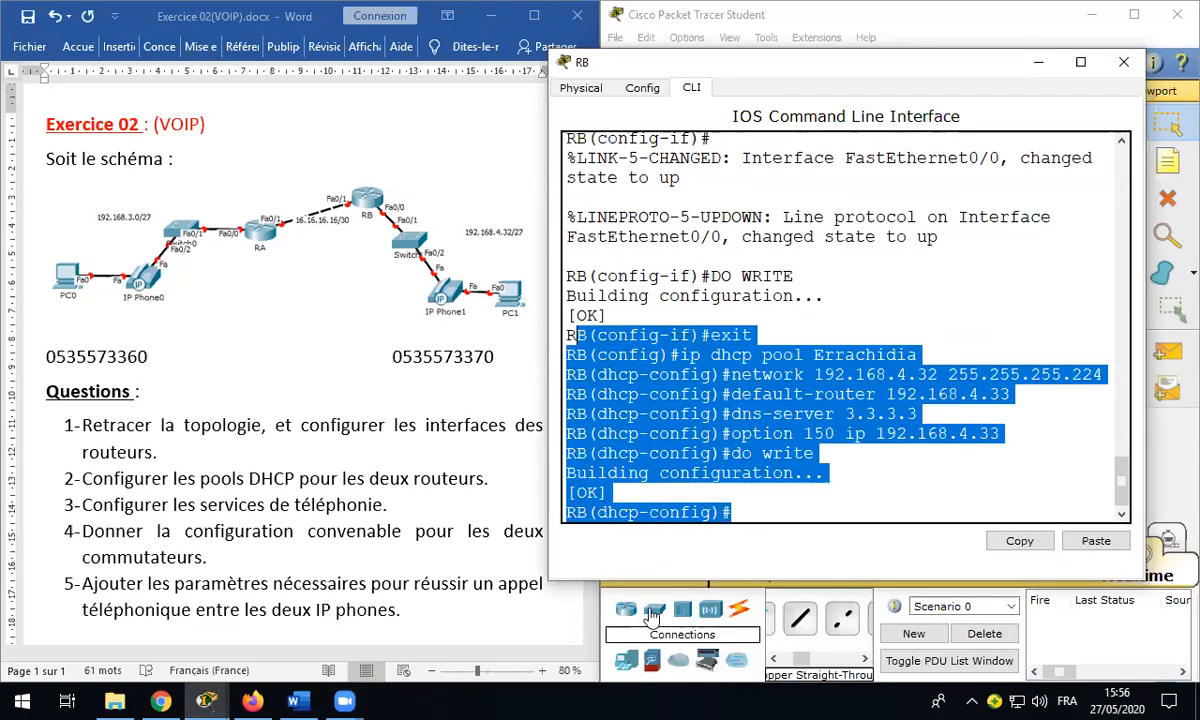
left_click(742, 434)
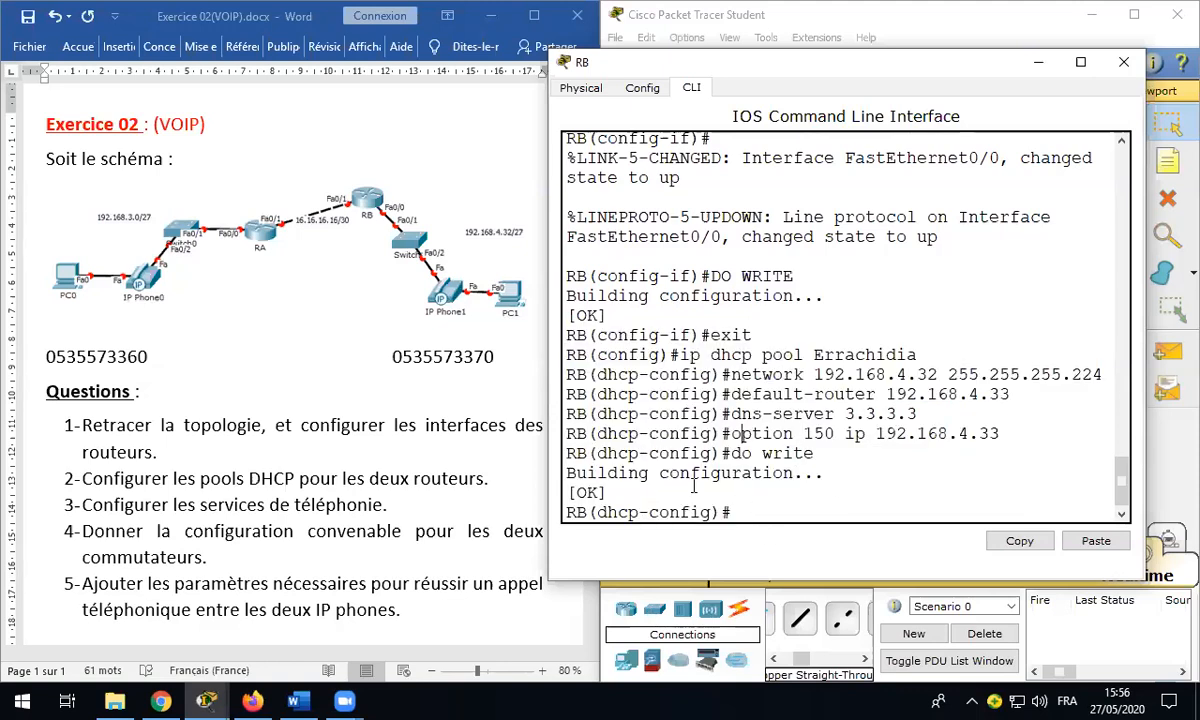
left_click_drag(568, 512, 610, 512)
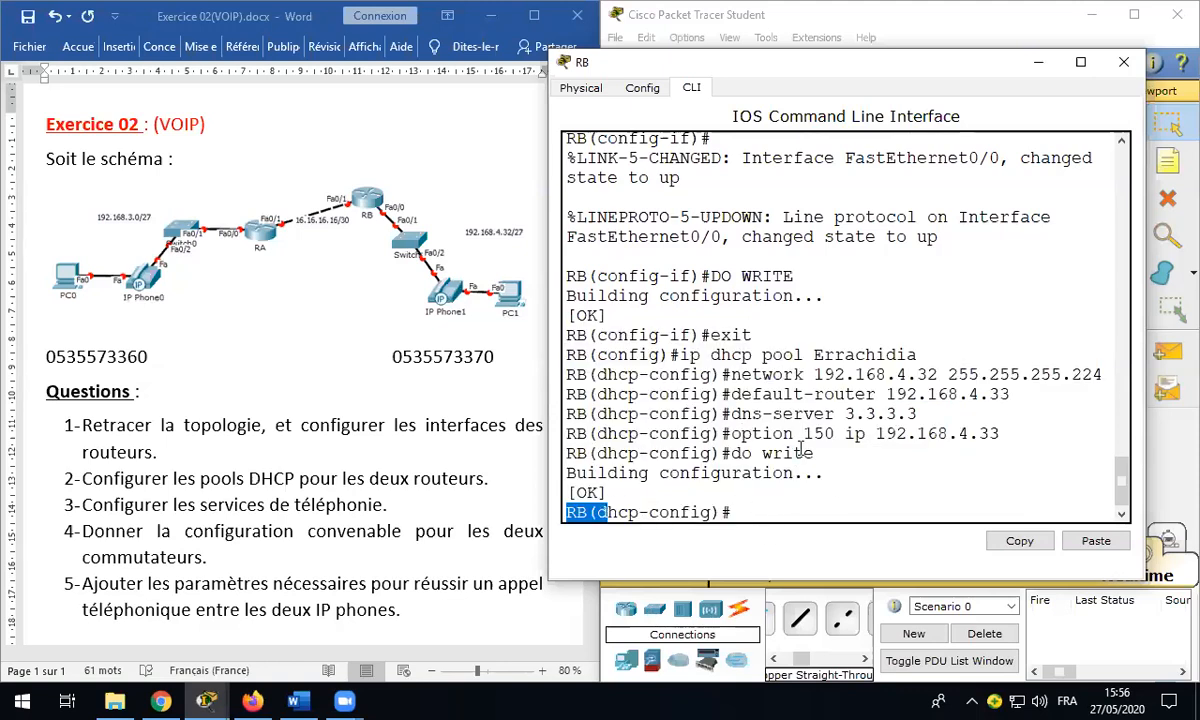
left_click(1124, 64)
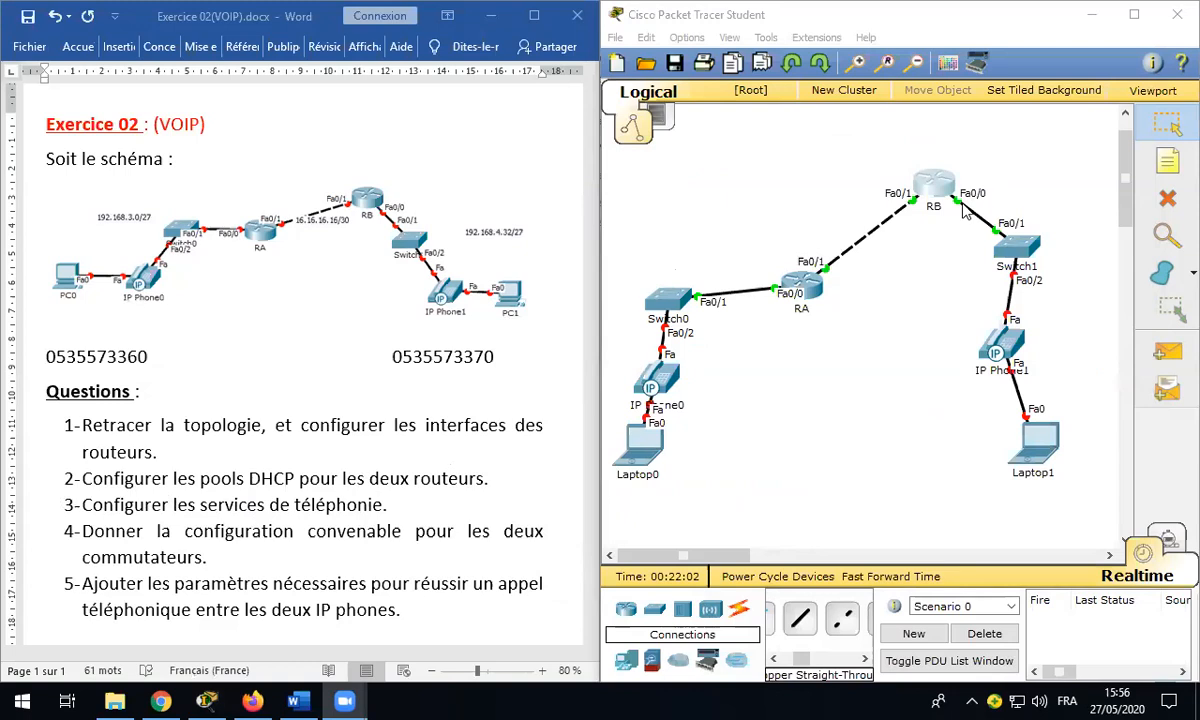
Step: Open RA's CLI and exit the DHCP pool back to global configuration mode
left_click(815, 290)
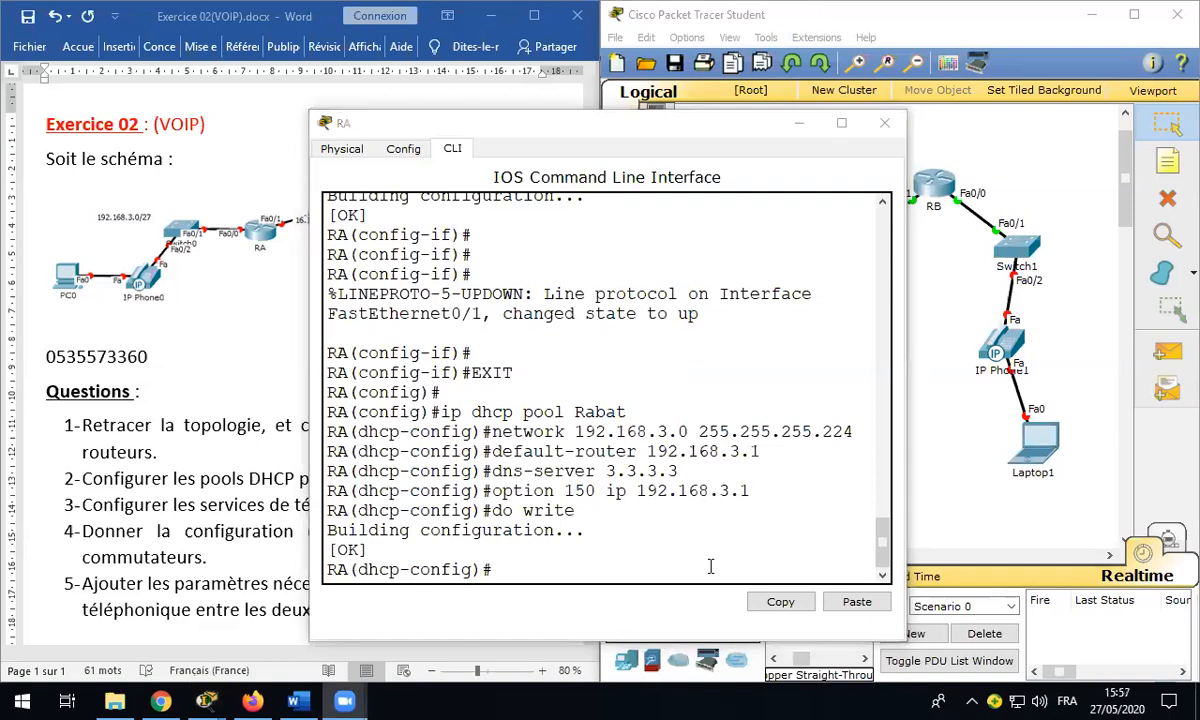
left_click(534, 569)
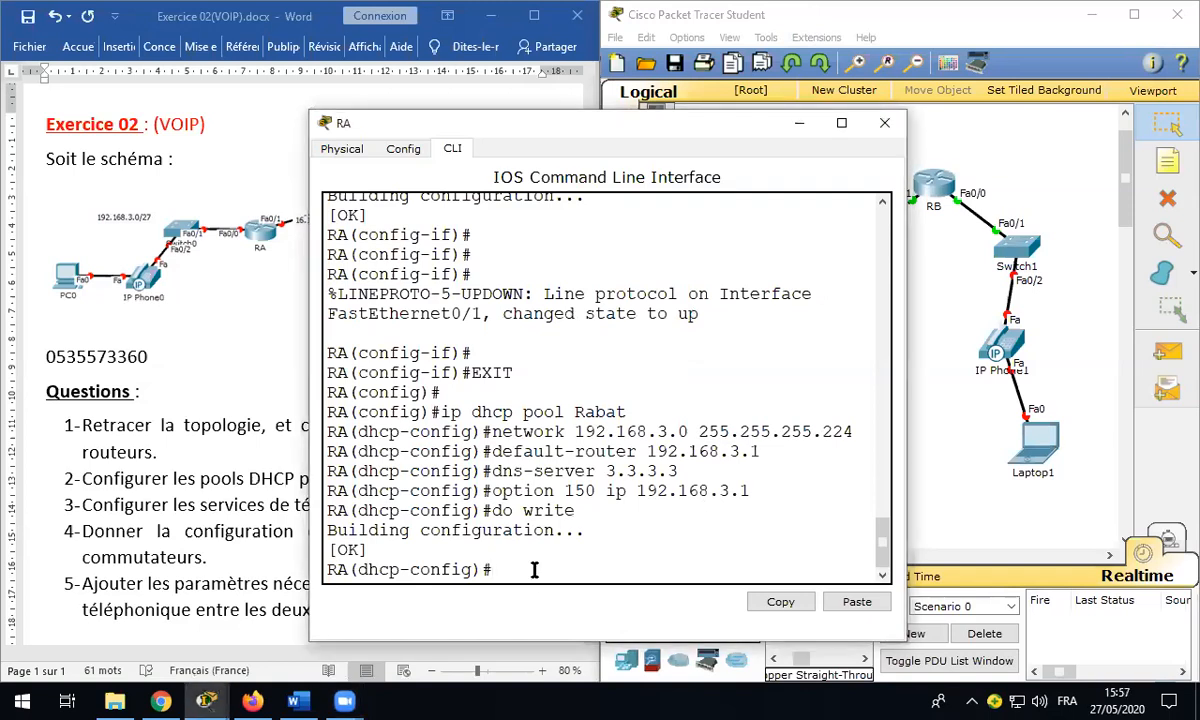
type("exit")
key("Return")
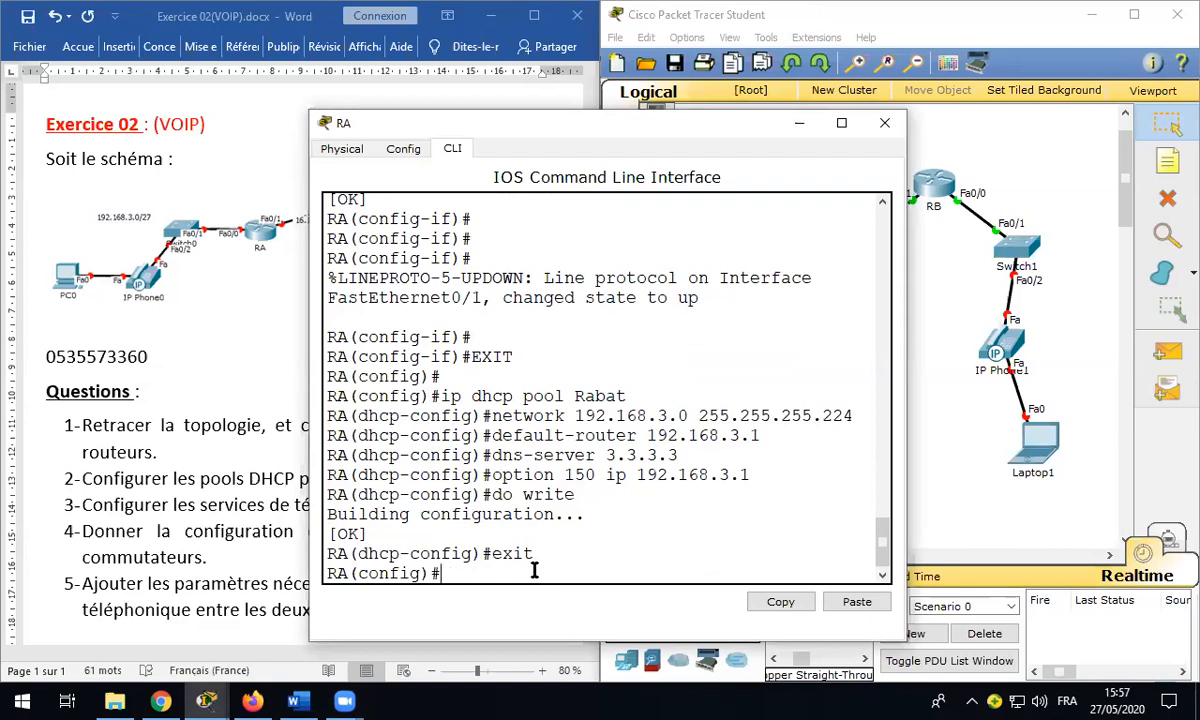
Step: List RA's global configuration commands with ? and page through to the end
type("?")
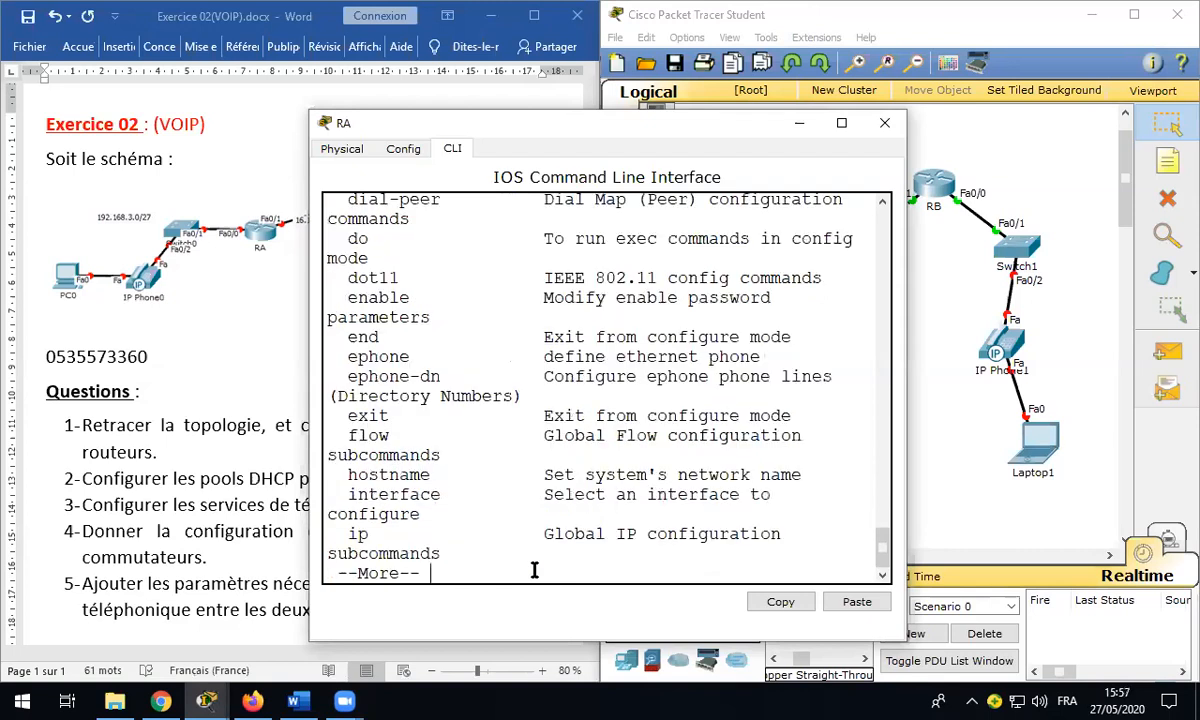
key("Return")
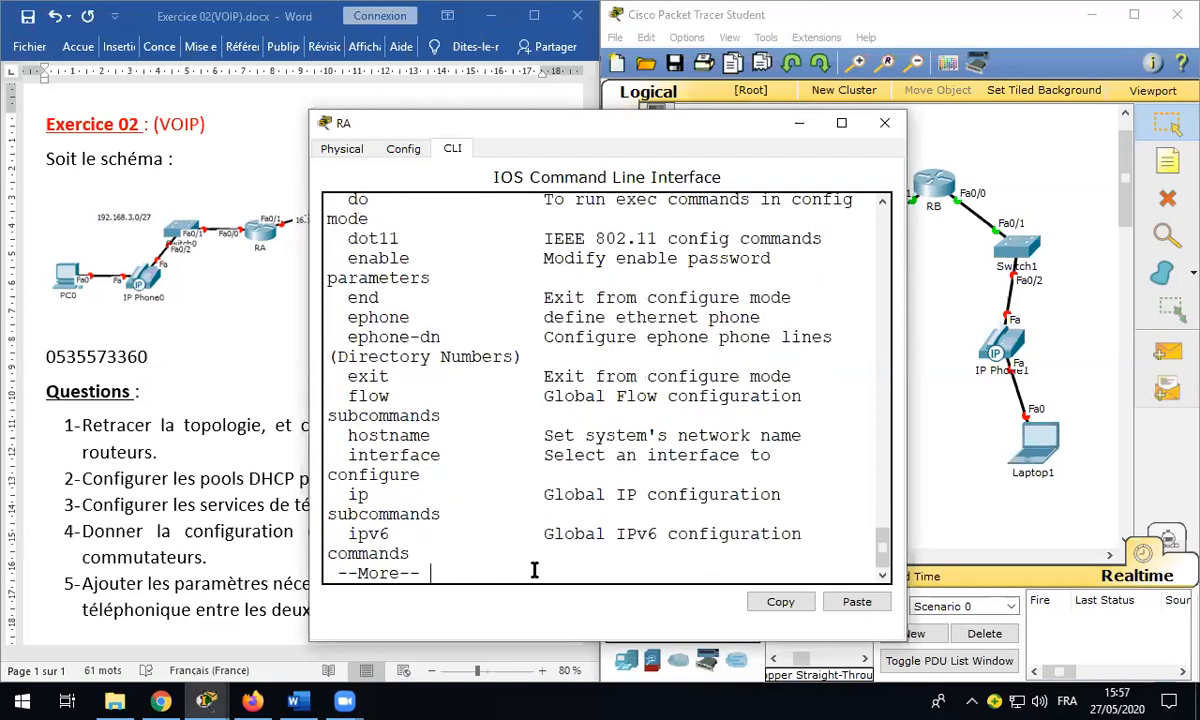
key("Return")
key("Return")
key("Return")
key("Return")
key("Return")
key("Return")
key("Return")
key("Return")
key("Return")
key("Return")
key("Return")
key("Return")
key("Return")
key("Return")
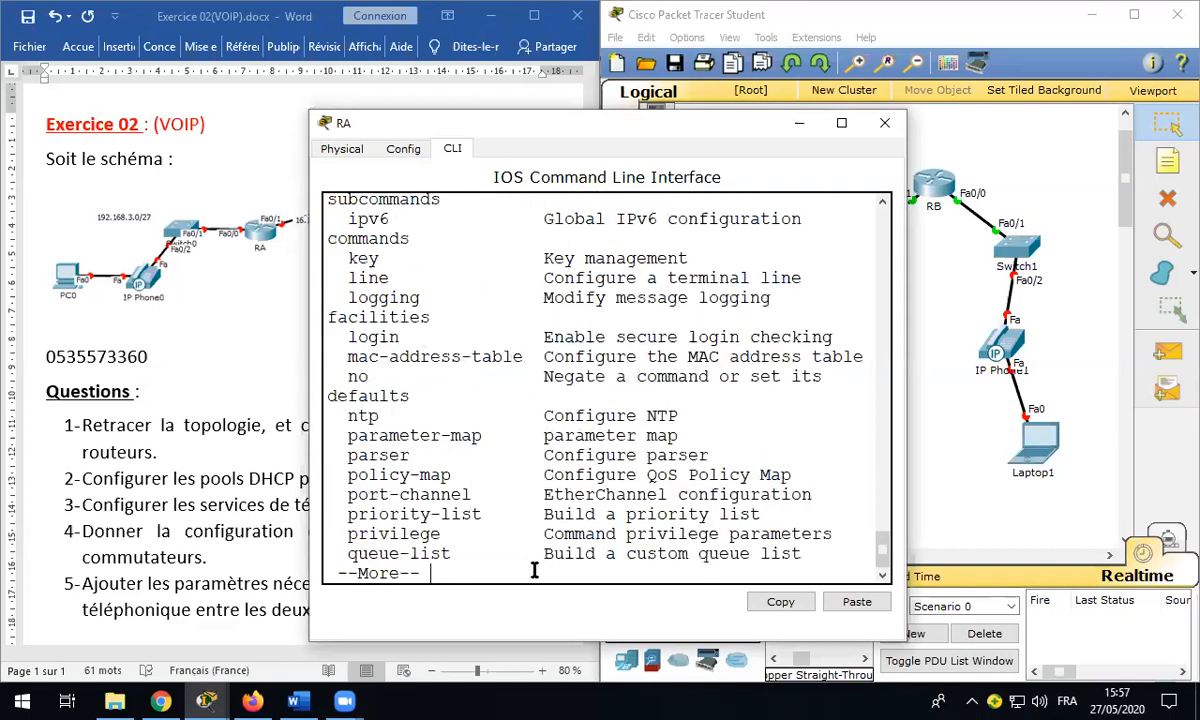
key("Return")
key("Return")
key("Return")
key("Return")
key("Return")
key("Return")
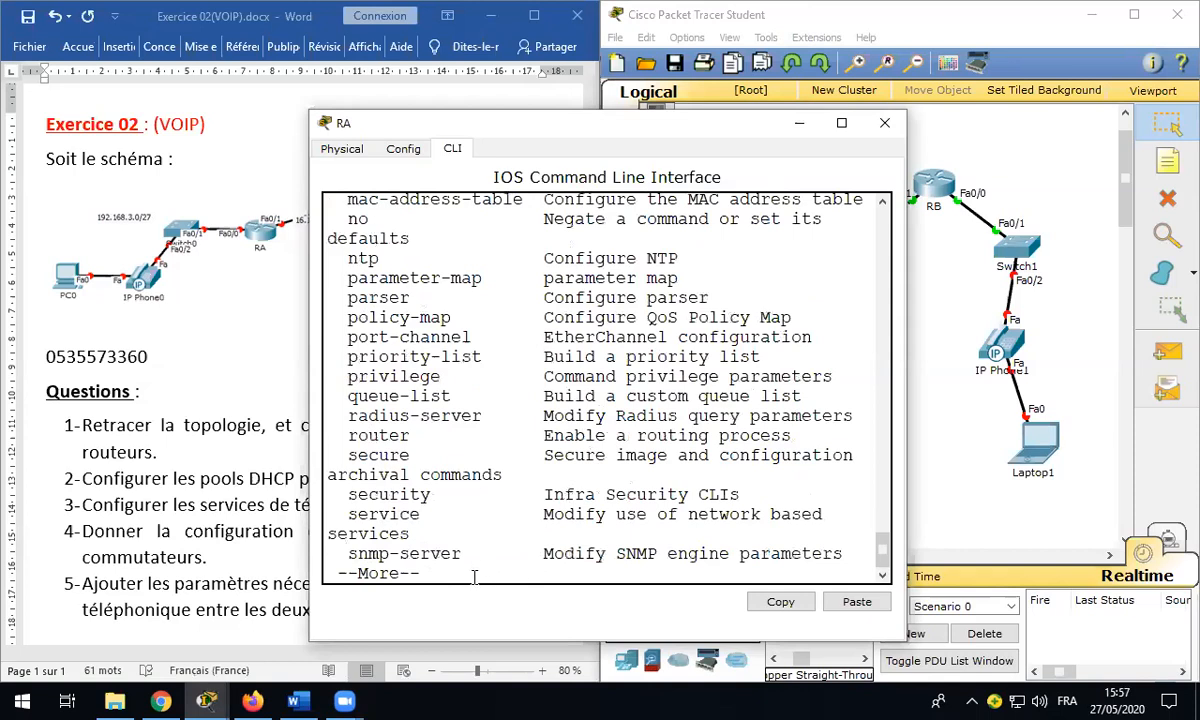
key("space")
key("Return")
key("Return")
key("Return")
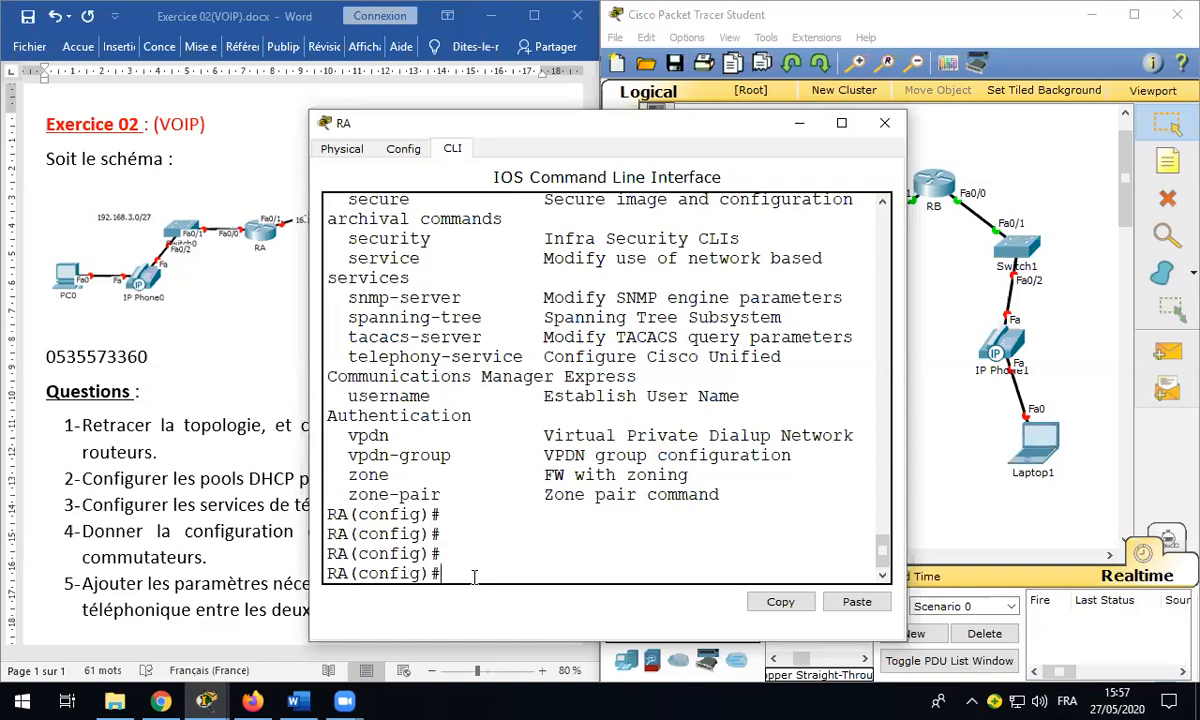
Step: Enter telephony-service mode on RA, correcting the misspelled command
type("telphony-service")
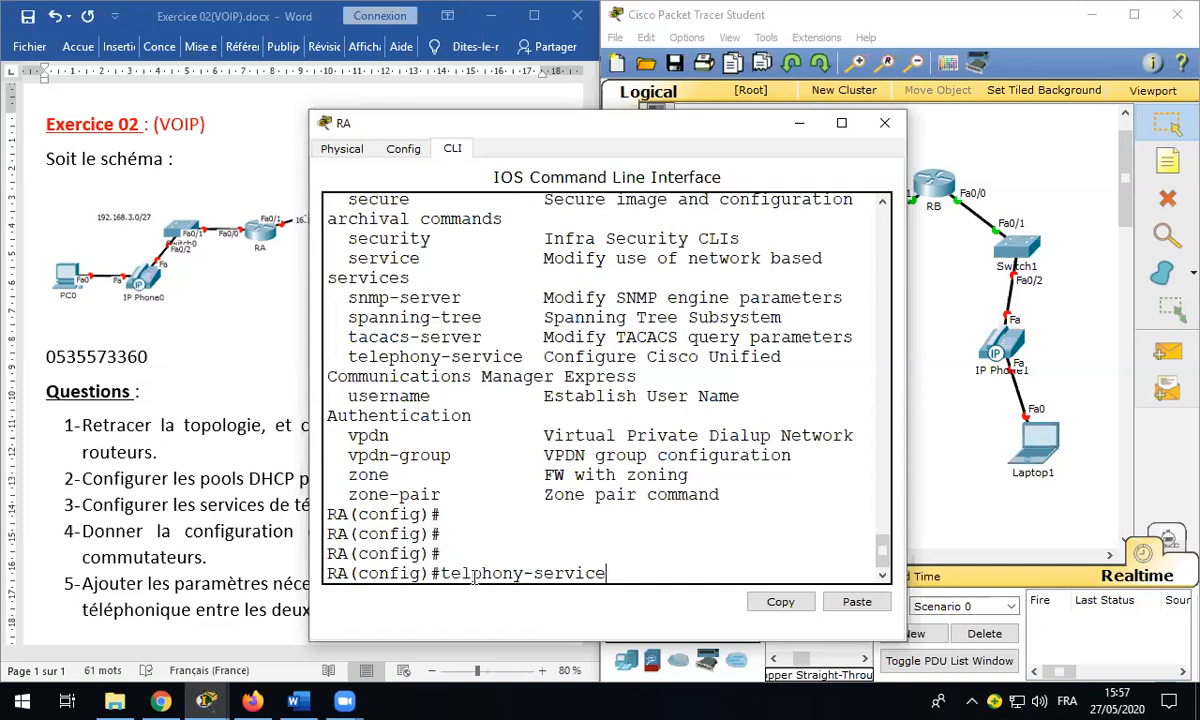
key("Return")
key("Up")
key("Left")
key("Left")
key("Left")
key("Left")
key("Left")
key("Left")
key("Left")
key("Left")
key("Left")
key("Left")
key("Left")
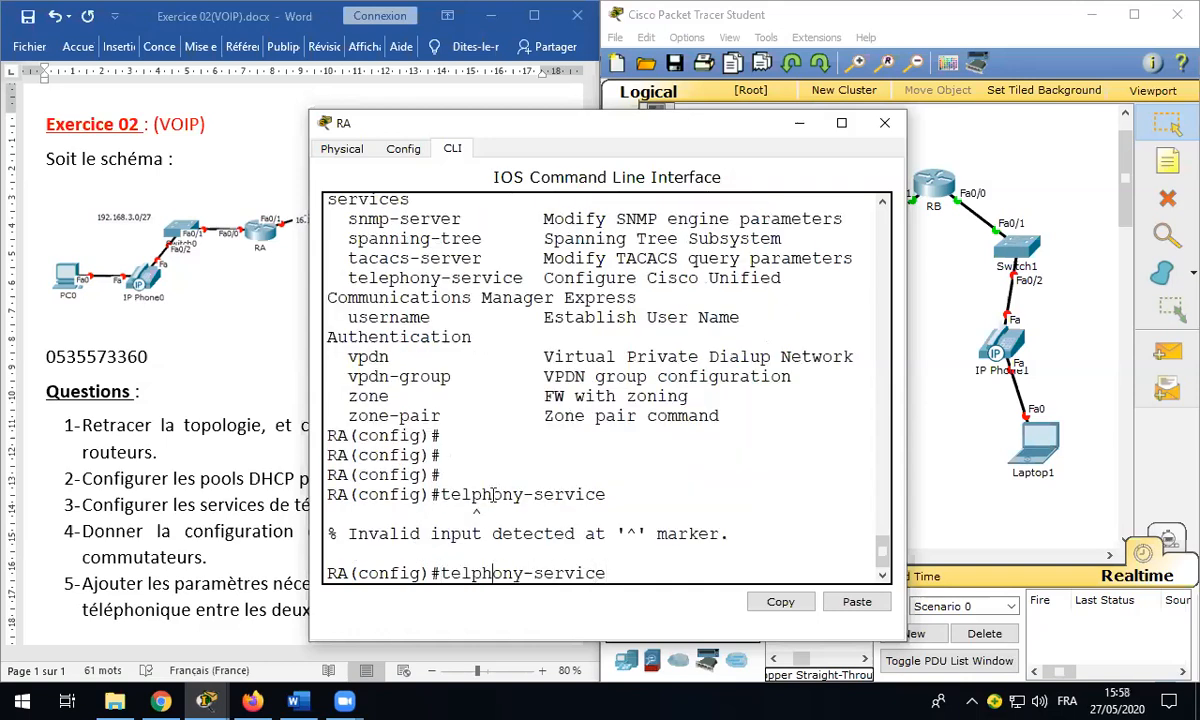
key("Left")
key("Left")
type("e")
key("Return")
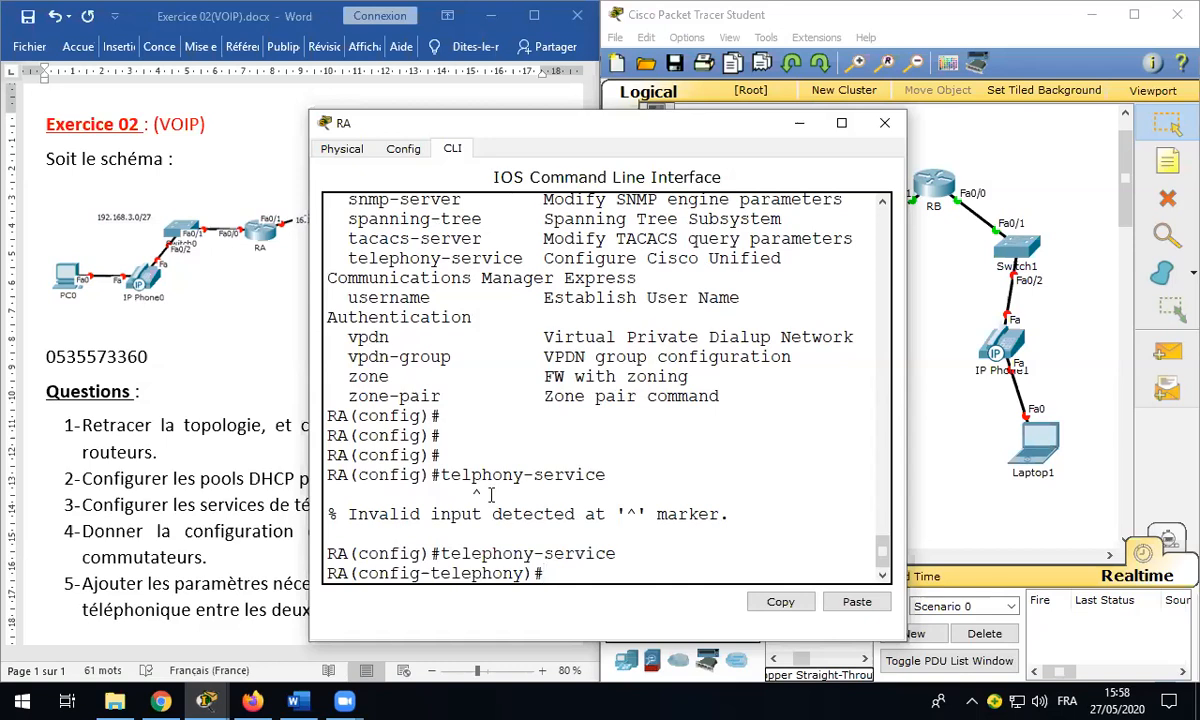
Step: Limit RA's telephony service to max-ephones 3 and max-dn 3
type("max-ephoes ")
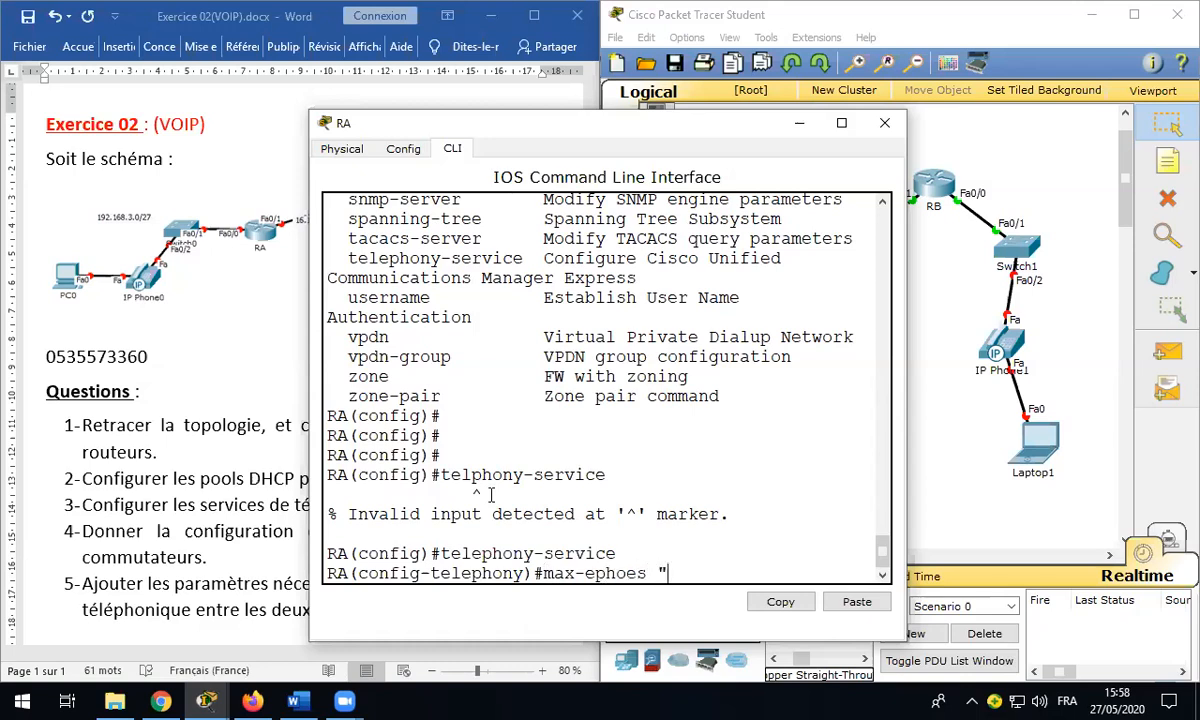
type("3")
key("Return")
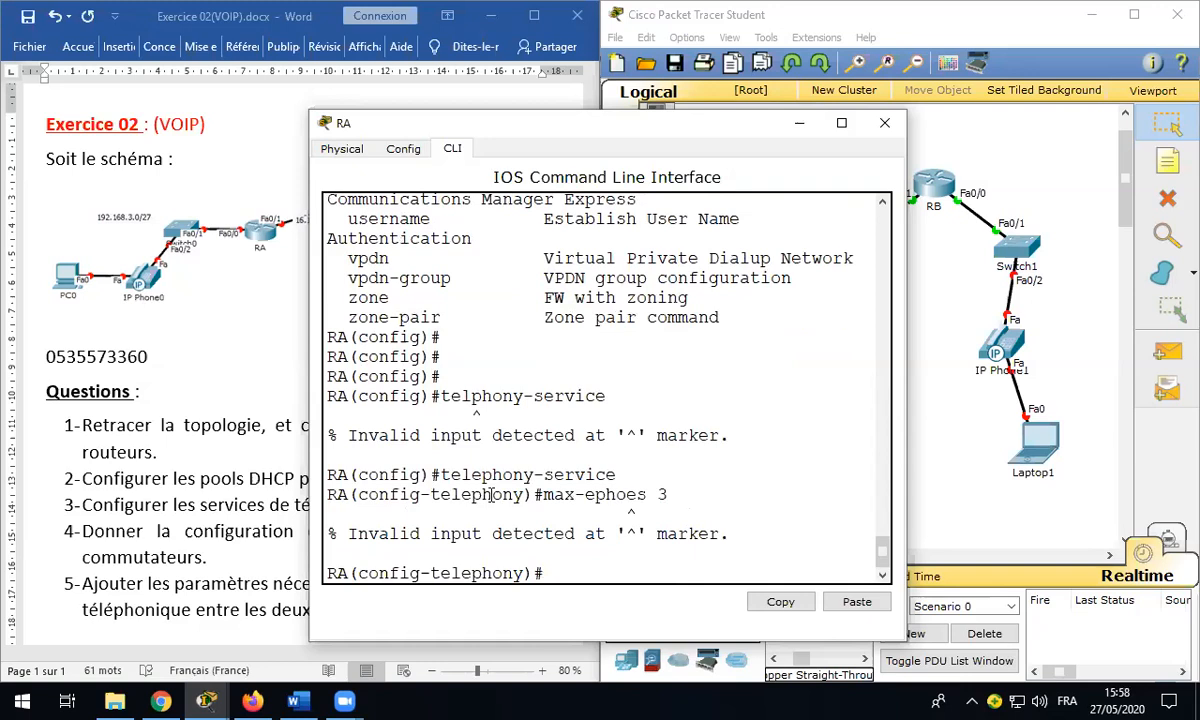
key("Up")
key("Left")
key("Left")
key("Left")
key("Left")
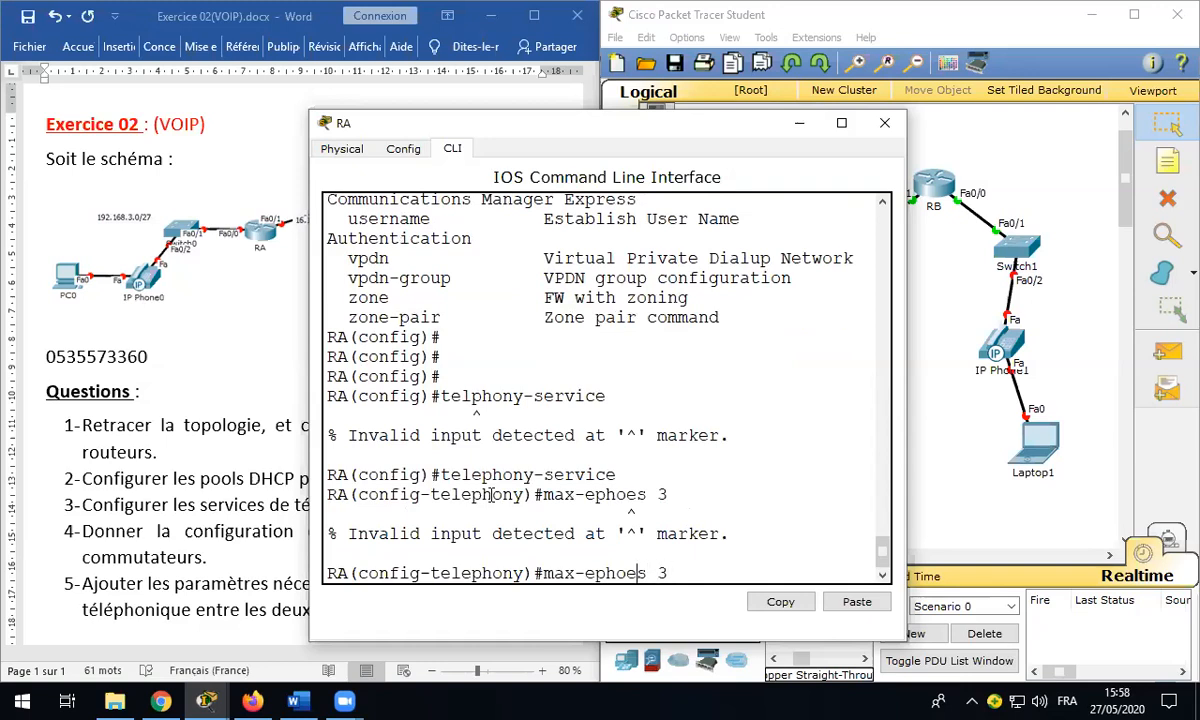
type("n")
key("Return")
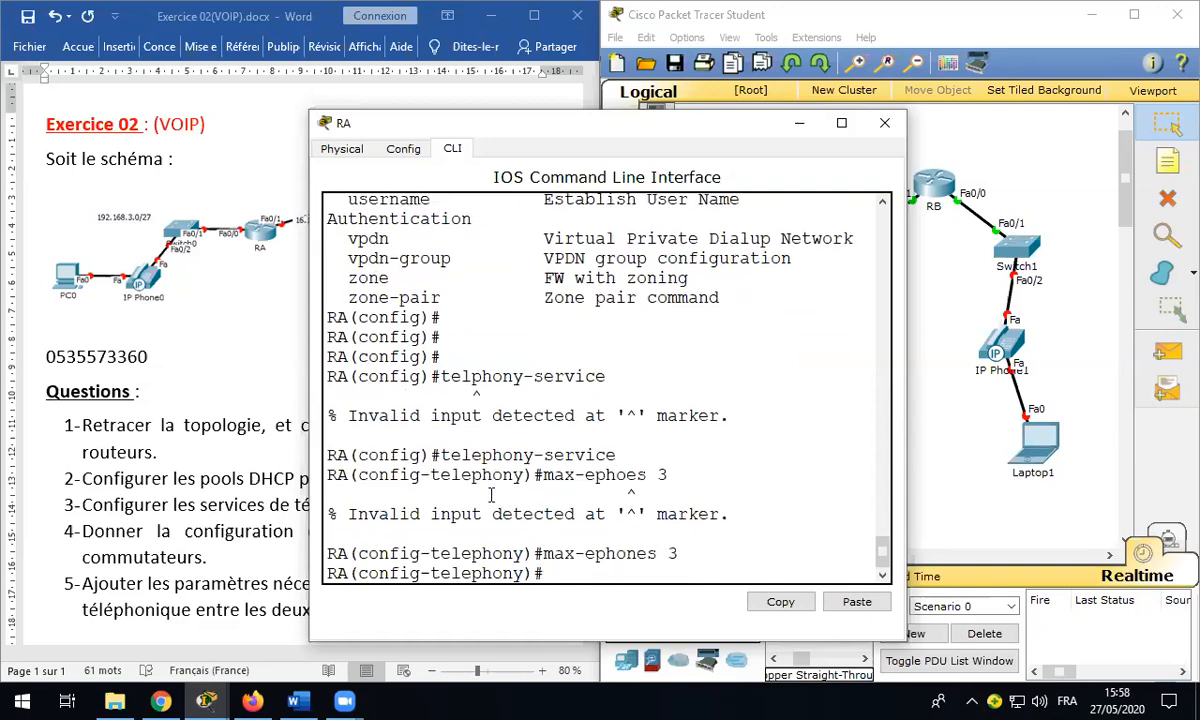
type("max-dn 3")
key("Return")
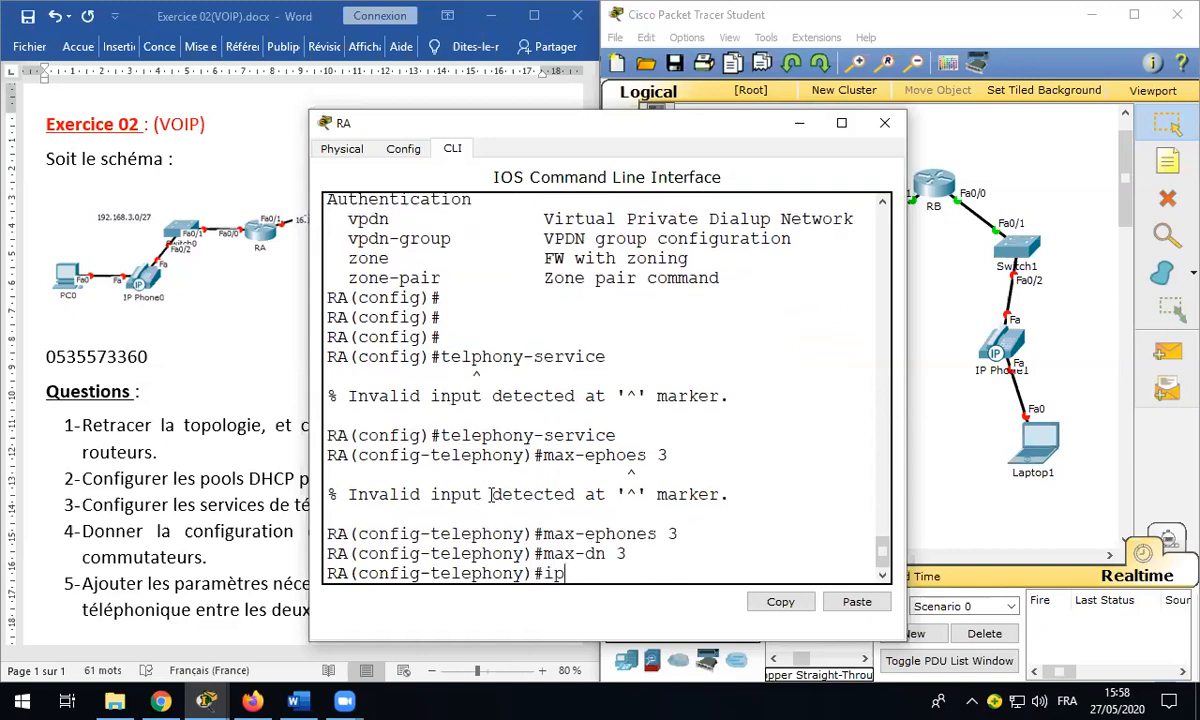
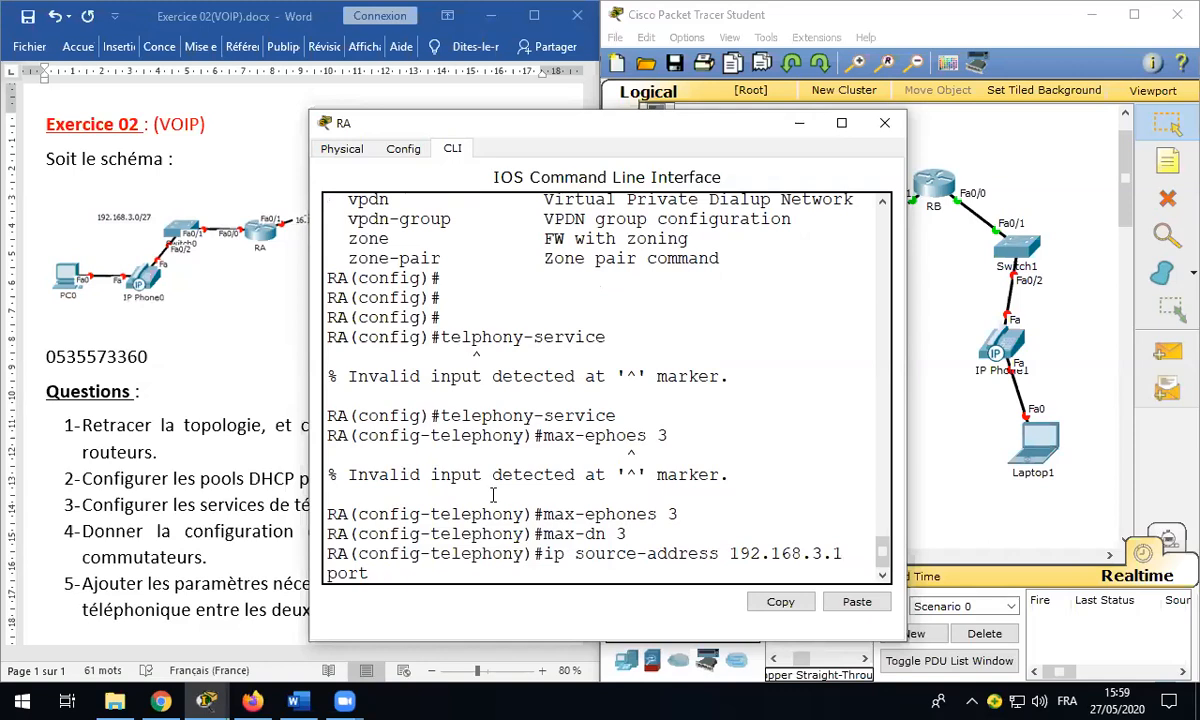
Step: Set RA's telephony source address 192.168.3.1 port 2020 and auto assign 1 to 3
key("Return")
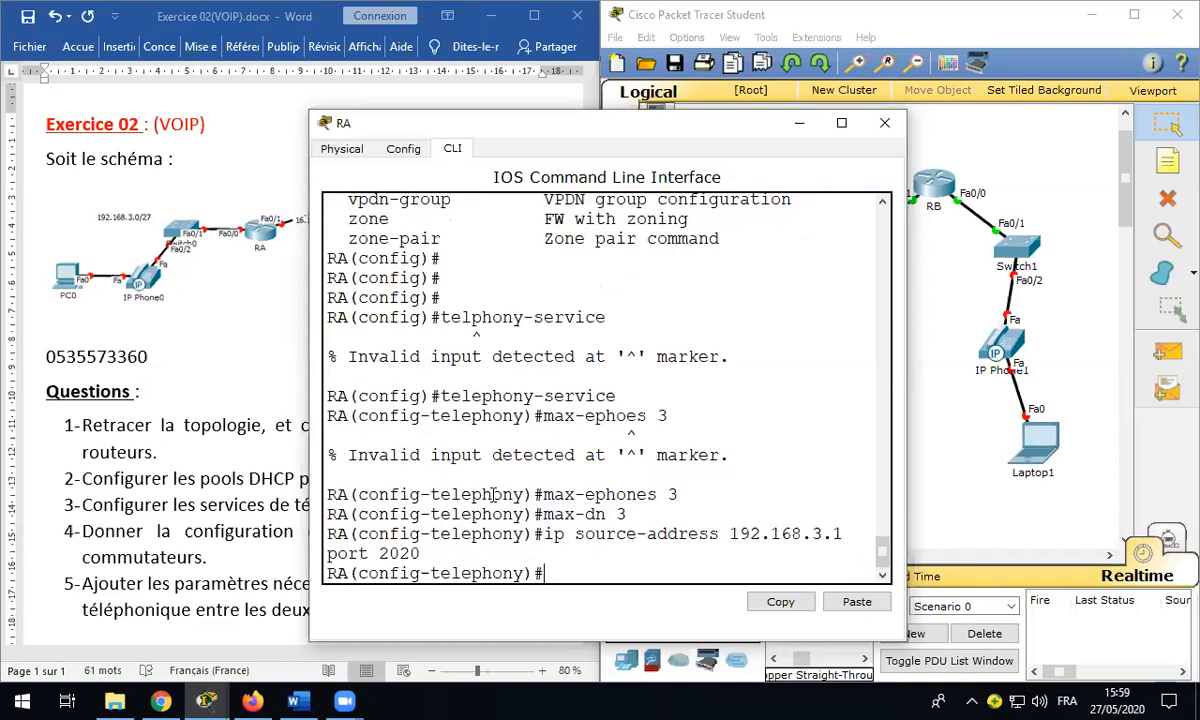
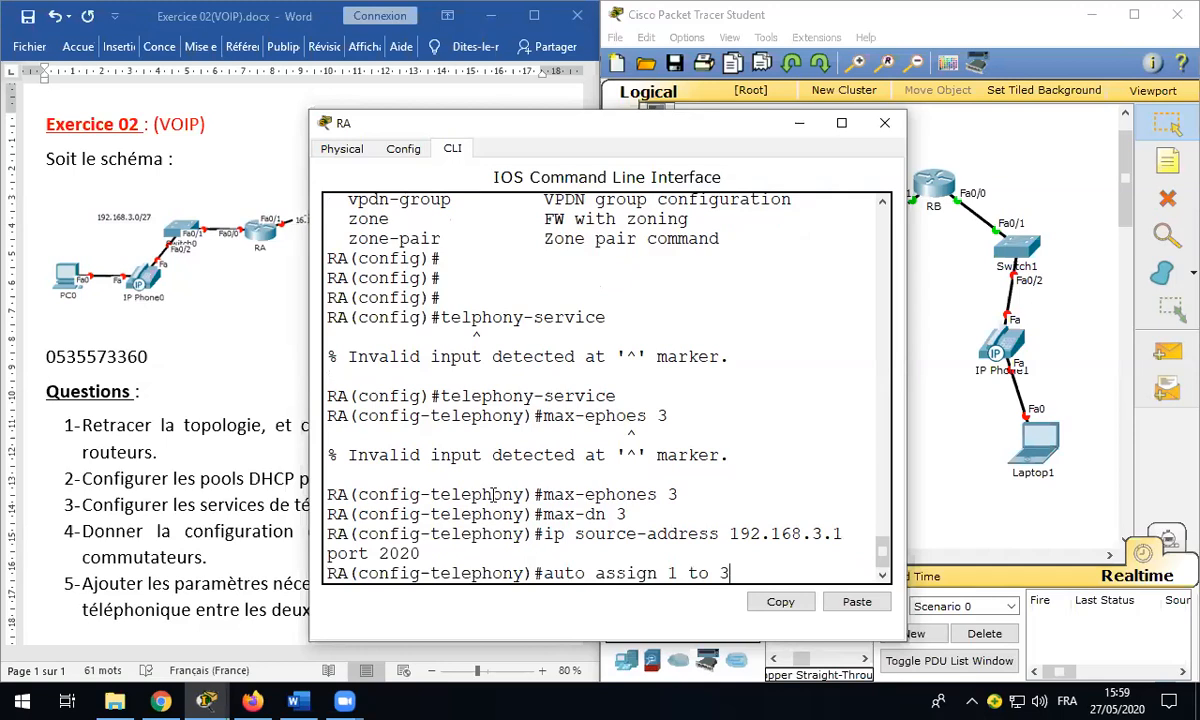
key("Return")
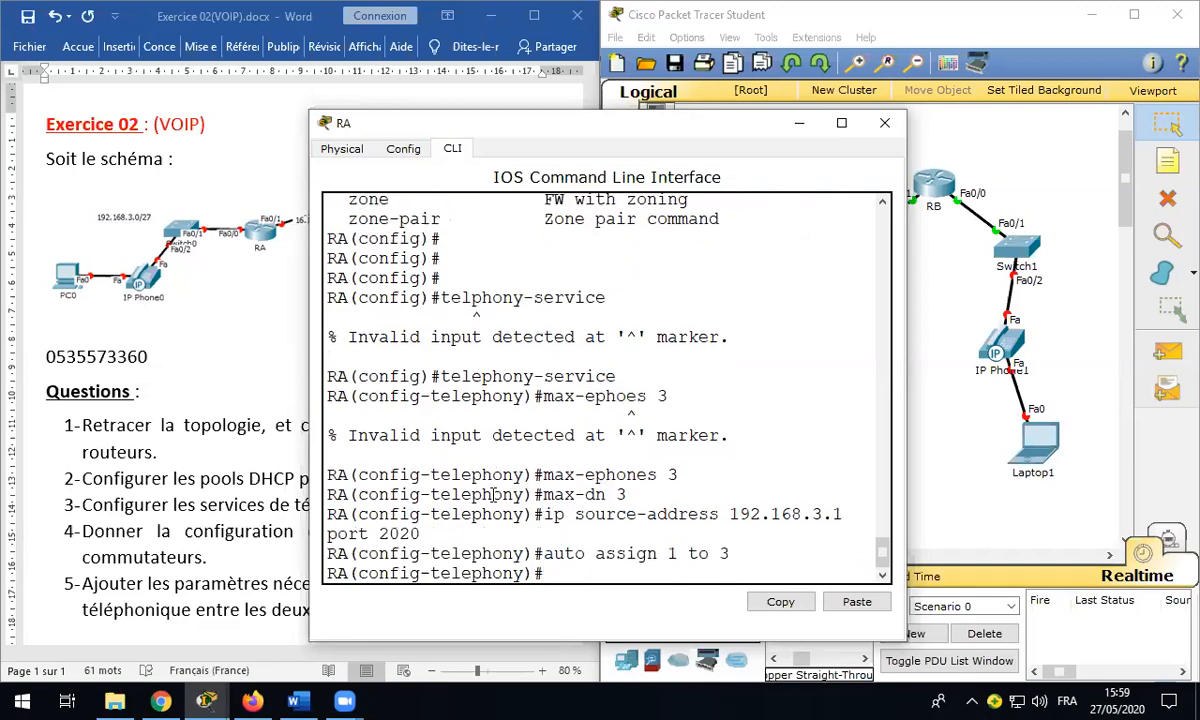
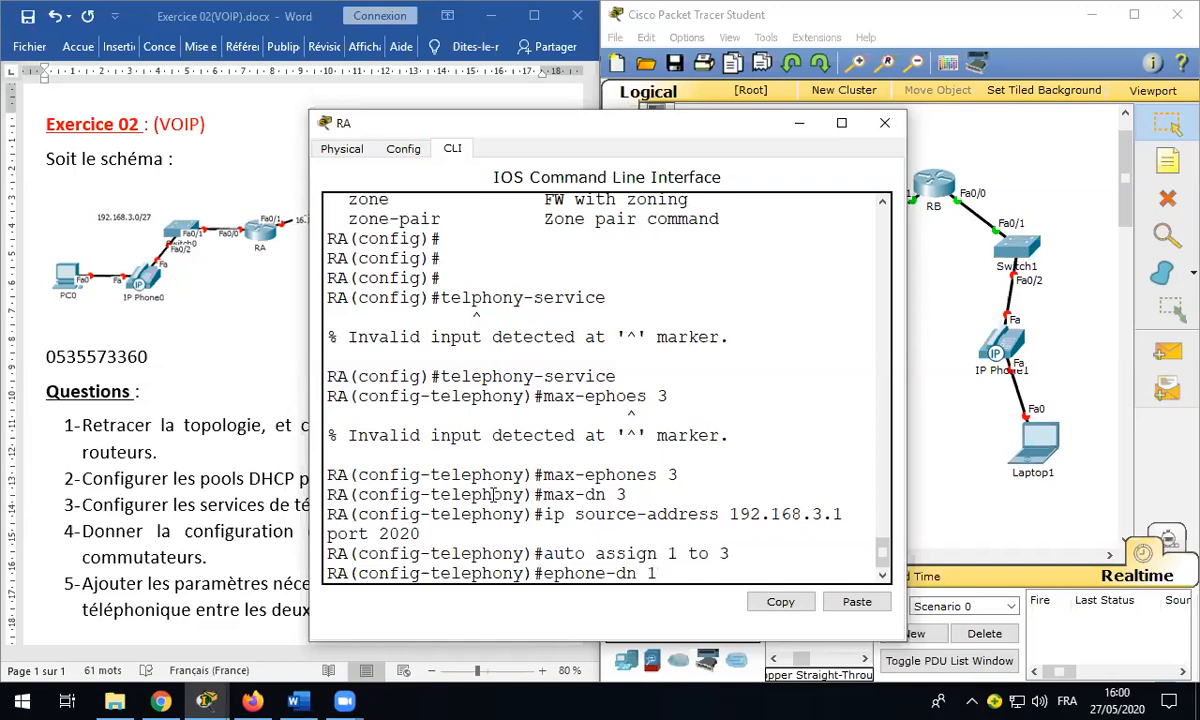
key("Return")
key("Return")
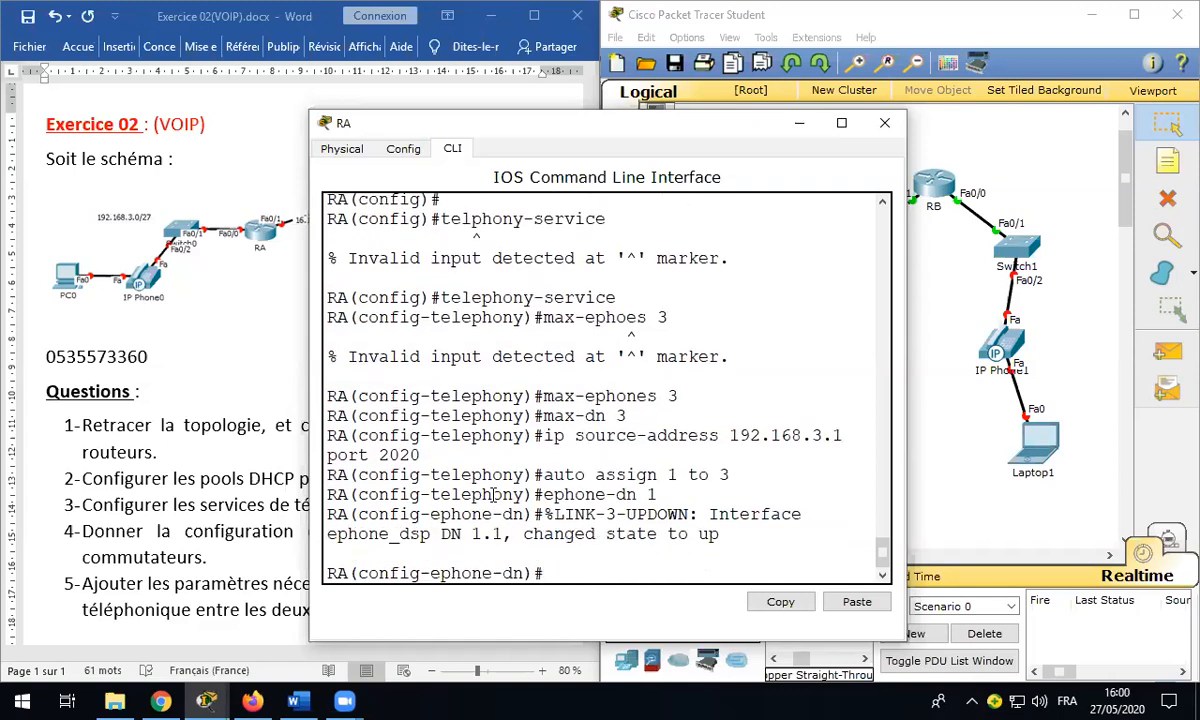
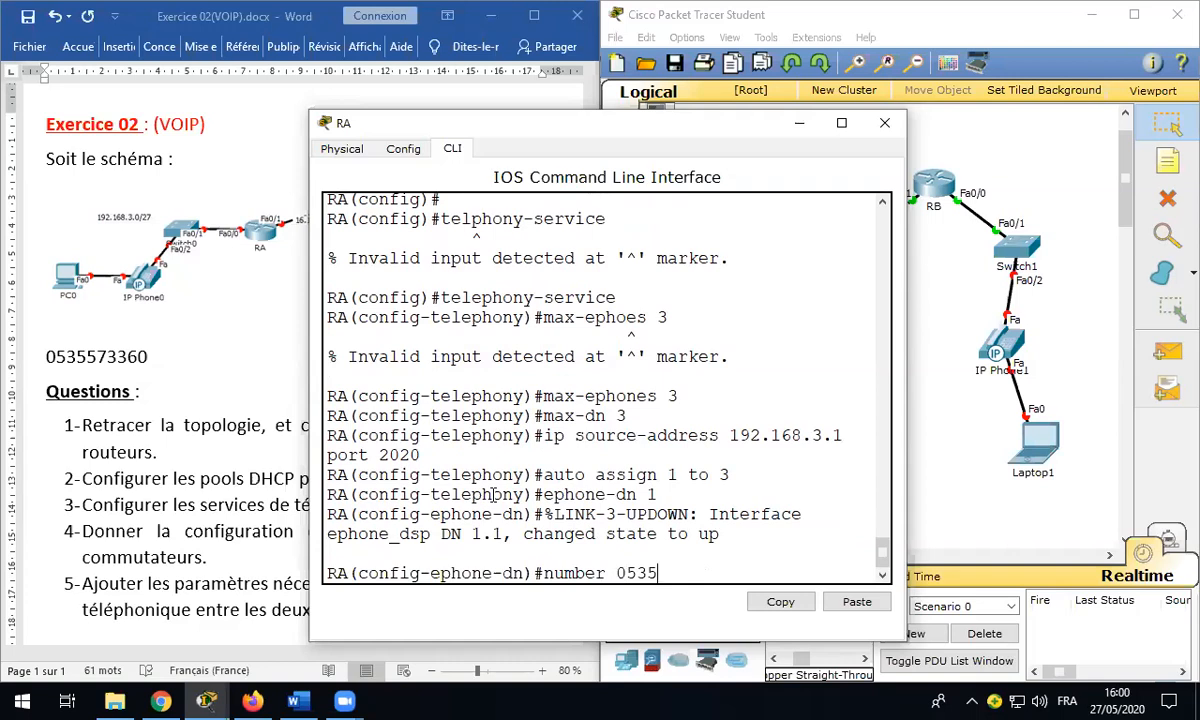
key("Return")
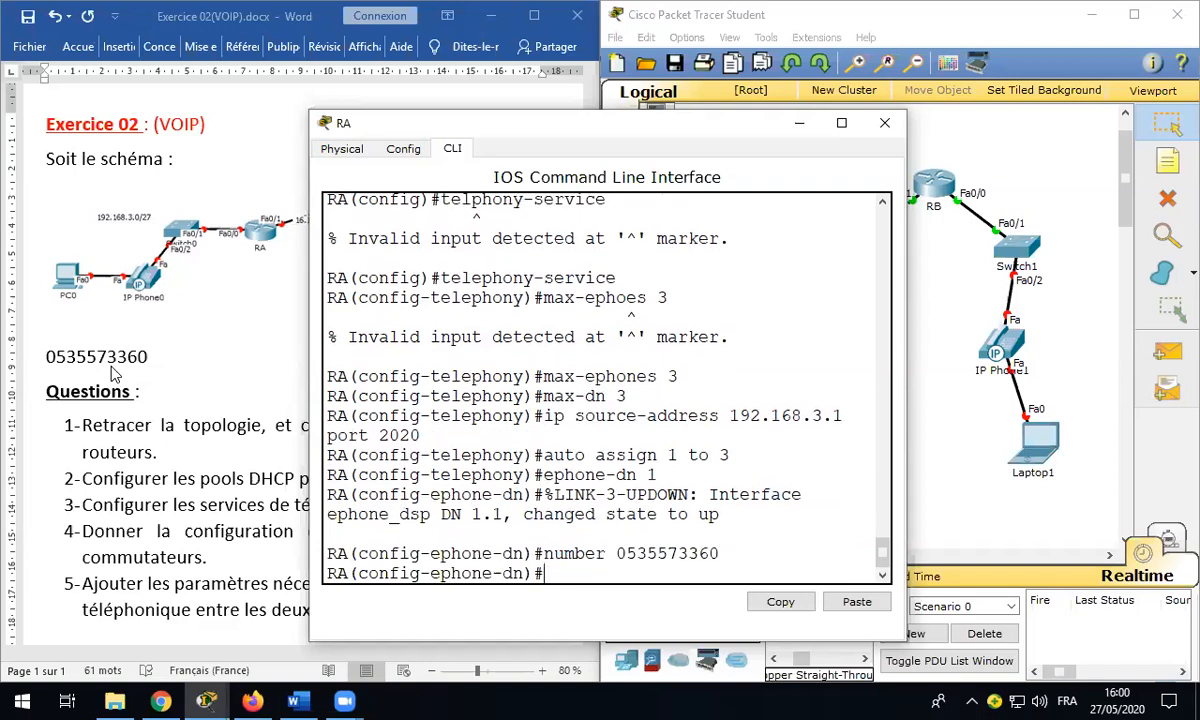
key("Return")
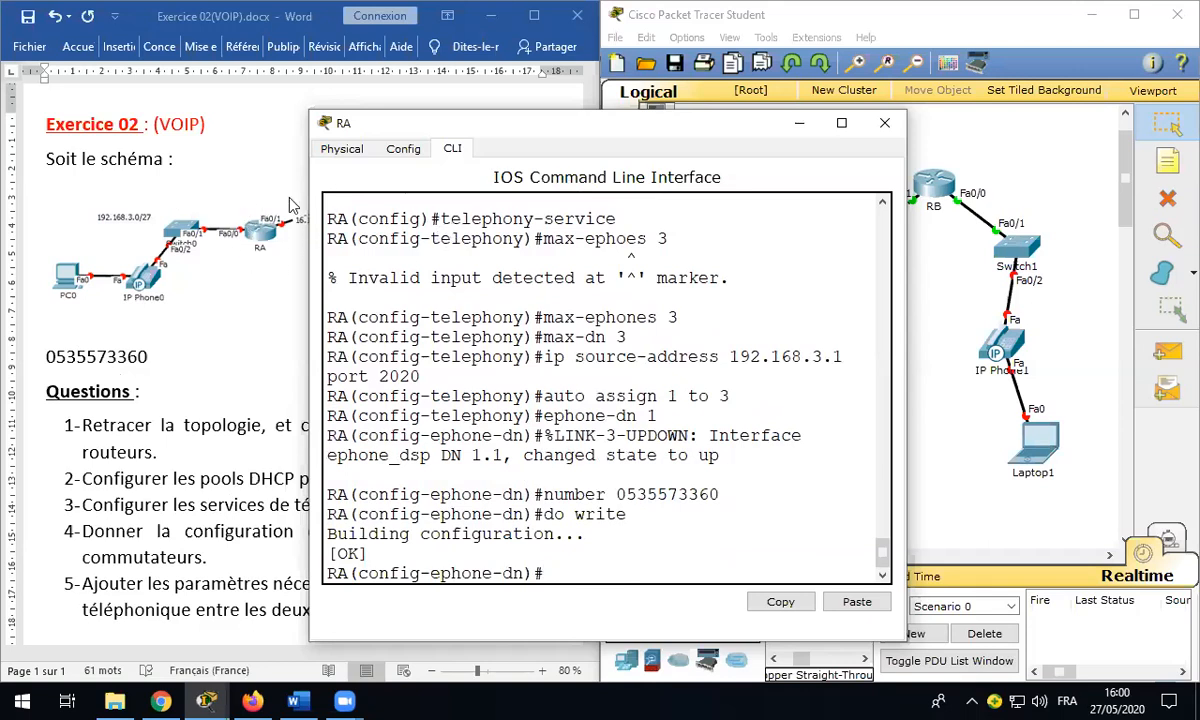
left_click(884, 122)
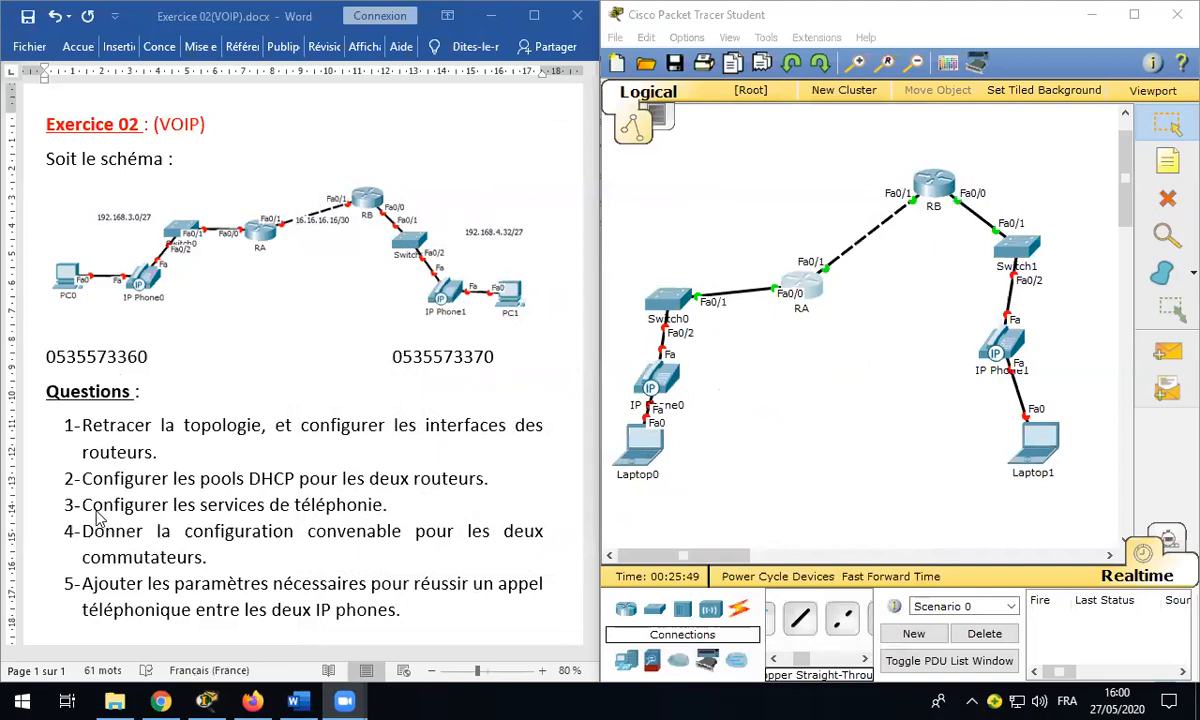
Step: Bring the network workspace forward to reach router RB's command line
left_click(938, 187)
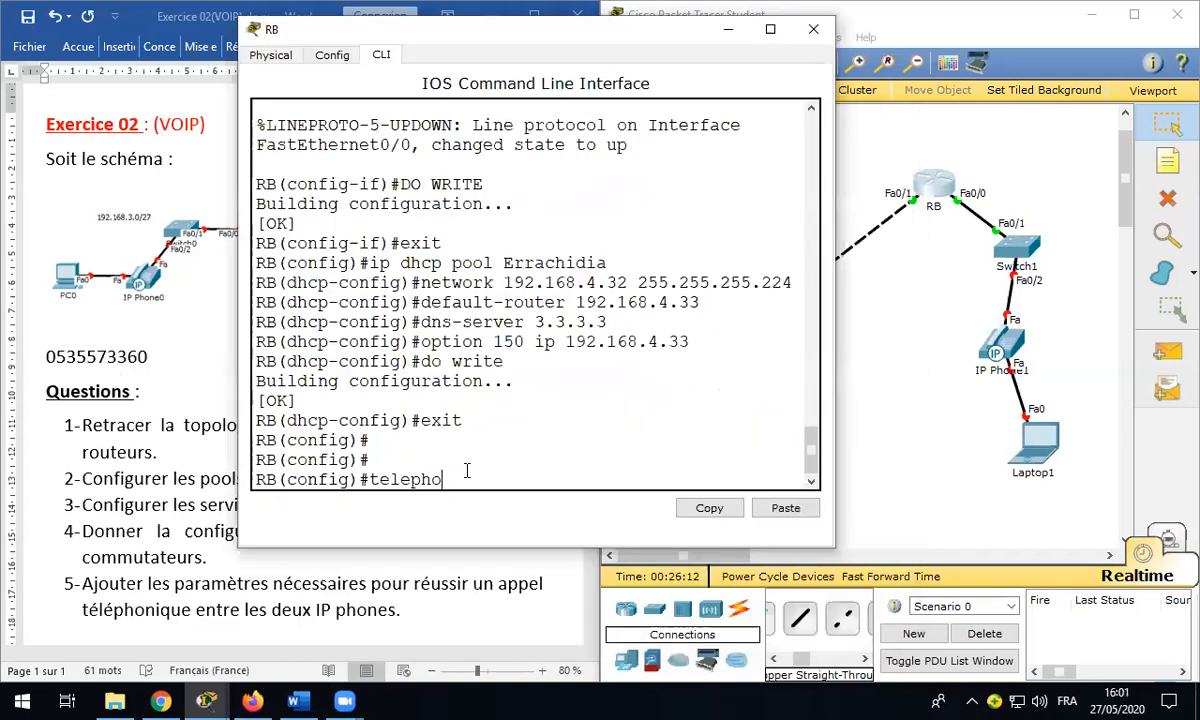
Step: Enter RB's telephony-service mode with max-ephones 3 and max-dn 3
type("ny-service")
key("Return")
type("max")
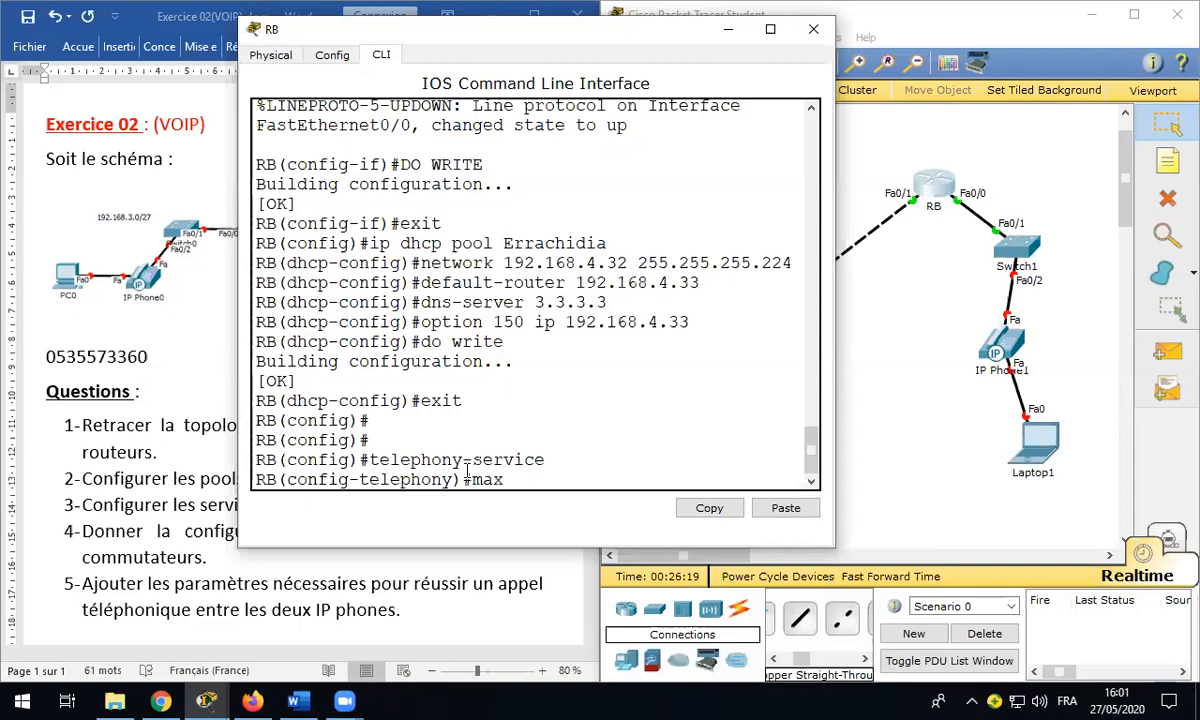
type("-ephon")
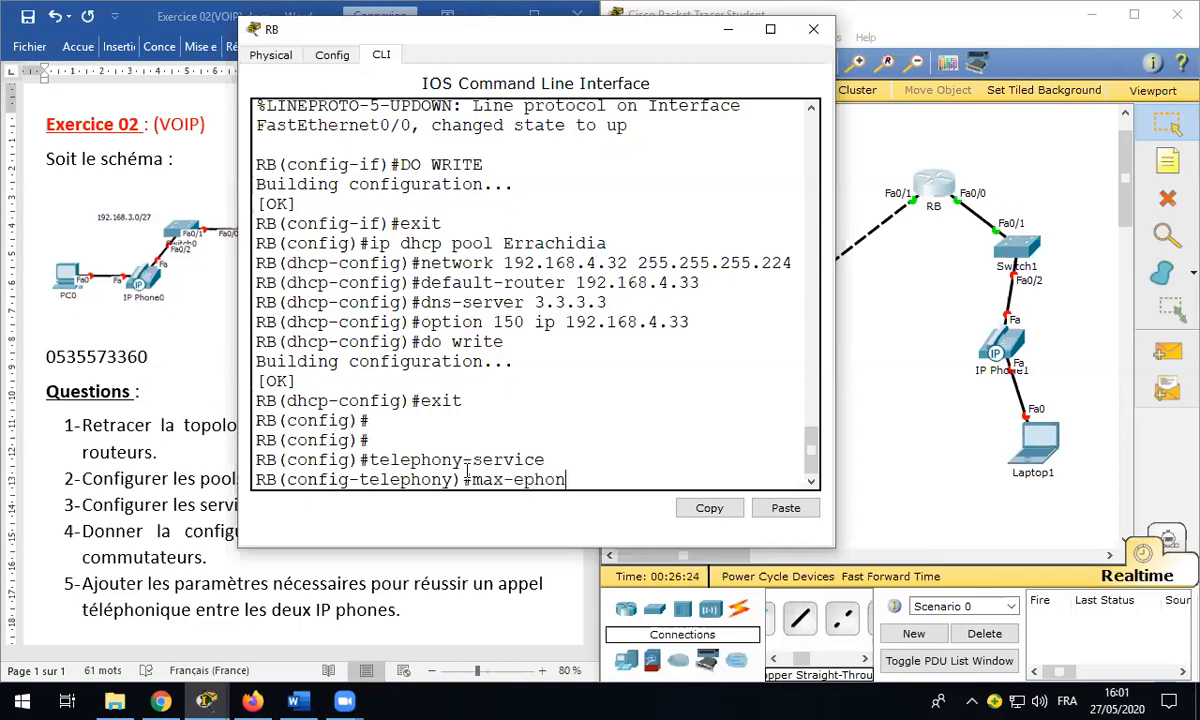
type("es 2")
key("BackSpace")
type("3")
key("Return")
type("max-dn 3")
key("Return")
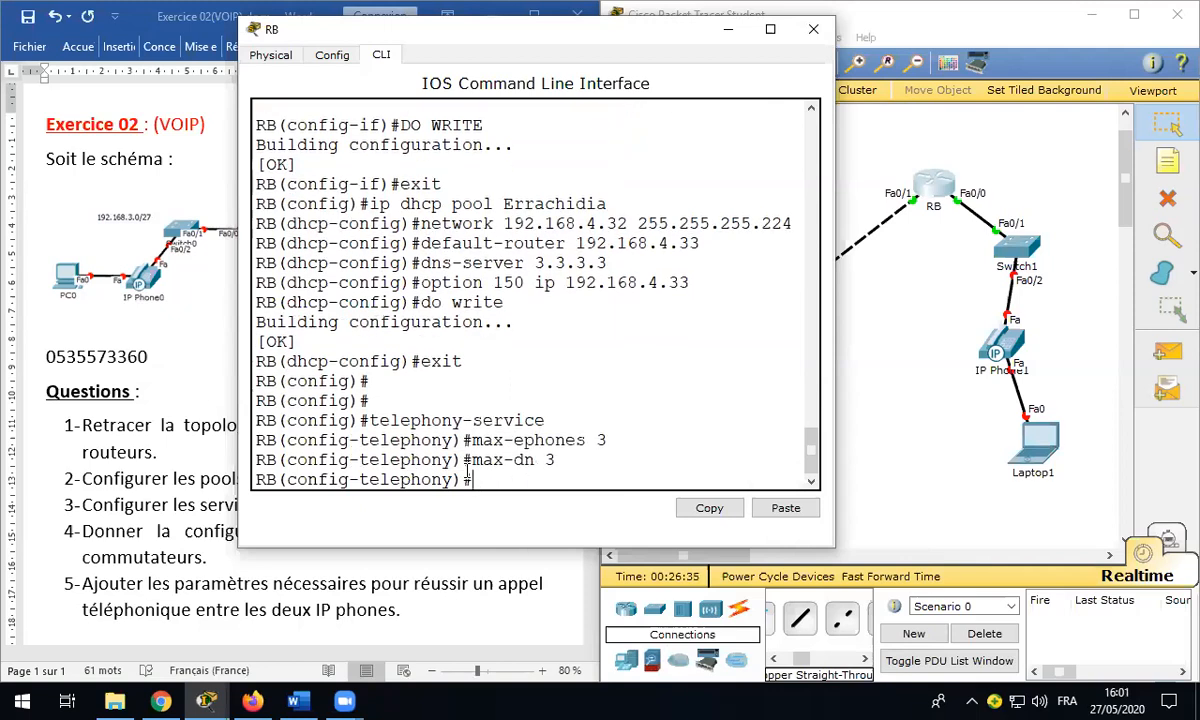
Step: Type ip source-address 192.168.4.33 port 2021 at RB's telephony prompt
type("ip source")
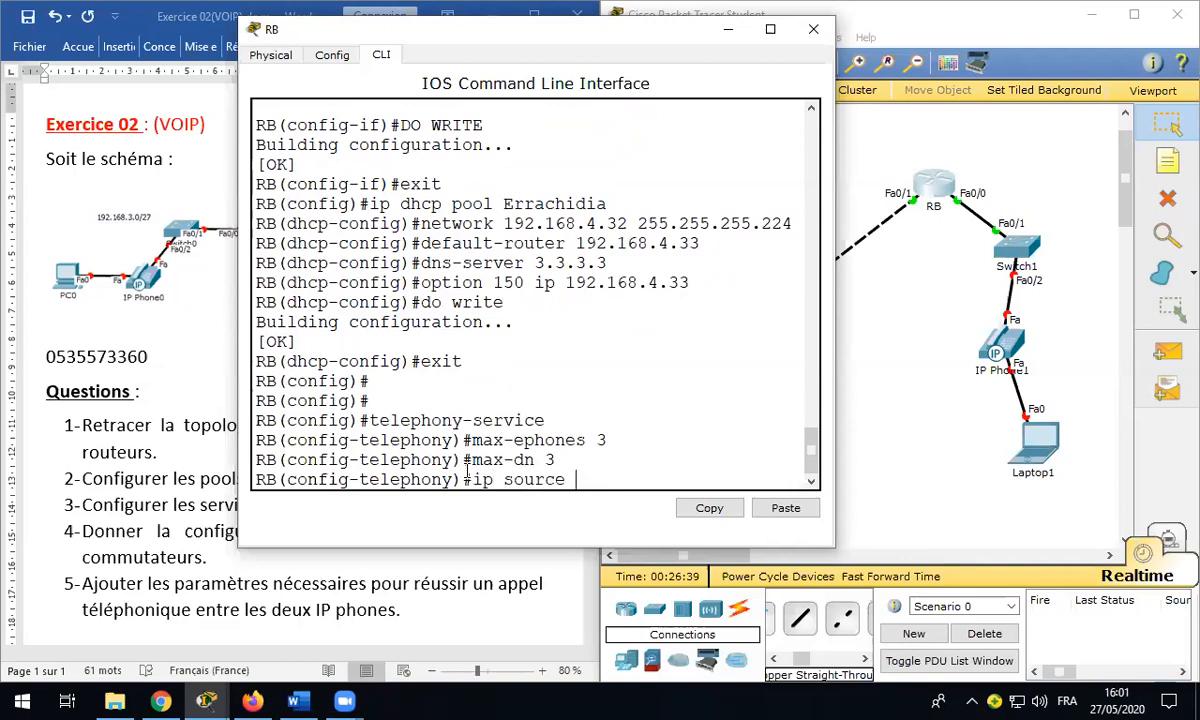
key("BackSpace")
type("-")
key("Tab")
type("192.168.4.33")
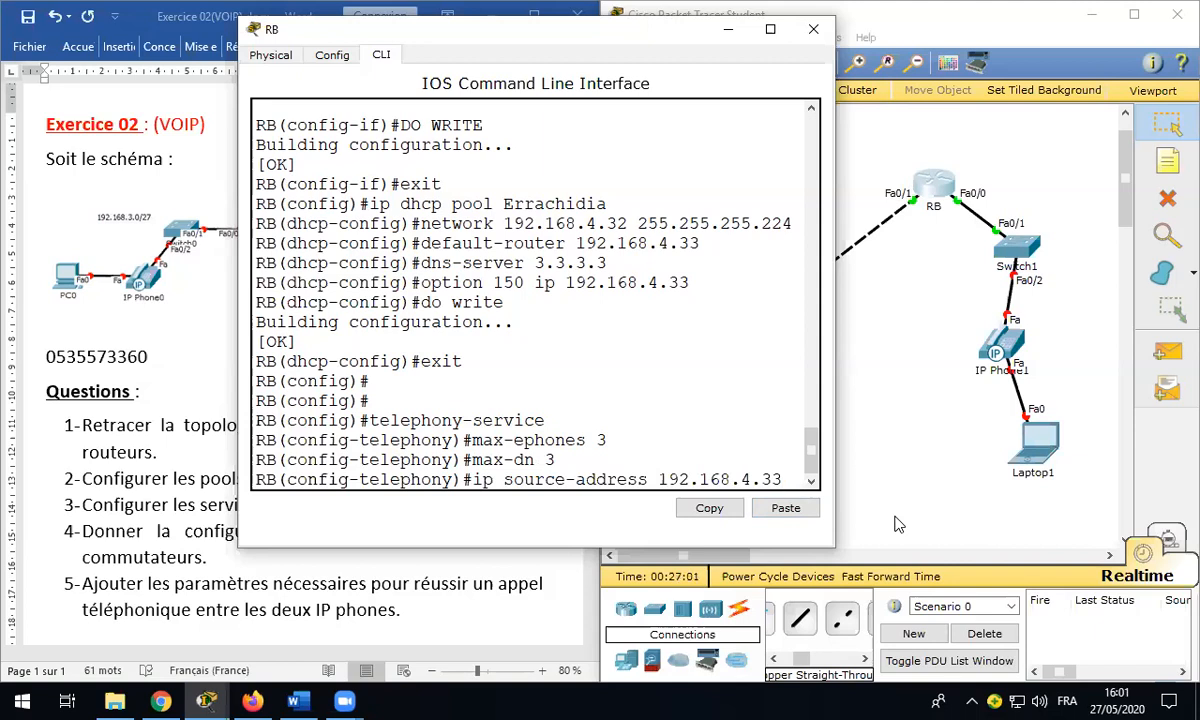
type("port")
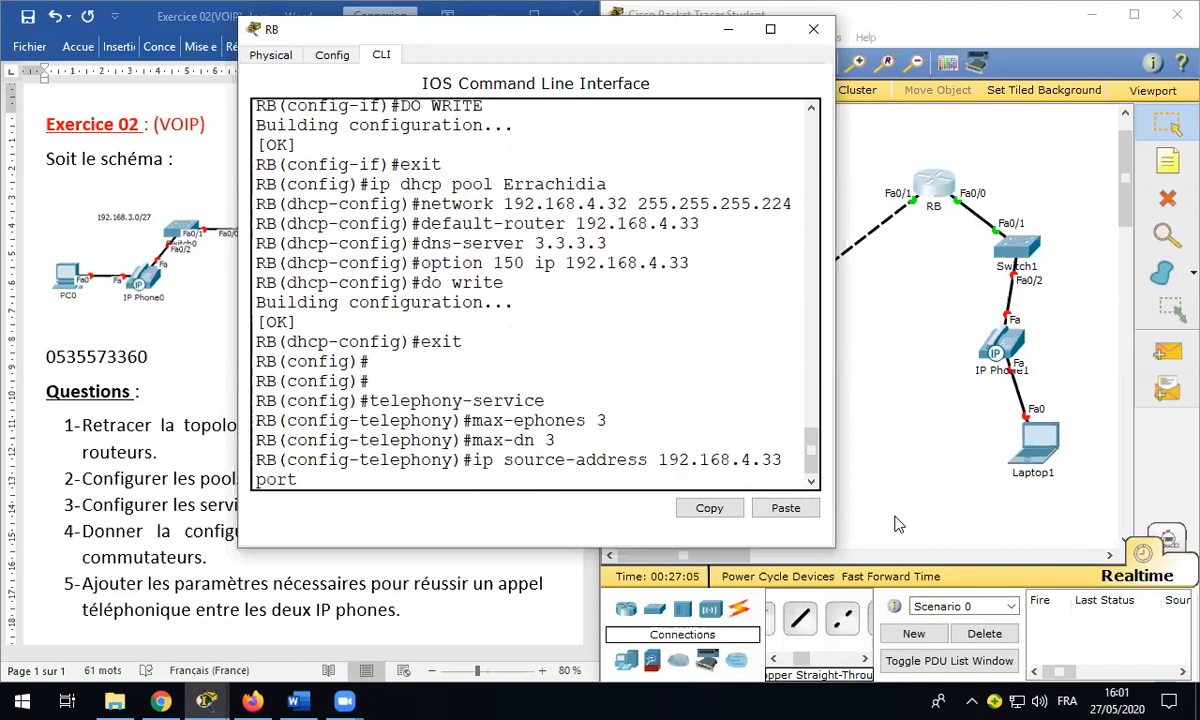
type(" 2021")
Step: Apply source address 192.168.4.33 port 2021 and auto assign 1 to 3 on RB
key("Return")
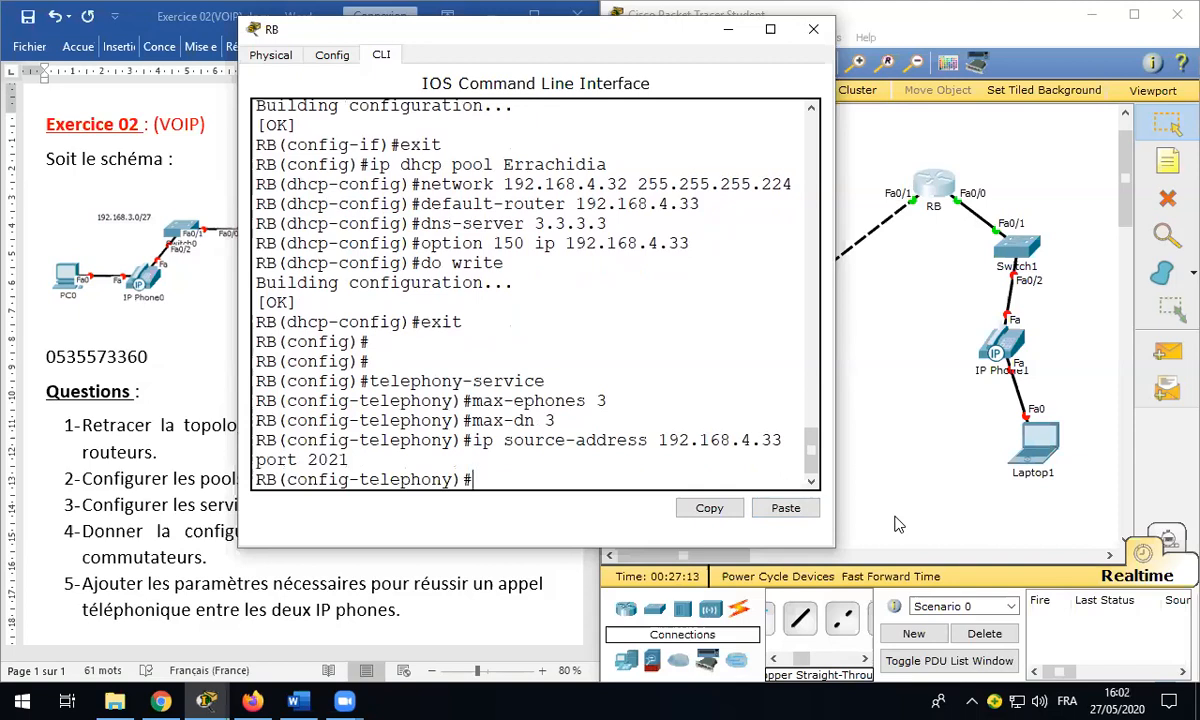
type("AUTO")
key("BackSpace")
key("BackSpace")
key("BackSpace")
key("BackSpace")
type("auto assign")
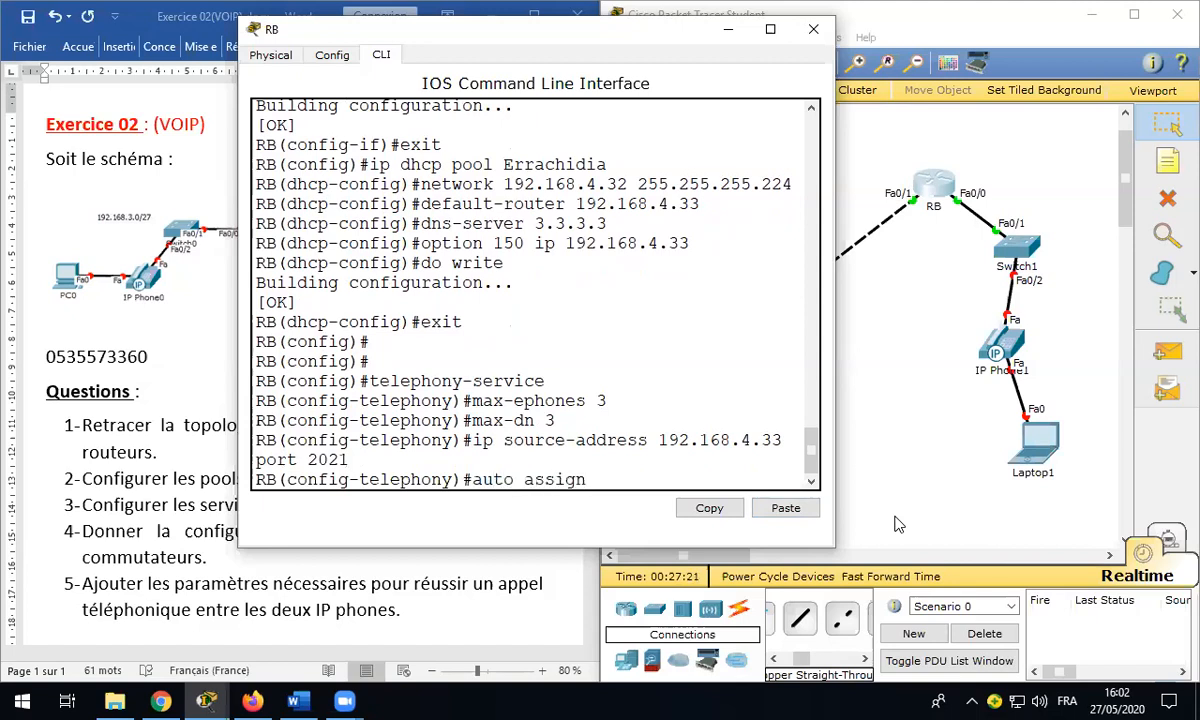
type(" 1")
type(" T")
type("to")
type(" \"")
key("BackSpace")
type("\"3")
key("Return")
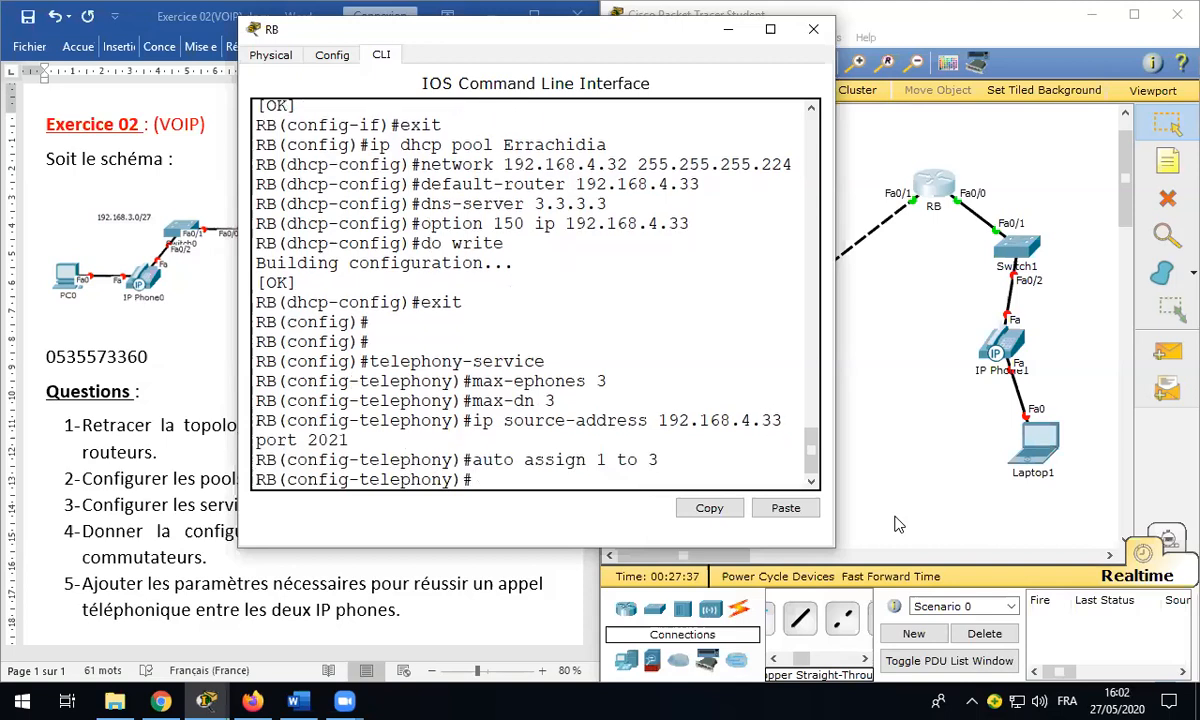
type("ephone-dn 1")
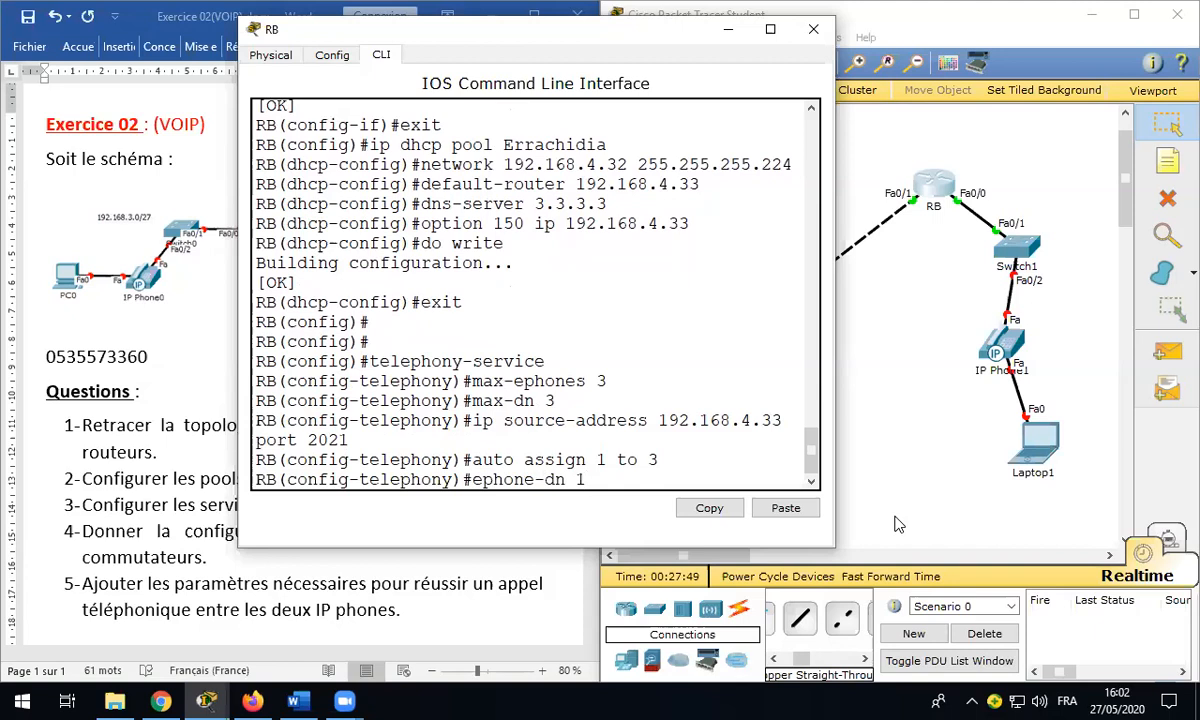
key("Return")
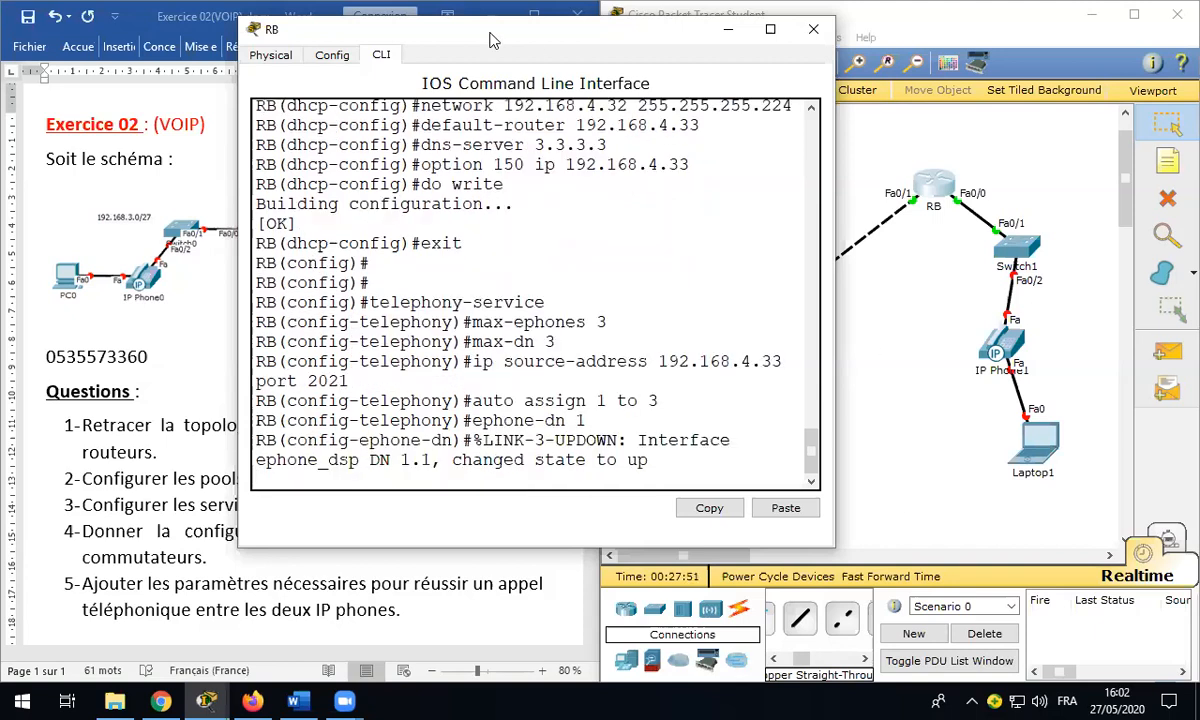
left_click_drag(490, 40, 826, 33)
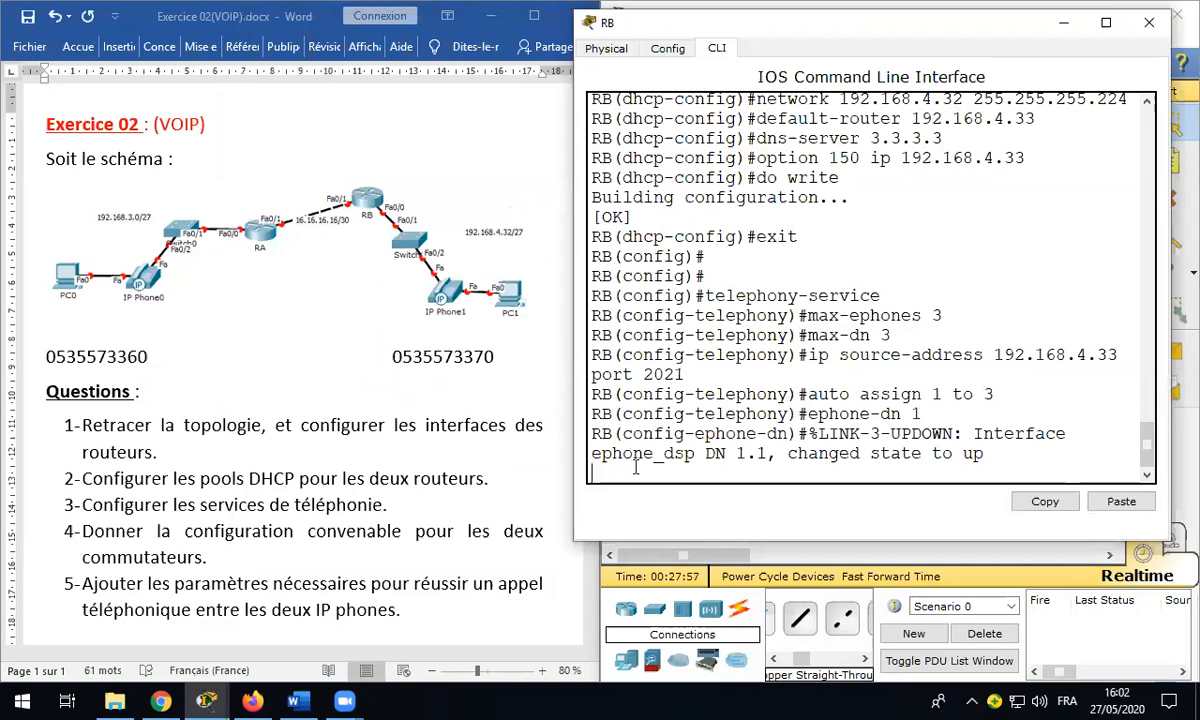
key("Return")
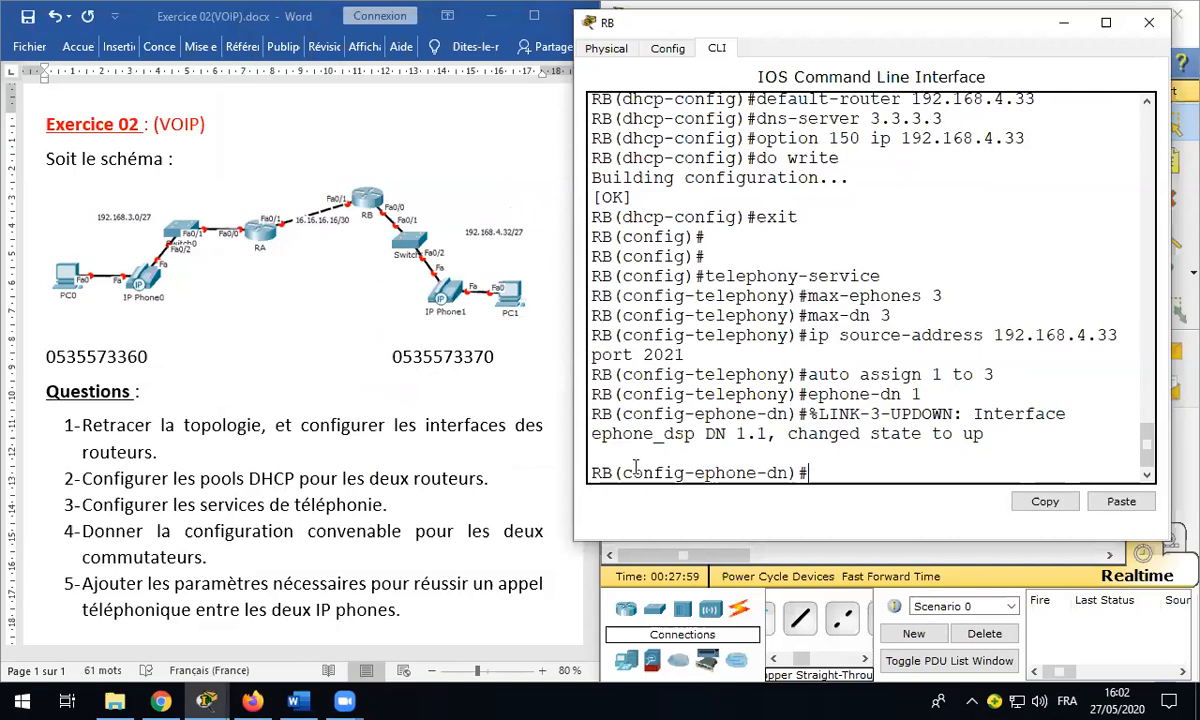
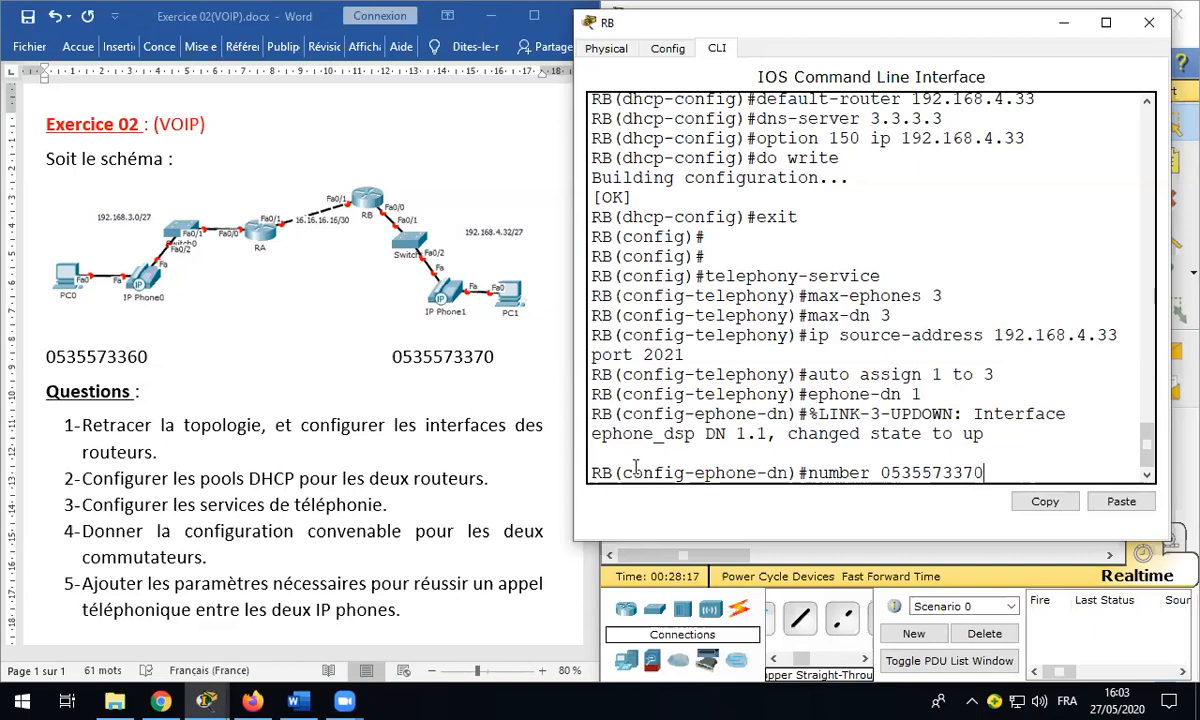
key("Return")
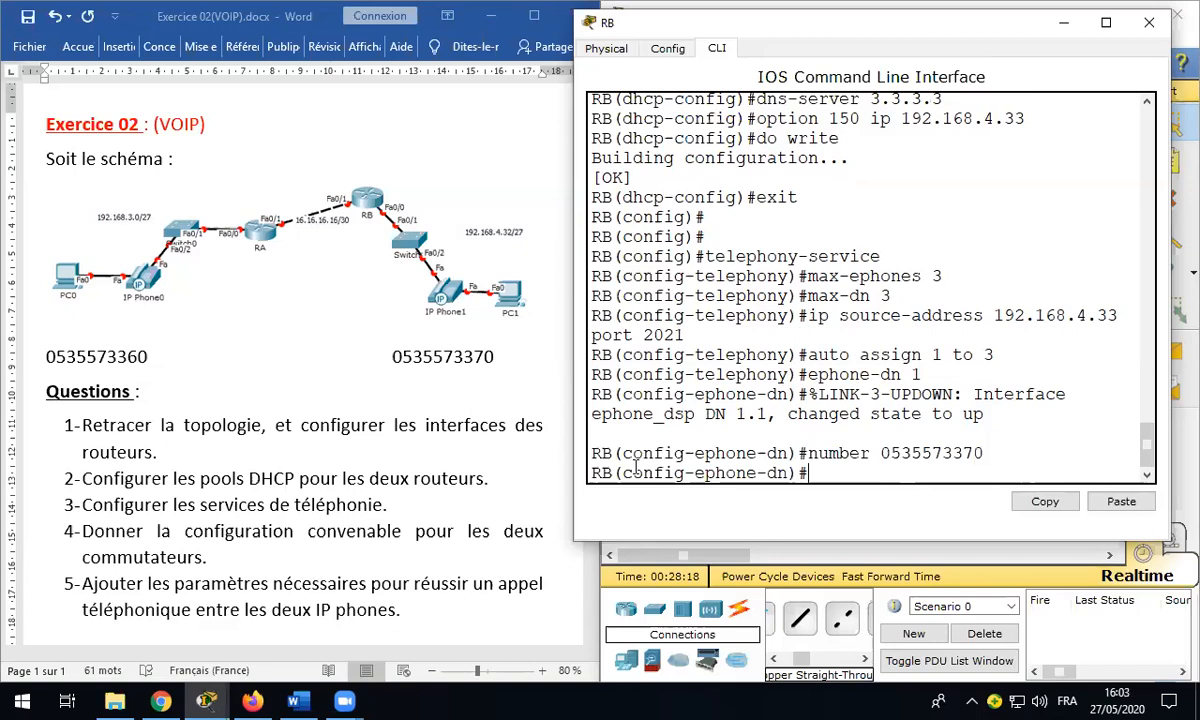
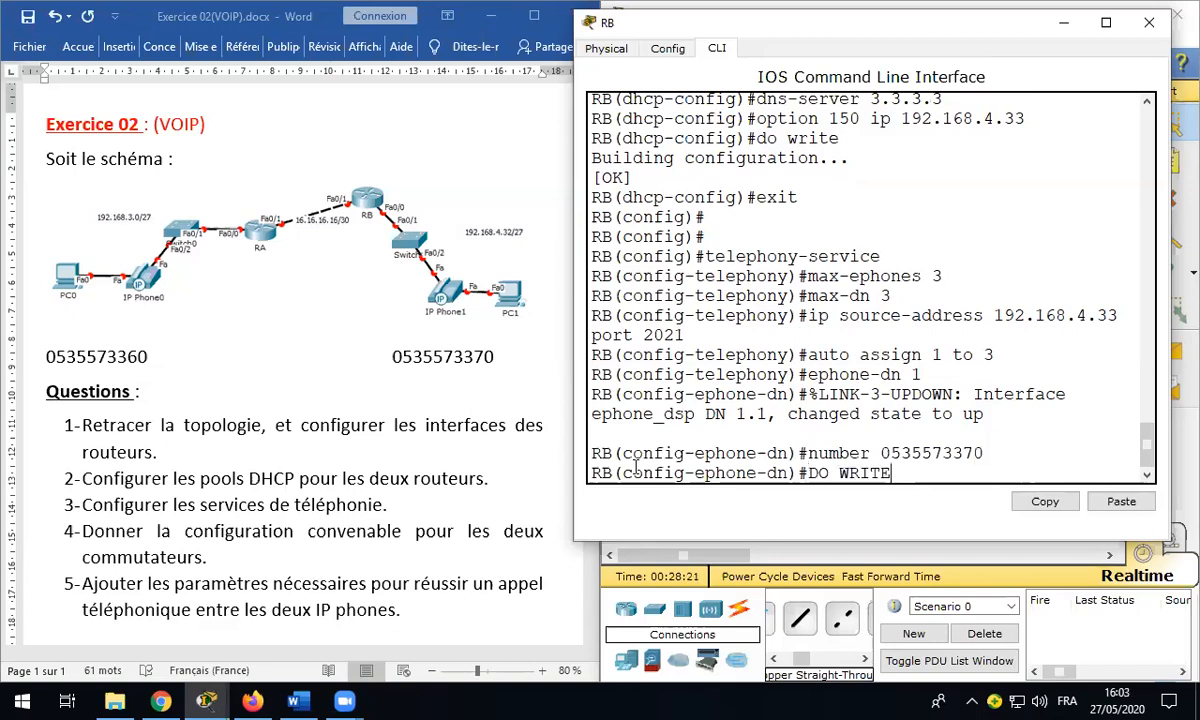
key("Return")
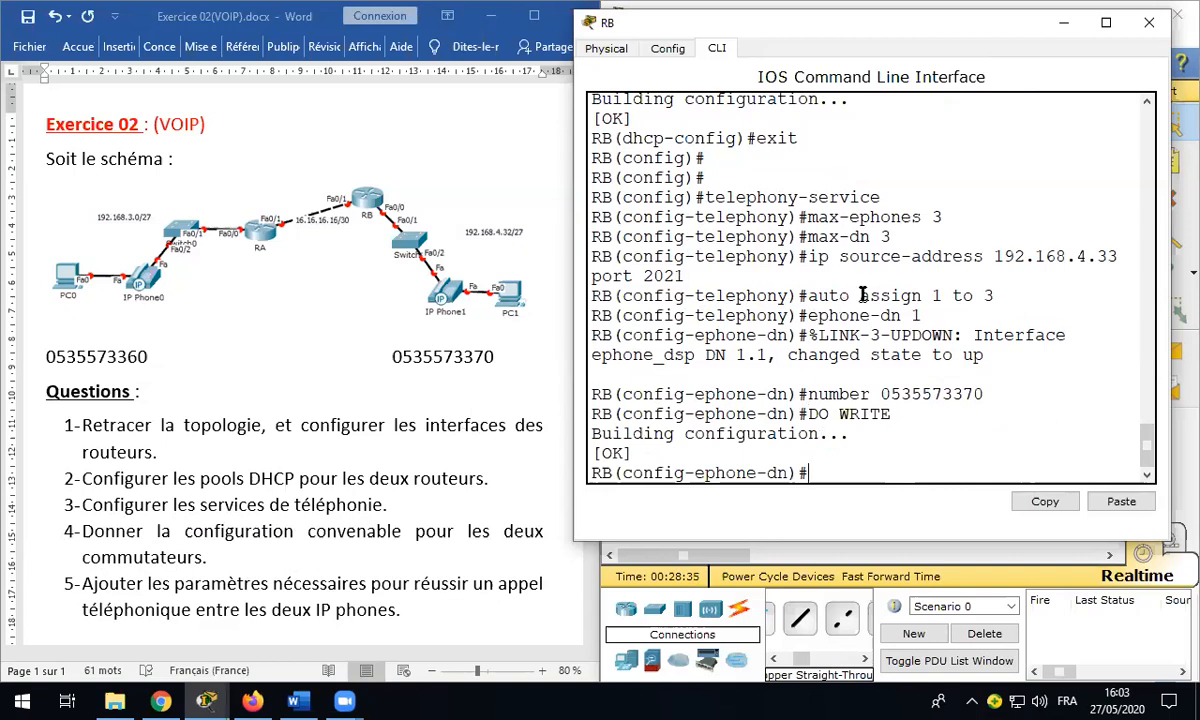
left_click(1150, 22)
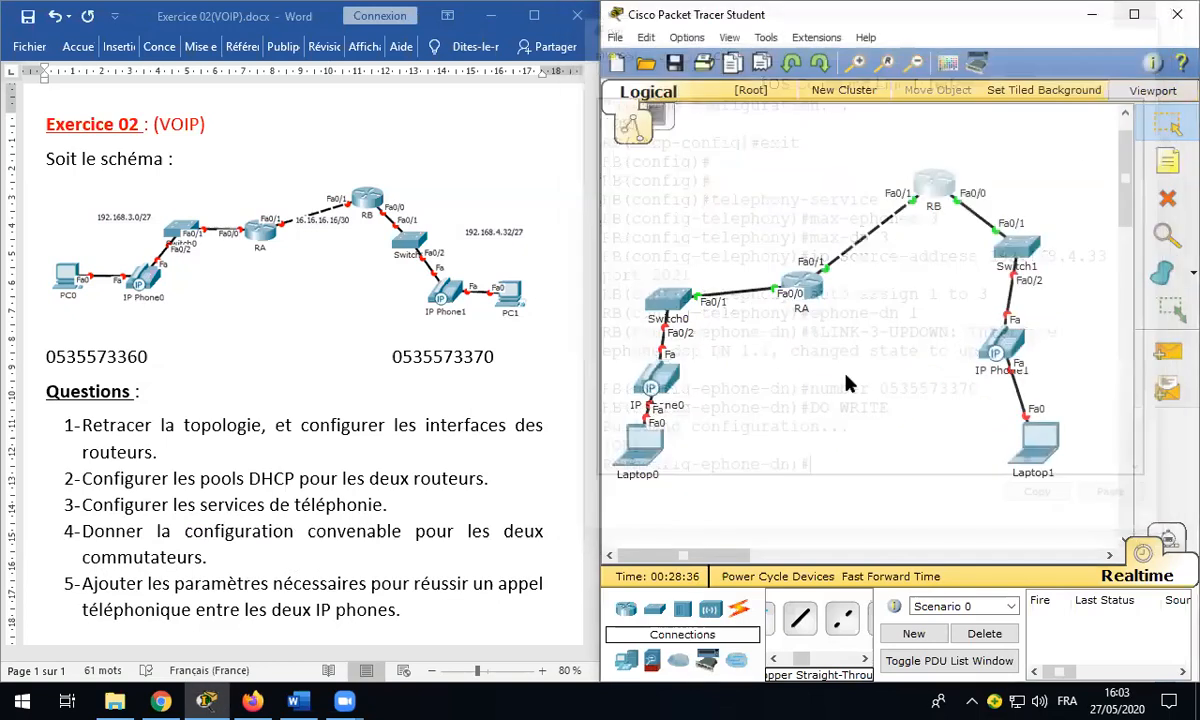
Step: Open Switch0's CLI and run ENABLE then CONFIGURE TERMINAL to reach global configuration mode
left_click(660, 297)
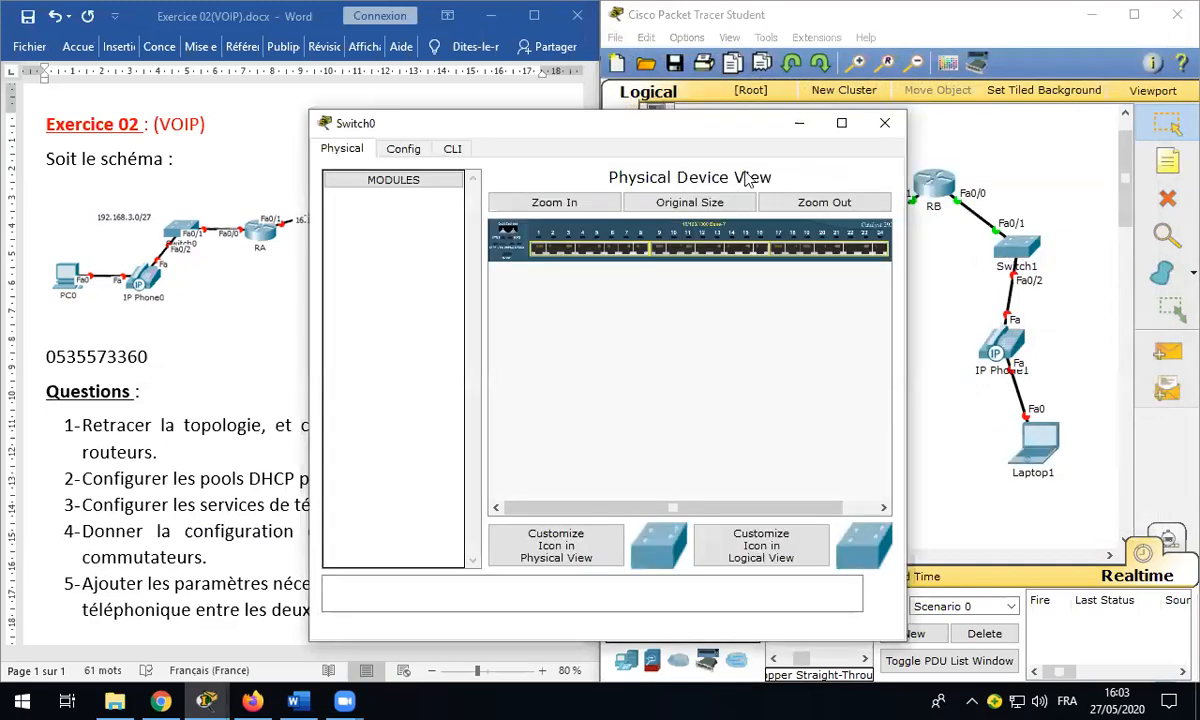
left_click(452, 146)
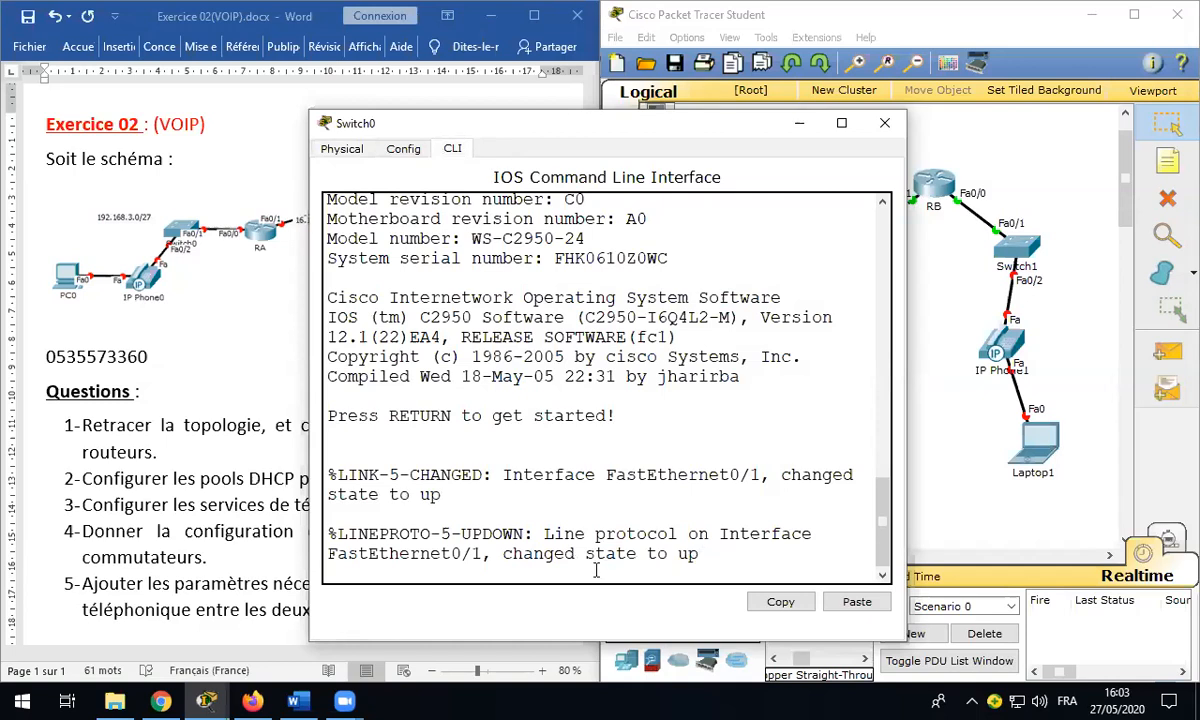
key("Return")
key("Return")
type("ENABLE")
key("Return")
key("Return")
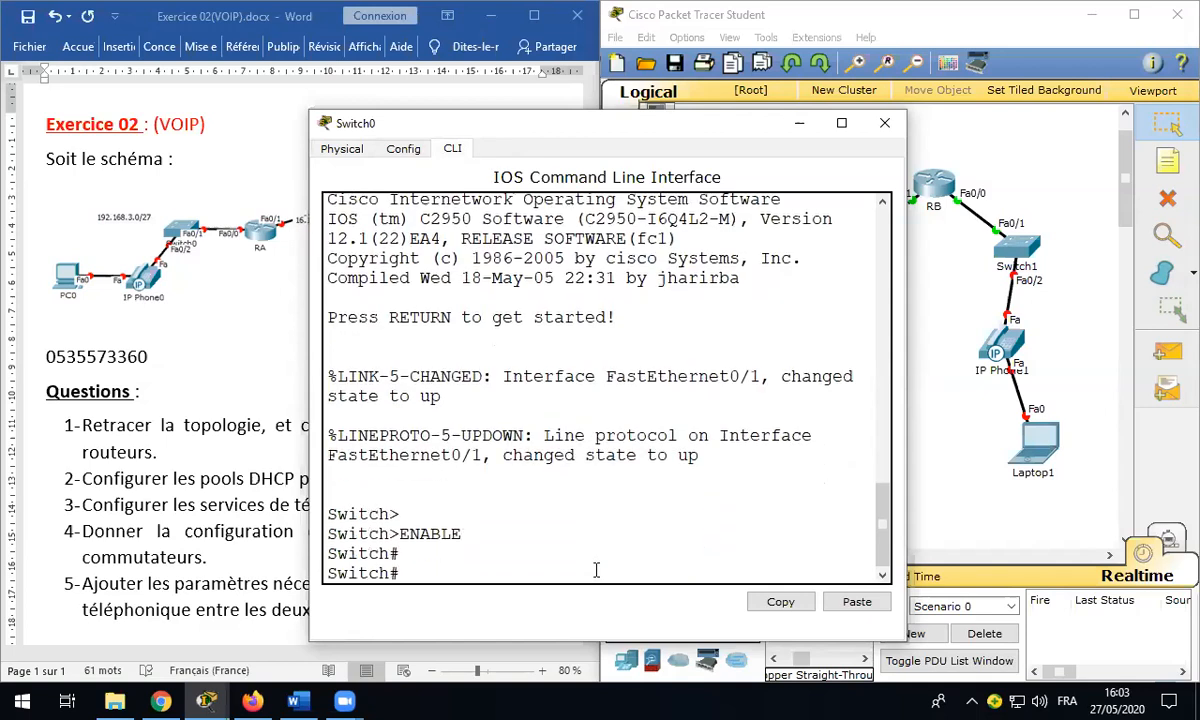
key("Return")
type("CONFIGURE TERM")
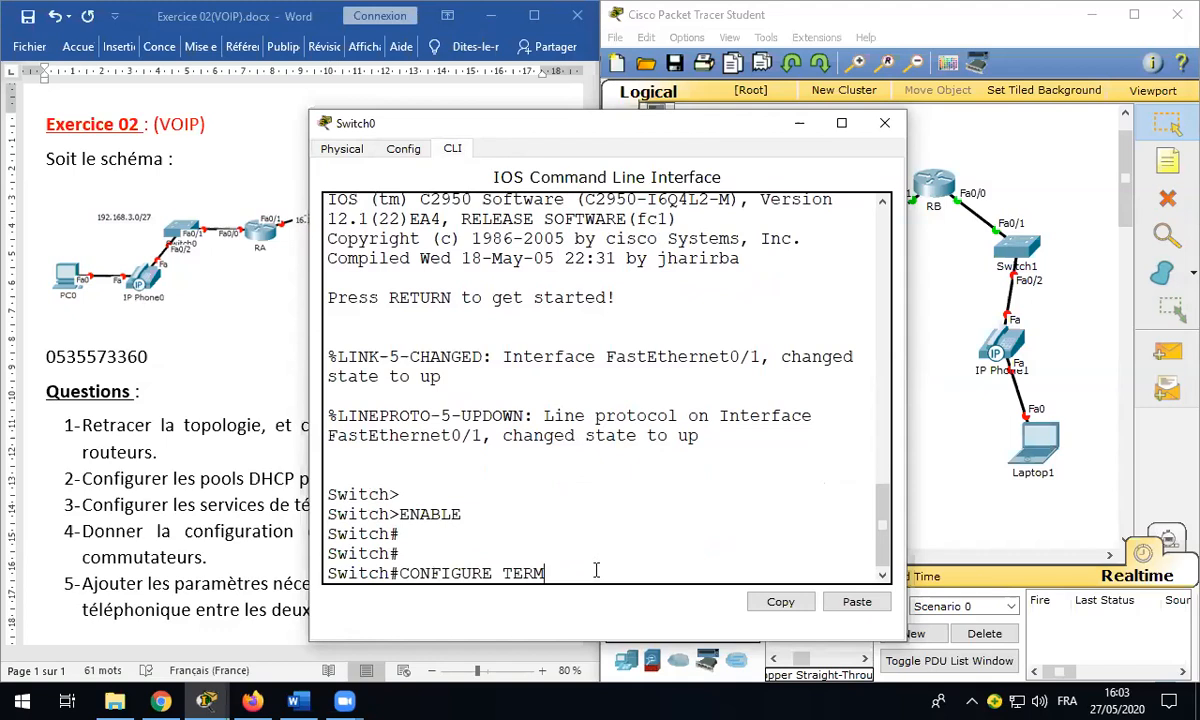
type("INAL")
key("Return")
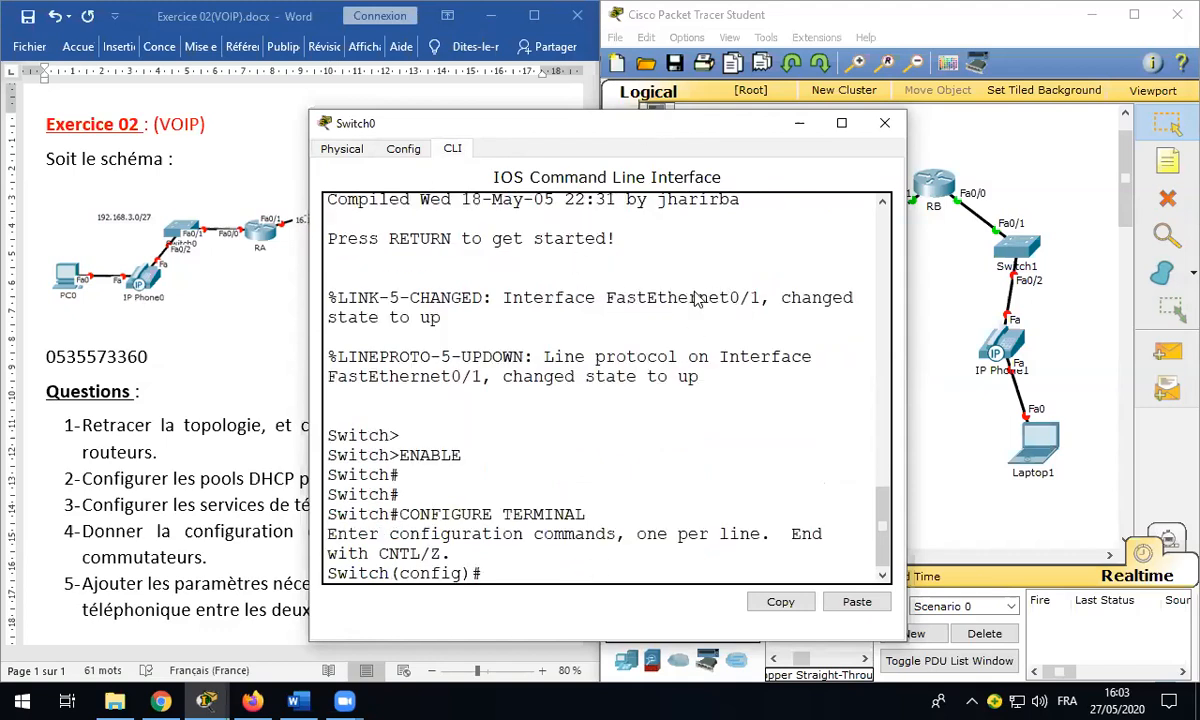
left_click_drag(450, 122, 140, 96)
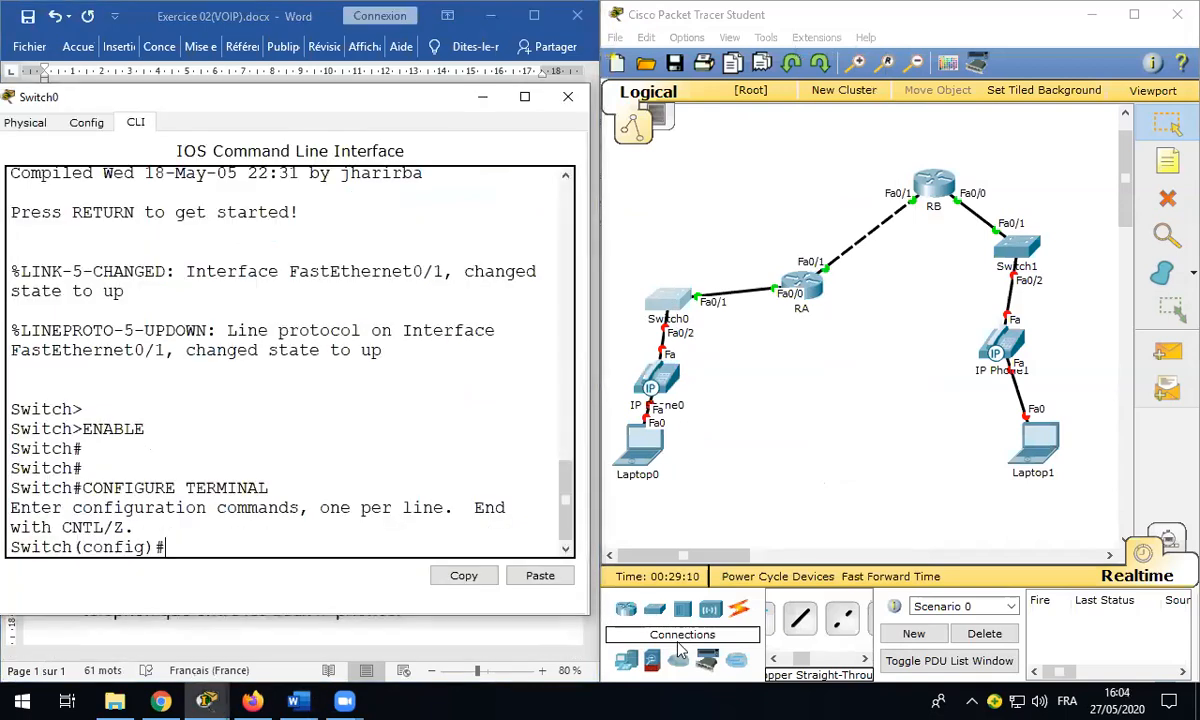
left_click(678, 650)
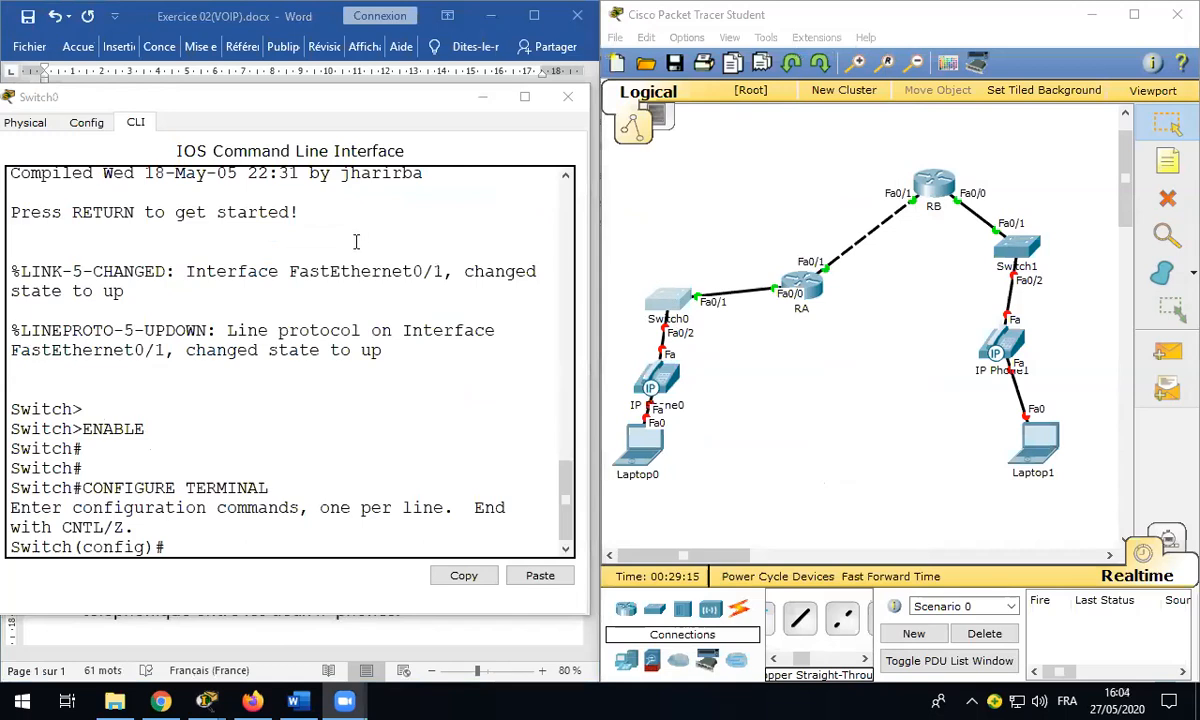
left_click(327, 107)
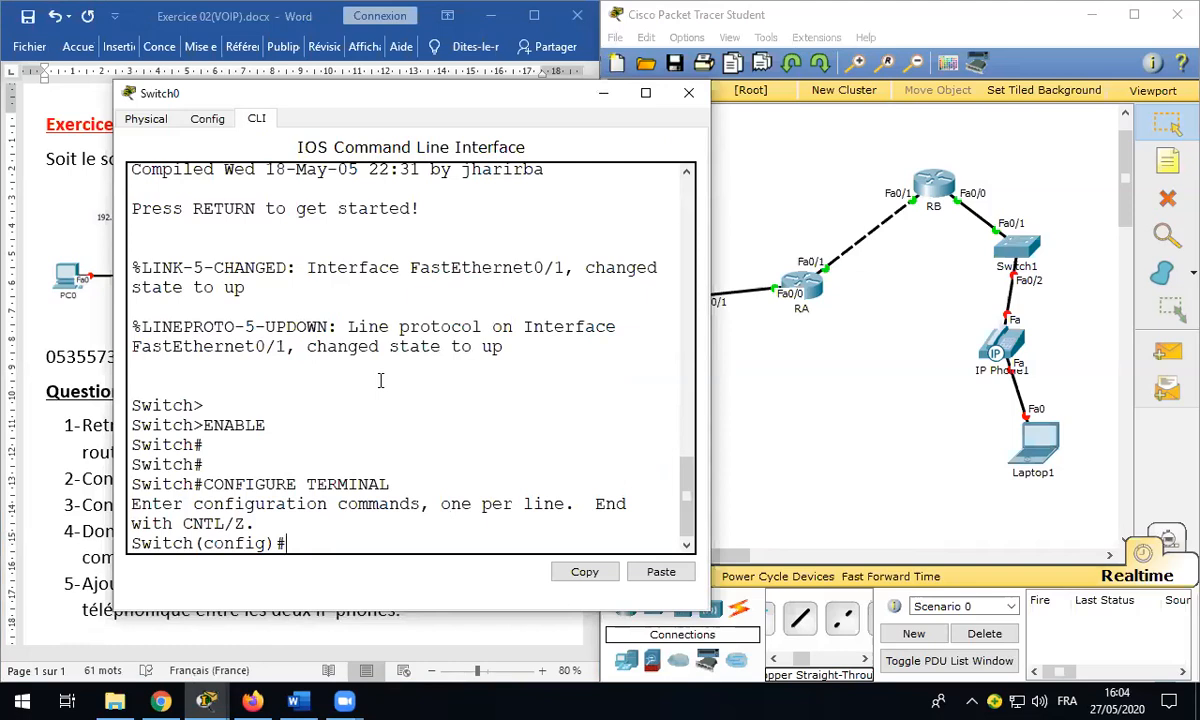
Step: Select Switch0 ports F0/1-2 together with INTERFACE RANGE F0/1-2
type("INTERFACE F0/1")
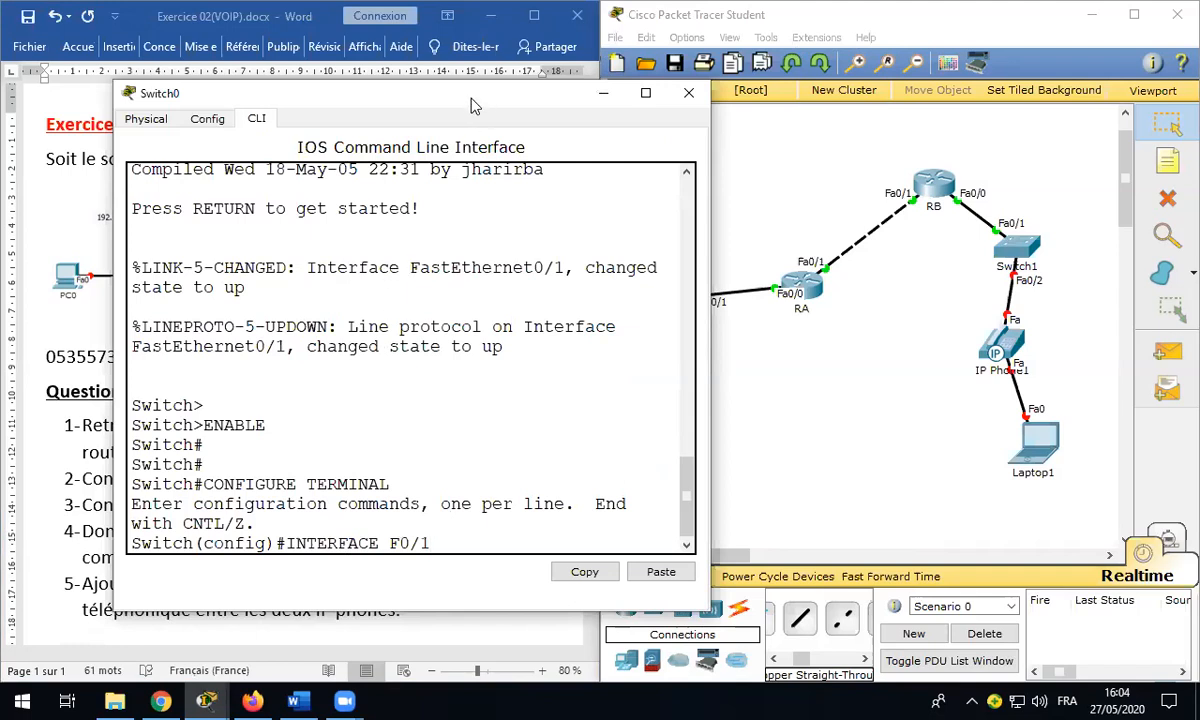
left_click_drag(472, 98, 399, 87)
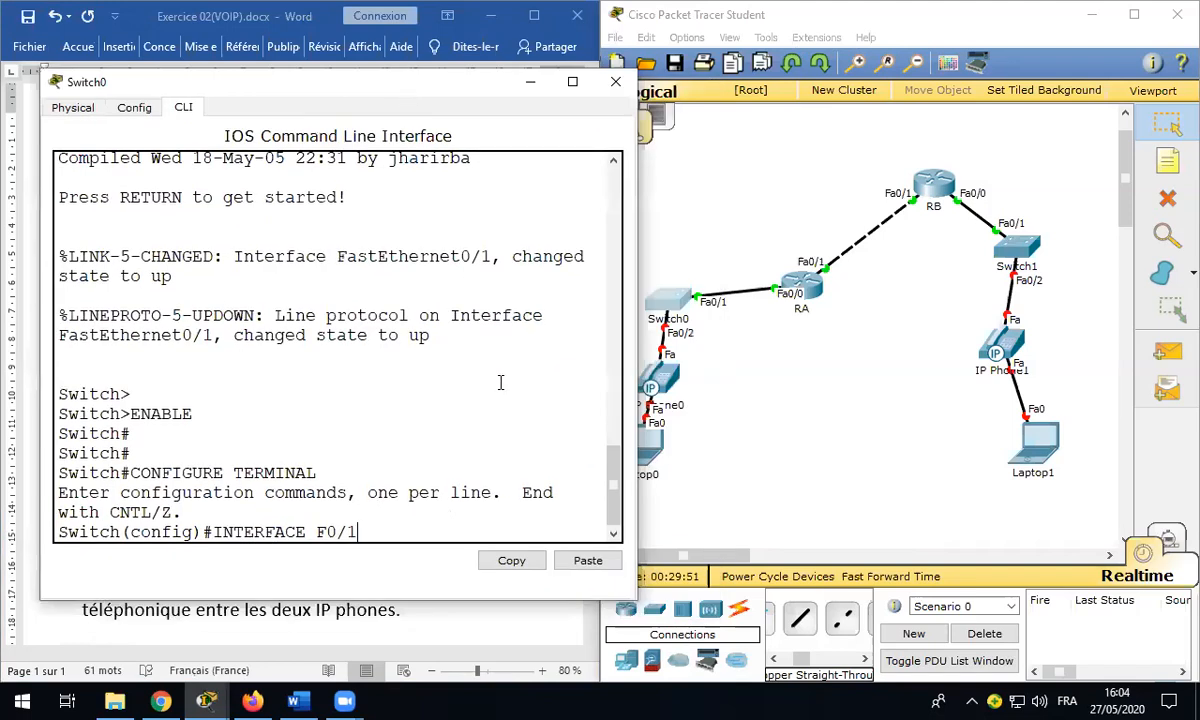
type("-2")
key("Return")
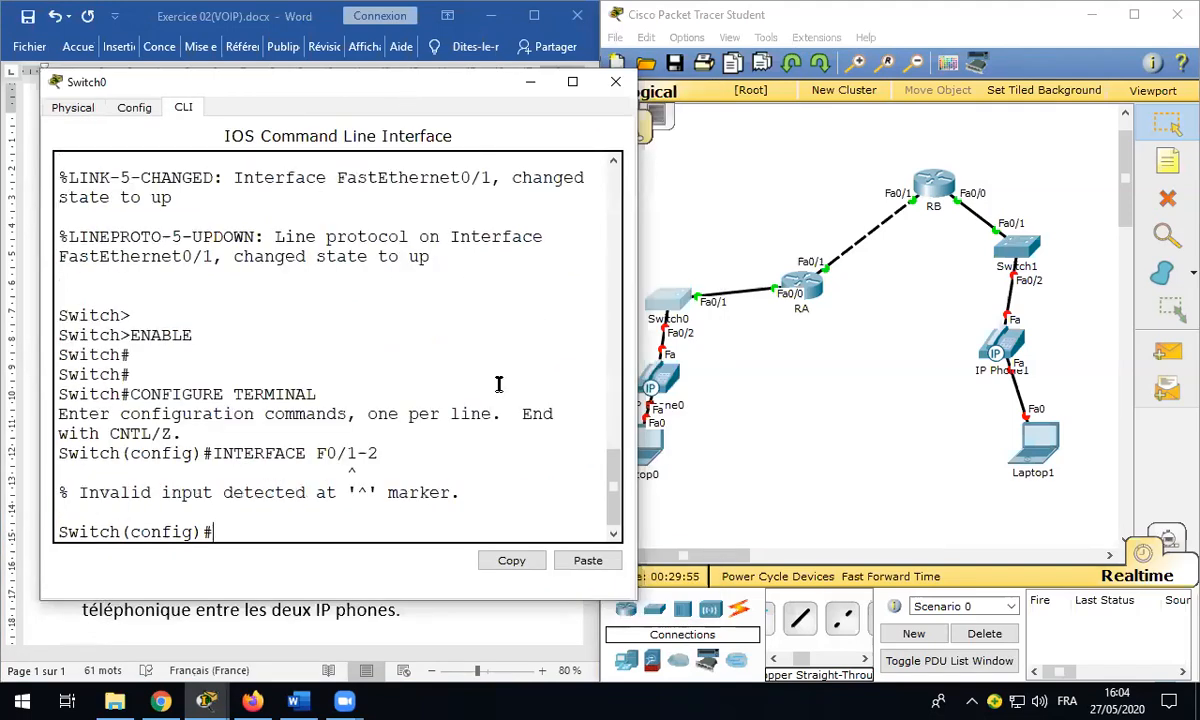
key("Up")
key("Left")
key("Left")
key("Left")
key("Left")
key("Left")
key("Left")
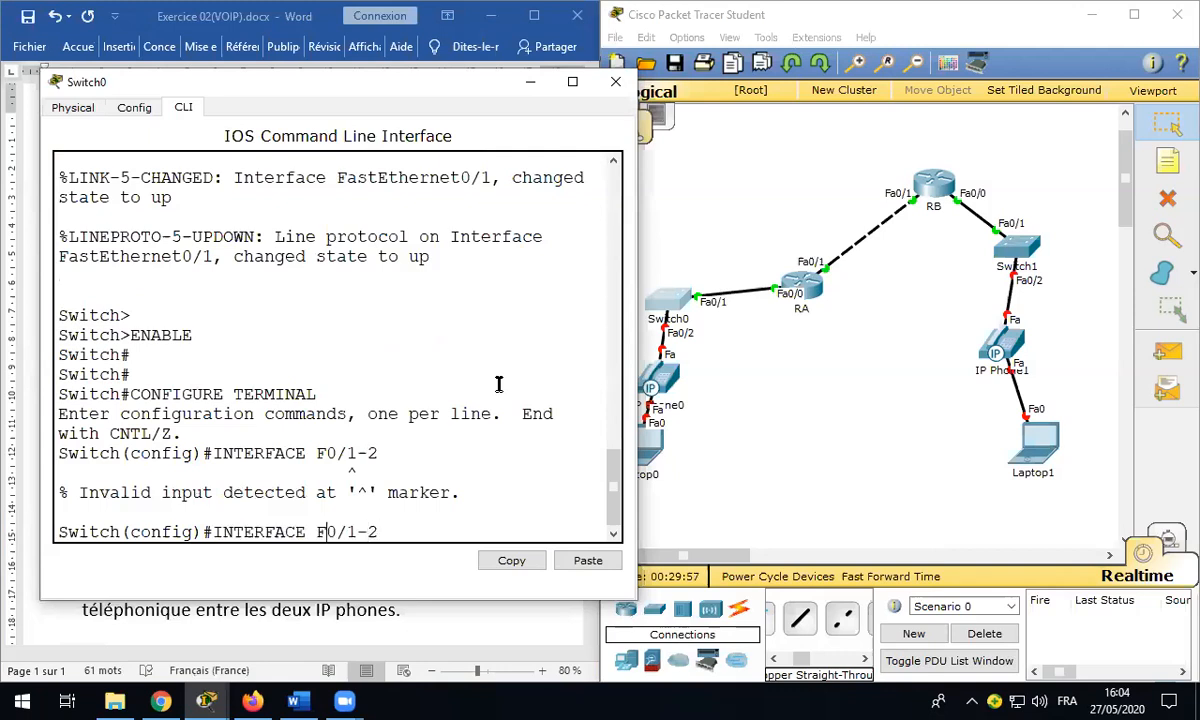
type("RANGE")
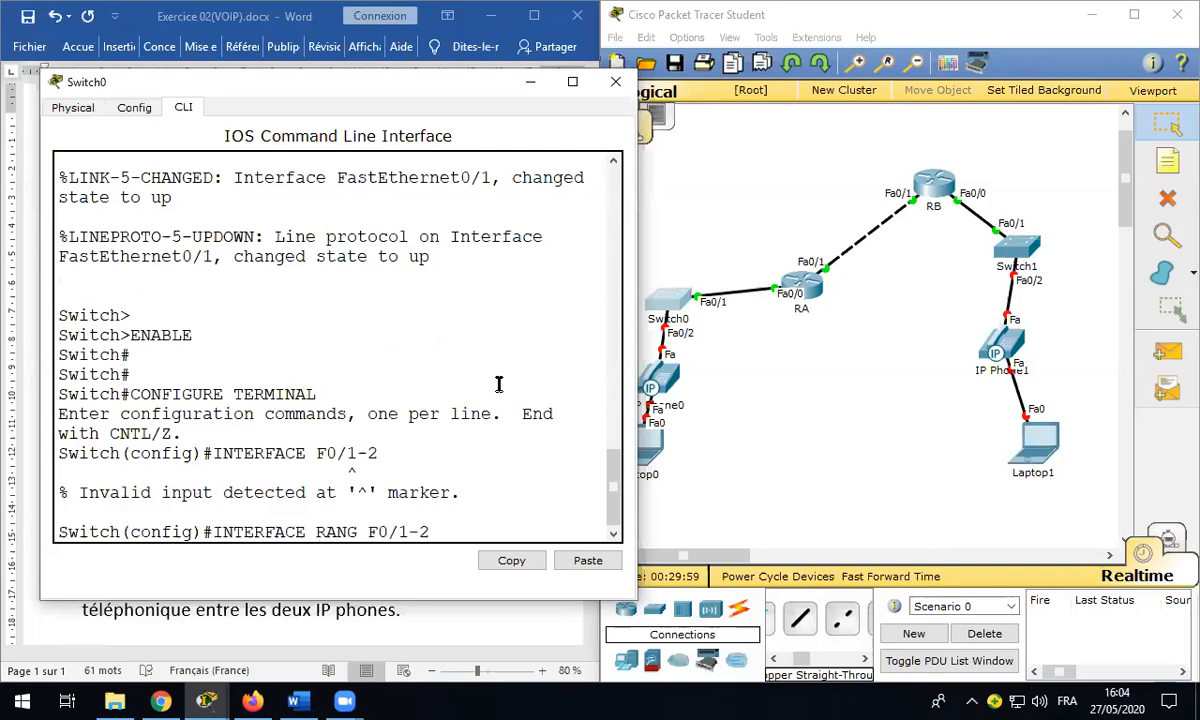
key("Return")
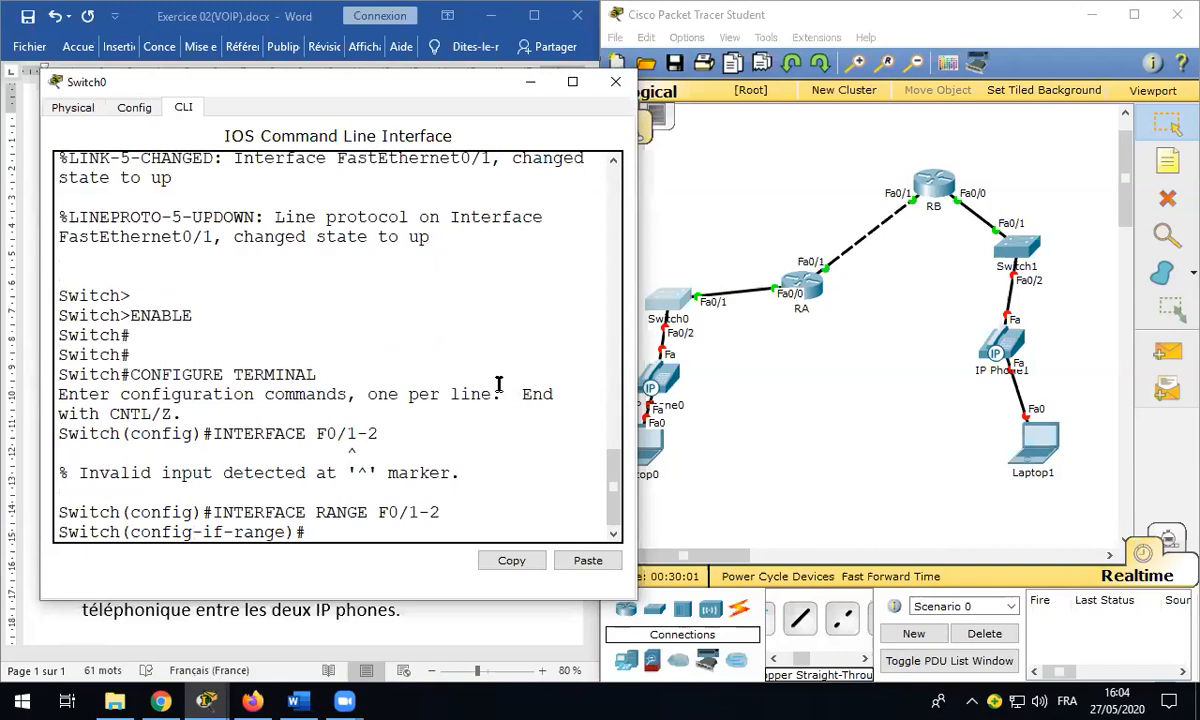
Step: Make F0/1-2 access ports with voice VLAN 1 and save with DO WRITE
type("SWITCHPORT MODE ACCESS")
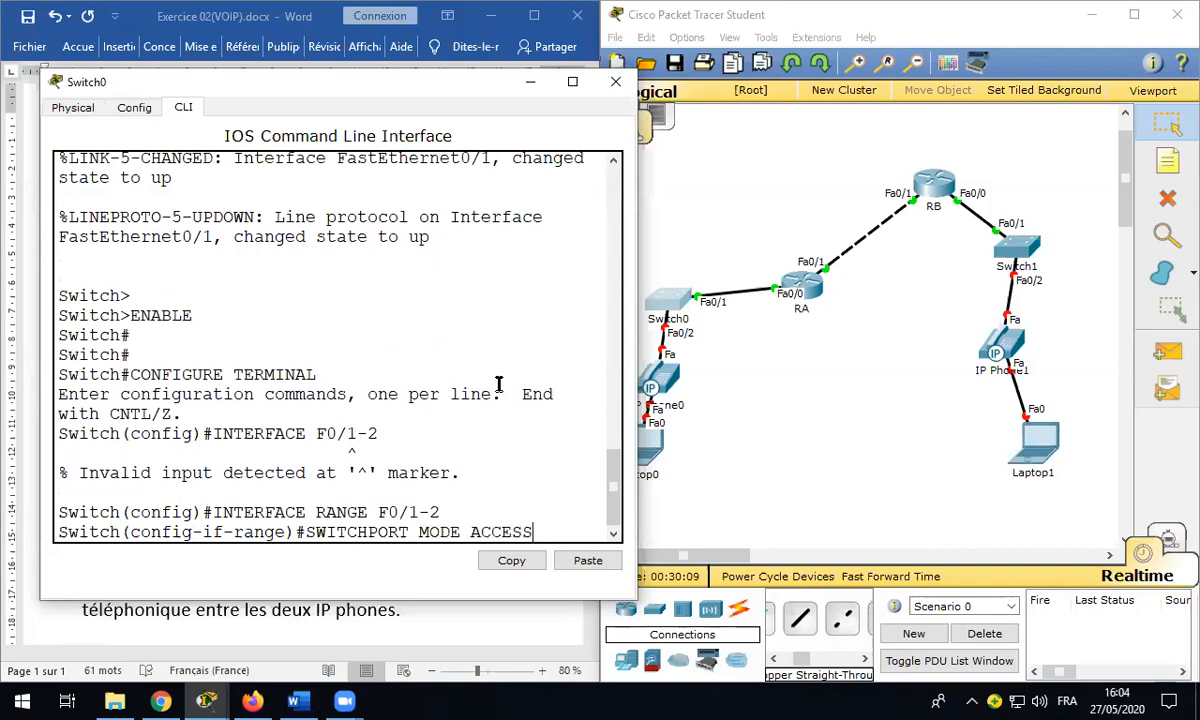
key("Return")
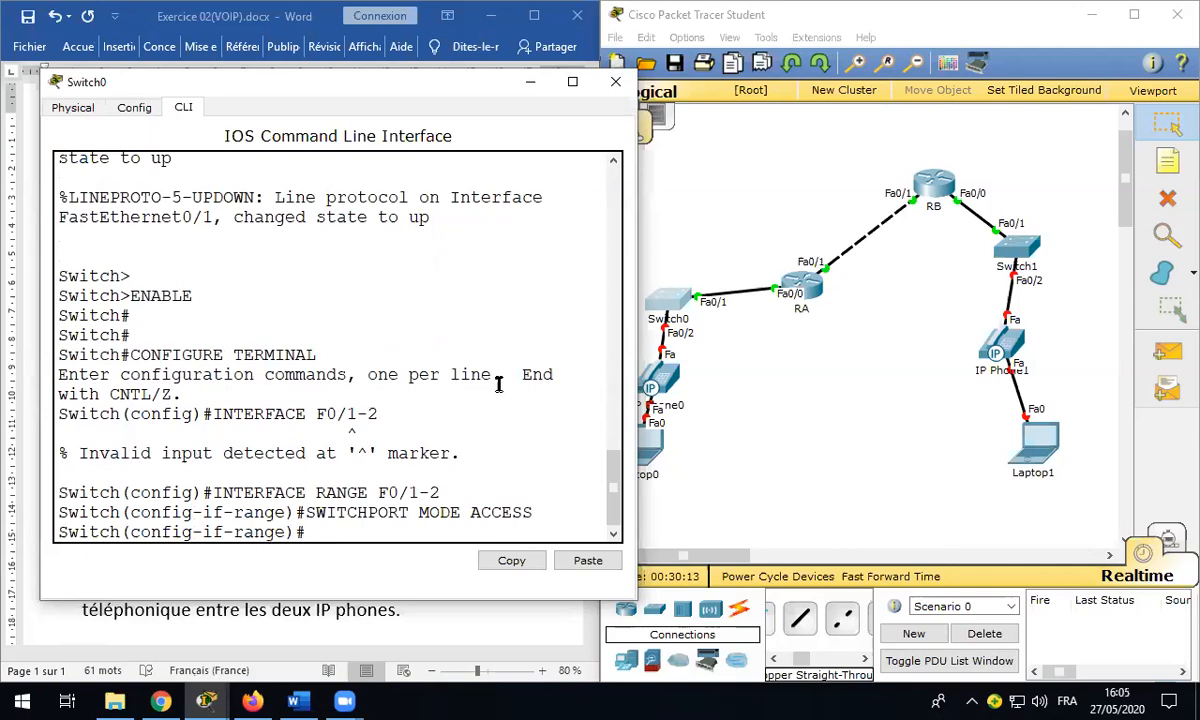
type("SWITCHPORT")
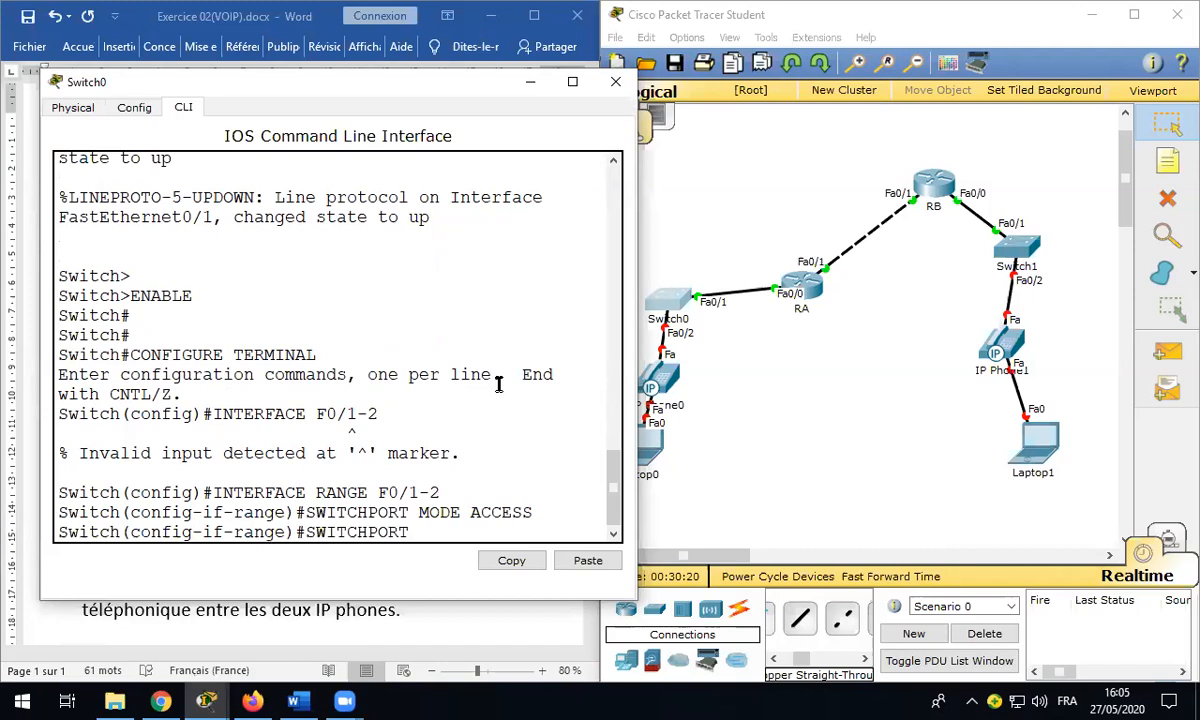
type(" VOICE VLAN 1")
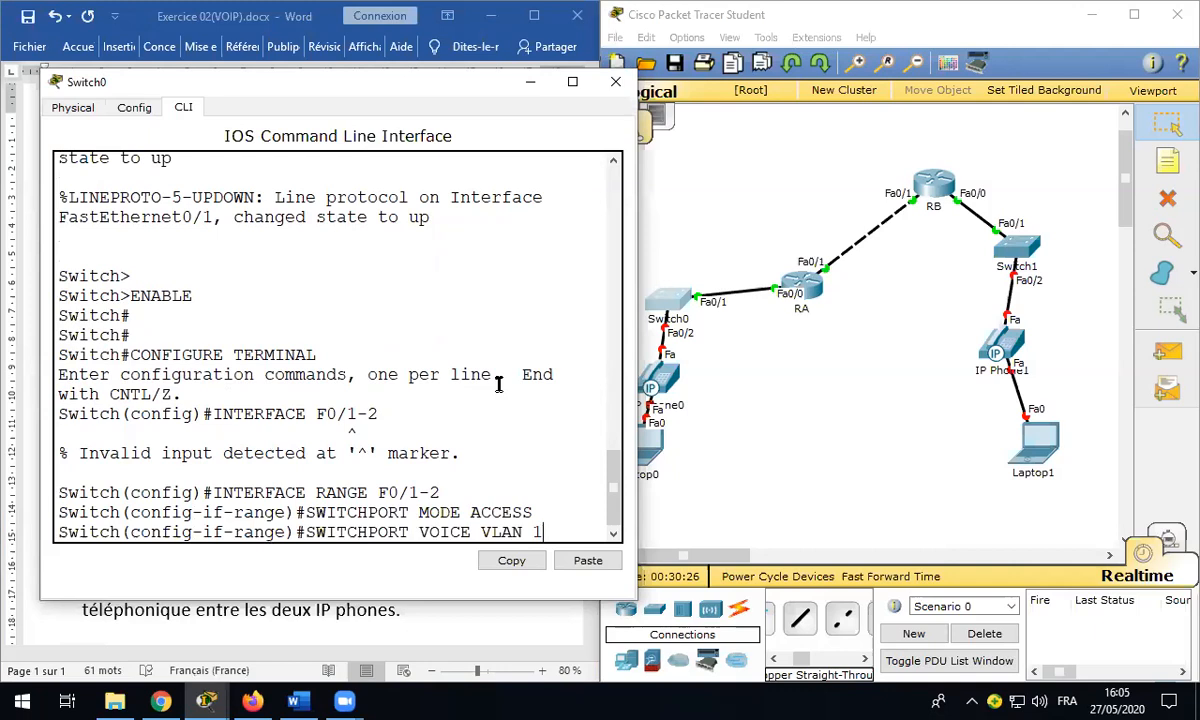
key("Return")
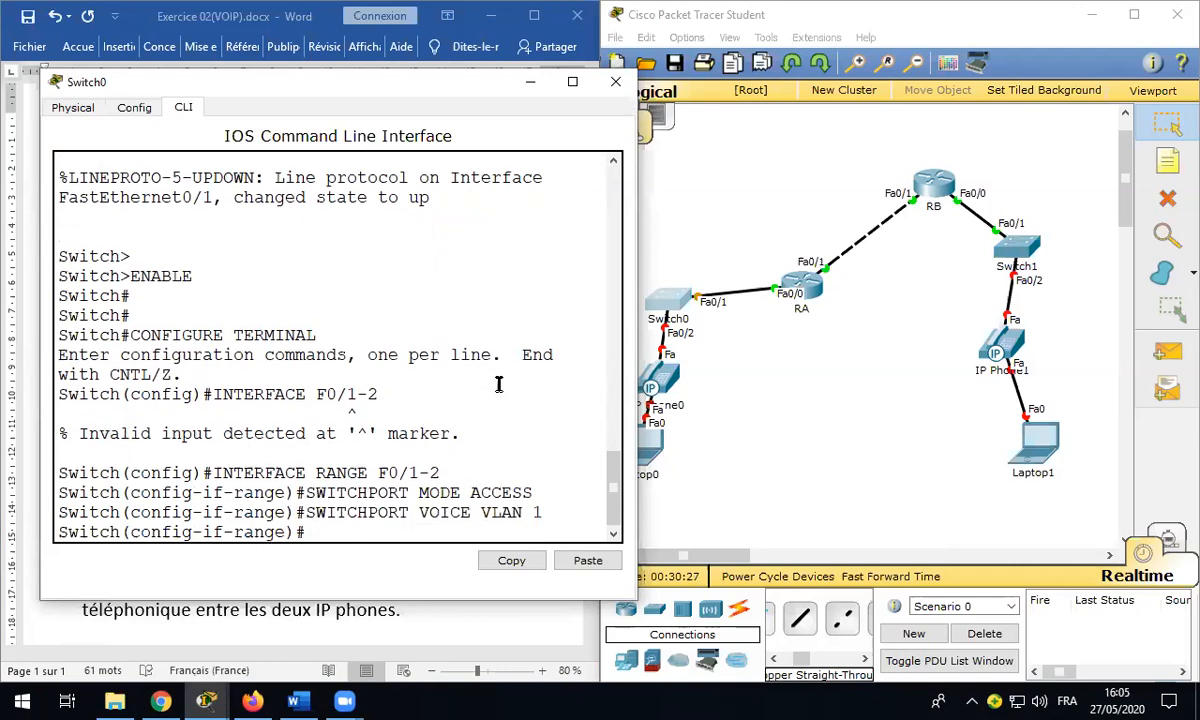
type("DO WRITE")
key("Return")
key("Return")
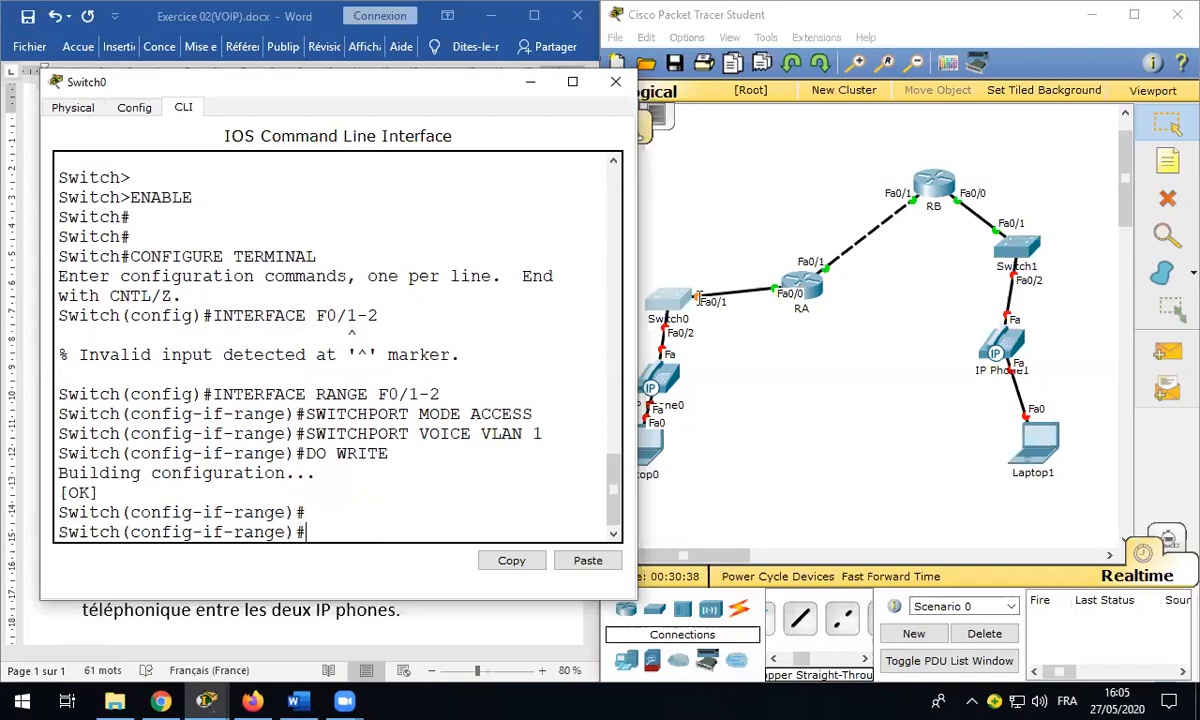
left_click(1022, 252)
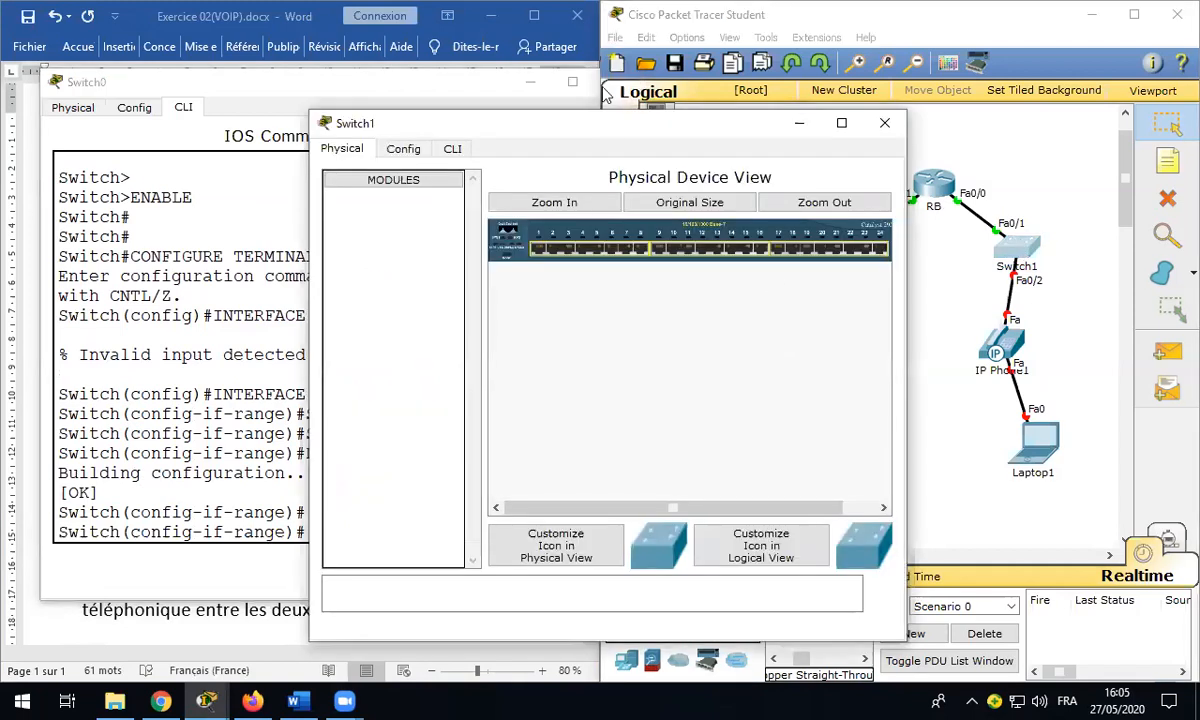
Step: Close Switch0 and bring Switch1's CLI into global configuration mode
left_click(528, 82)
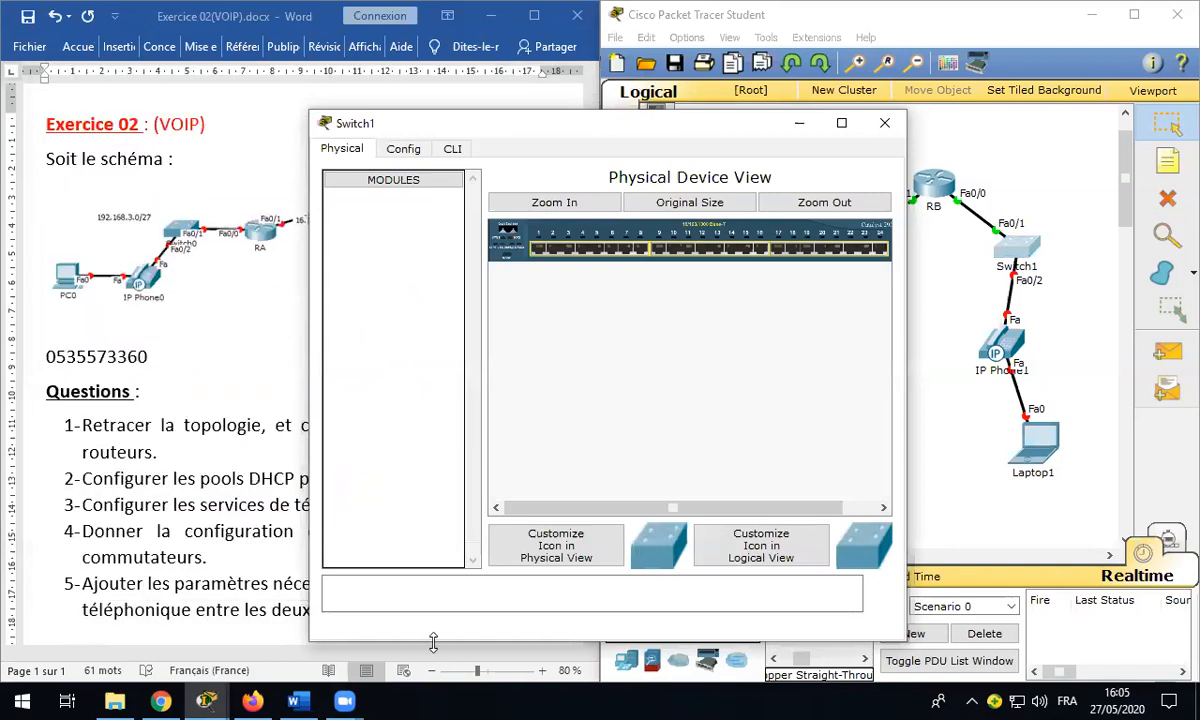
left_click(925, 220)
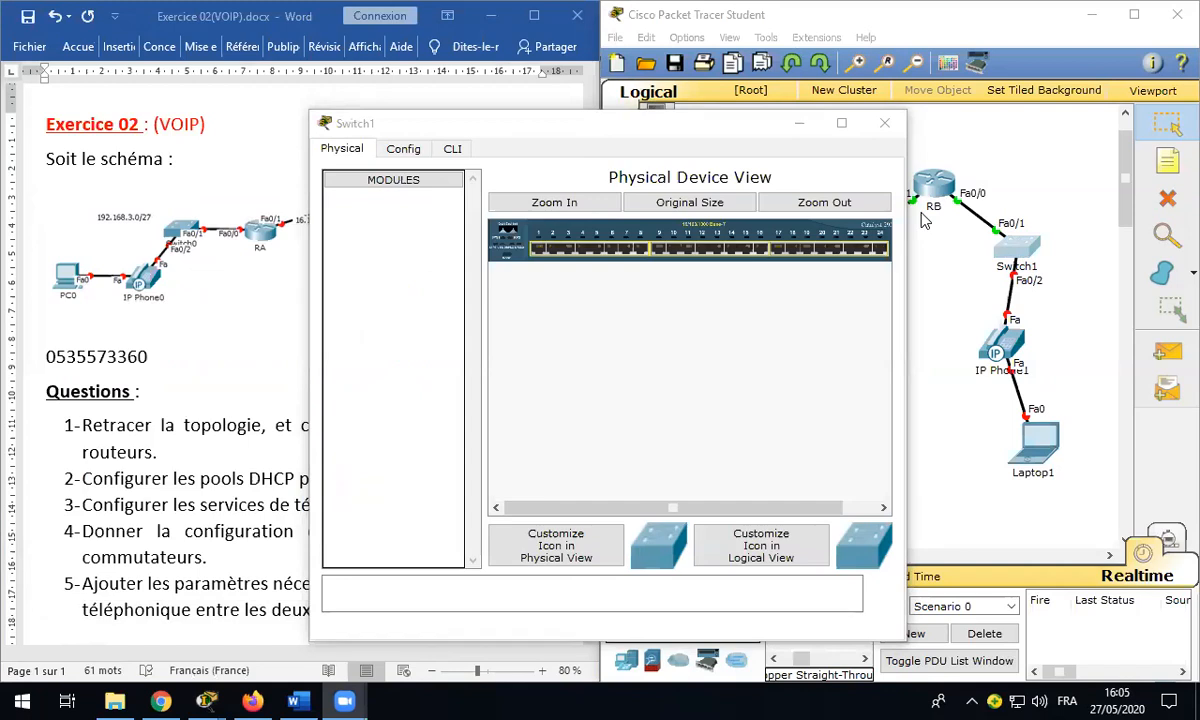
left_click(450, 149)
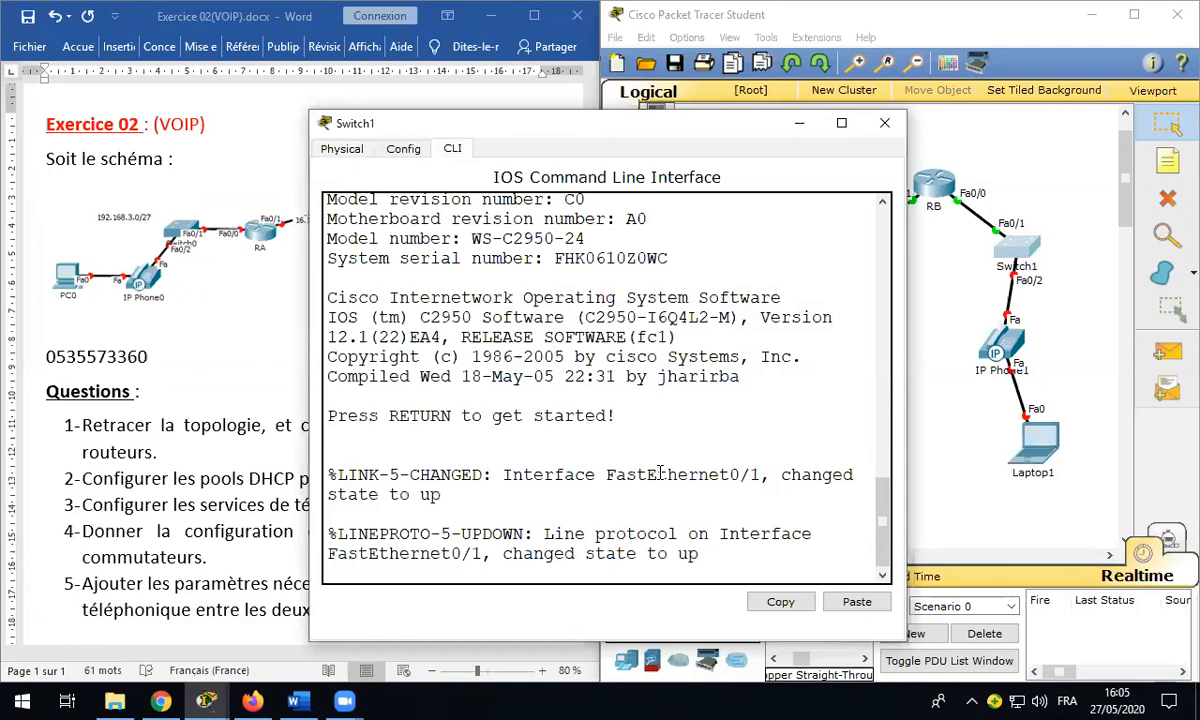
key("Return")
key("Return")
type("ENABLE")
key("Return")
key("Return")
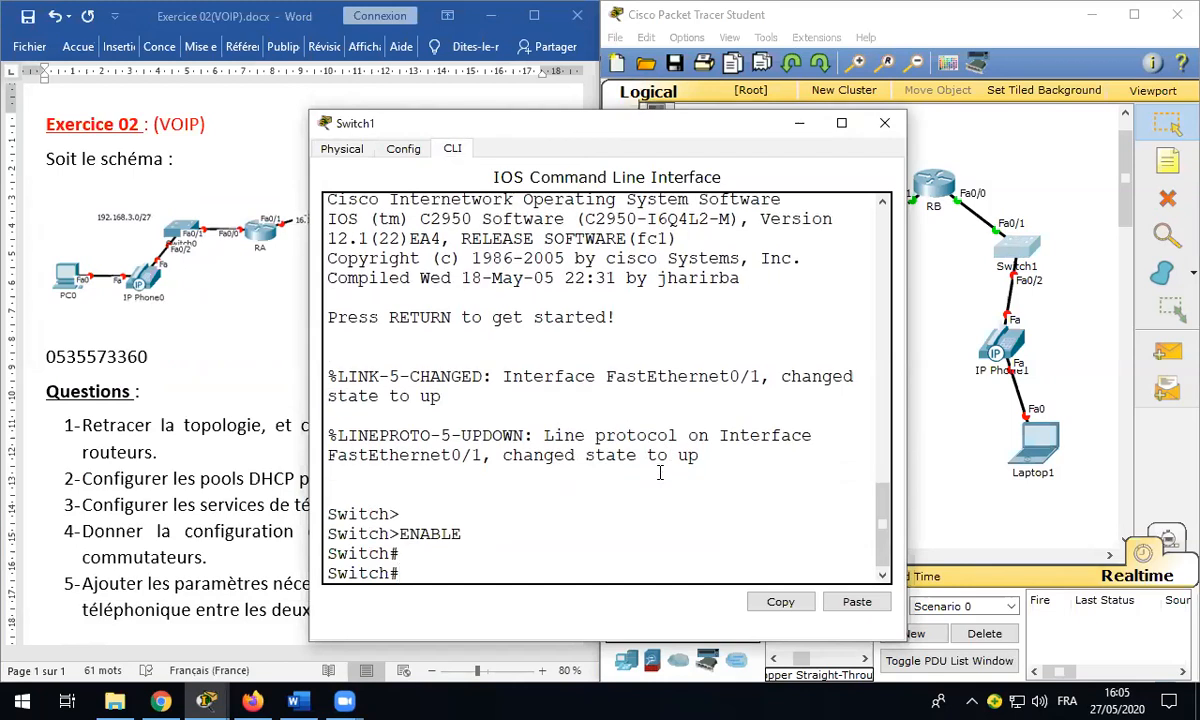
type("configure terminal")
key("Return")
key("Return")
key("Return")
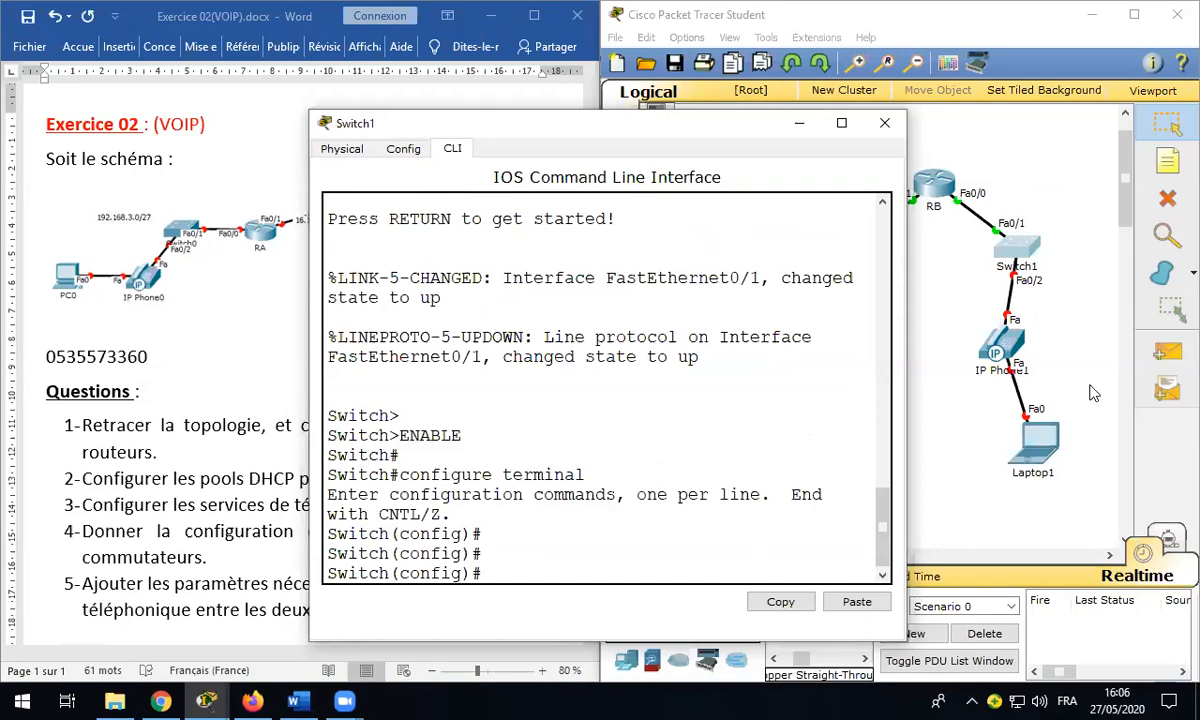
Step: Set Switch1 ports f0/1-2 to access mode with voice VLAN 1 and save with do write
type("interface range f")
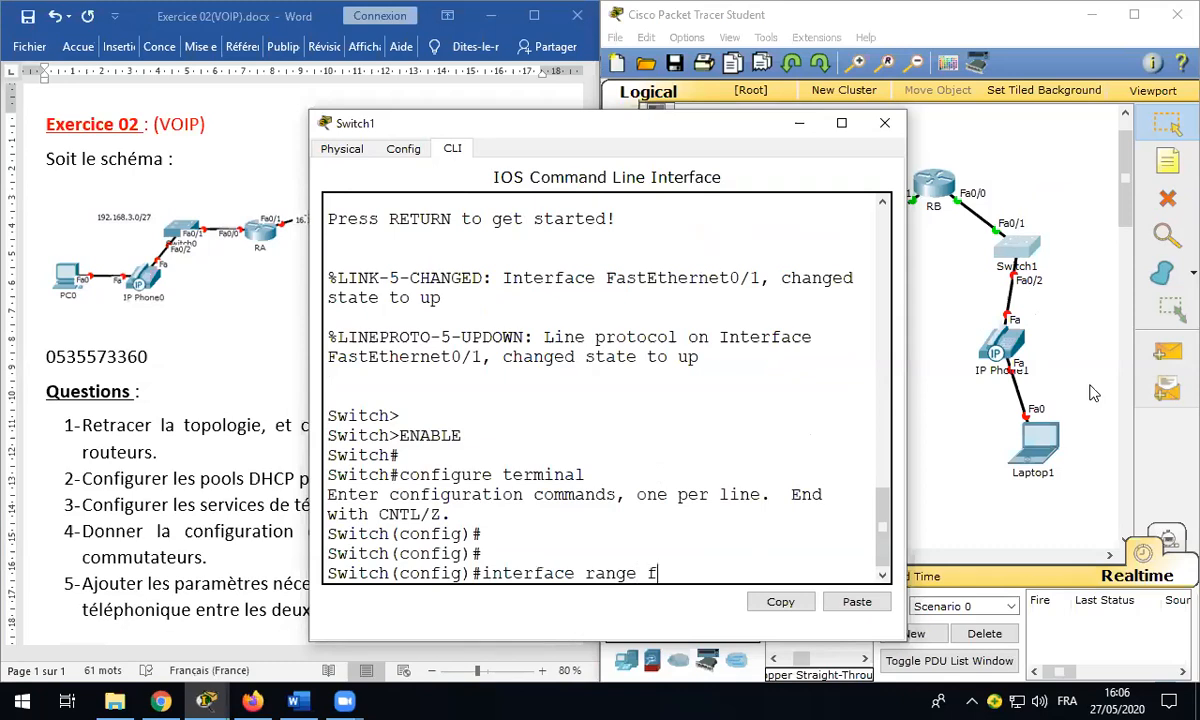
type("0/1-2")
key("Return")
type("swi")
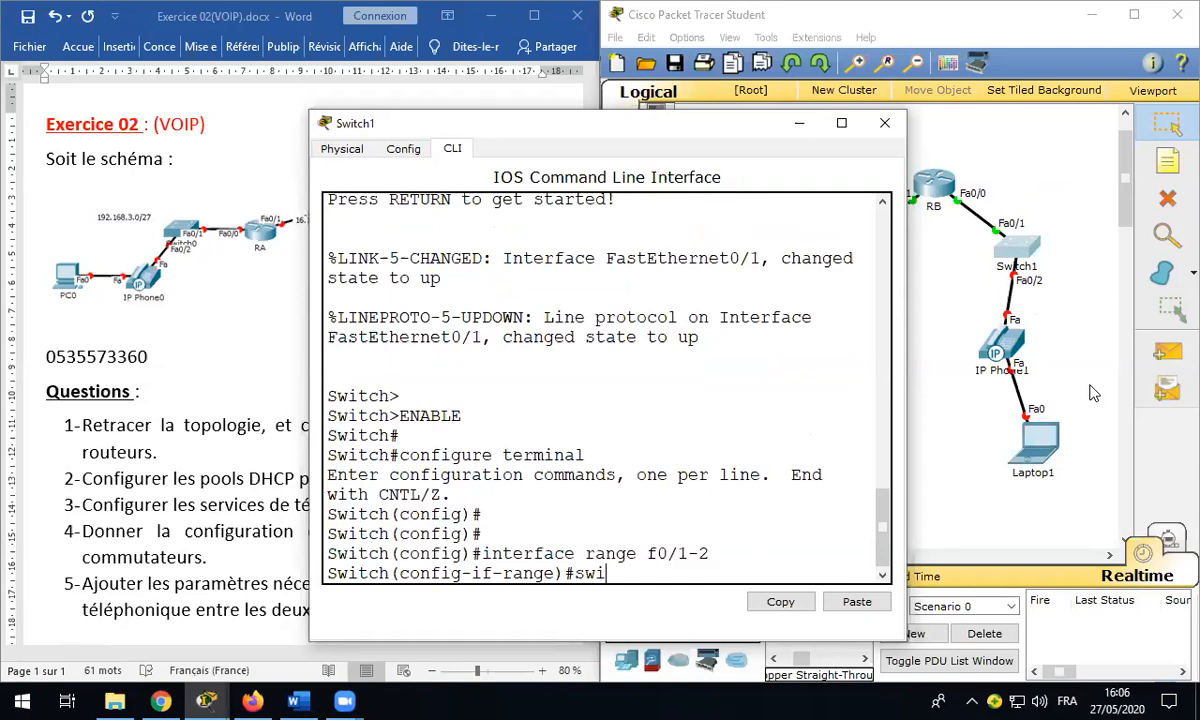
type("tchport mode access")
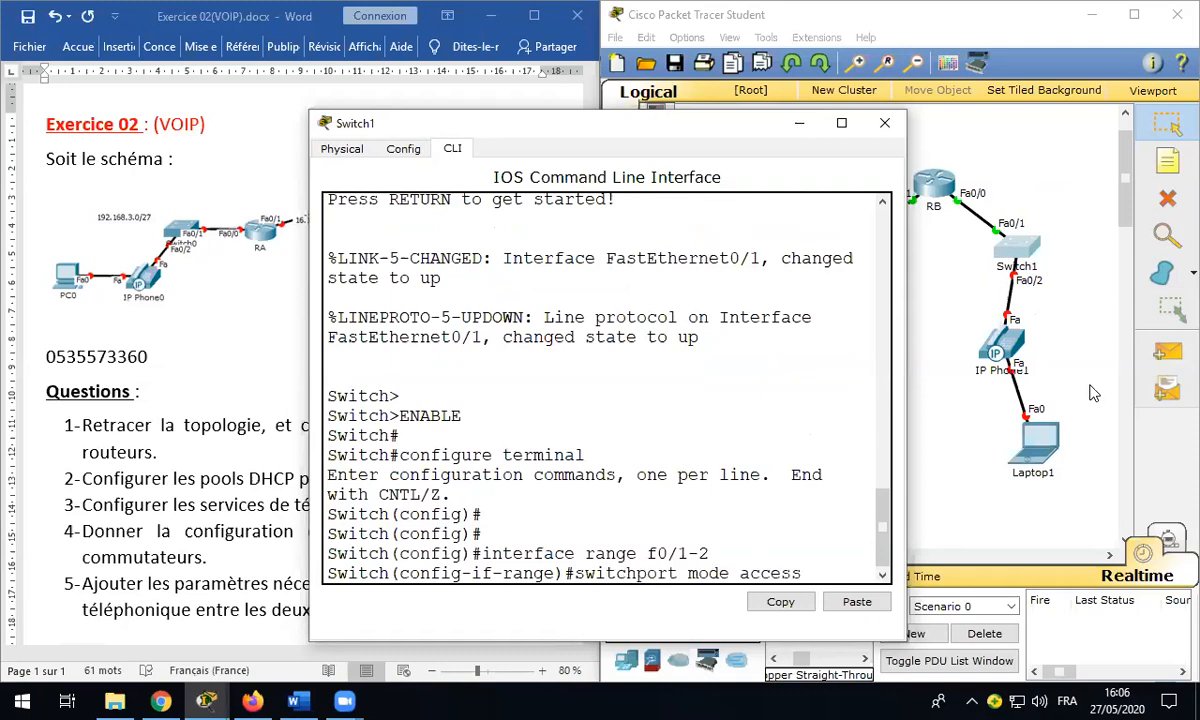
key("Return")
type("switchport")
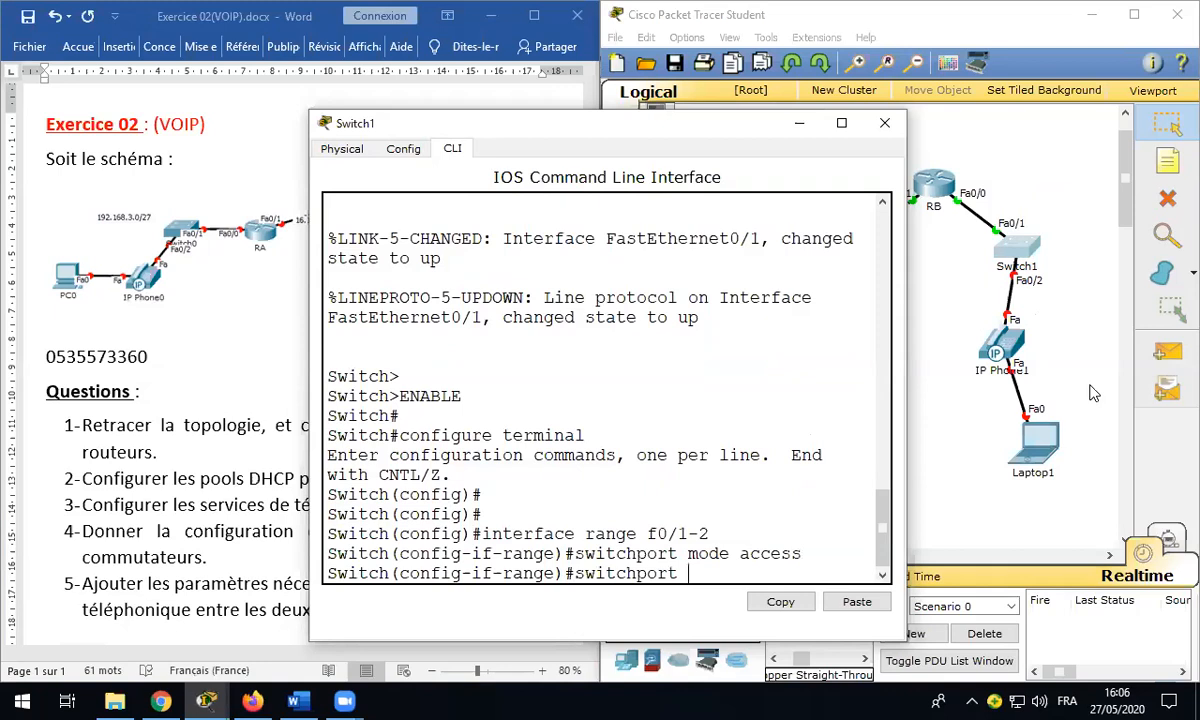
type("voice vlan 1")
key("Return")
type("do w")
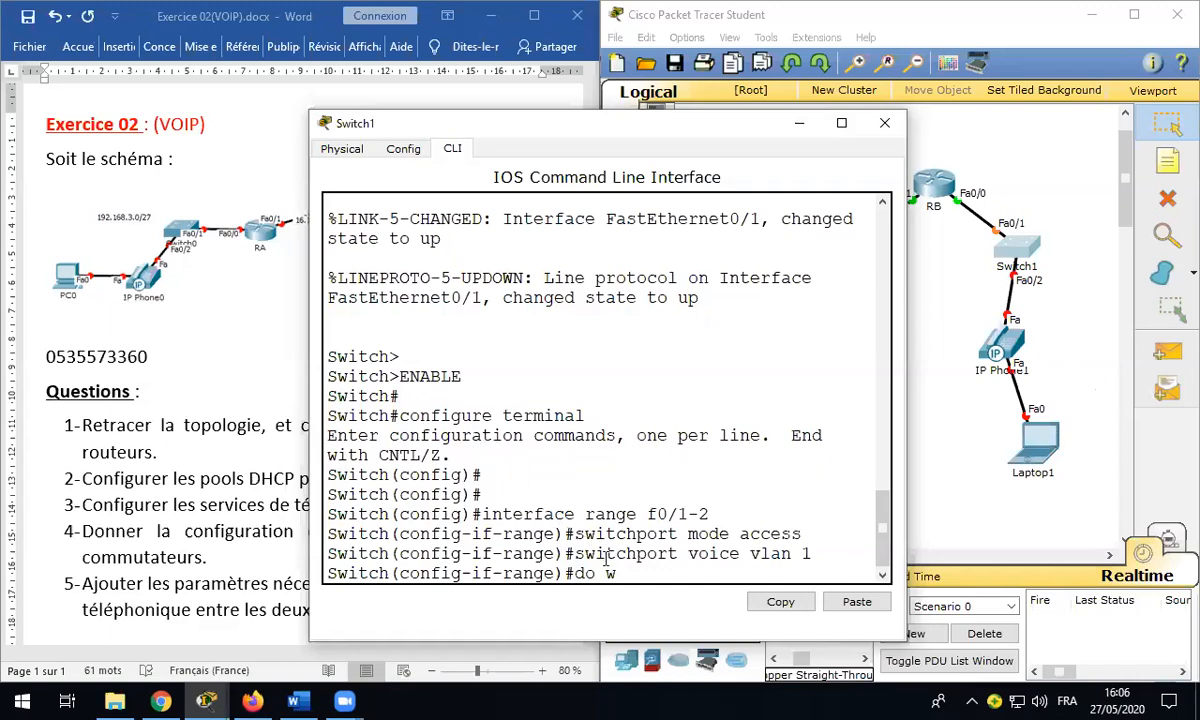
type("rite")
key("Return")
Step: Highlight the port range, access mode and voice VLAN 1 lines for review, then close Switch1
left_click_drag(483, 455, 668, 557)
left_click(668, 557)
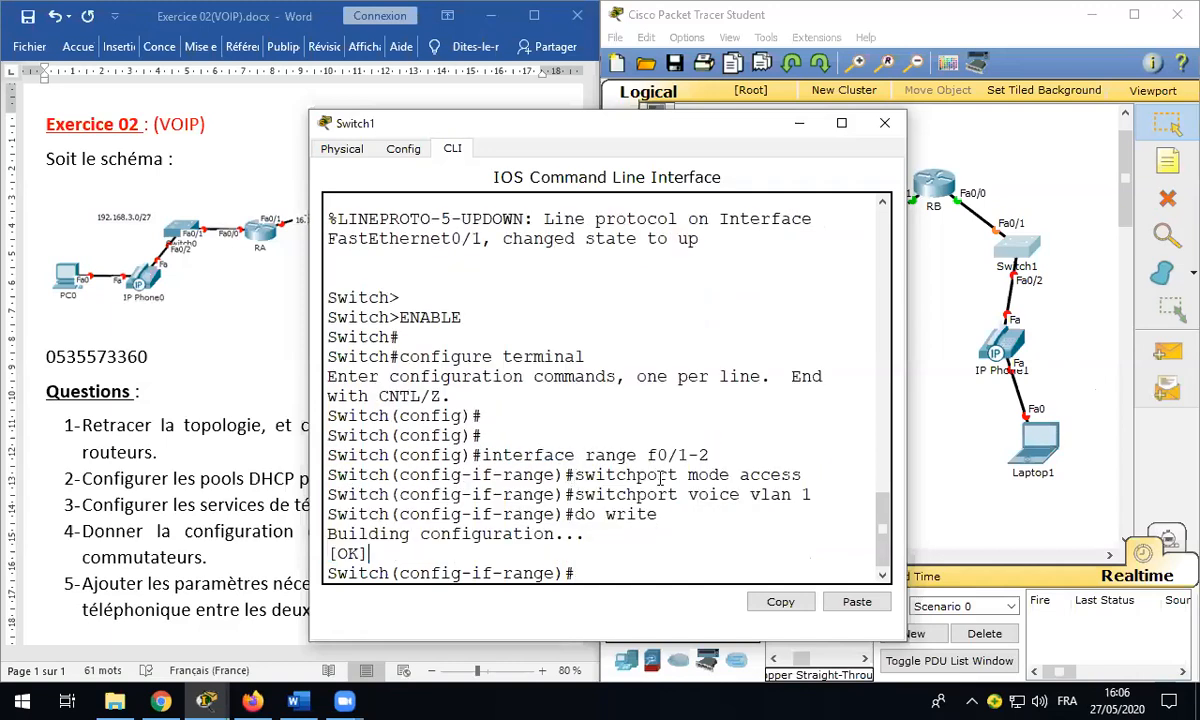
left_click_drag(576, 474, 797, 475)
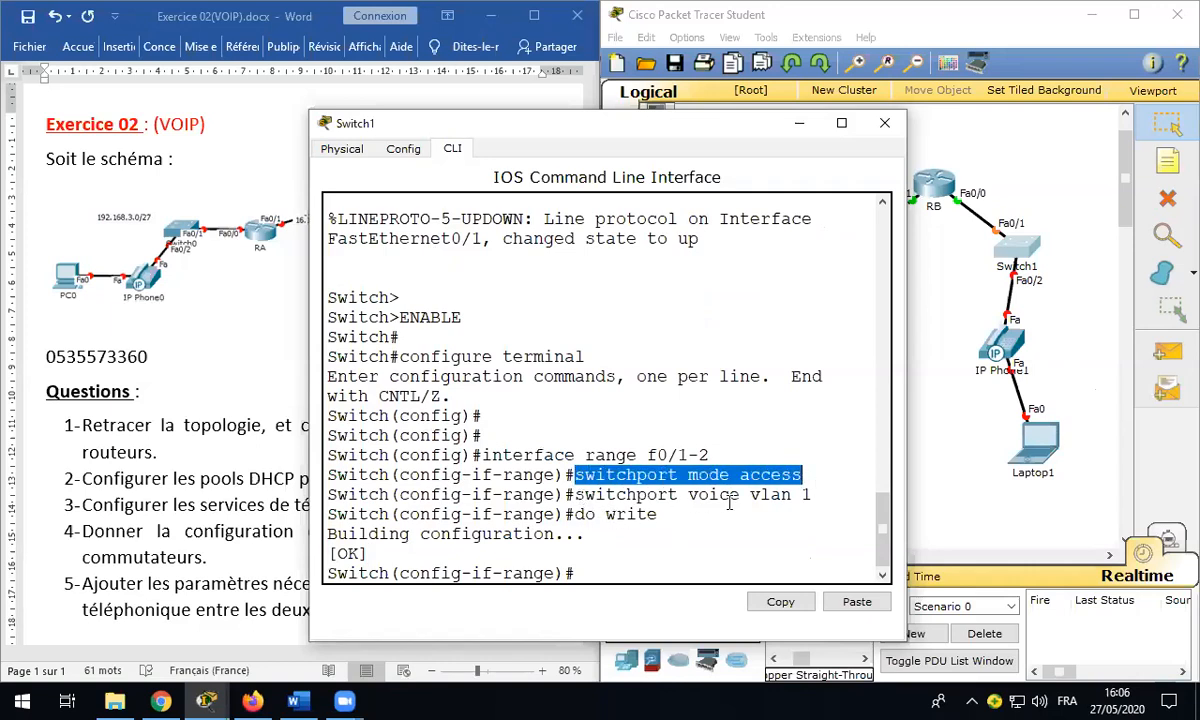
left_click_drag(585, 494, 789, 503)
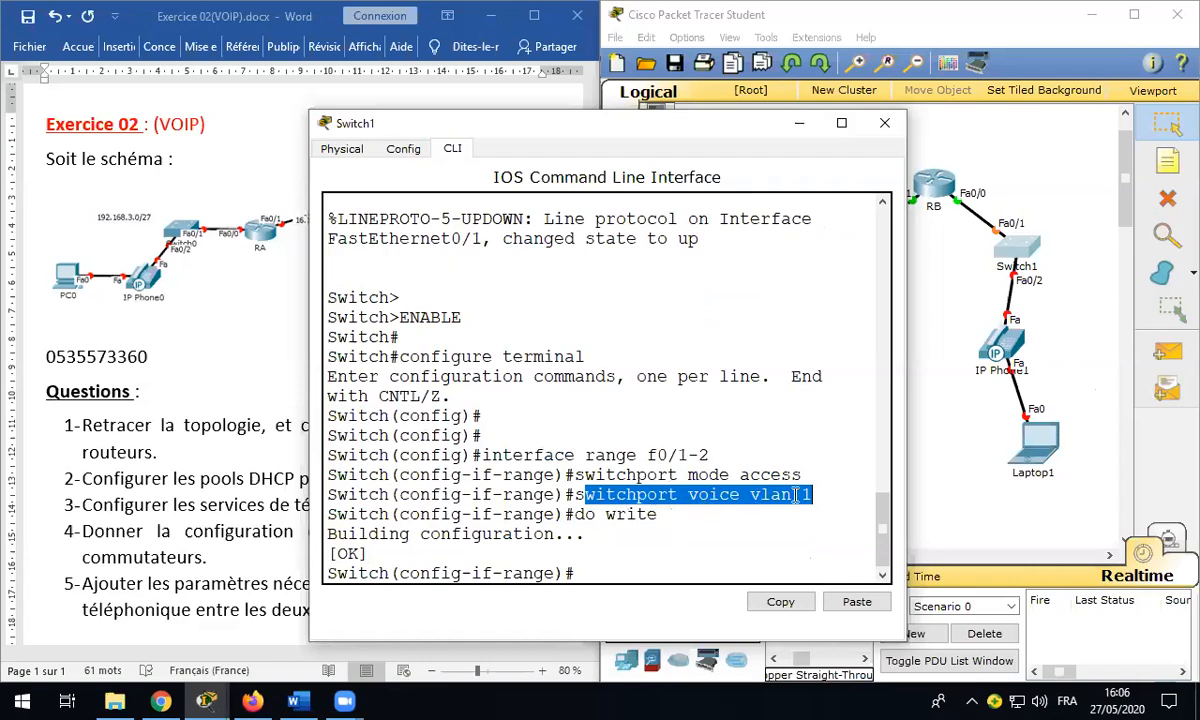
left_click_drag(759, 494, 812, 495)
left_click(715, 513)
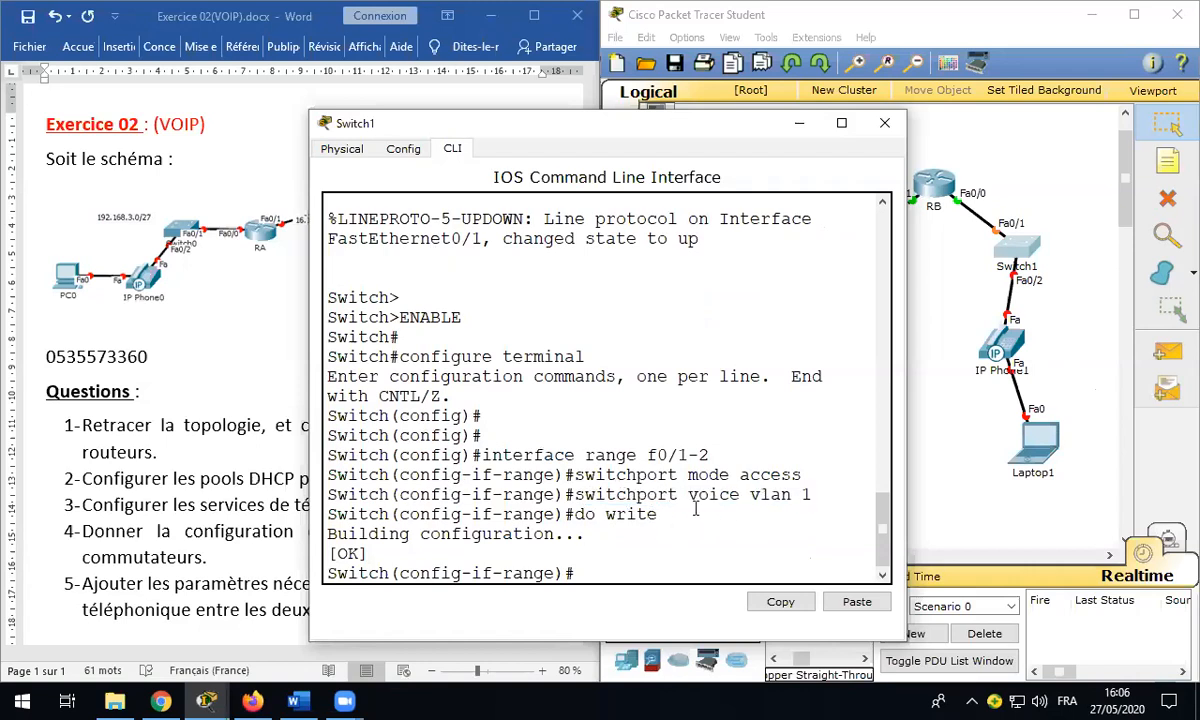
left_click_drag(645, 455, 712, 456)
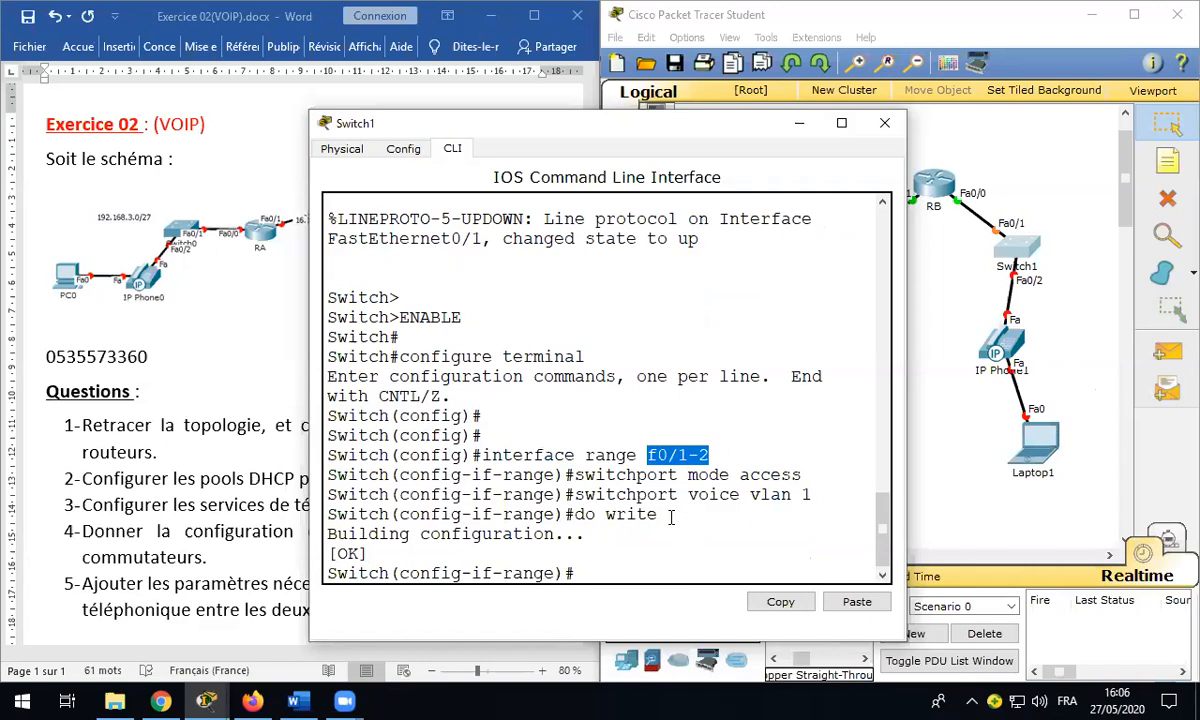
left_click(884, 122)
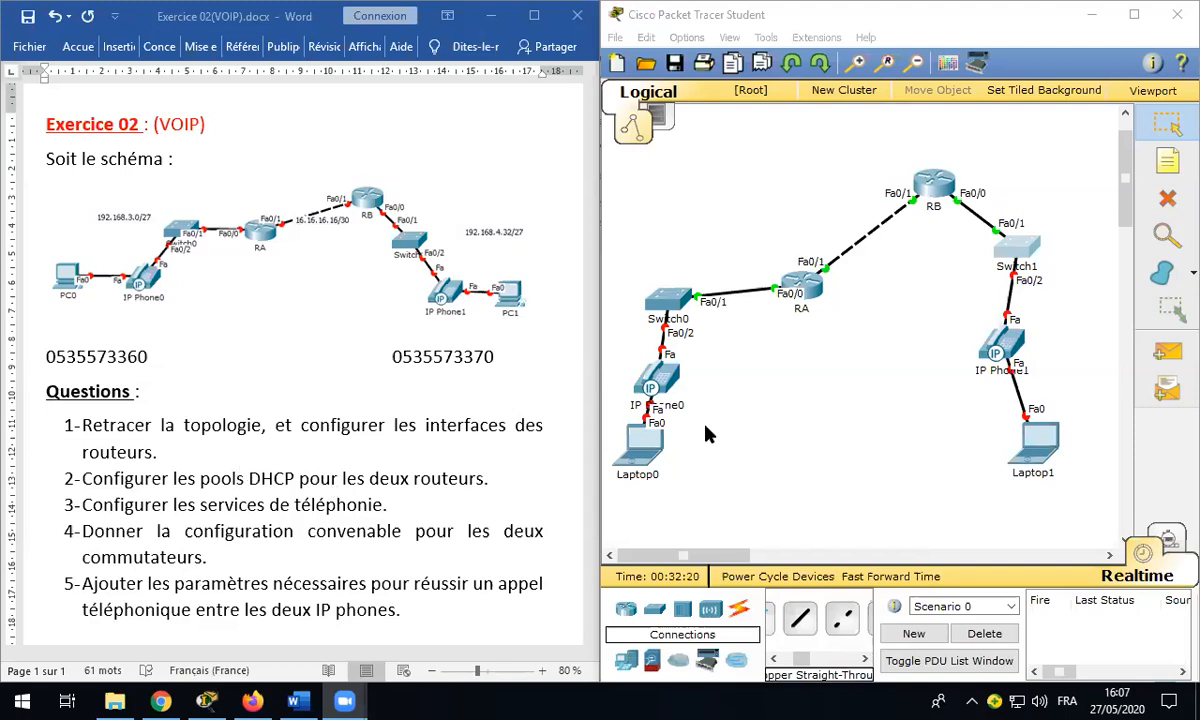
Step: Plug the power adapter into IP Phone0, show its phone screen, and move the window left
left_click(670, 380)
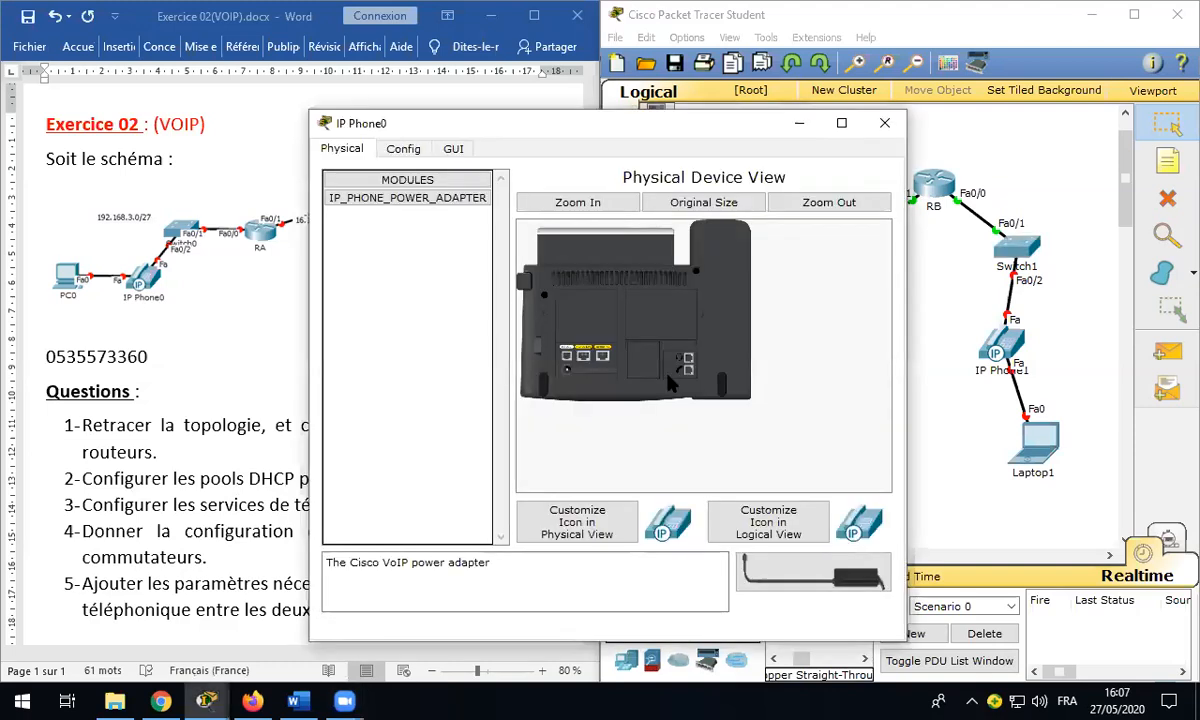
left_click_drag(790, 572, 700, 338)
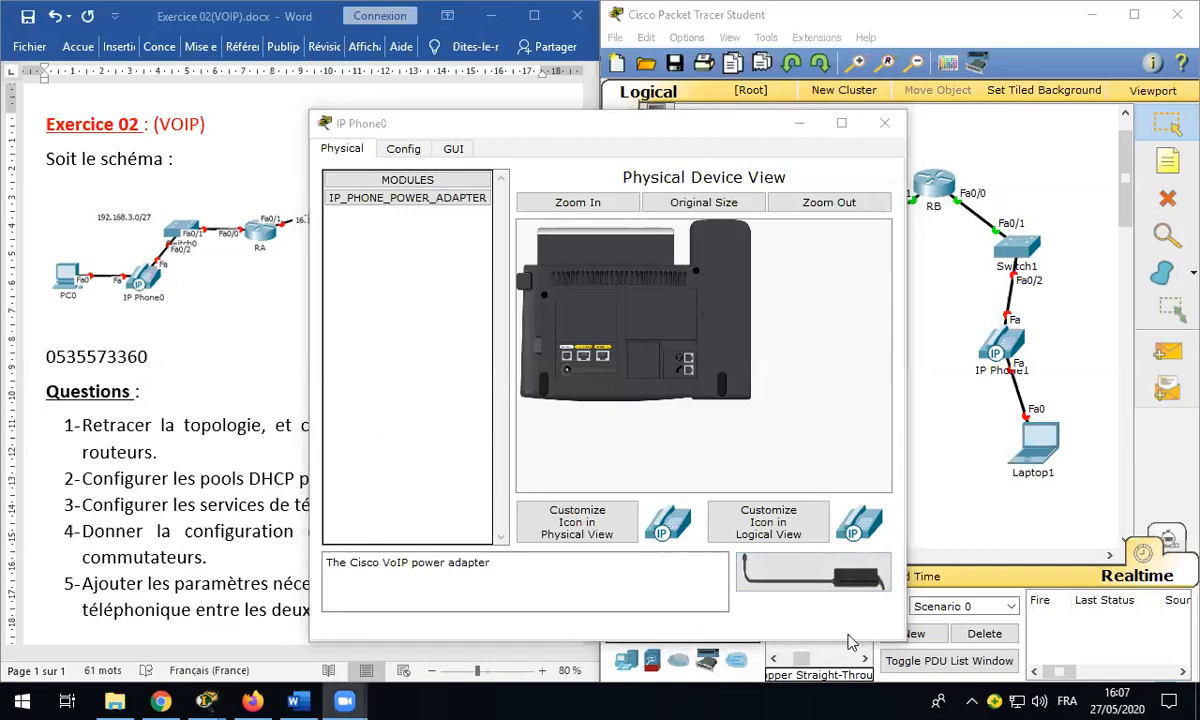
left_click_drag(825, 565, 586, 394)
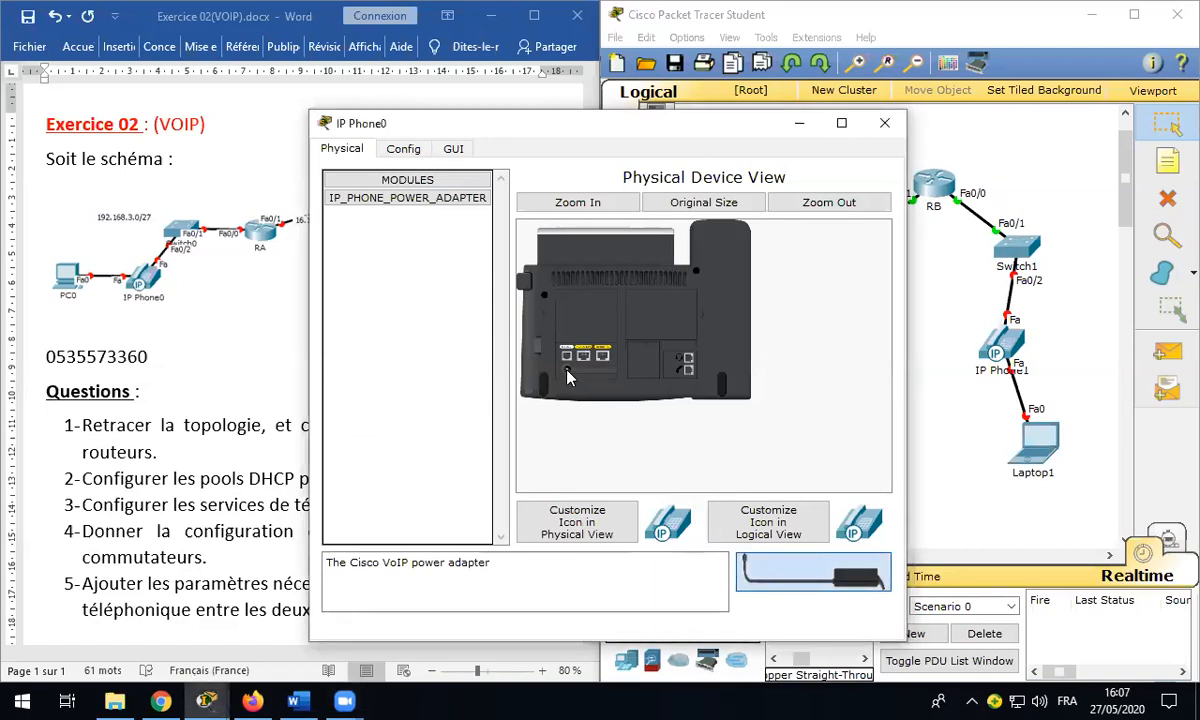
left_click_drag(569, 377, 569, 377)
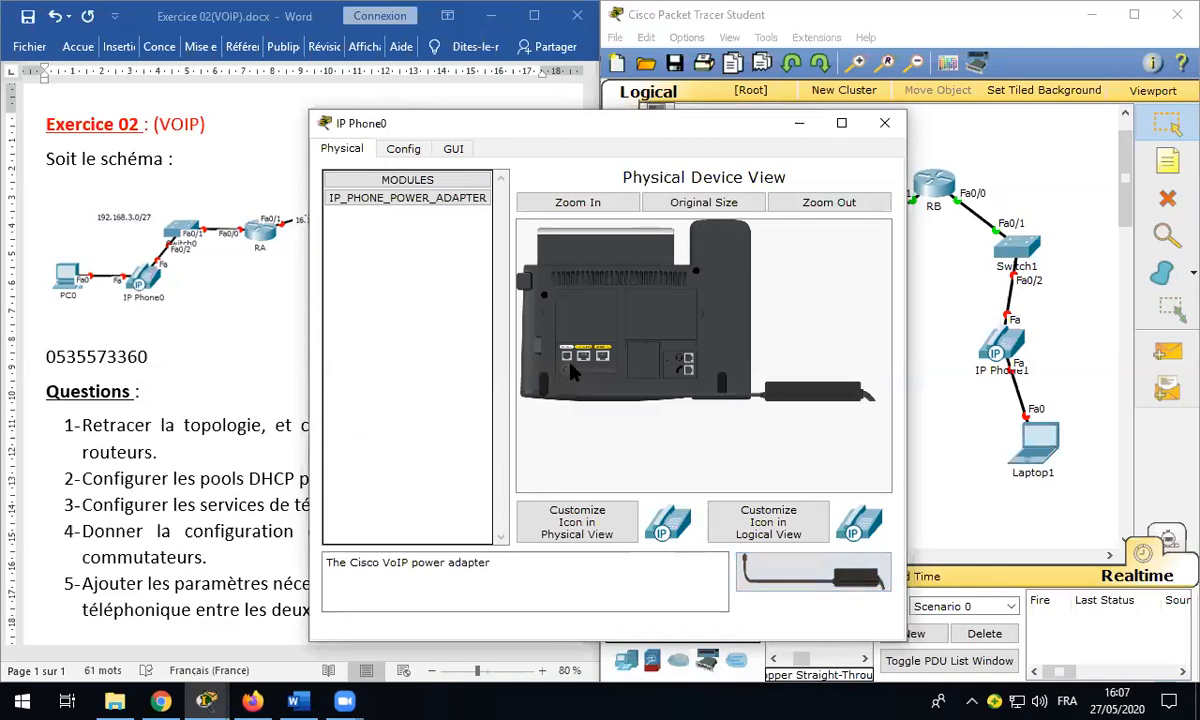
left_click(453, 150)
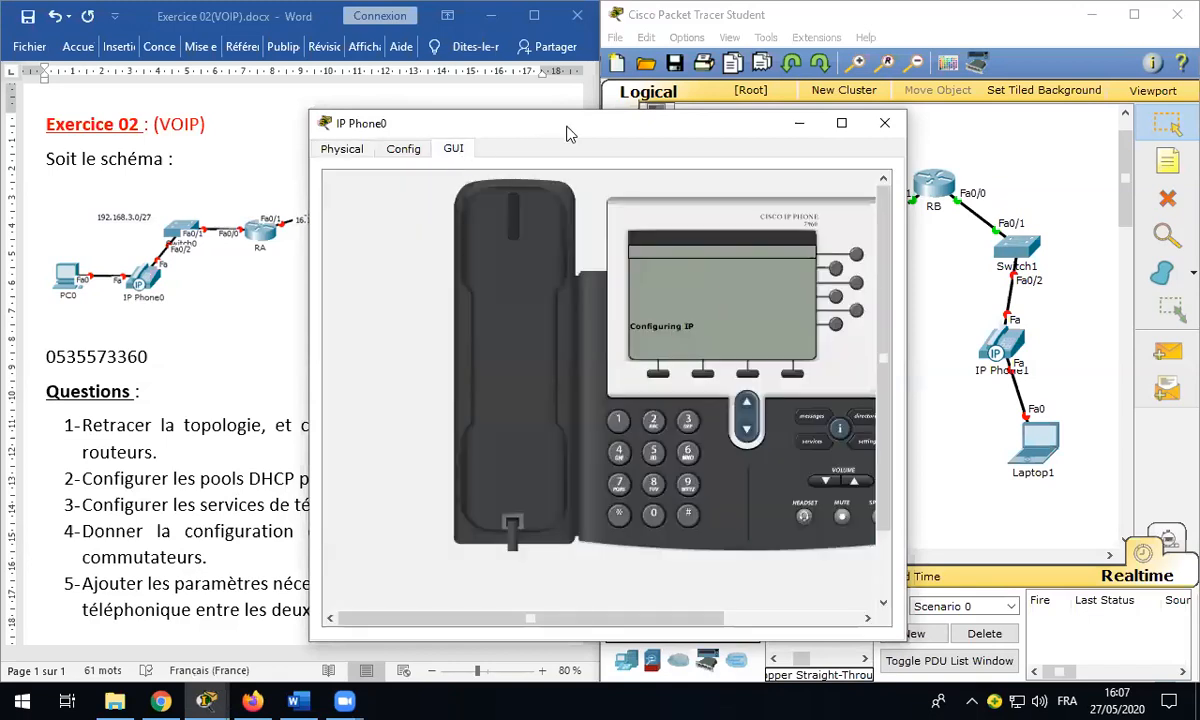
left_click_drag(557, 134, 252, 79)
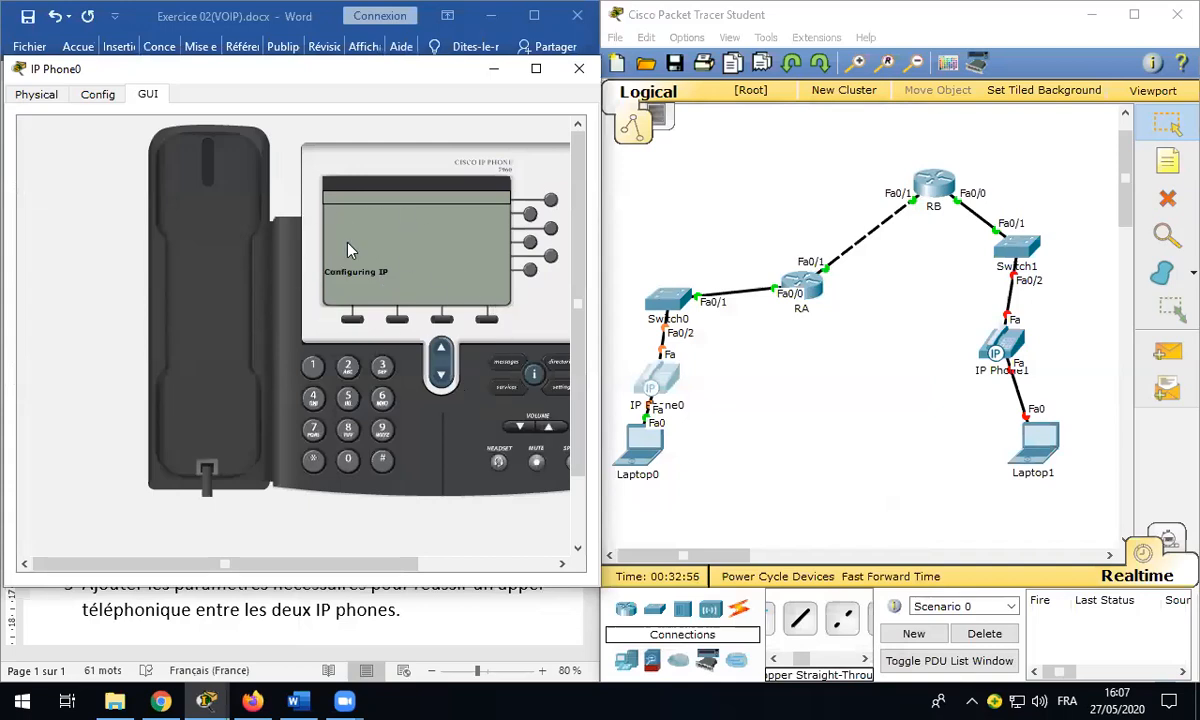
Step: Open IP Phone1 and position its window over the topology side
left_click(1008, 345)
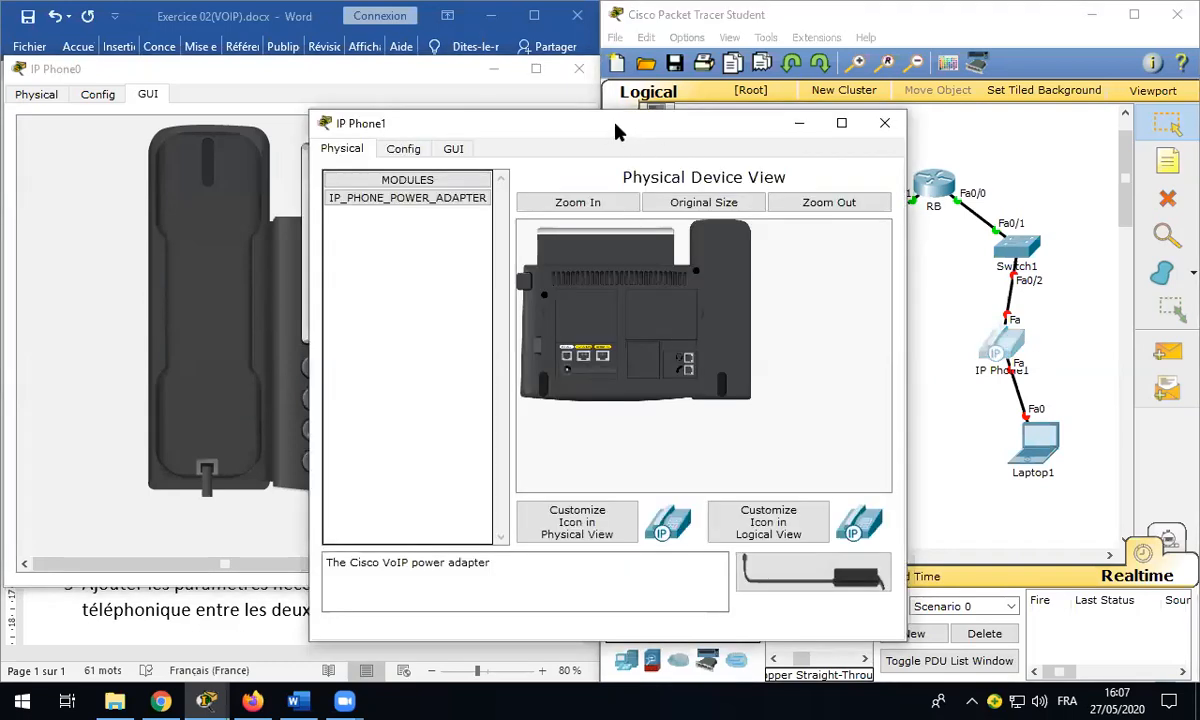
left_click_drag(616, 131, 896, 82)
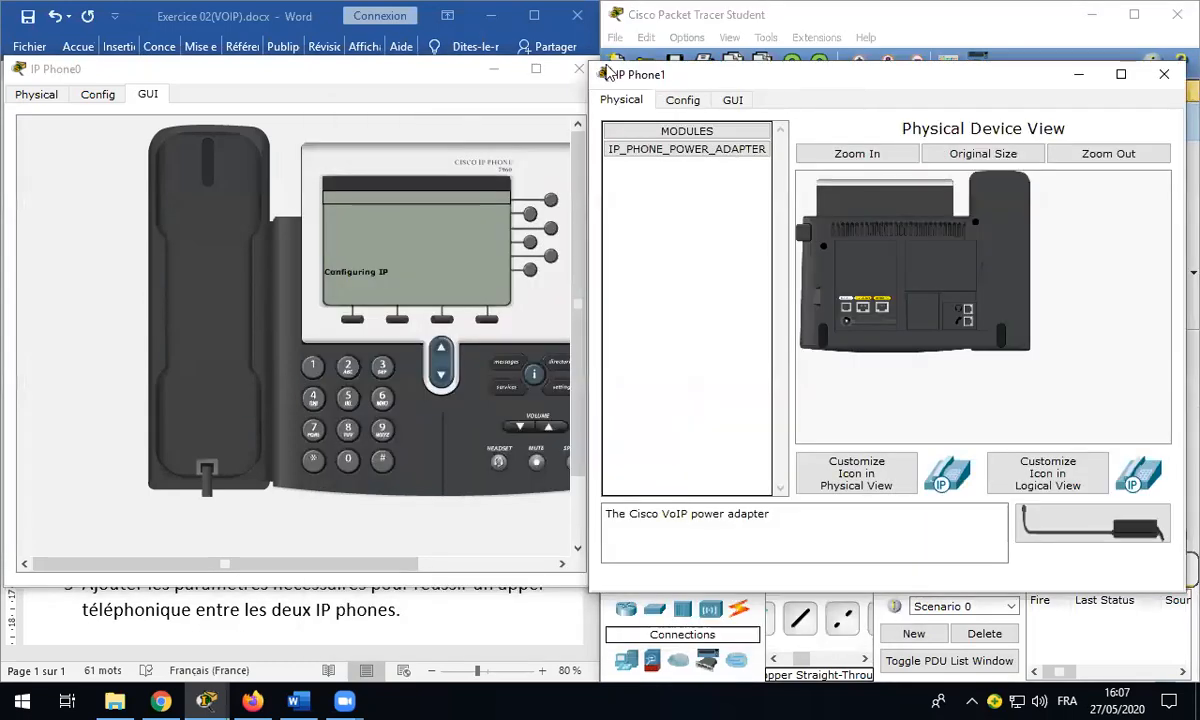
left_click_drag(590, 64, 613, 69)
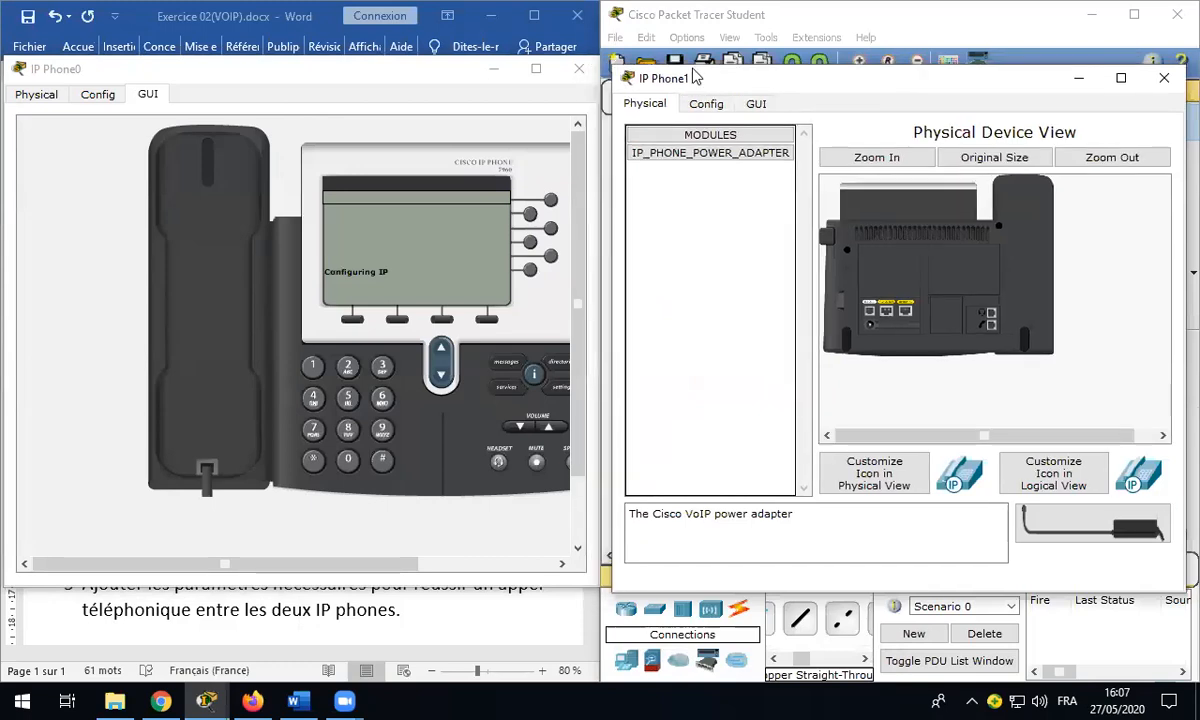
left_click_drag(697, 82, 688, 72)
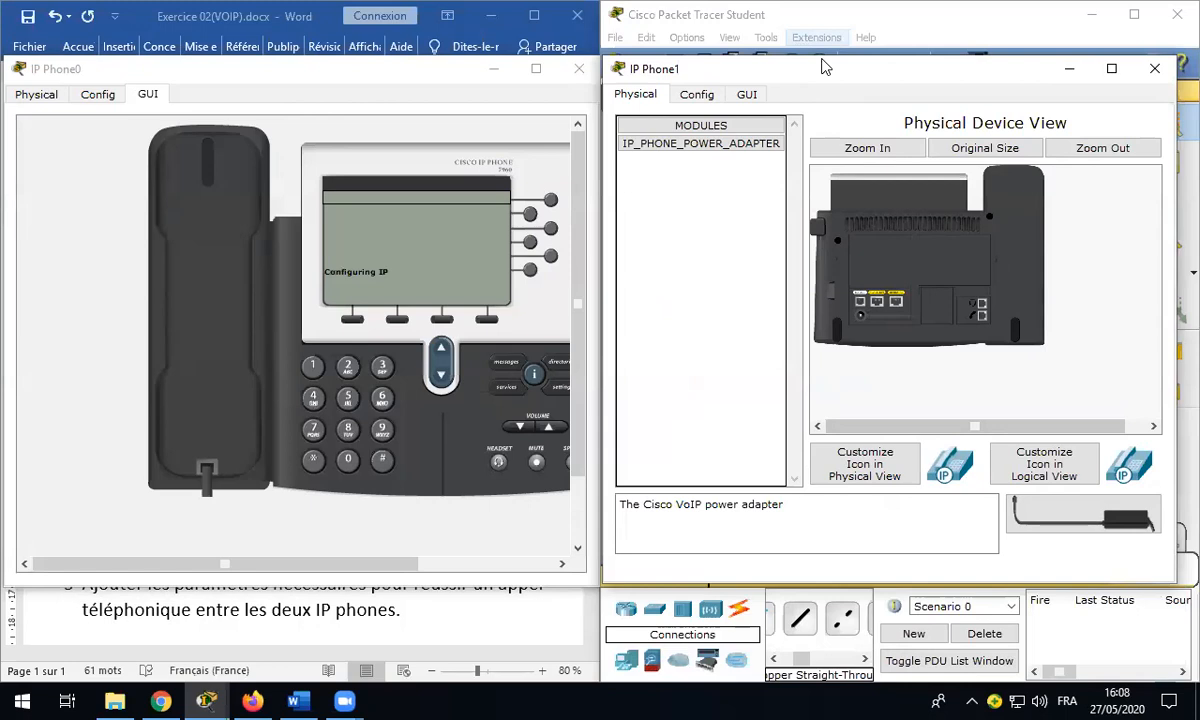
left_click_drag(822, 66, 837, 63)
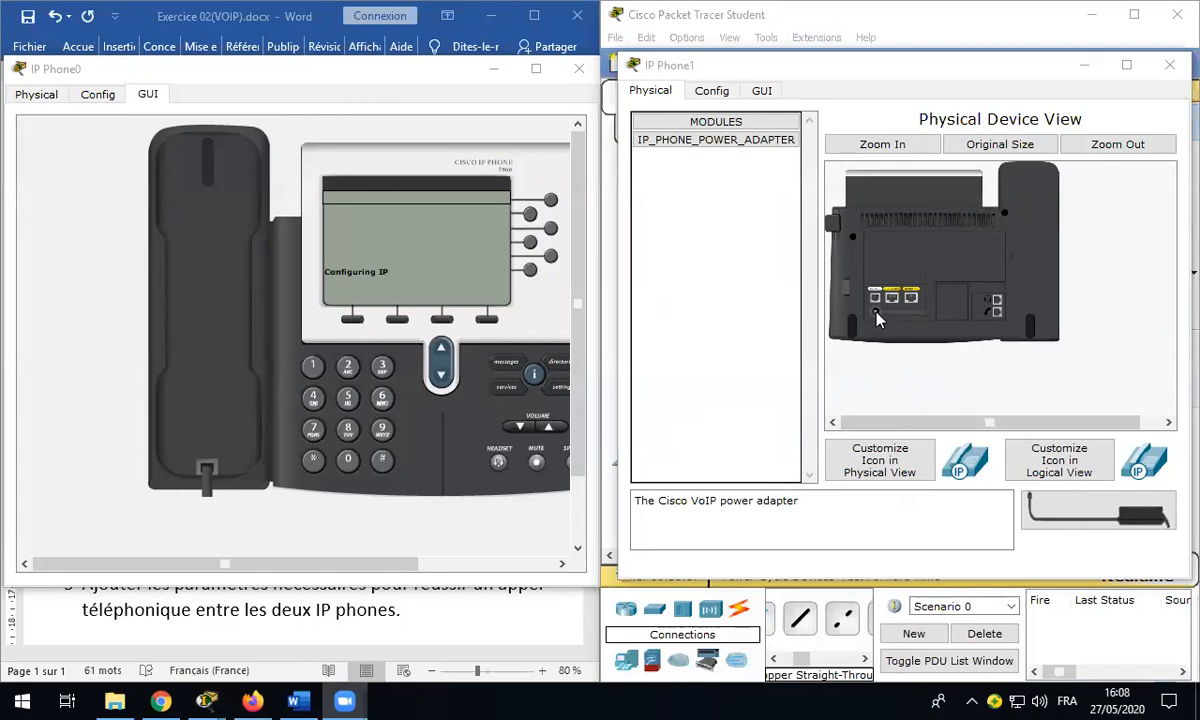
Step: Plug the power adapter into IP Phone1's power port and show its phone screen
left_click_drag(742, 138, 1040, 470)
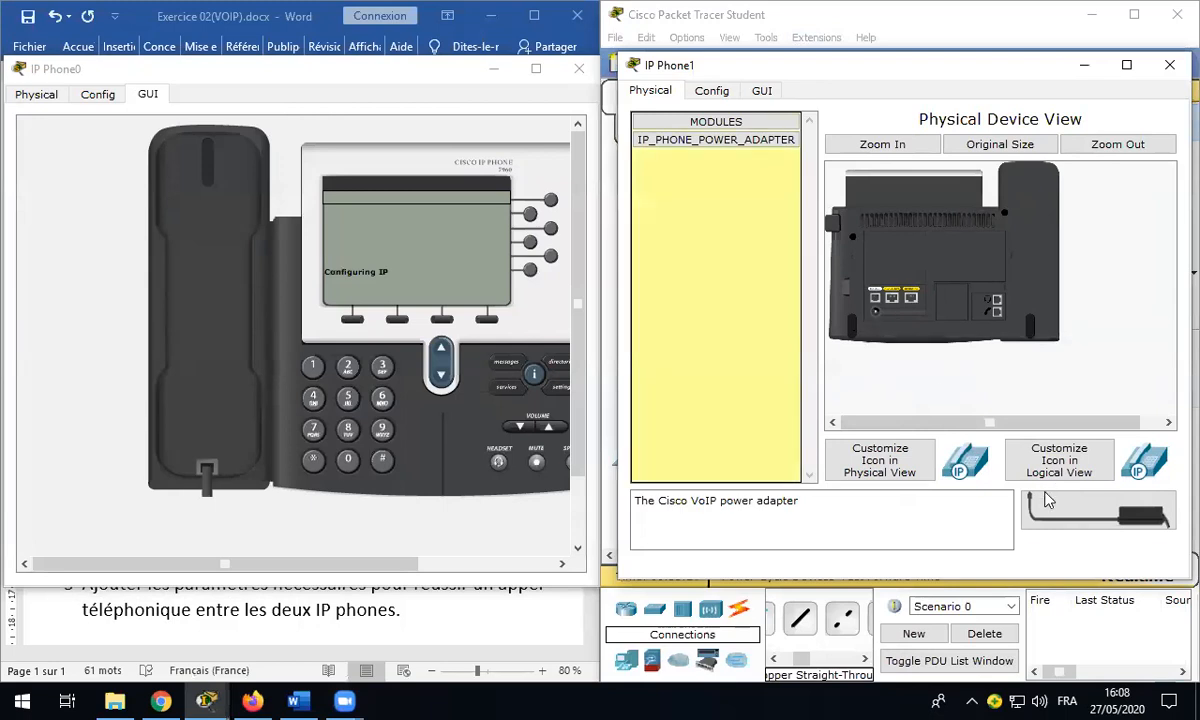
left_click(764, 91)
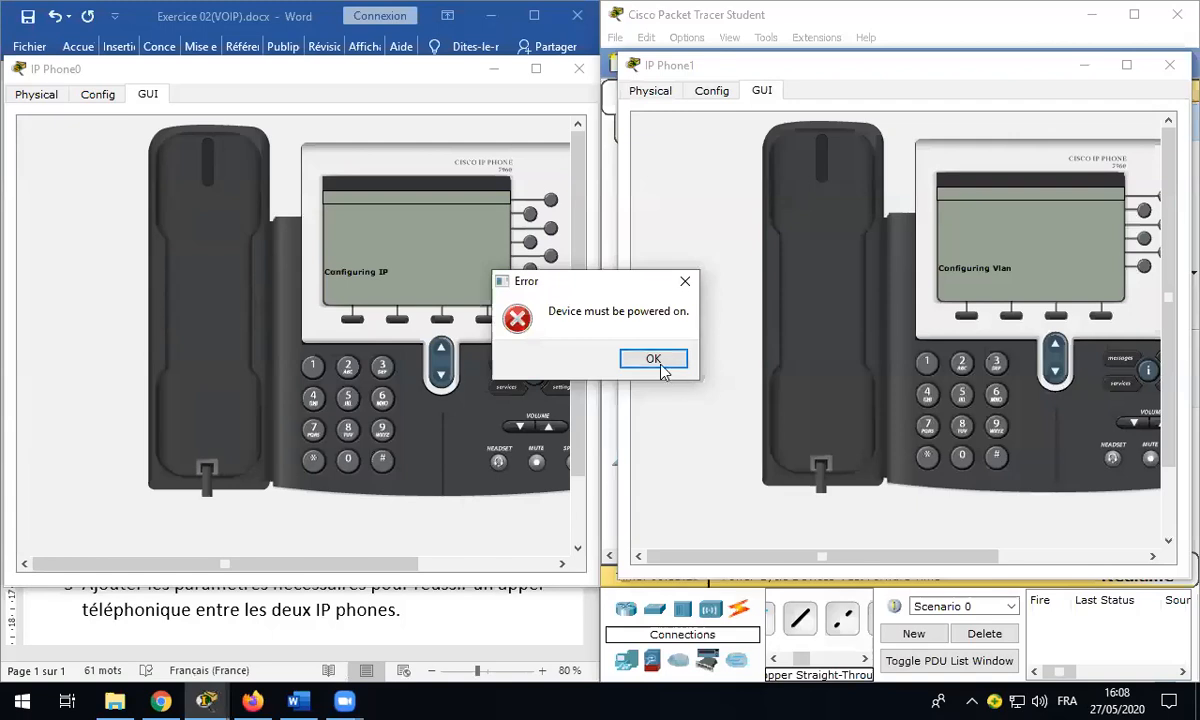
left_click(659, 365)
left_click_drag(1066, 521, 821, 298)
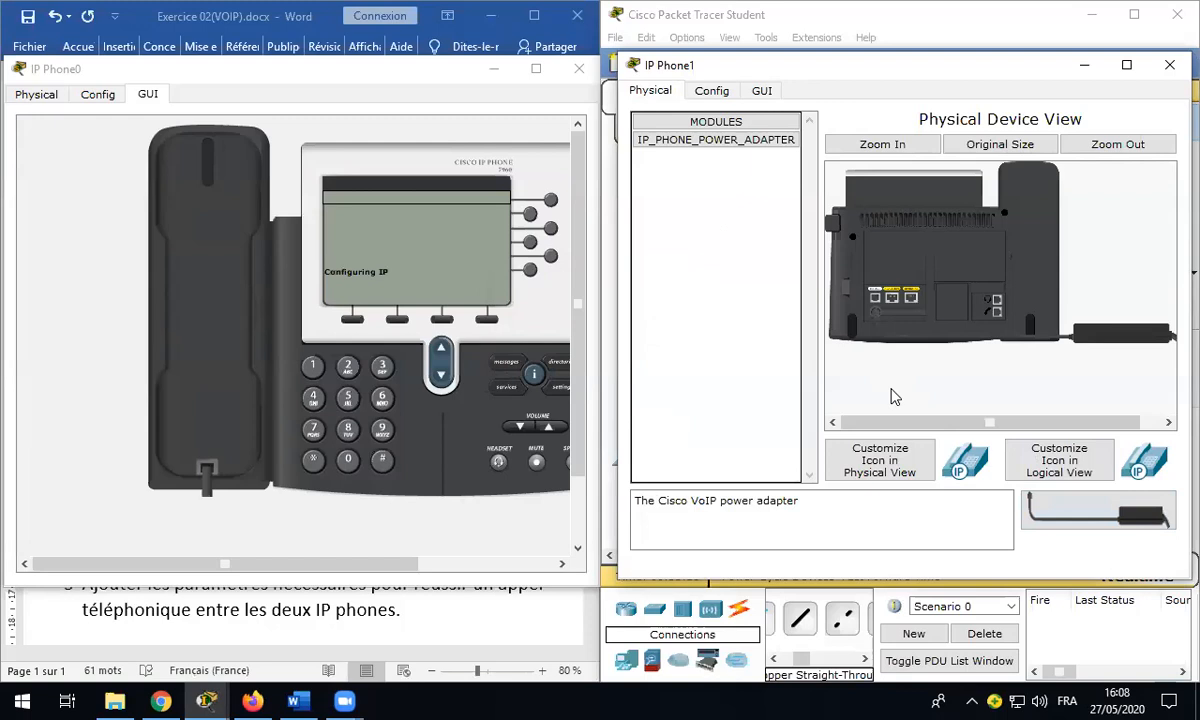
left_click(762, 90)
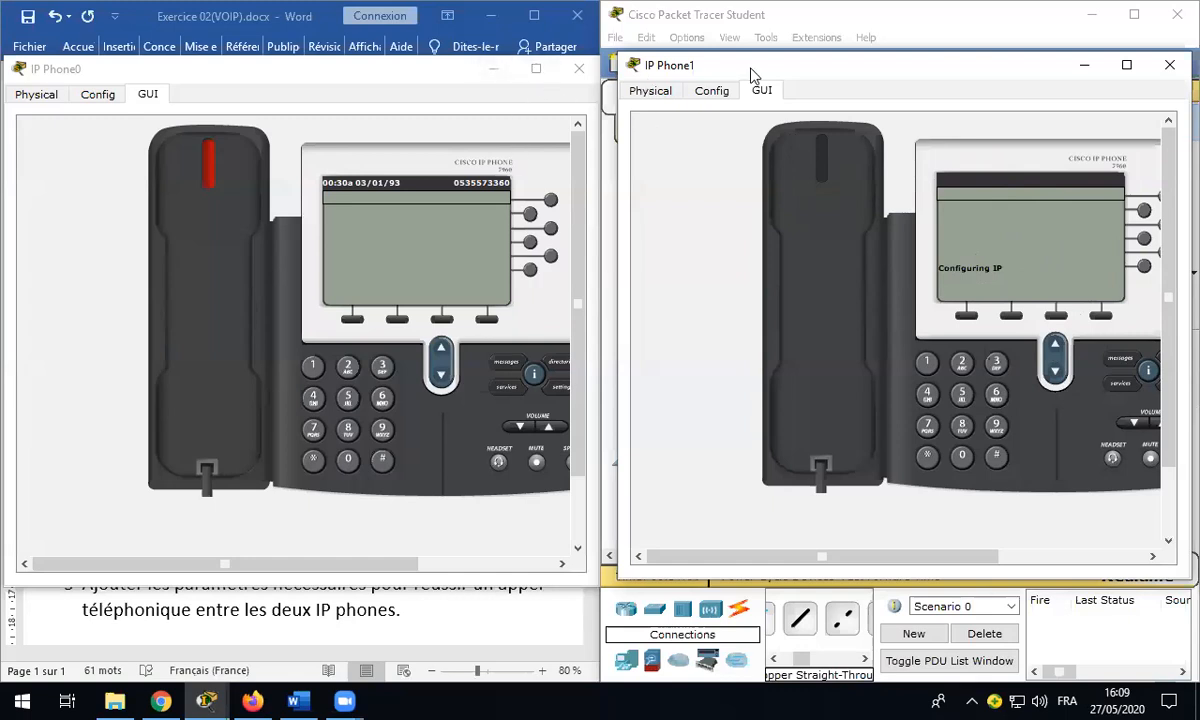
left_click_drag(717, 65, 728, 68)
Step: Close IP Phone0 and set Laptop0 to DHCP, getting 192.168.3.3 with gateway 192.168.3.1
left_click(579, 68)
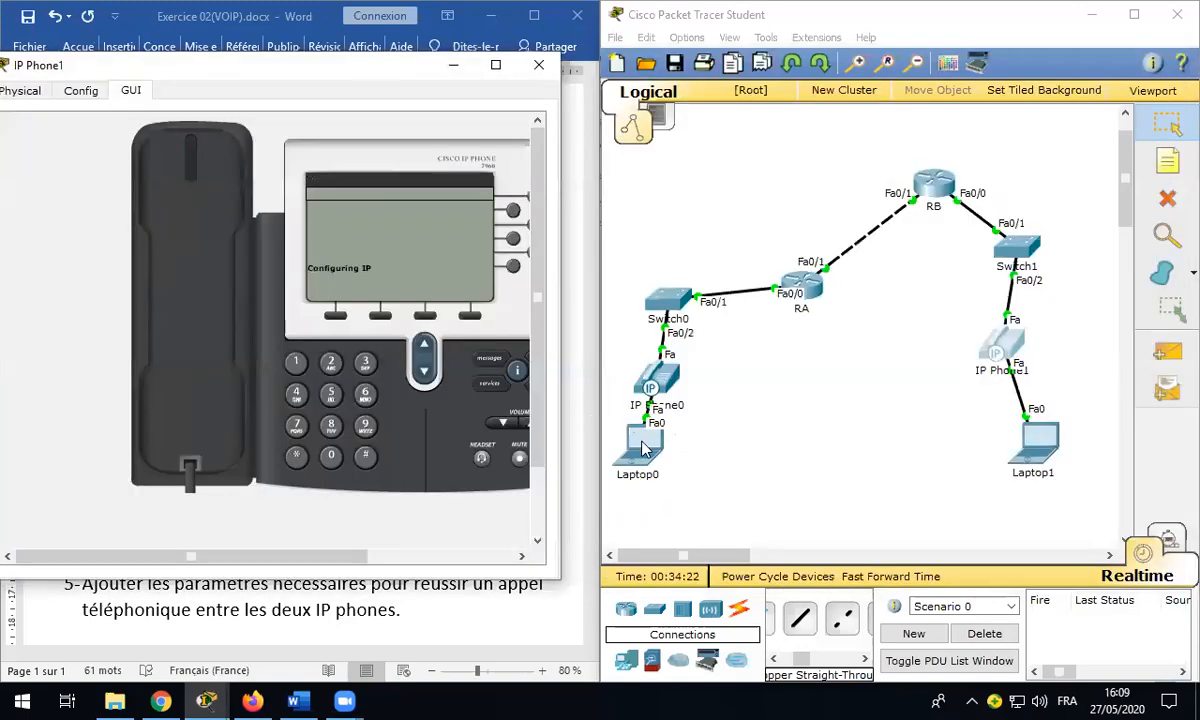
left_click(643, 450)
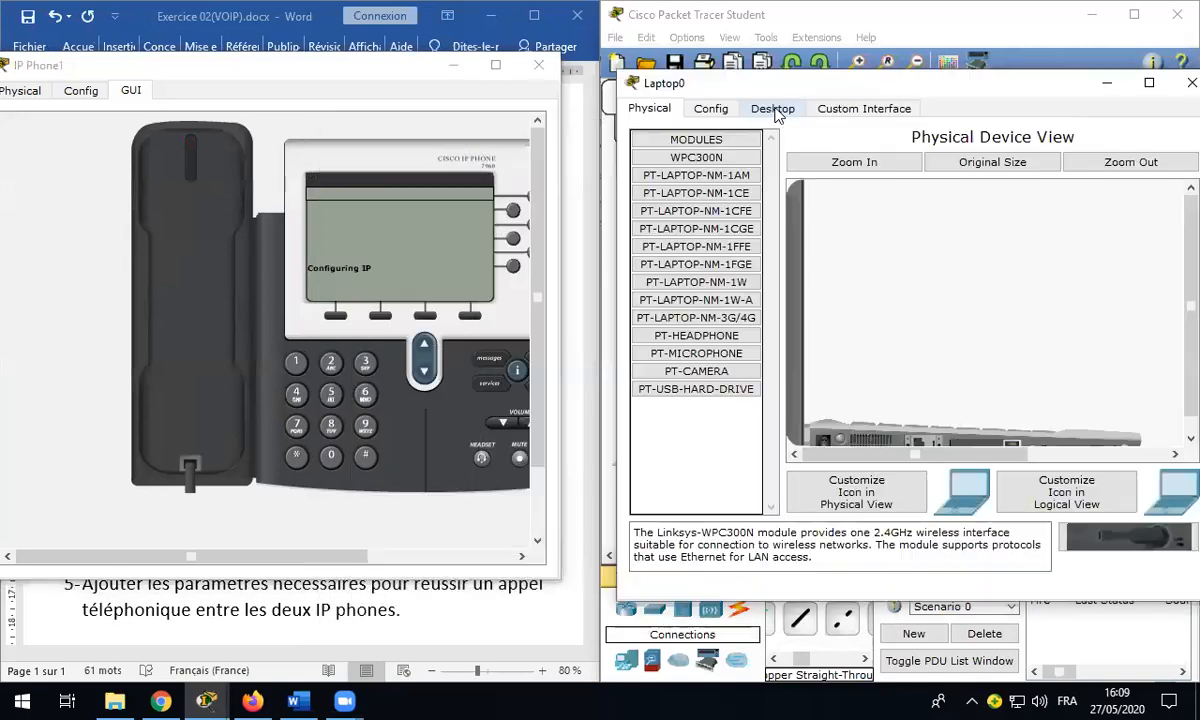
left_click(714, 689)
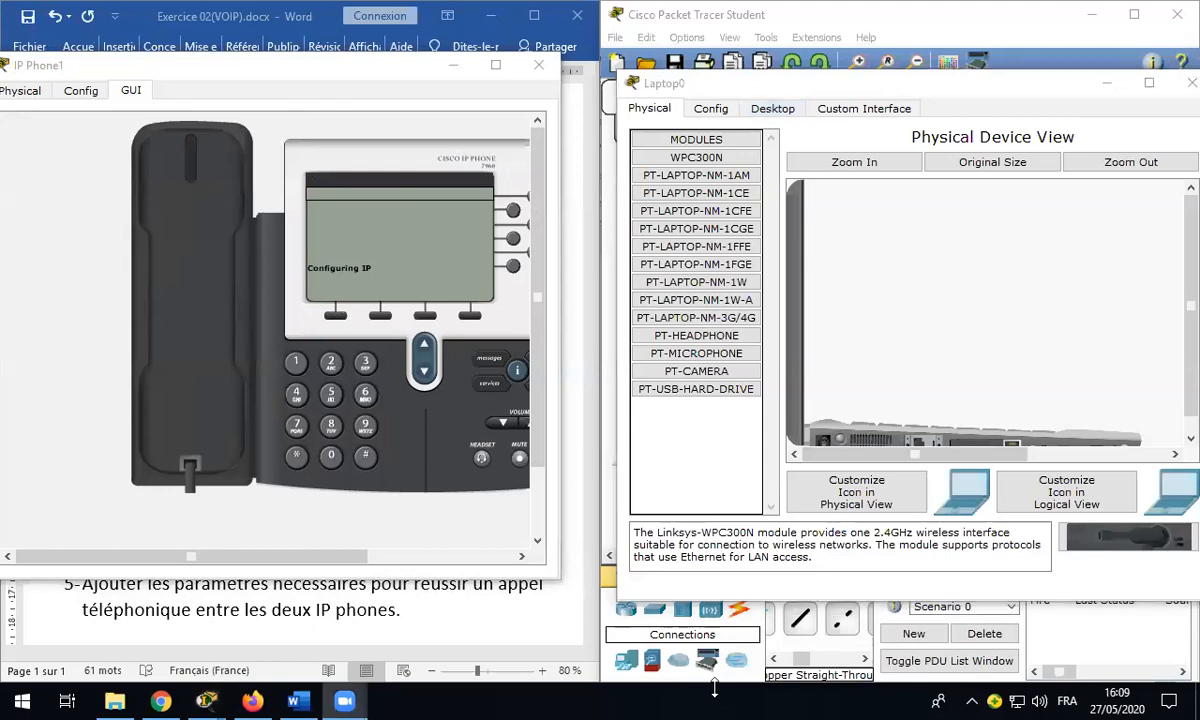
left_click(762, 118)
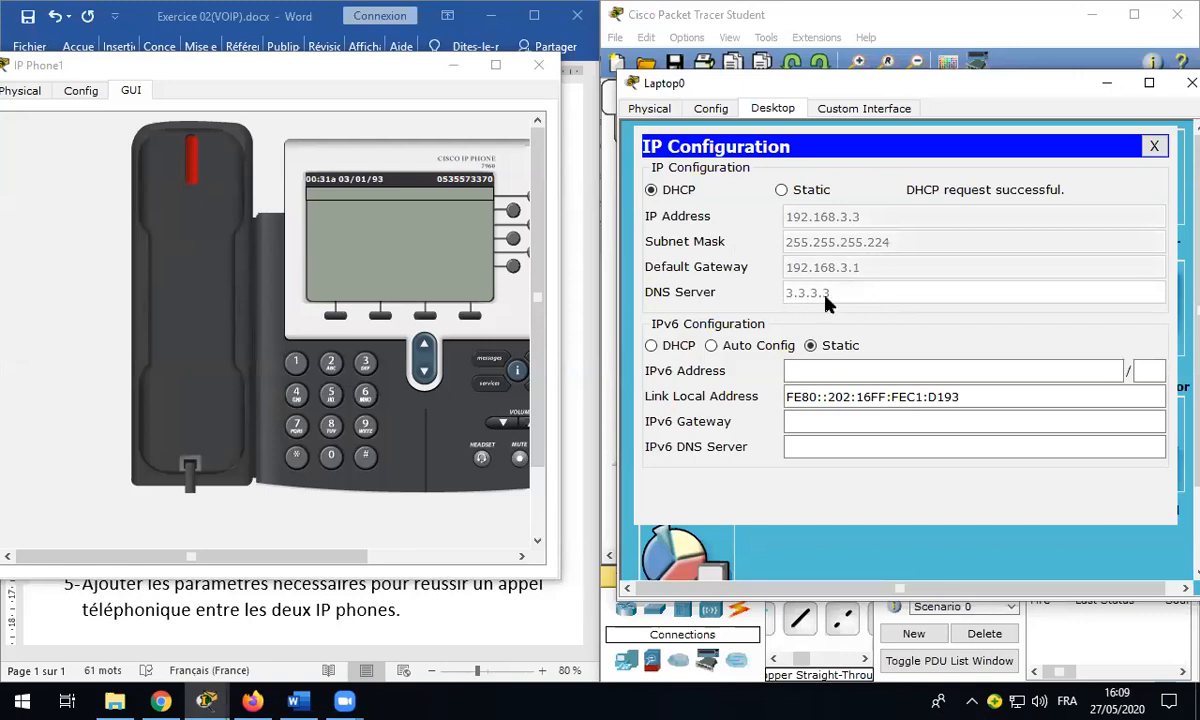
left_click(1192, 83)
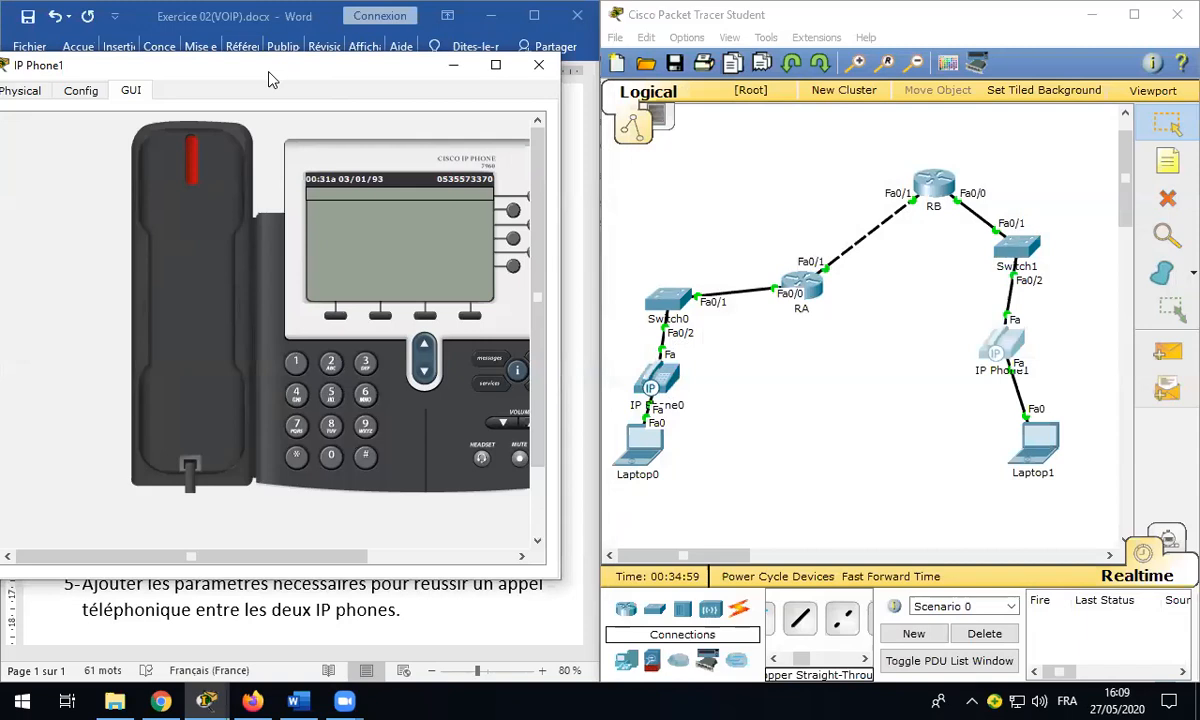
left_click_drag(269, 73, 1013, 161)
Step: Switch Laptop1's IP Configuration to DHCP, obtaining 192.168.4.35/27 with gateway 192.168.4.33
left_click(660, 383)
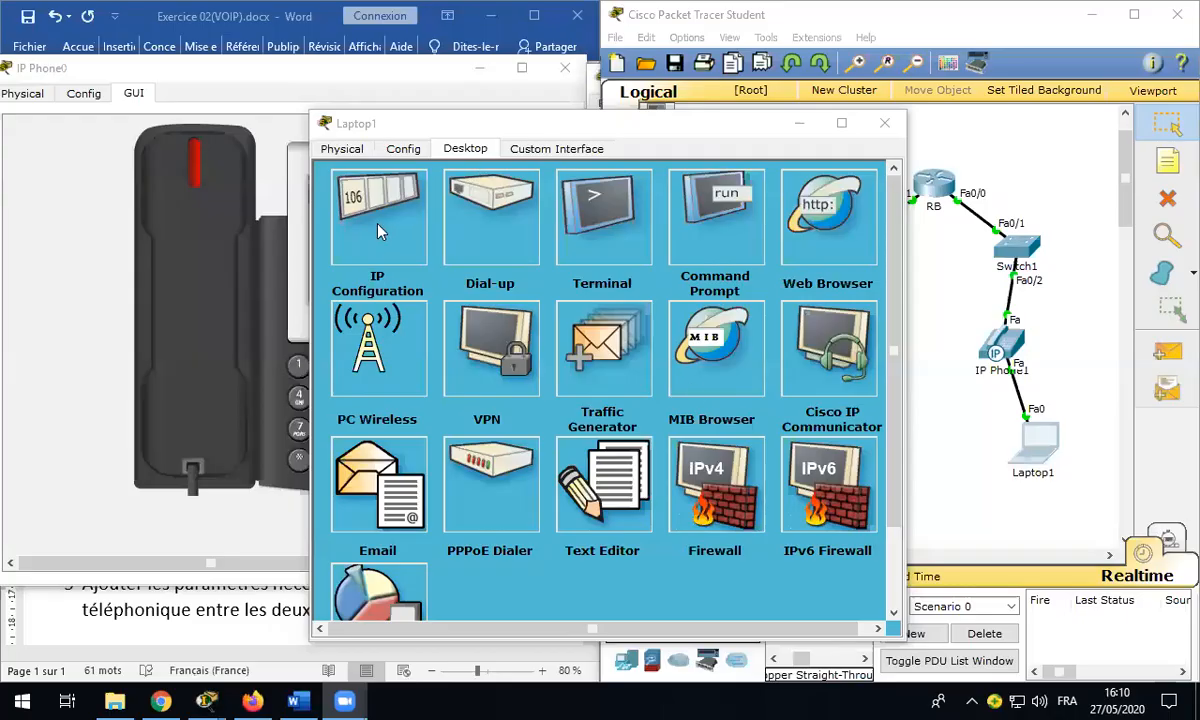
left_click(358, 214)
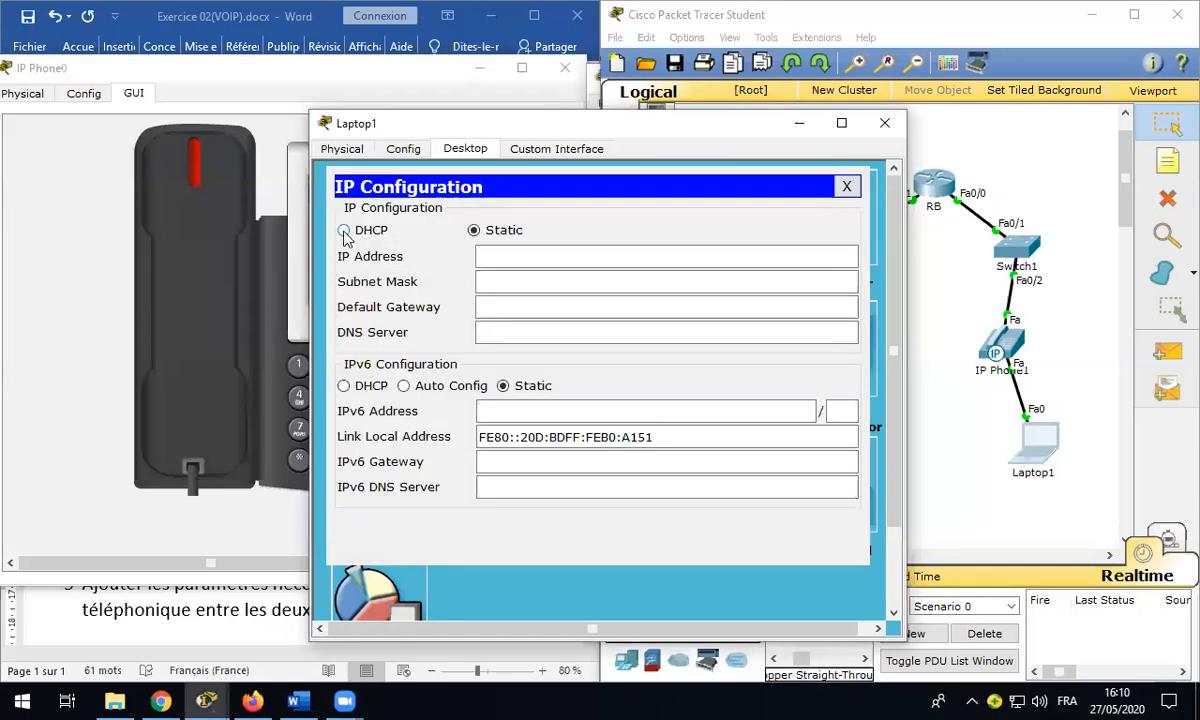
left_click(344, 231)
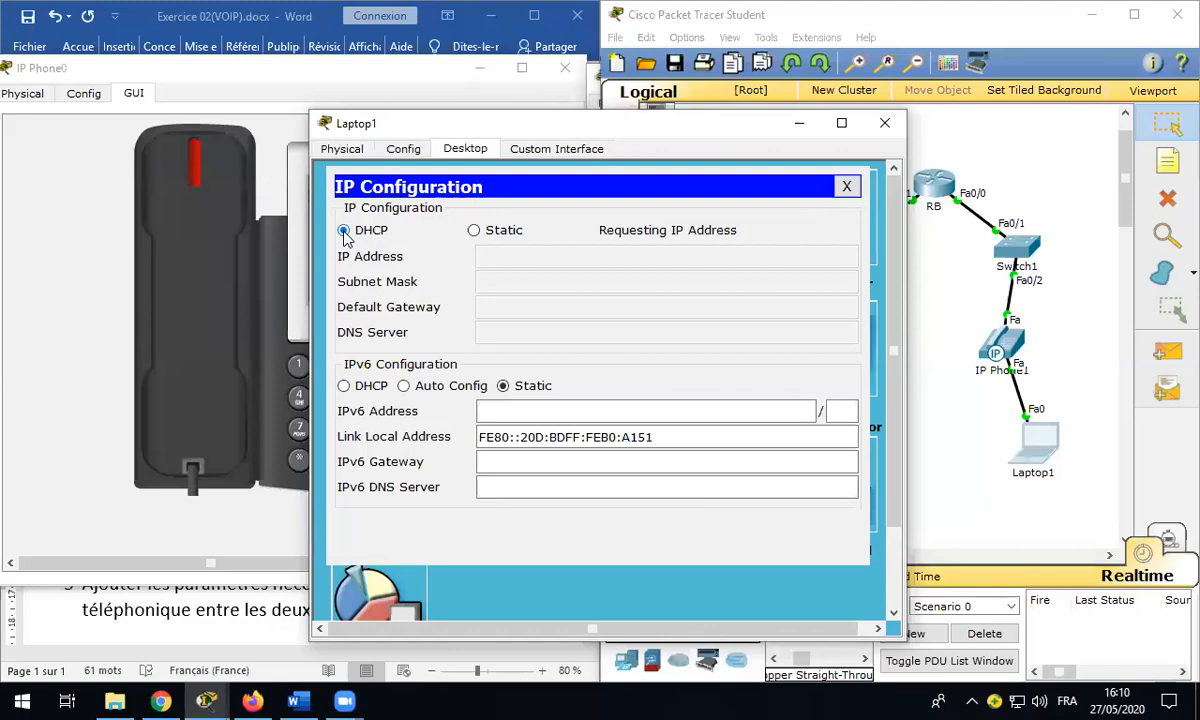
left_click(343, 231)
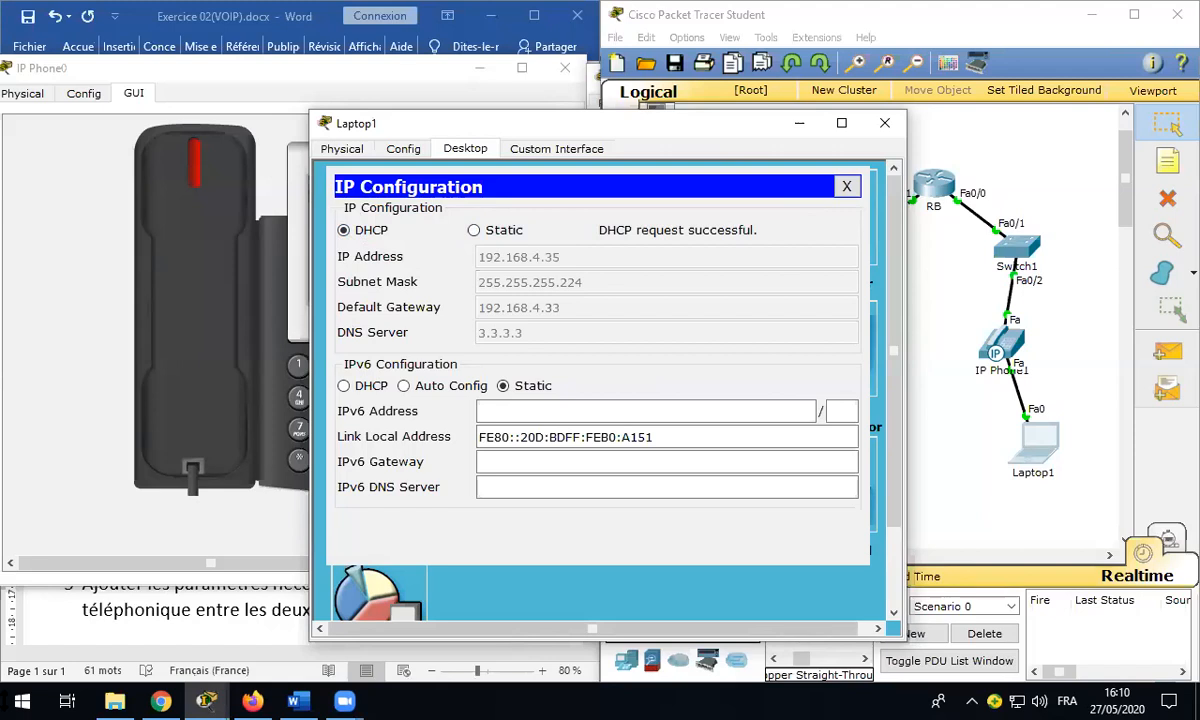
key("alt+Tab")
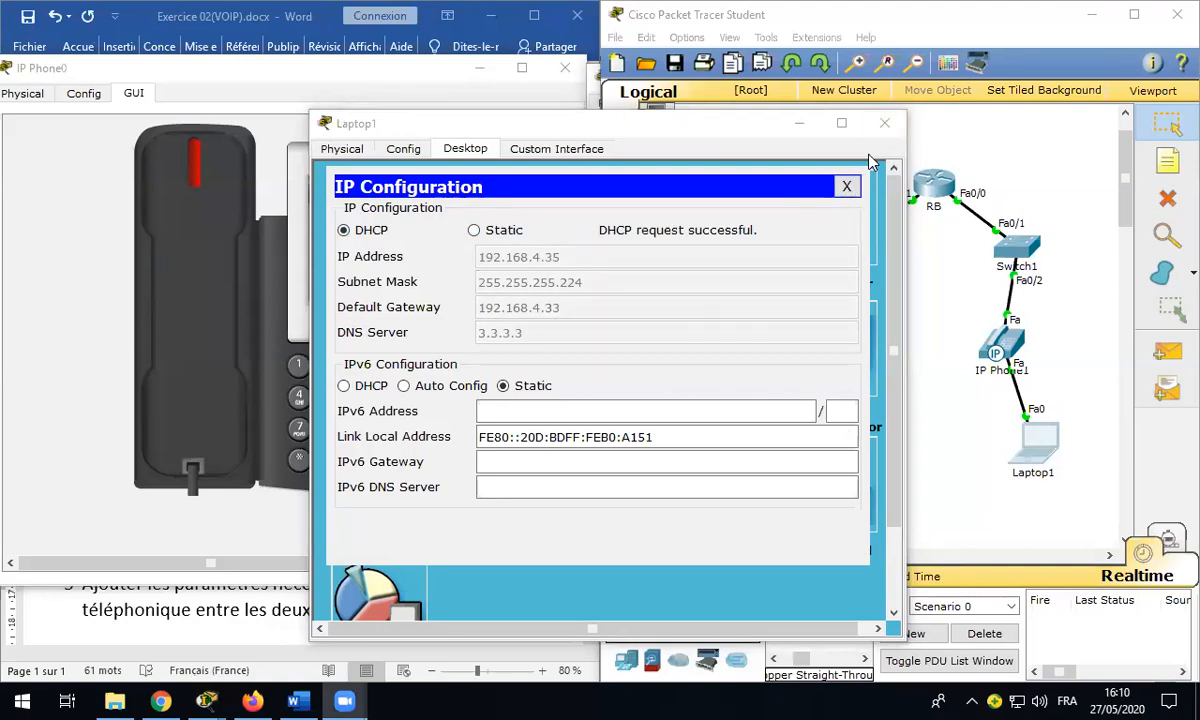
left_click(886, 124)
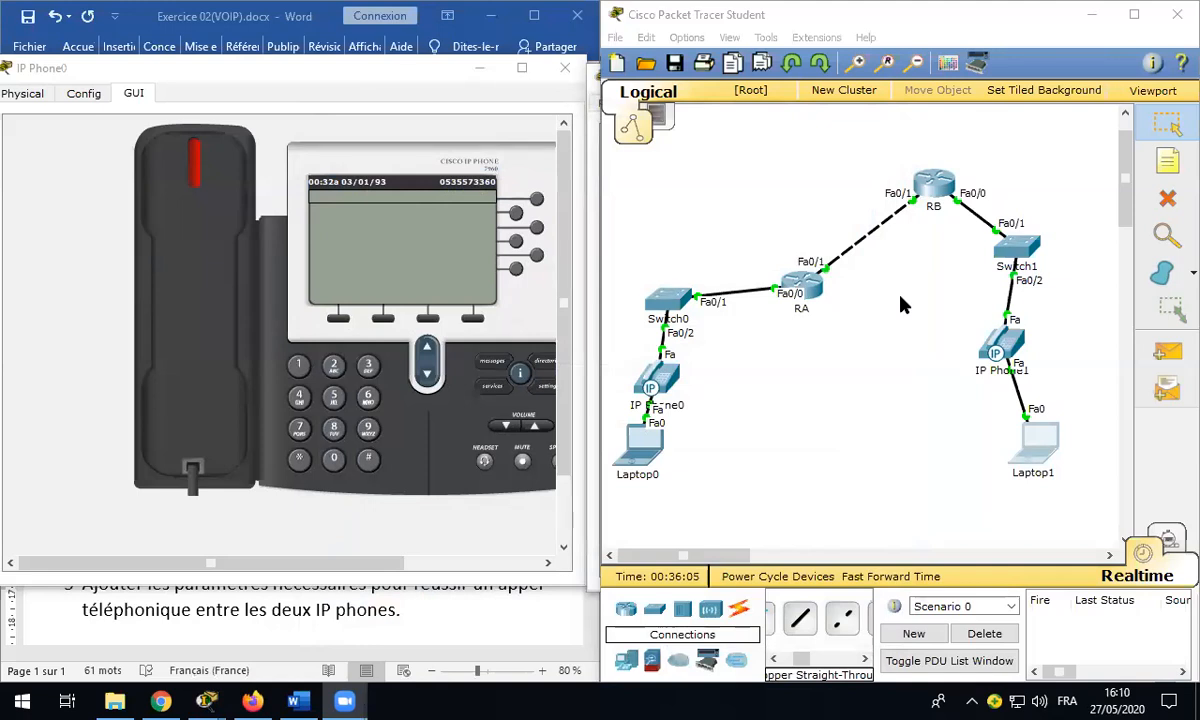
Step: Check IP Phone1's registered directory number, then re-select DHCP on Laptop1 to get 192.168.4.35
left_click(1010, 344)
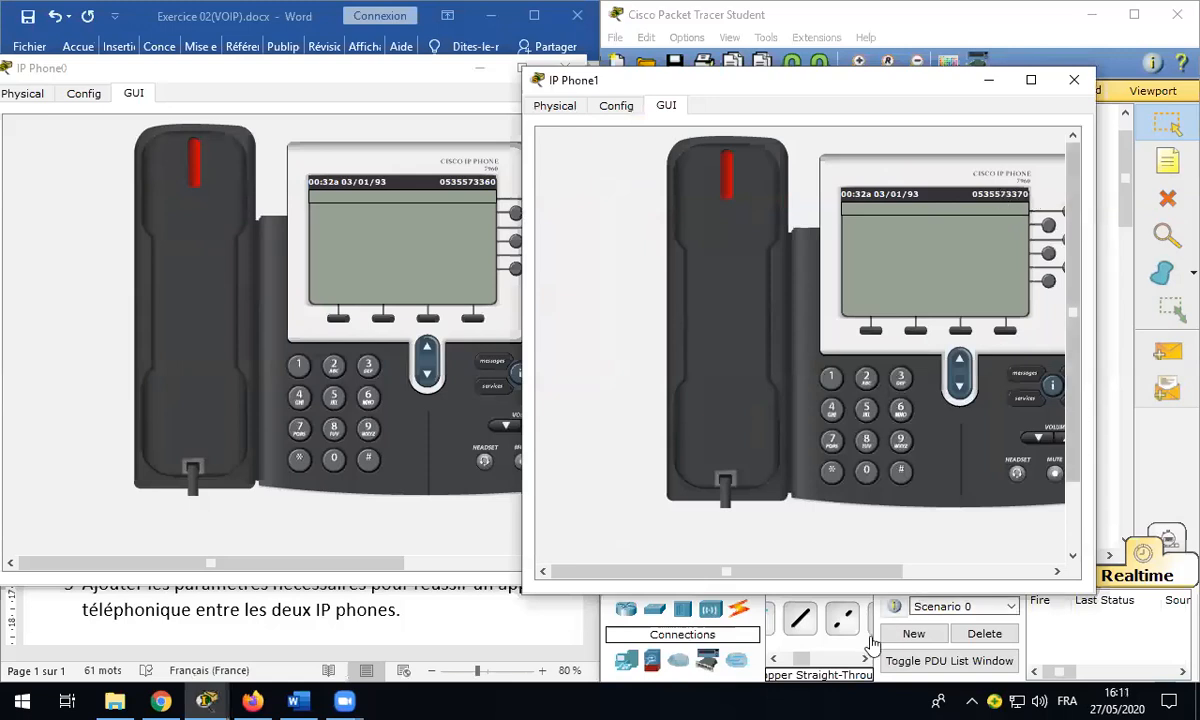
left_click(1122, 207)
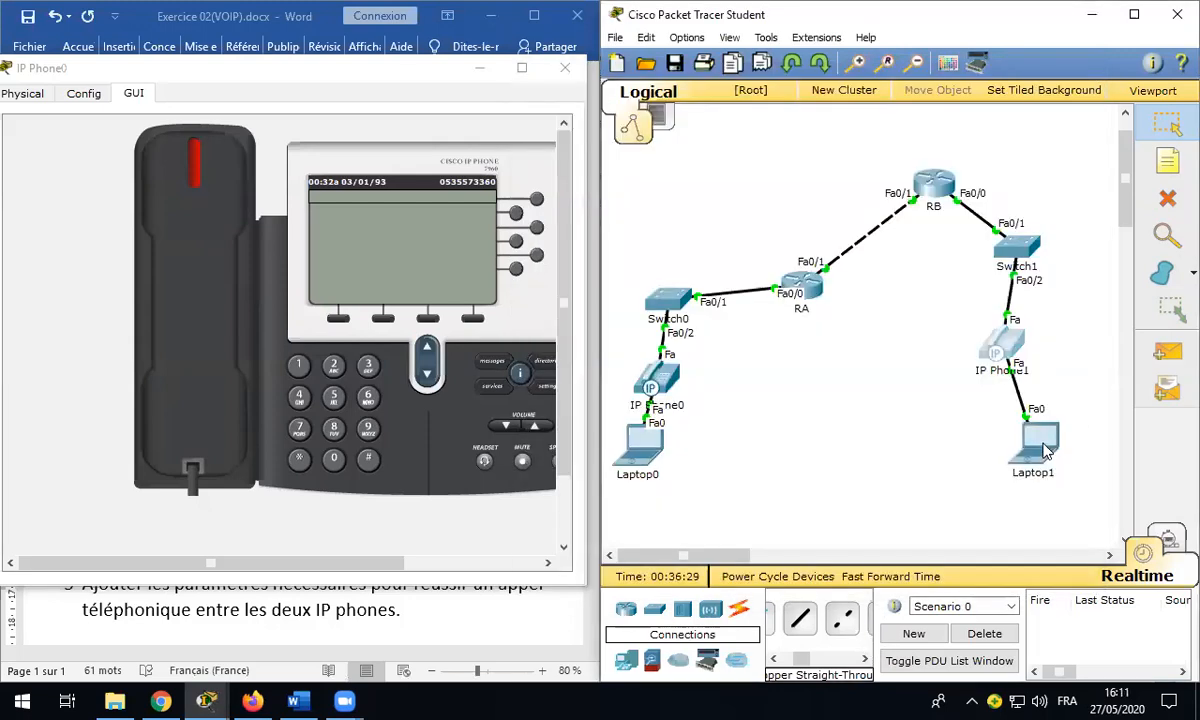
mouse_move(1045, 450)
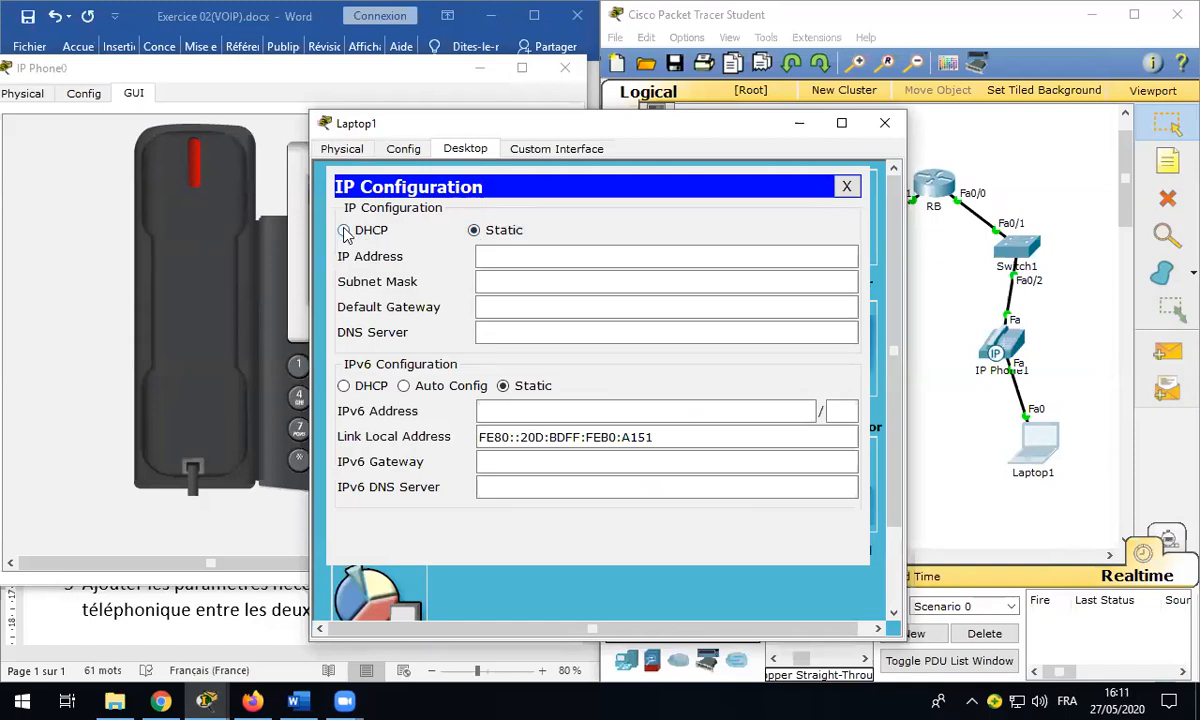
left_click(344, 230)
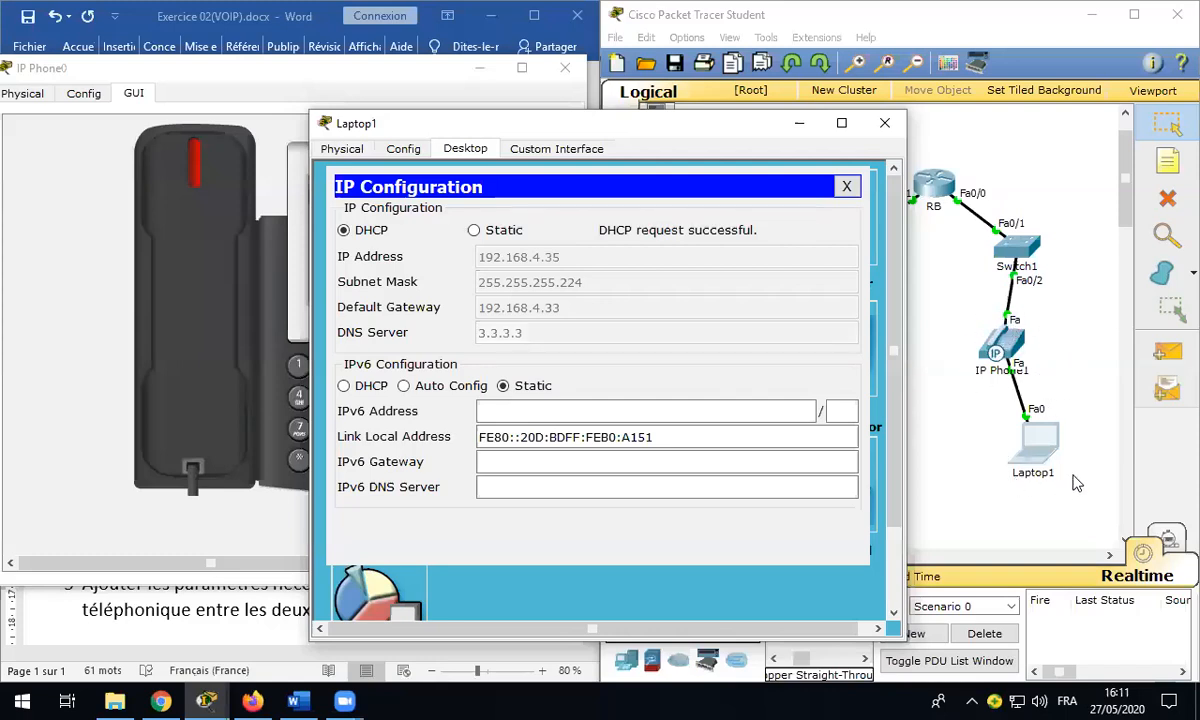
left_click(884, 125)
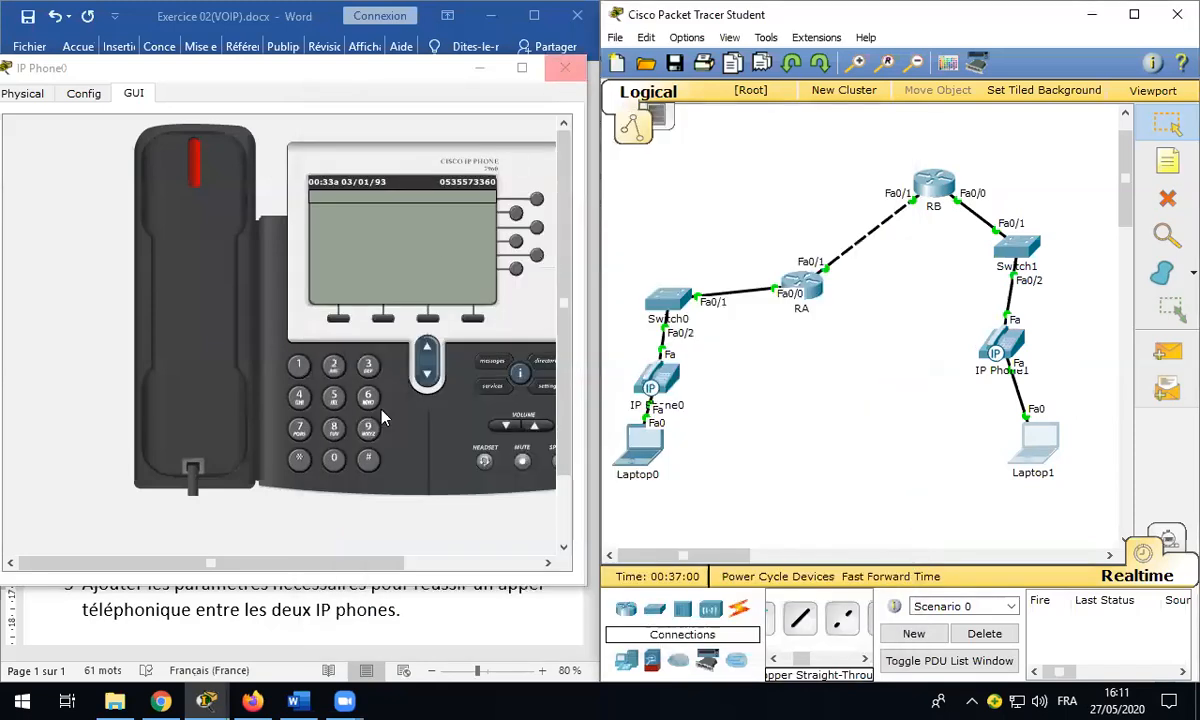
Step: Bring the VOIP exercise document in front of IP Phone0's window, leaving the topology visible
left_click(95, 588)
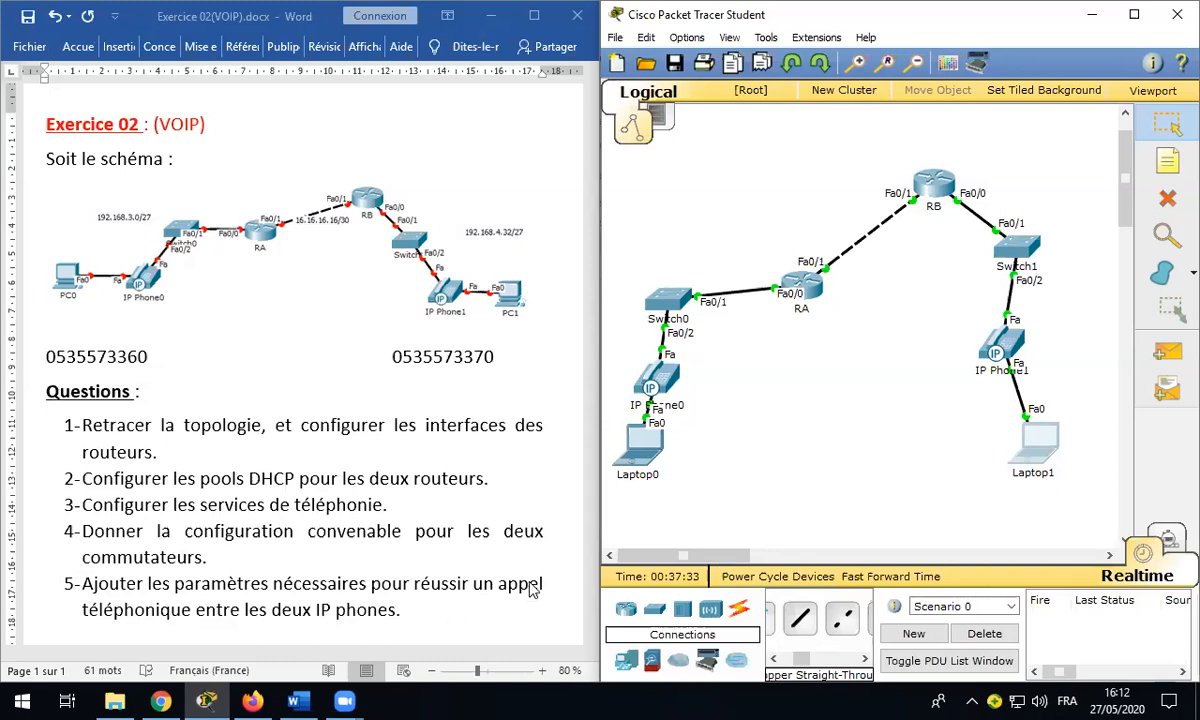
left_click(563, 648)
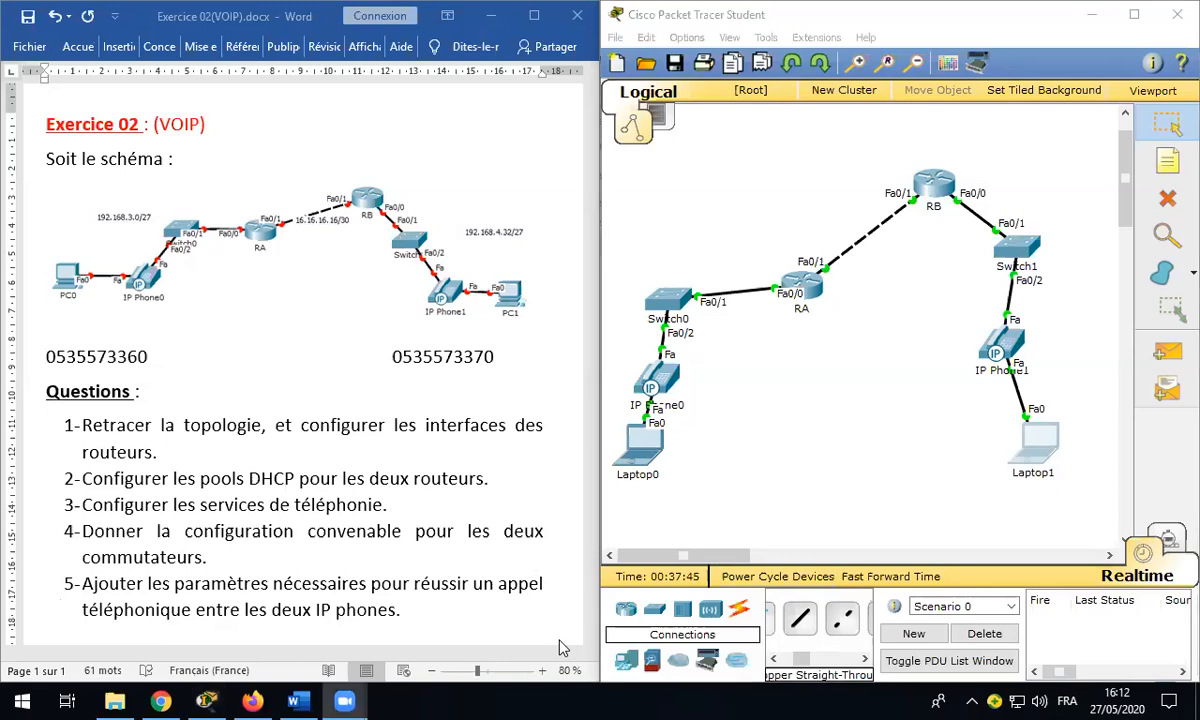